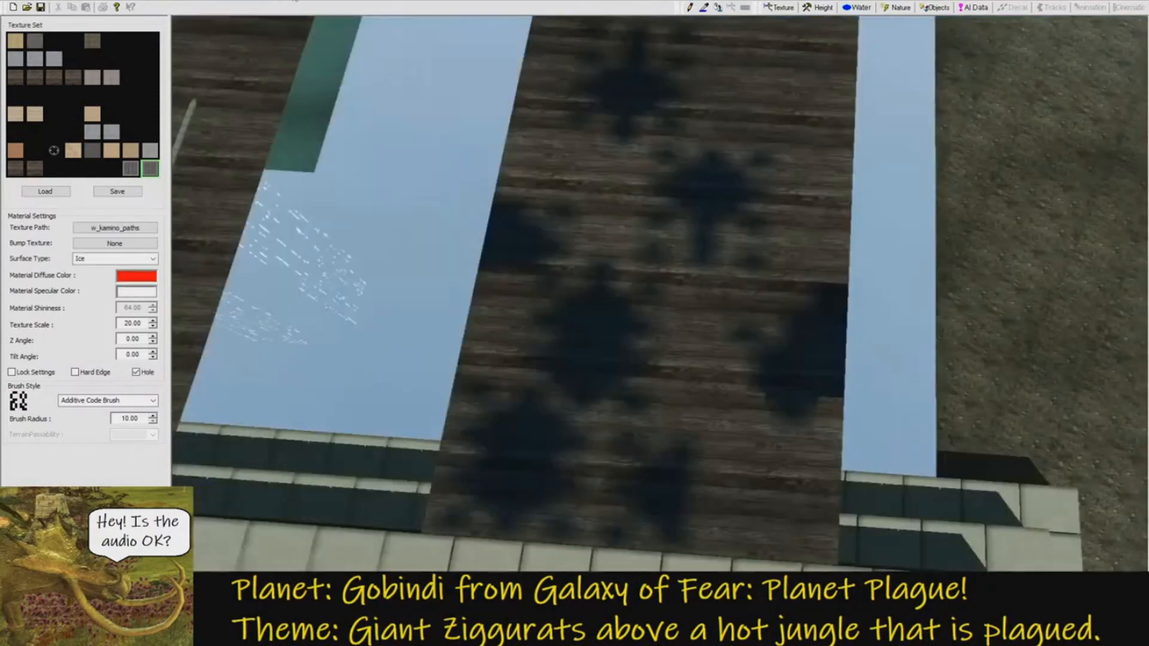
# Create a new map and switch the height brush style to Passability Code Brush.
pyautogui.click(12, 8)
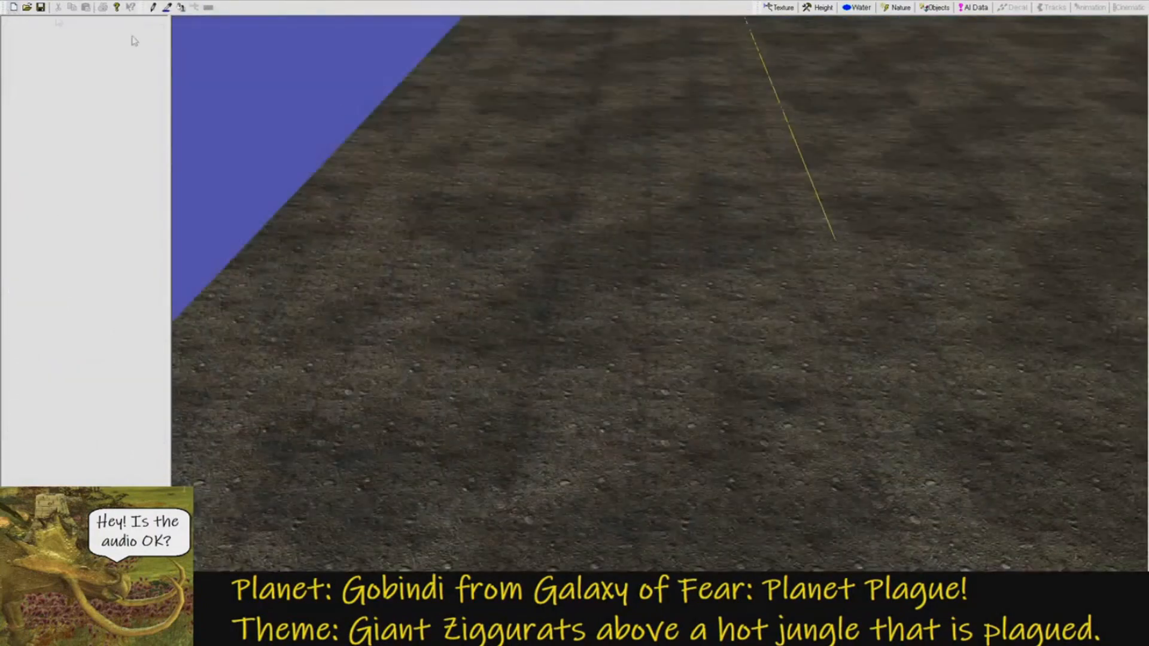
pyautogui.click(502, 561)
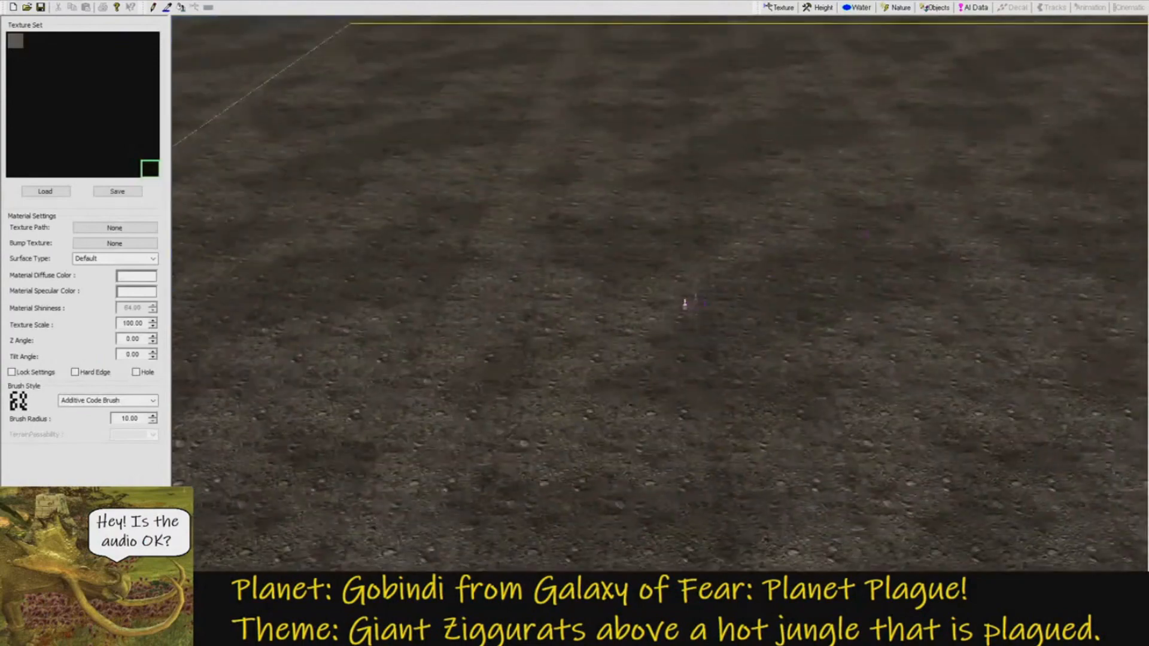
pyautogui.click(821, 8)
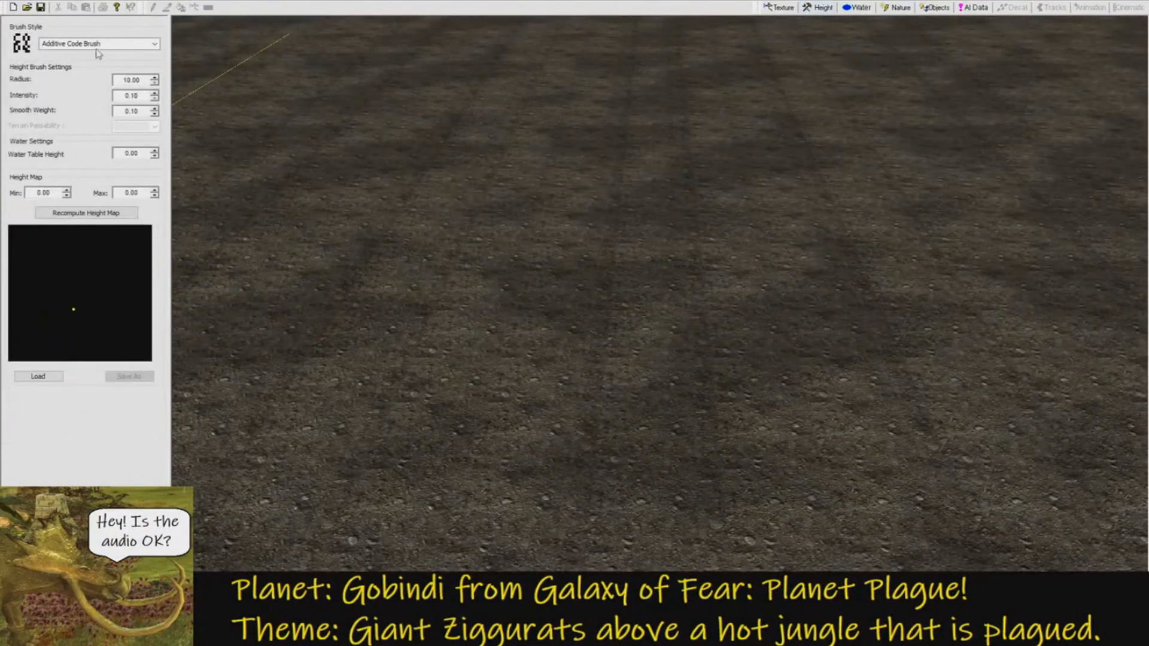
pyautogui.scroll(-3, 97, 48)
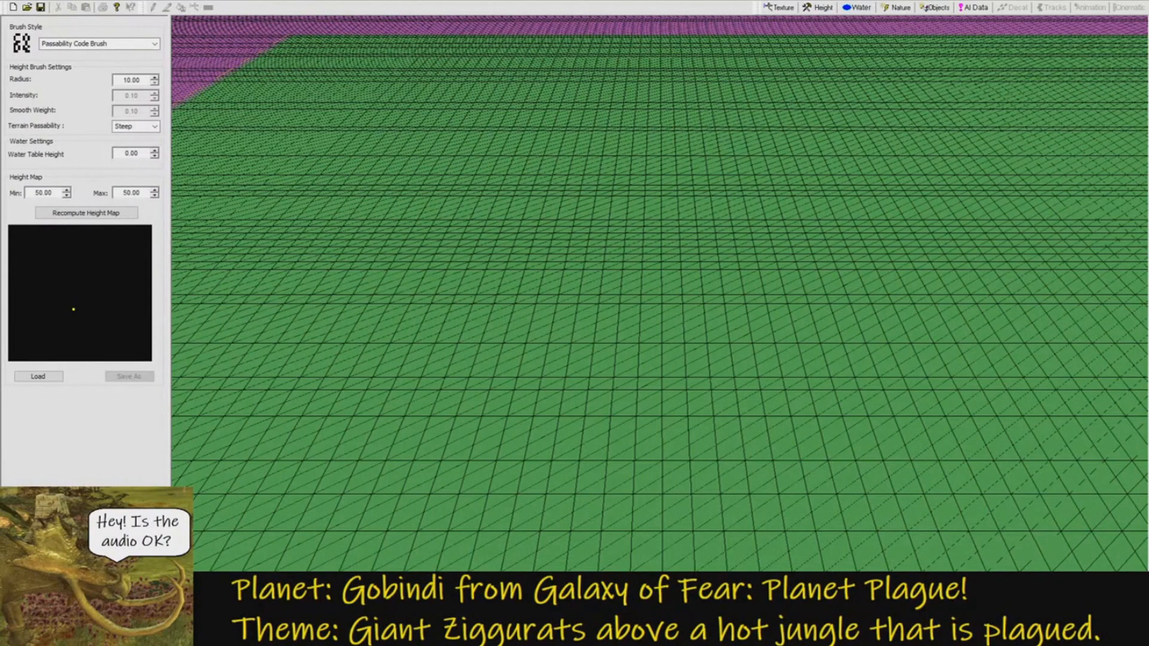
# Set the water table height to 25 and recompute the height map.
pyautogui.press('Return')
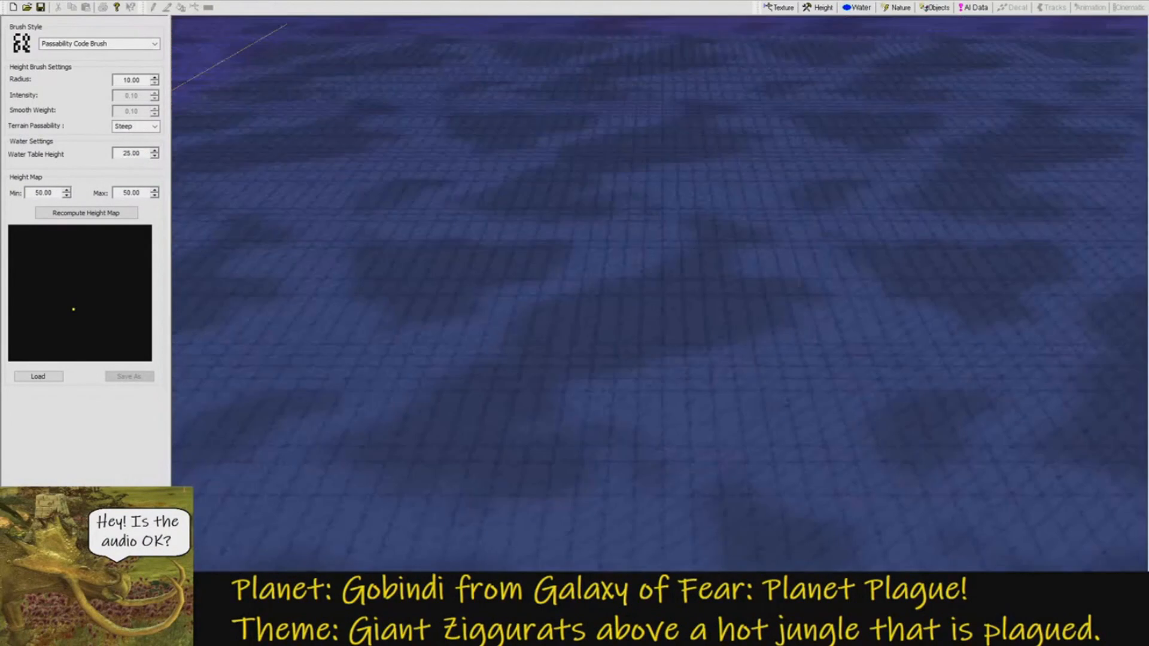
pyautogui.click(117, 214)
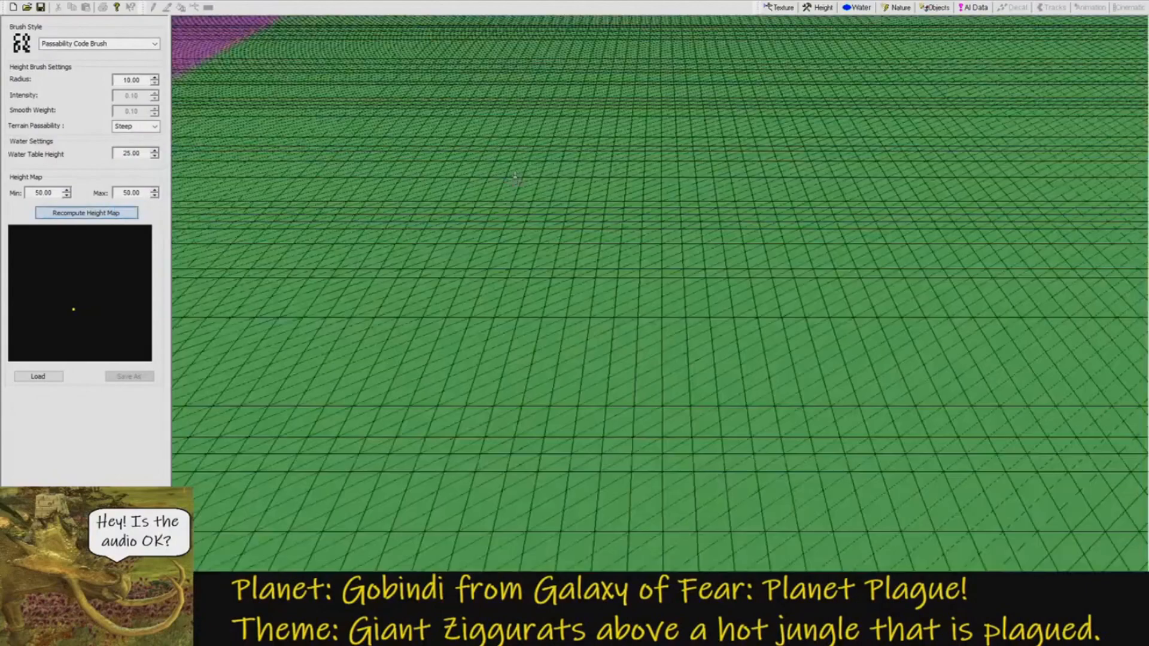
pyautogui.moveTo(437, 201); pyautogui.dragTo(461, 195, button='middle')
pyautogui.moveTo(461, 195); pyautogui.dragTo(695, 17, button='right')
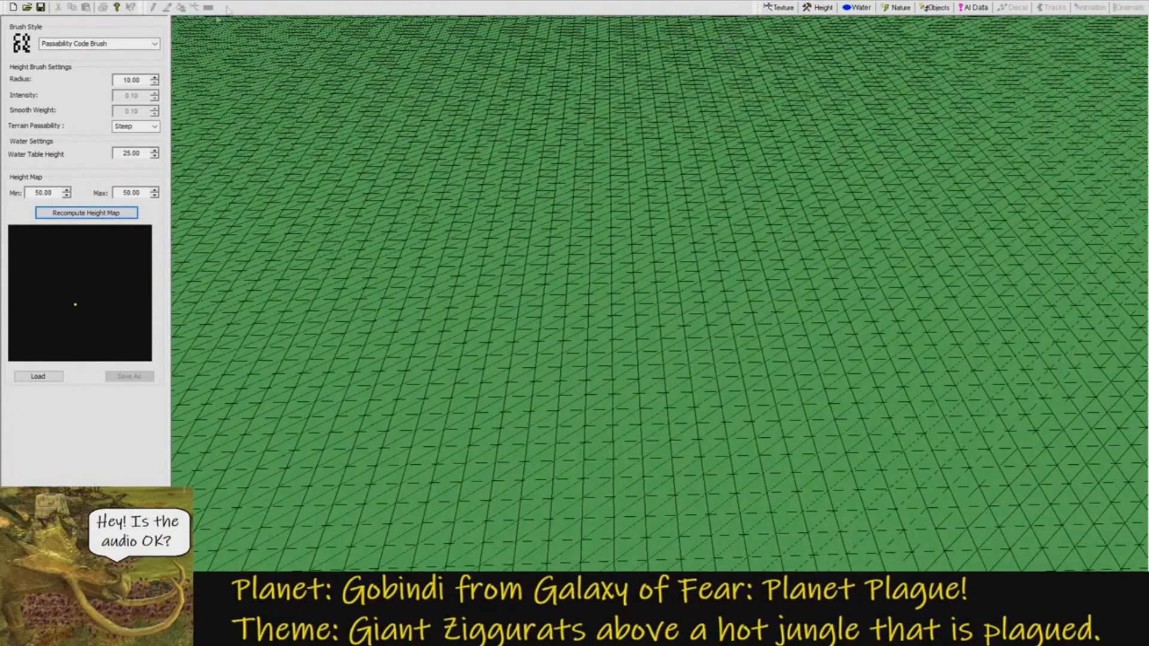
pyautogui.scroll(1, 128, 43)
# Assign the w_allshaders_gc texture to the last, empty slot of the texture set.
pyautogui.click(778, 7)
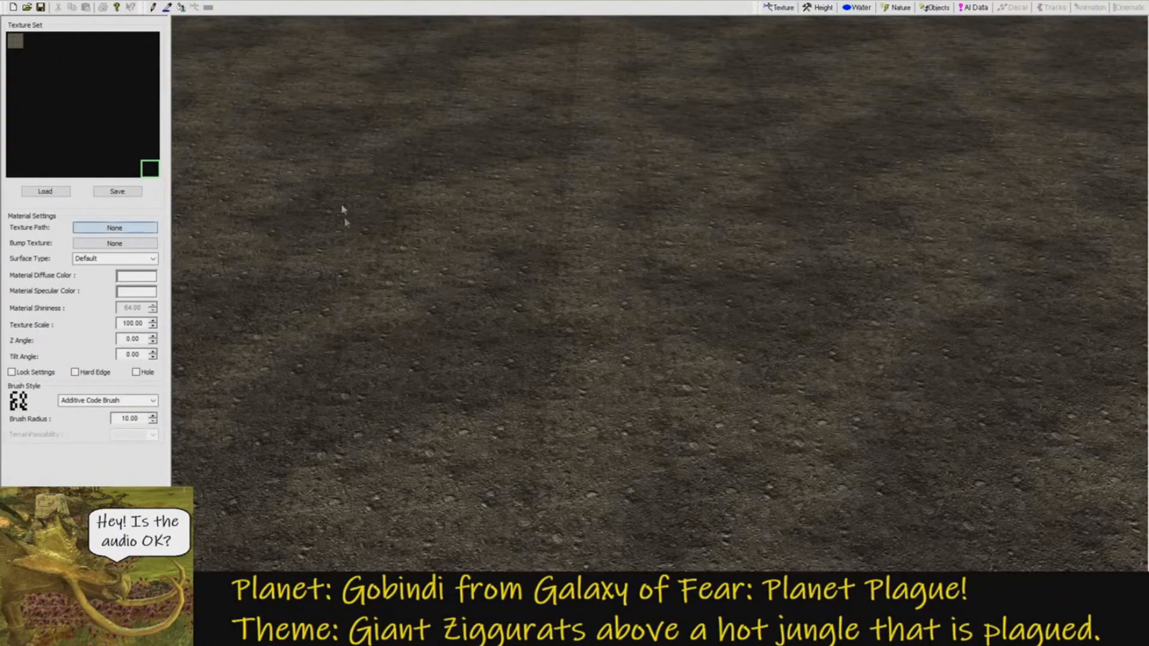
pyautogui.click(496, 380)
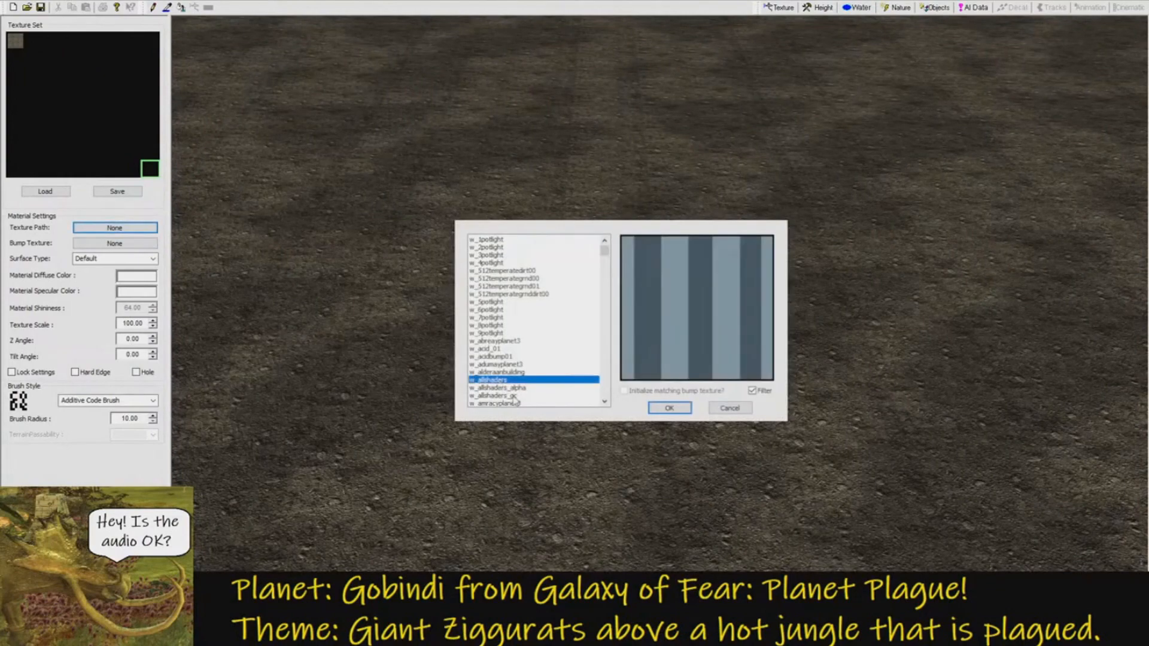
pyautogui.click(498, 395)
pyautogui.click(668, 408)
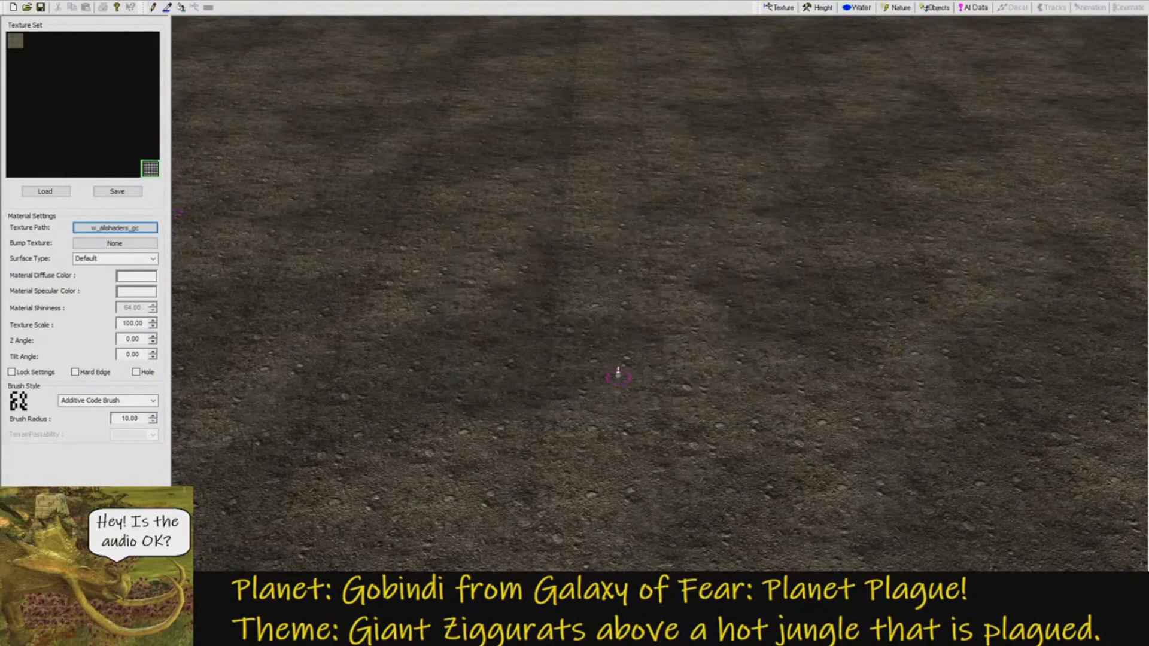
# Set the texture brush radius to 55 and paint two separate patches of the w_allshaders_gc grid texture on the terrain.
pyautogui.scroll(-3, 619, 359)
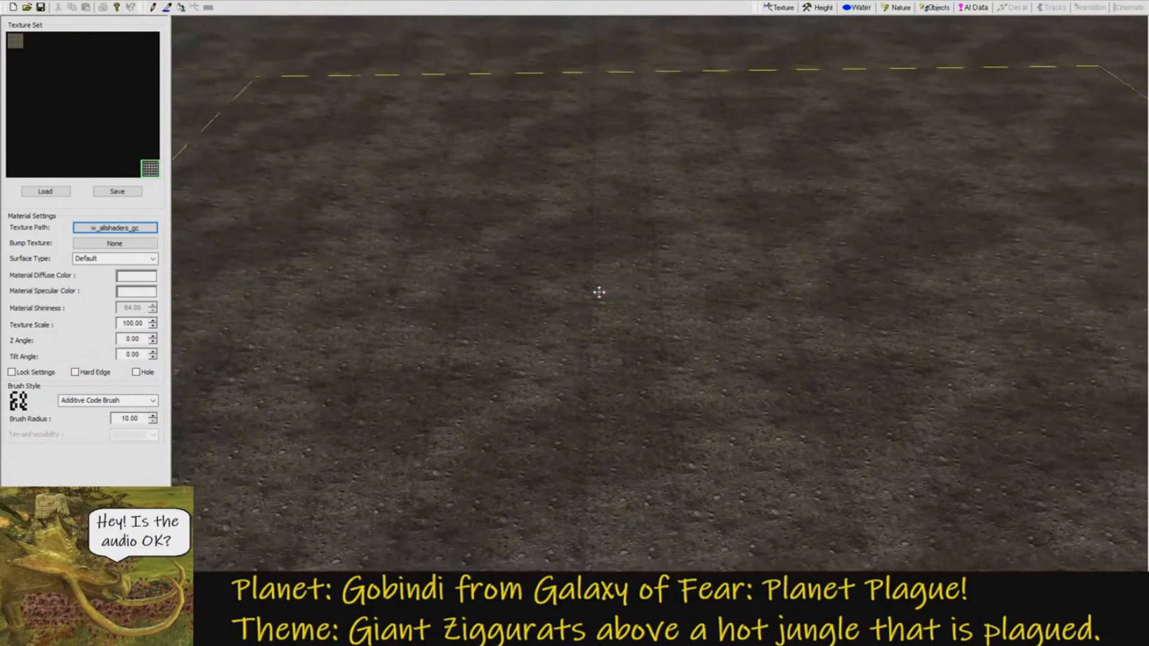
pyautogui.scroll(3, 595, 295)
pyautogui.scroll(4, 578, 319)
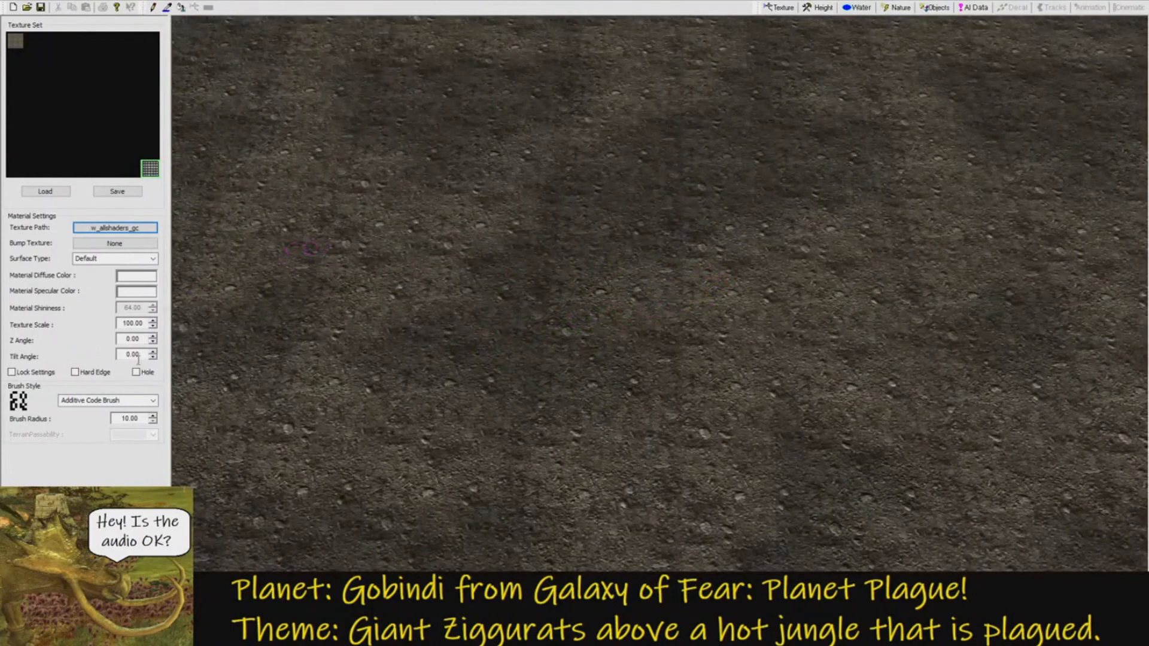
pyautogui.write('55')
pyautogui.press('Return')
pyautogui.moveTo(784, 187)
pyautogui.mouseDown()
pyautogui.moveTo(795, 277)
pyautogui.moveTo(910, 314)
pyautogui.moveTo(942, 202)
pyautogui.moveTo(901, 166)
pyautogui.mouseUp()
pyautogui.moveTo(902, 178); pyautogui.dragTo(751, 233, button='right')
pyautogui.moveTo(758, 234)
pyautogui.mouseDown()
pyautogui.moveTo(769, 231)
pyautogui.moveTo(760, 107)
pyautogui.moveTo(777, 87)
pyautogui.moveTo(774, 198)
pyautogui.moveTo(652, 226)
pyautogui.moveTo(641, 90)
pyautogui.moveTo(712, 83)
pyautogui.moveTo(640, 147)
pyautogui.moveTo(635, 221)
pyautogui.mouseUp()
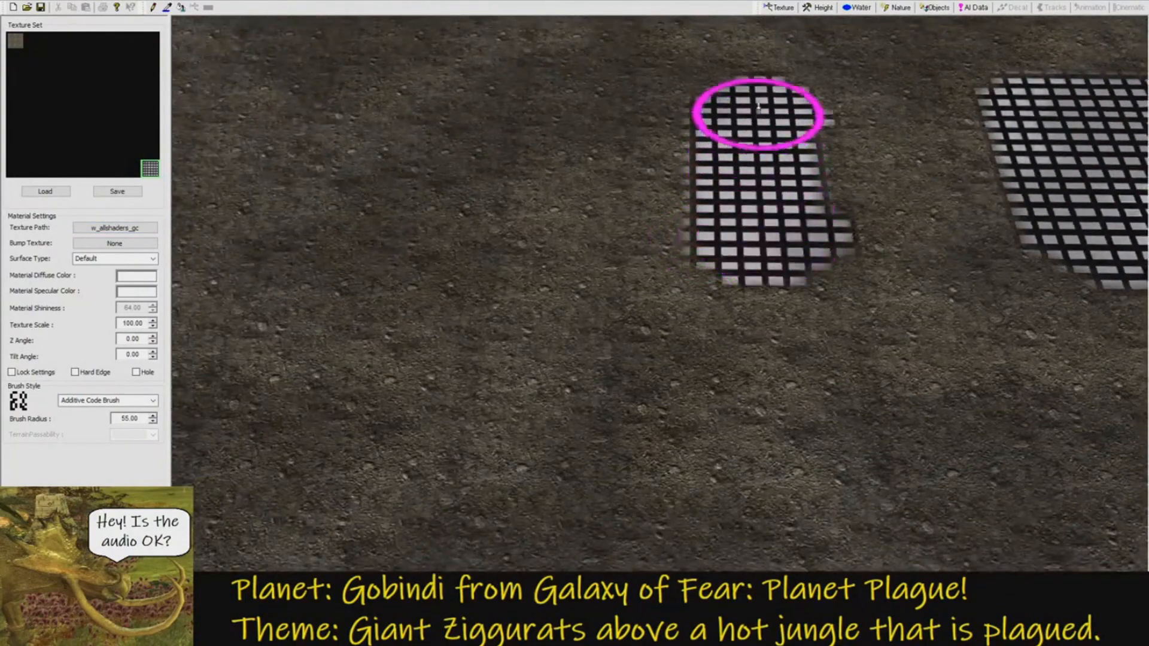
# Make the w_allshaders_gc texture a hole so that both painted patches are cut out of the terrain.
pyautogui.scroll(-5, 636, 223)
pyautogui.moveTo(645, 255)
pyautogui.mouseDown(button='right')
pyautogui.moveTo(582, 270)
pyautogui.moveTo(690, 187)
pyautogui.moveTo(756, 339)
pyautogui.moveTo(555, 309)
pyautogui.mouseUp(button='right')
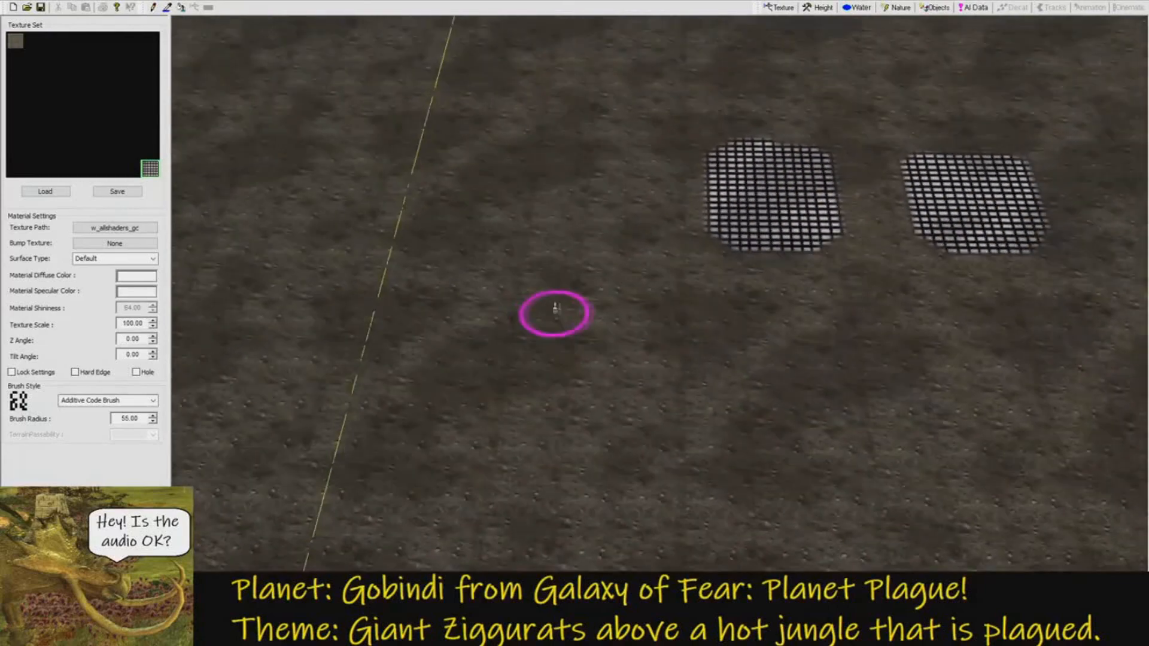
pyautogui.moveTo(654, 314); pyautogui.dragTo(680, 275, button='right')
pyautogui.moveTo(699, 220)
pyautogui.mouseDown(button='right')
pyautogui.moveTo(810, 187)
pyautogui.moveTo(846, 239)
pyautogui.moveTo(805, 231)
pyautogui.mouseUp(button='right')
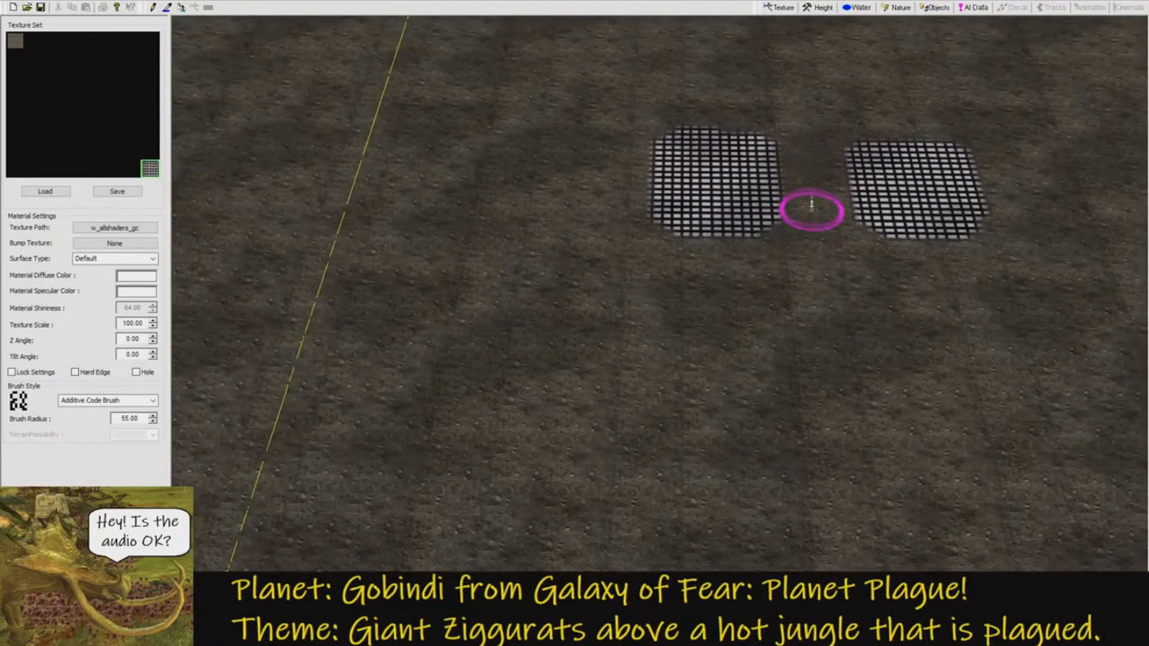
pyautogui.scroll(5, 805, 228)
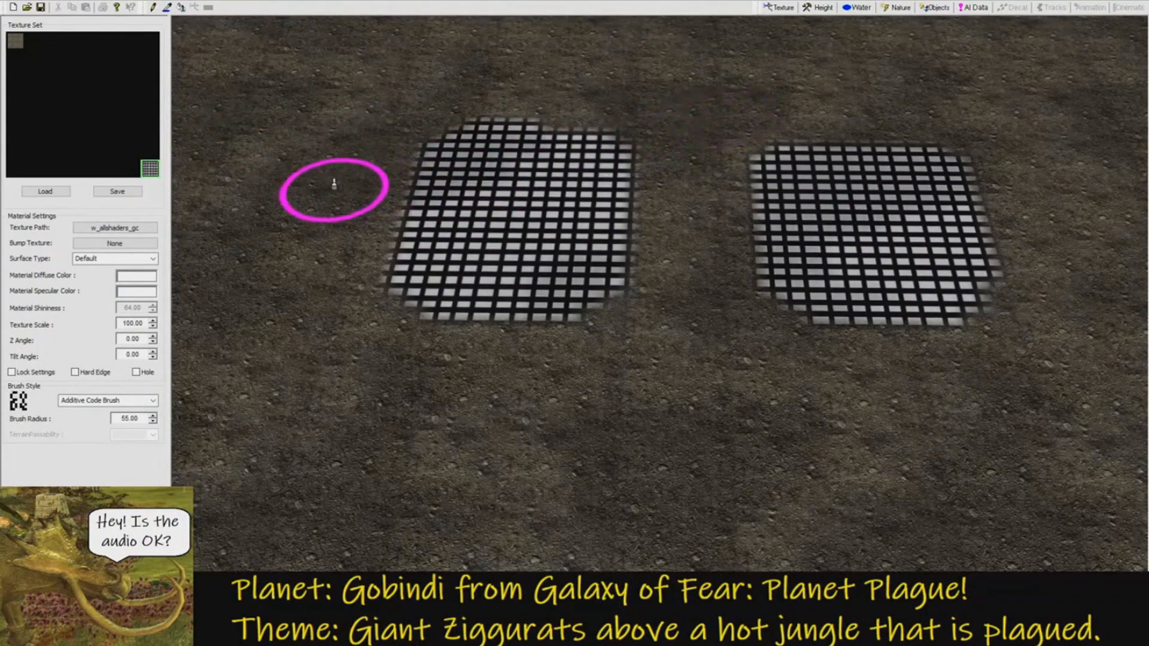
pyautogui.moveTo(761, 200); pyautogui.dragTo(713, 216, button='right')
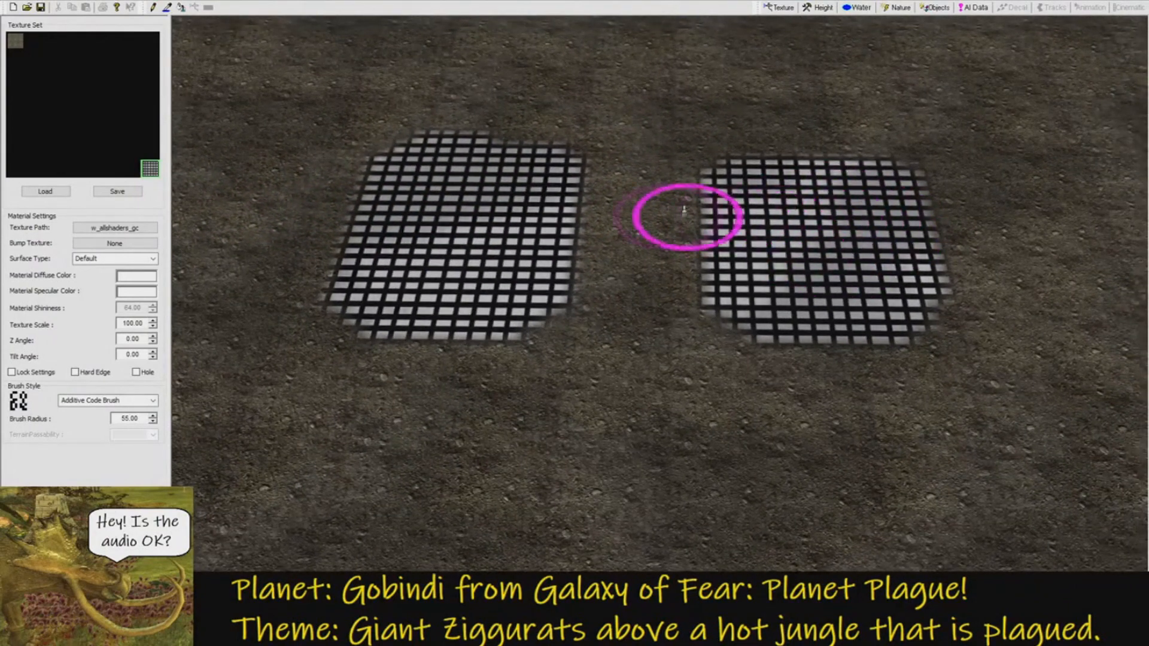
pyautogui.click(143, 375)
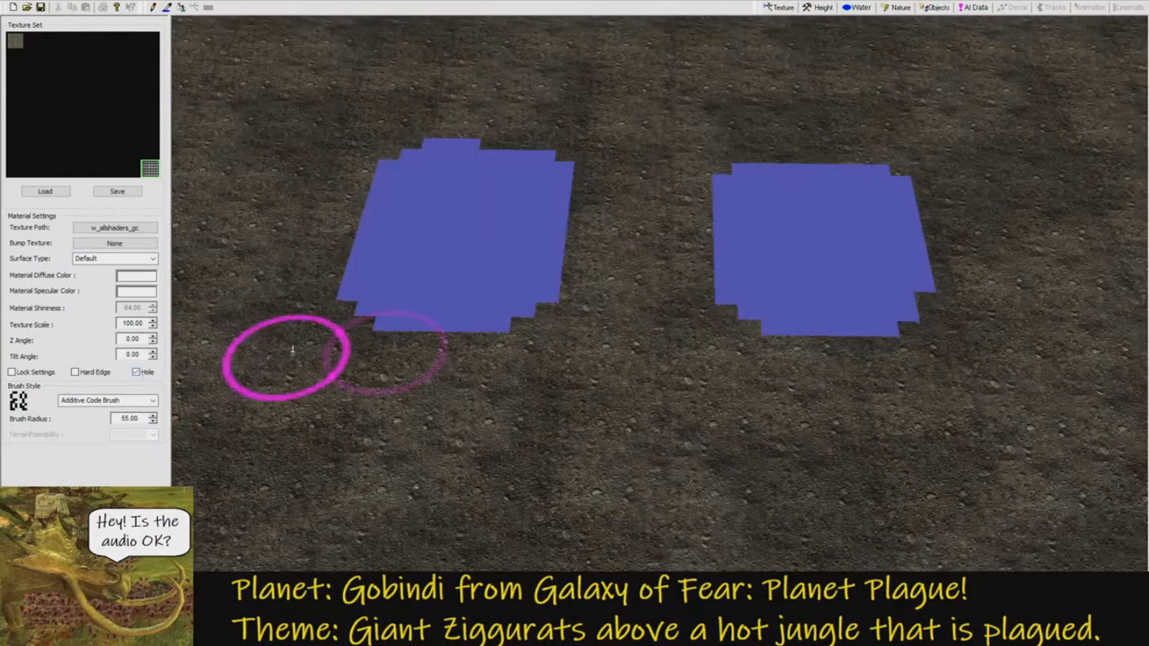
pyautogui.moveTo(520, 257); pyautogui.dragTo(590, 326, button='right')
pyautogui.moveTo(590, 325)
pyautogui.mouseDown(button='middle')
pyautogui.moveTo(586, 371)
pyautogui.moveTo(590, 263)
pyautogui.moveTo(636, 374)
pyautogui.moveTo(603, 351)
pyautogui.mouseUp(button='middle')
# Raise the water table height to 51 in the water settings.
pyautogui.click(856, 7)
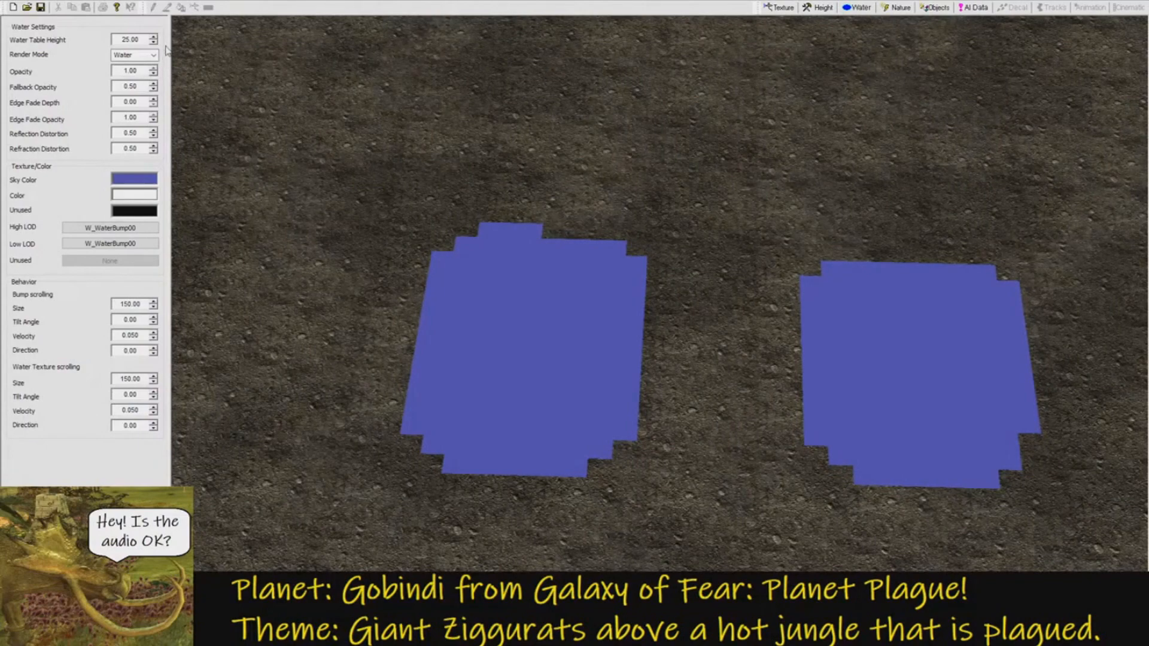
pyautogui.press('Return')
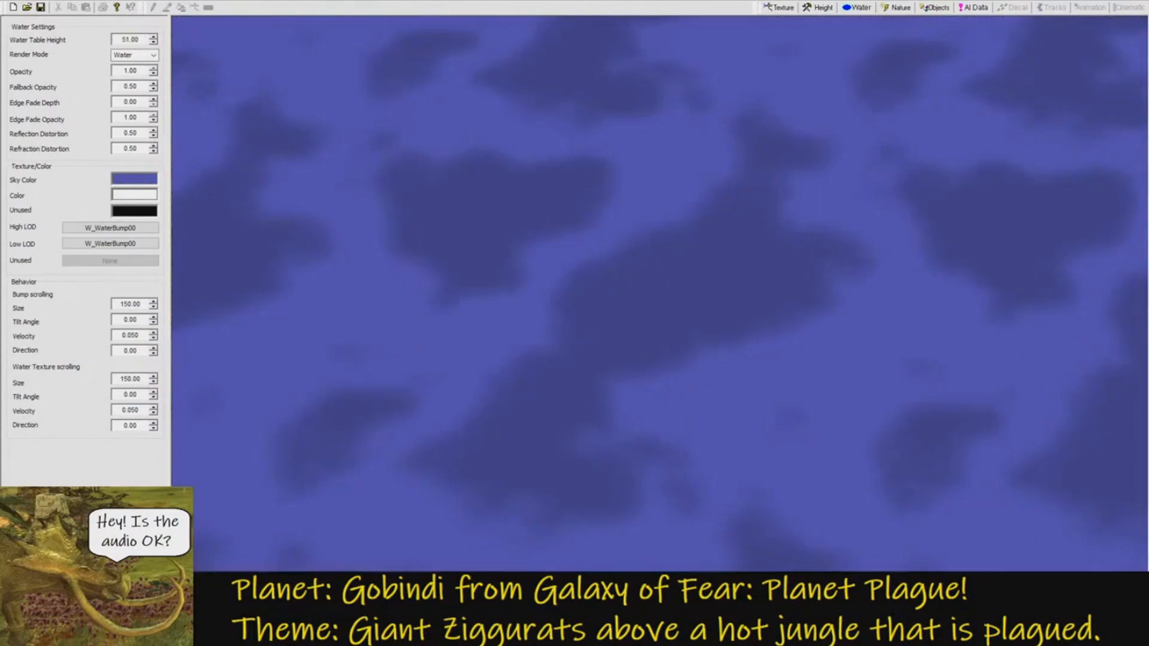
pyautogui.moveTo(597, 236); pyautogui.dragTo(616, 142, button='middle')
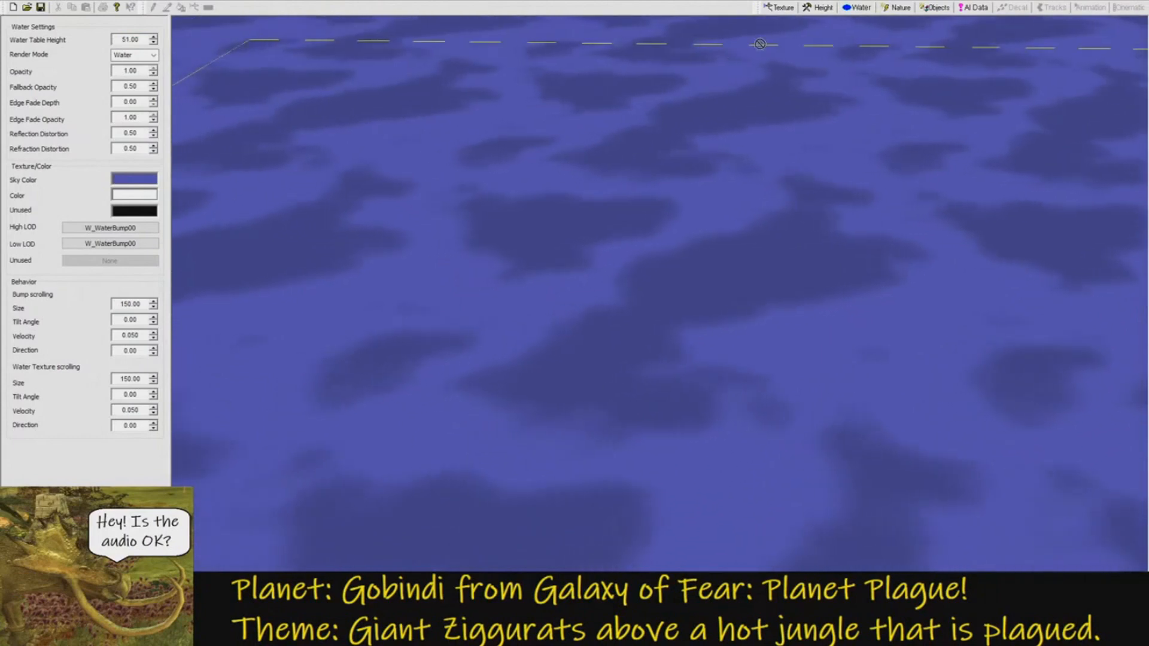
# Set the environment's first sky dome to DAY_MURK_SKY_BIG and check the water surface's look.
pyautogui.click(897, 10)
pyautogui.click(156, 349)
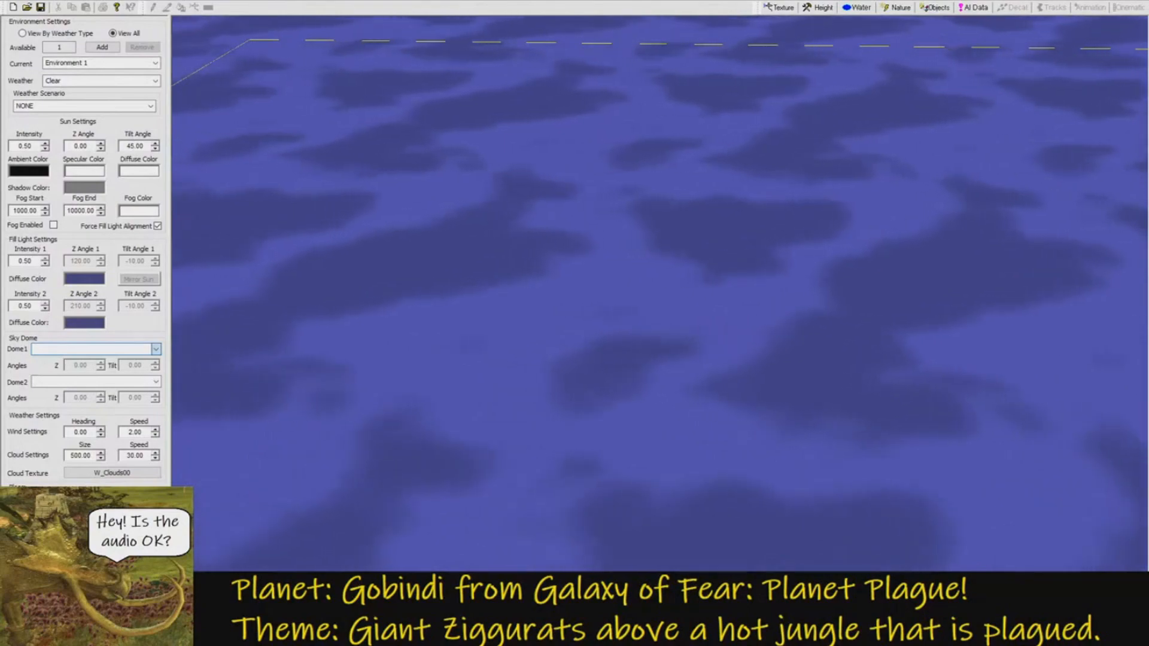
pyautogui.click(84, 413)
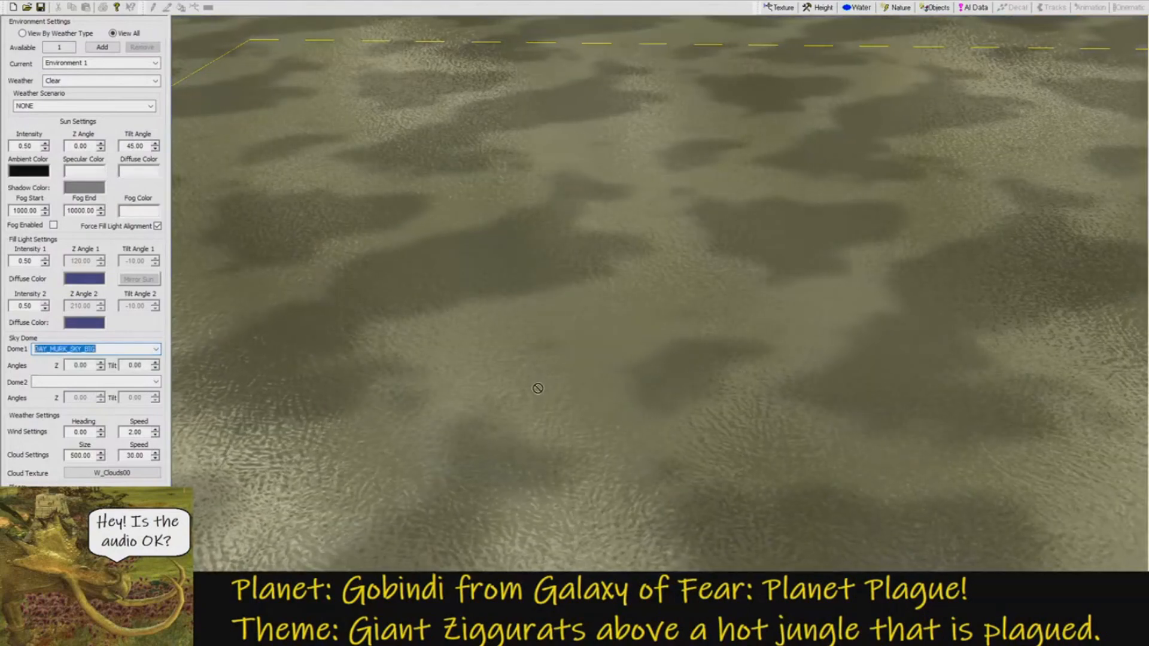
pyautogui.scroll(5, 530, 357)
pyautogui.moveTo(530, 357); pyautogui.dragTo(527, 382, button='middle')
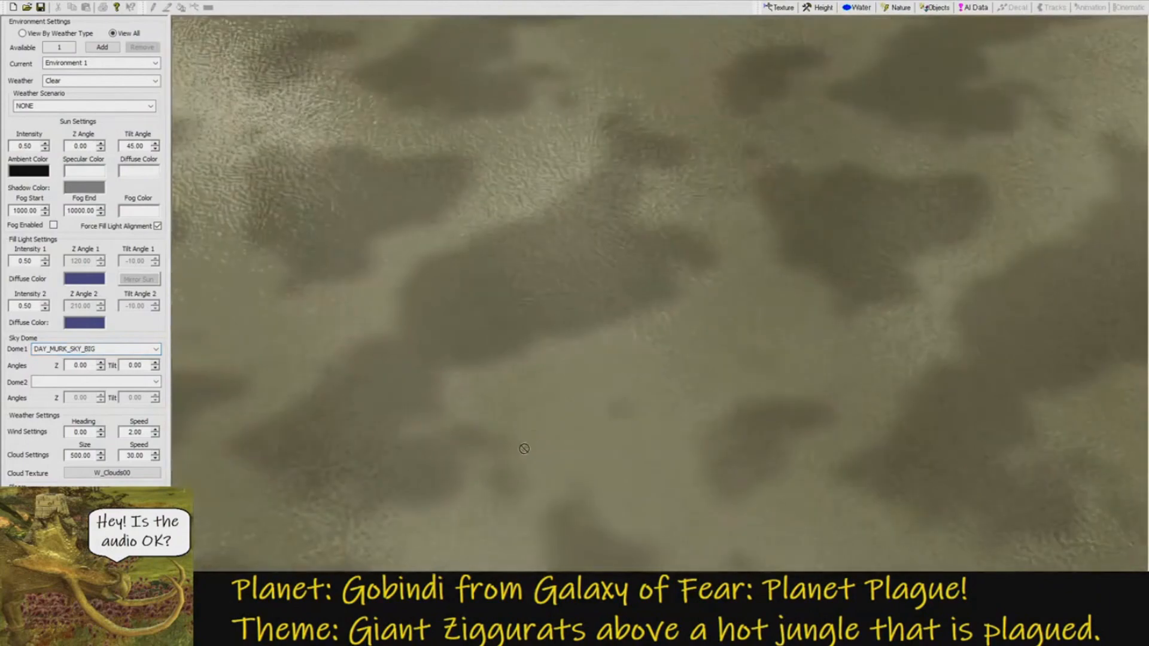
pyautogui.scroll(-2, 532, 377)
pyautogui.scroll(5, 554, 383)
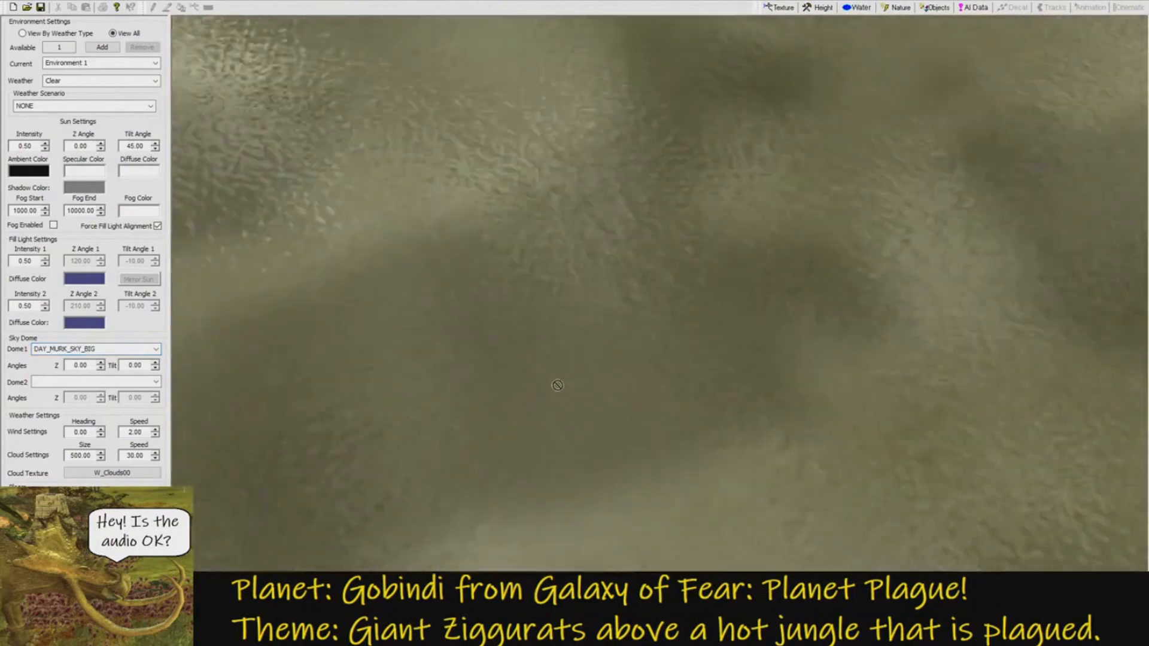
pyautogui.scroll(-3, 558, 385)
# Set the water's High LOD texture to w_asteroid00_bc.
pyautogui.click(857, 7)
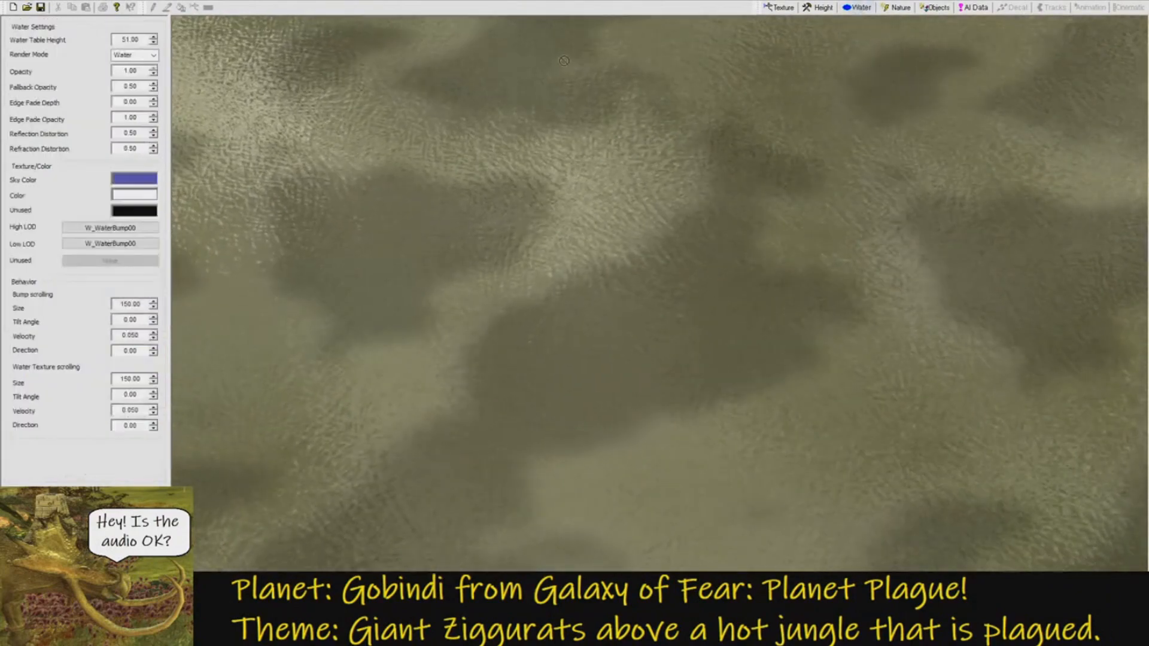
pyautogui.click(110, 227)
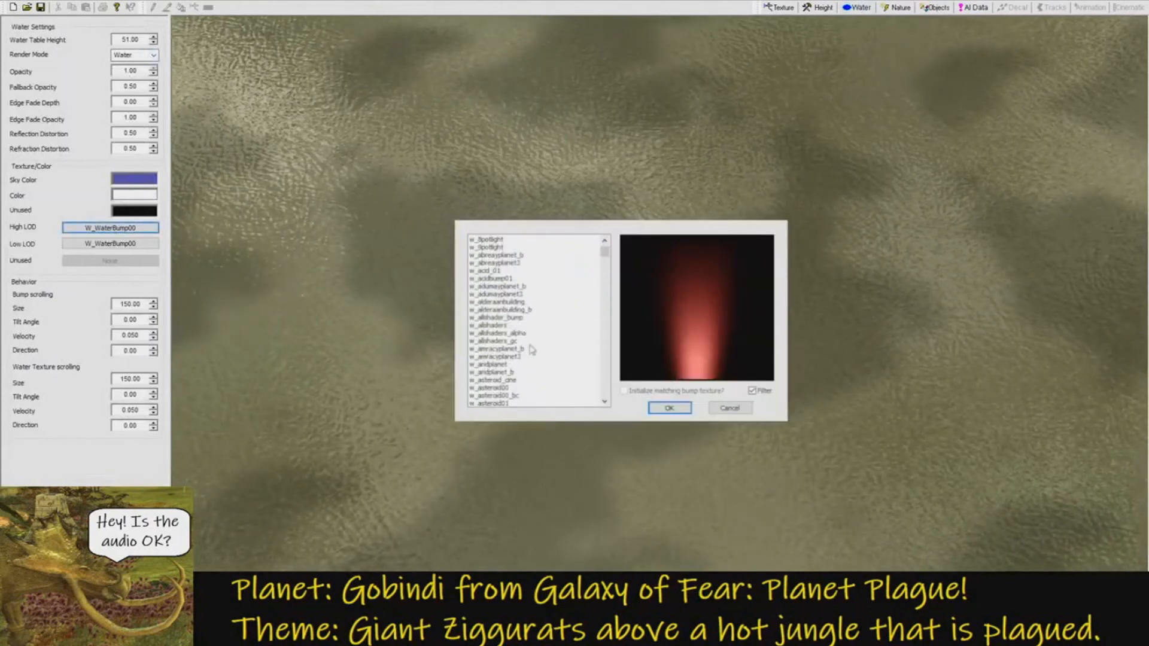
pyautogui.click(513, 387)
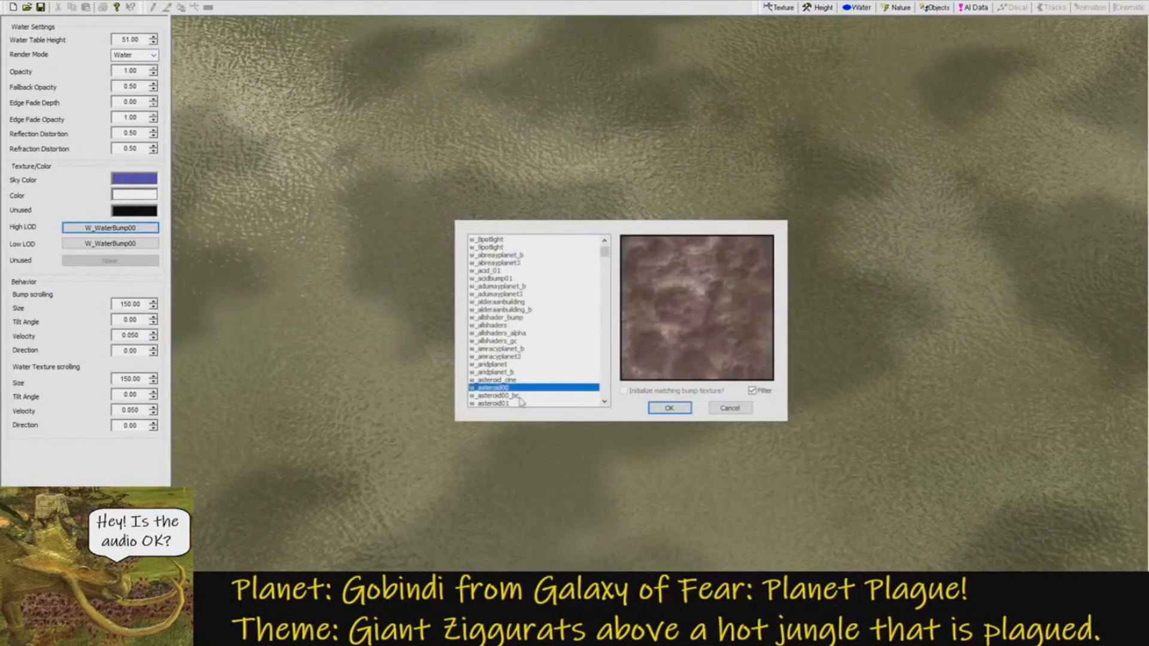
pyautogui.click(515, 396)
pyautogui.click(668, 408)
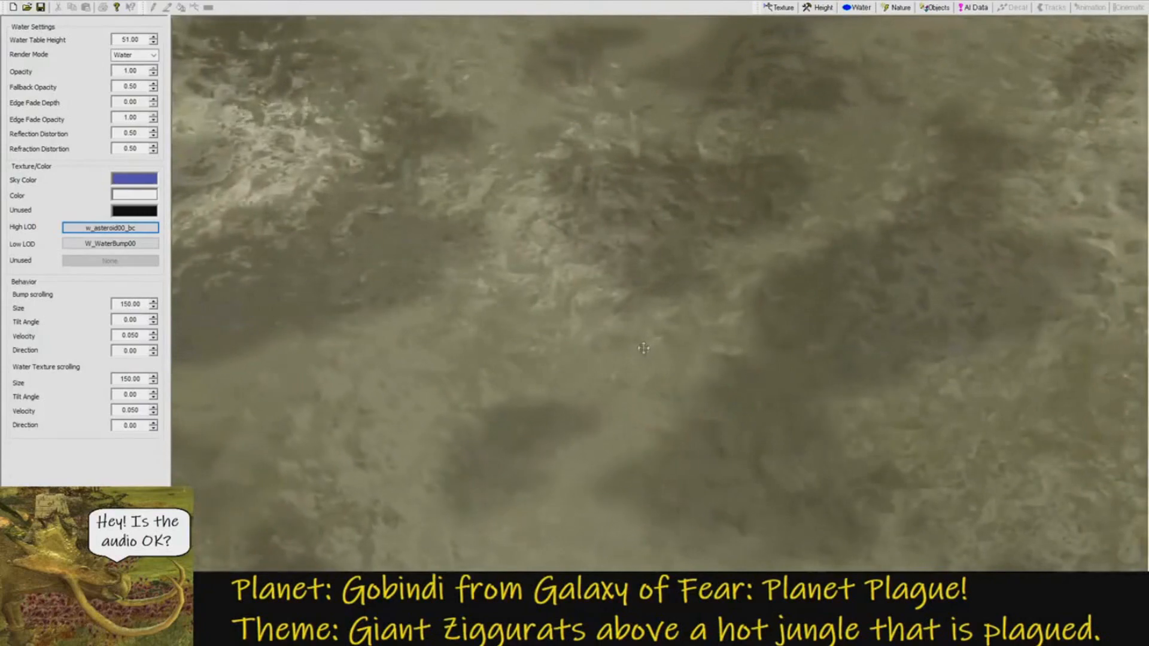
# Set the water table height to 25 in the height settings and view the two terrain holes.
pyautogui.click(791, 8)
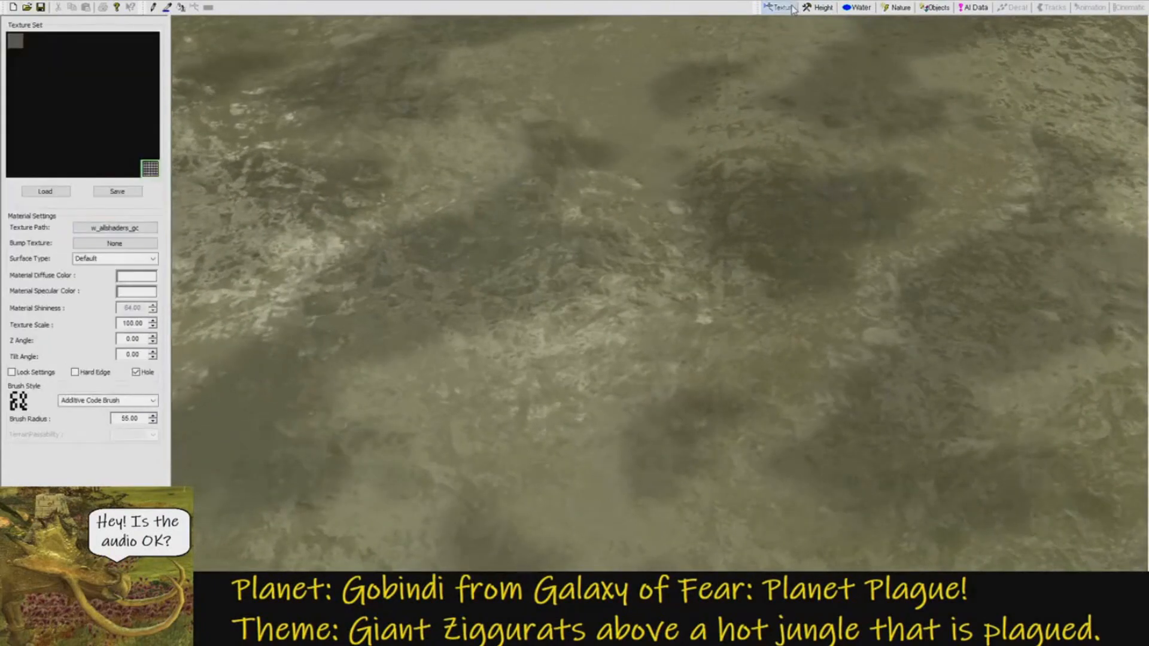
pyautogui.click(823, 8)
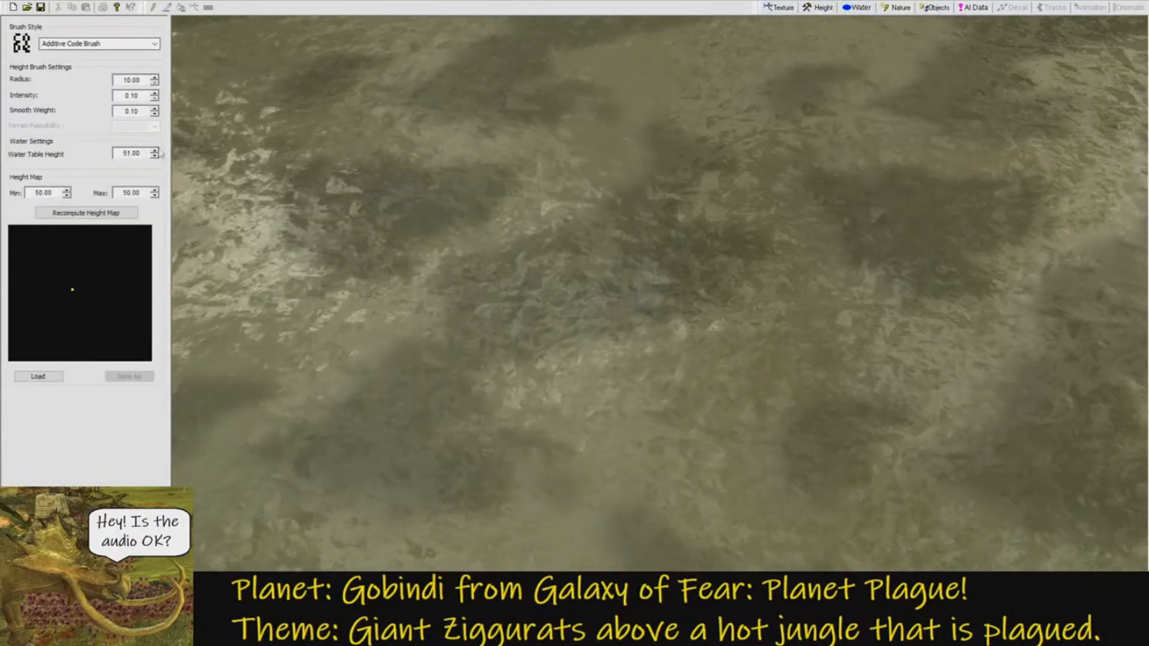
pyautogui.doubleClick(127, 154)
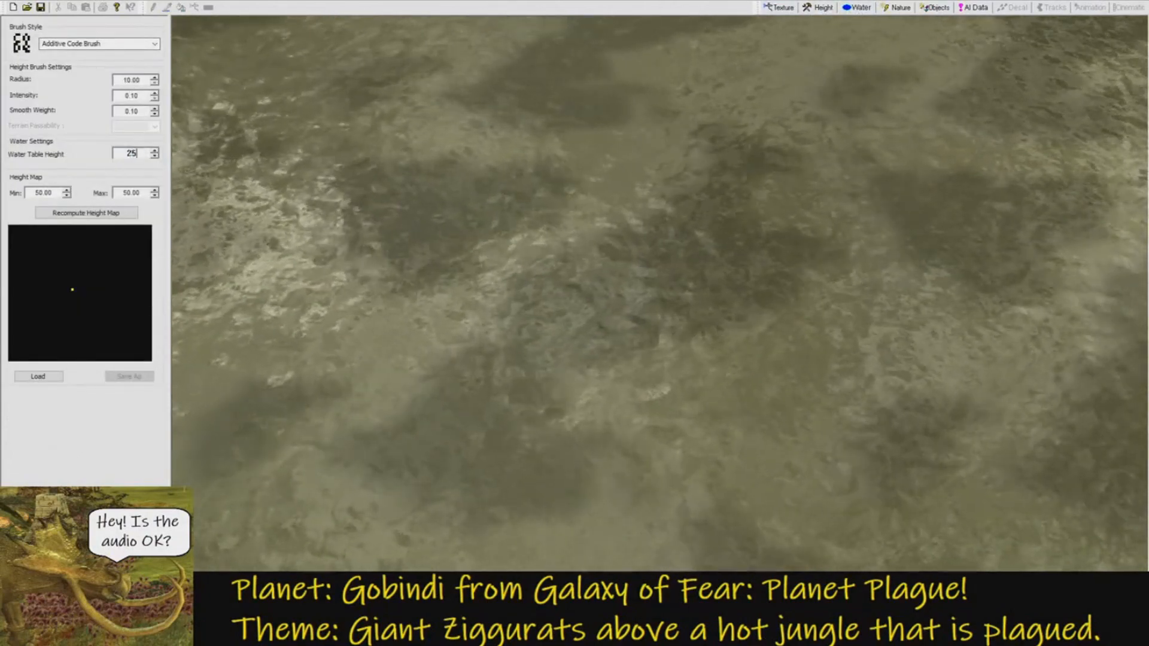
pyautogui.write('25')
pyautogui.press('Return')
pyautogui.moveTo(523, 308)
pyautogui.mouseDown(button='middle')
pyautogui.moveTo(536, 243)
pyautogui.moveTo(545, 311)
pyautogui.mouseUp(button='middle')
pyautogui.moveTo(545, 311); pyautogui.dragTo(506, 340, button='right')
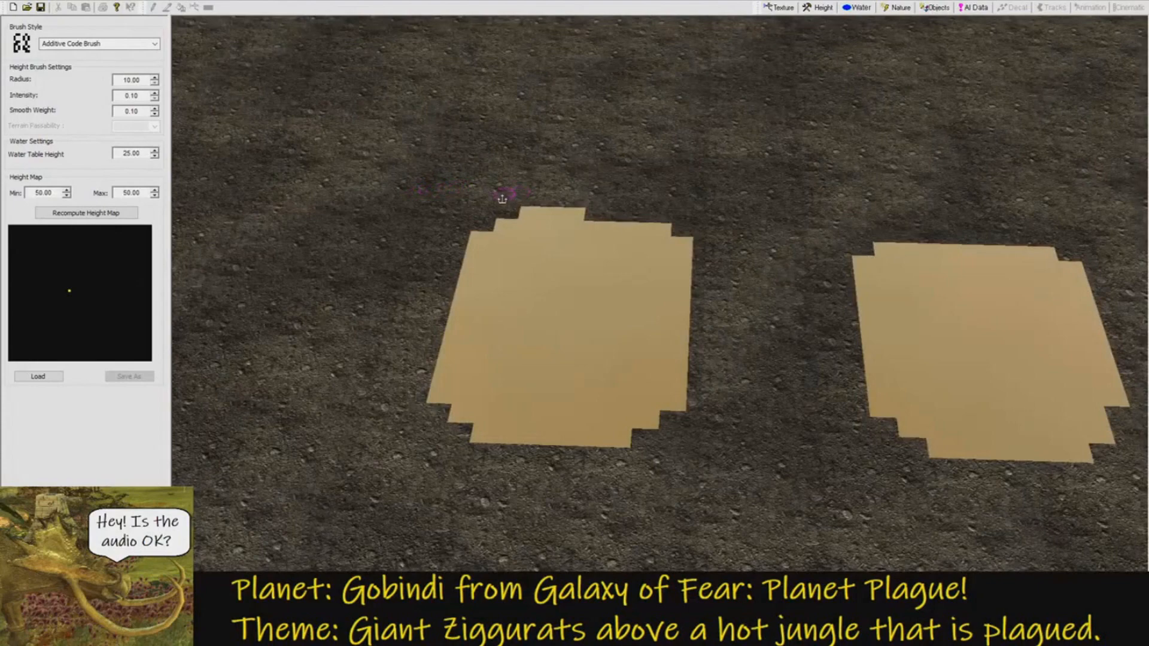
# Set the base terrain material's texture to w_kamino_paths with a texture scale of 620.
pyautogui.click(777, 7)
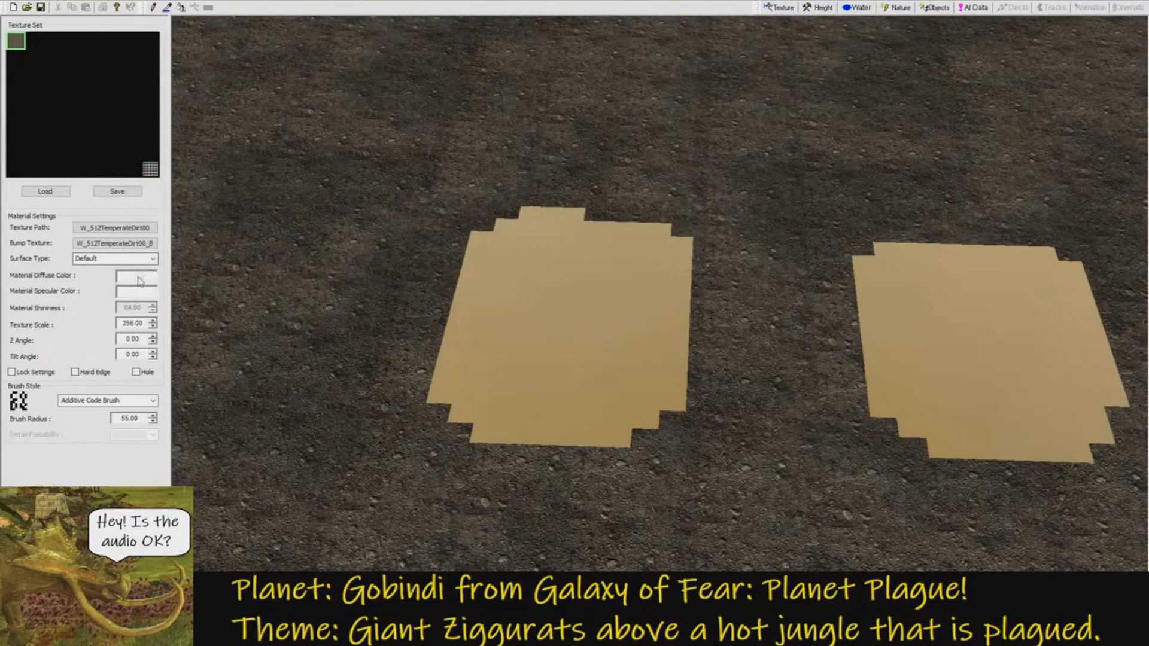
pyautogui.moveTo(603, 249); pyautogui.dragTo(541, 299)
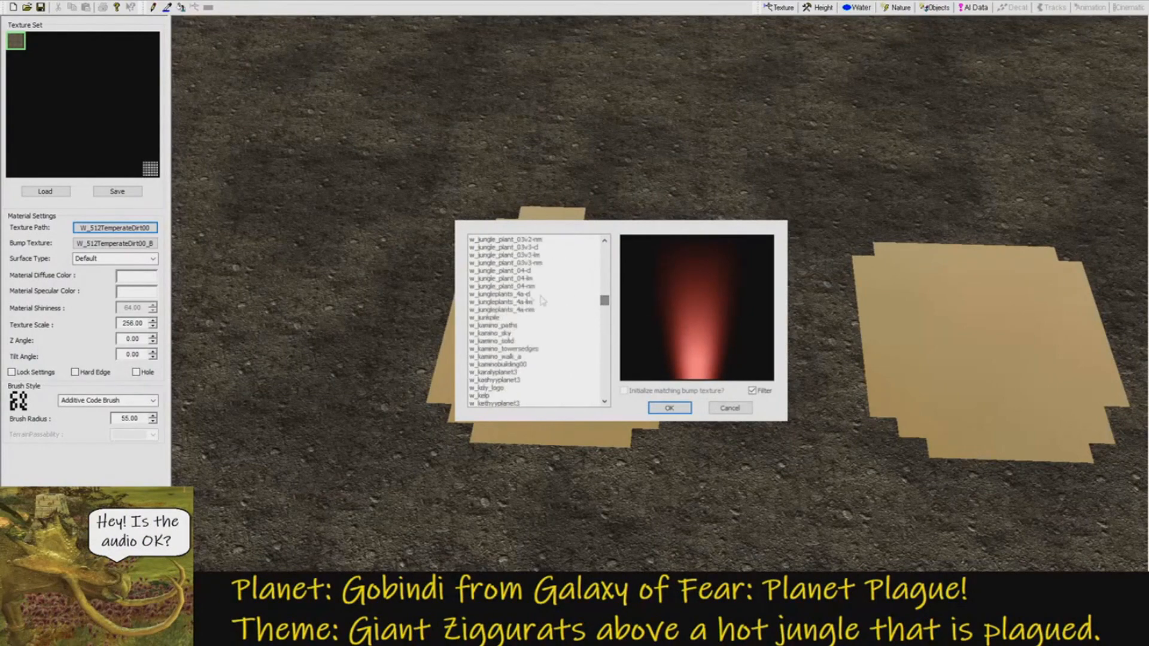
pyautogui.click(504, 341)
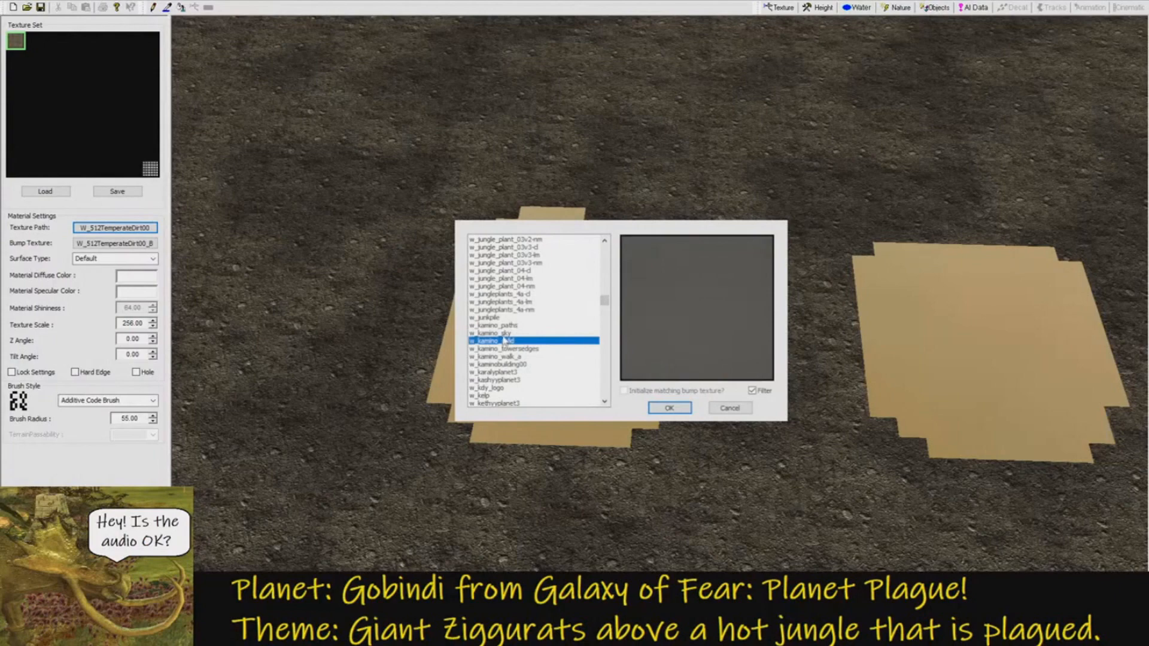
pyautogui.click(504, 333)
pyautogui.click(513, 326)
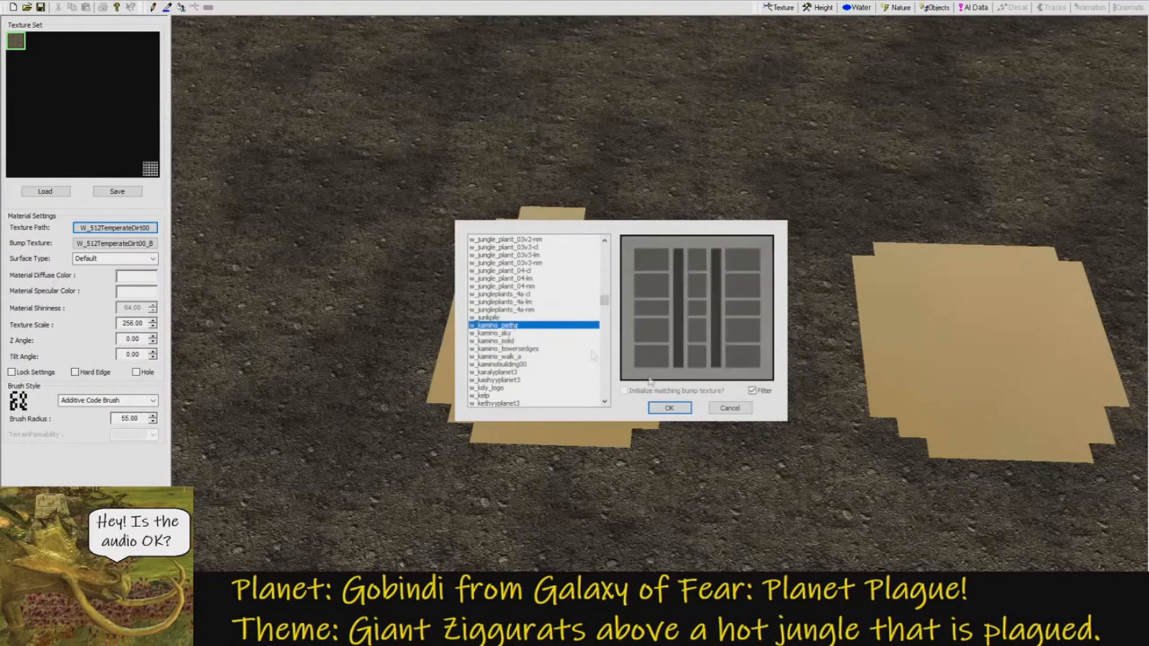
pyautogui.click(670, 408)
pyautogui.click(129, 322)
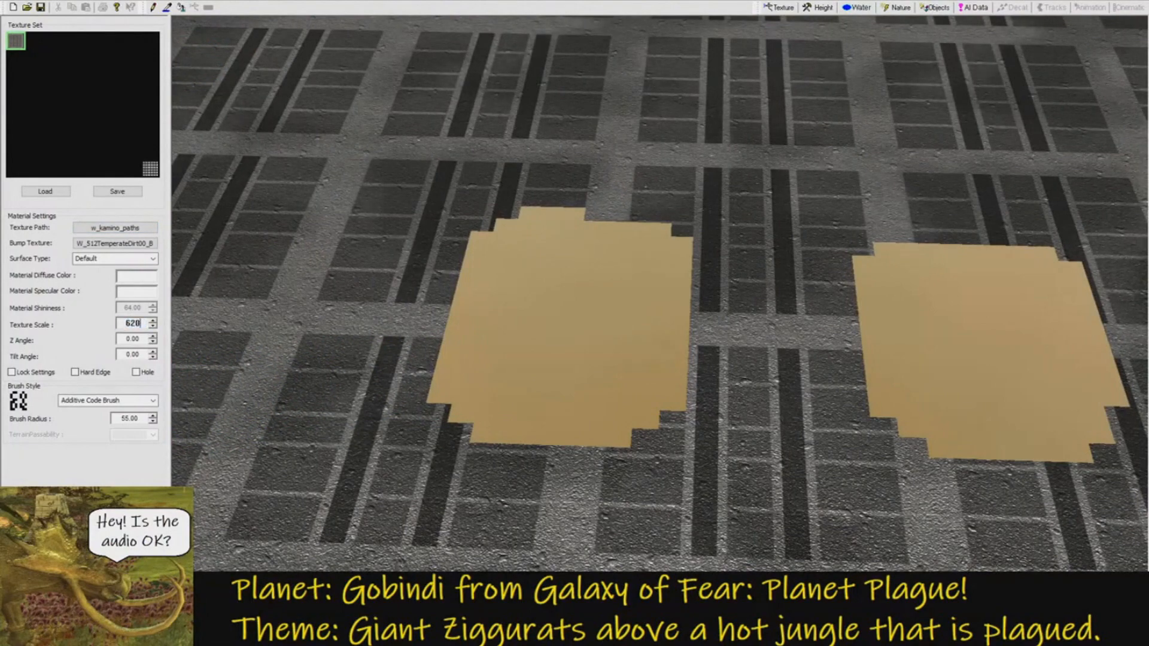
pyautogui.write('620')
pyautogui.press('Return')
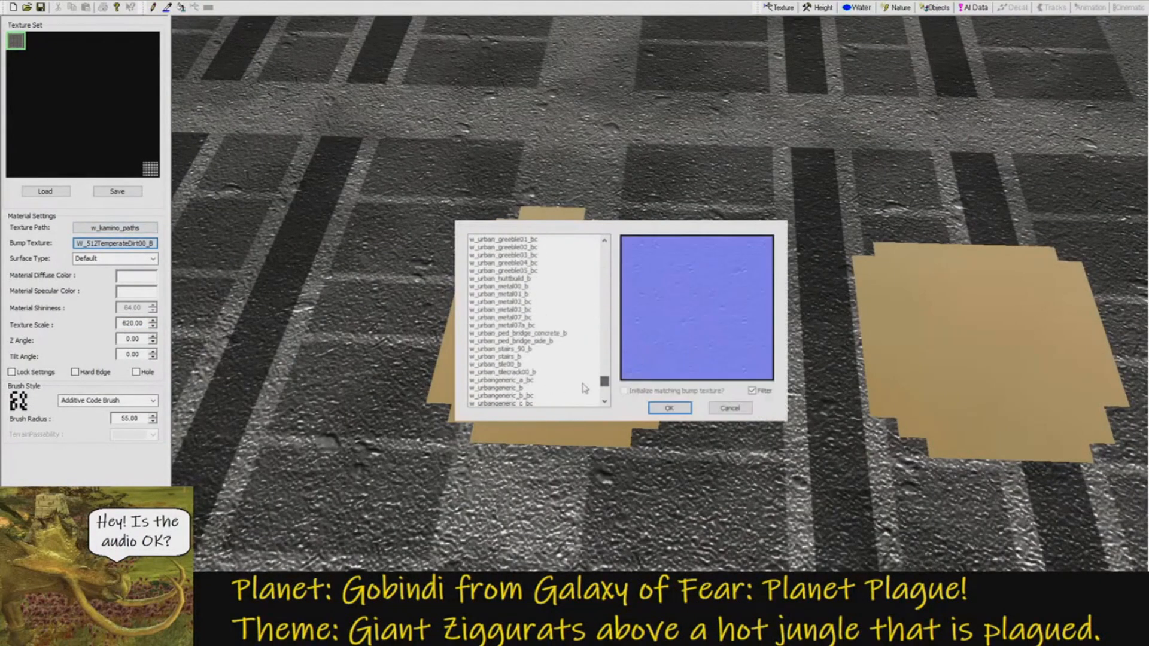
# Set the base terrain material's bump texture to w_urban_greeble00_bc and check the surface around the holes.
pyautogui.scroll(2, 537, 330)
pyautogui.click(531, 279)
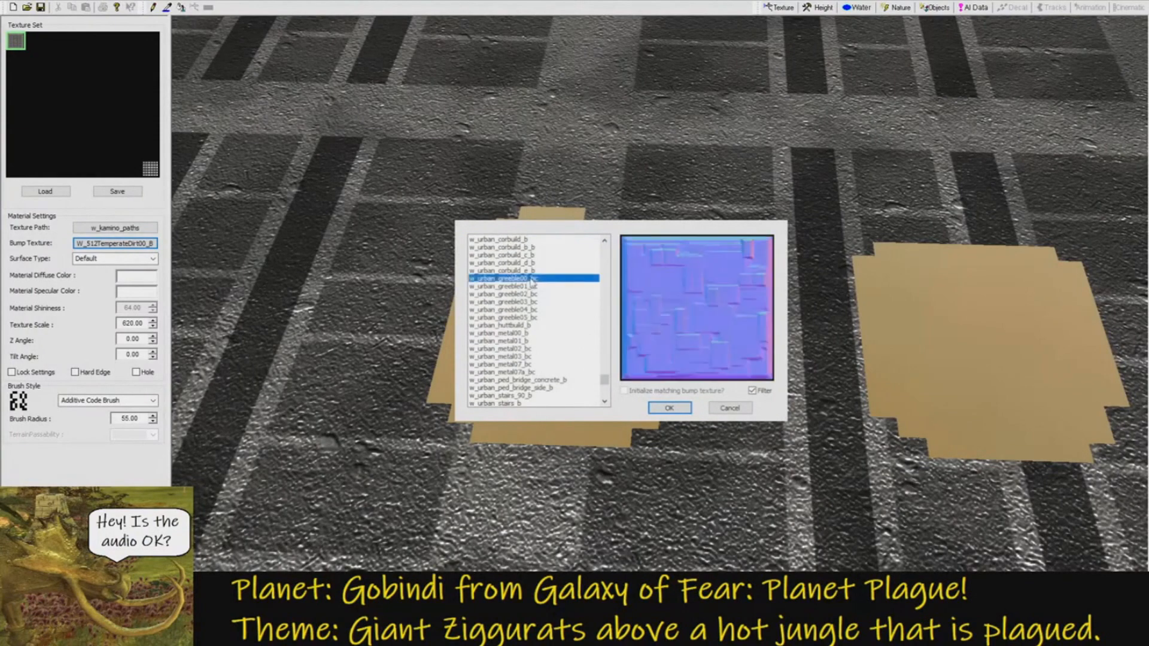
pyautogui.click(669, 409)
pyautogui.scroll(-3, 615, 357)
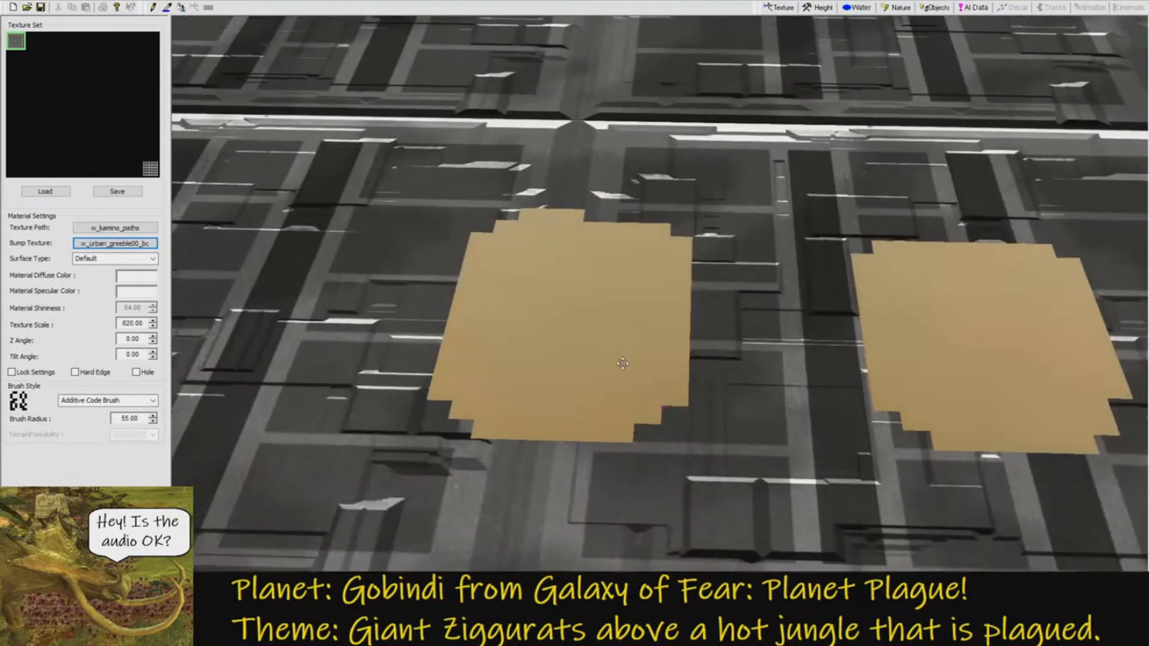
pyautogui.scroll(2, 512, 308)
pyautogui.scroll(-3, 512, 307)
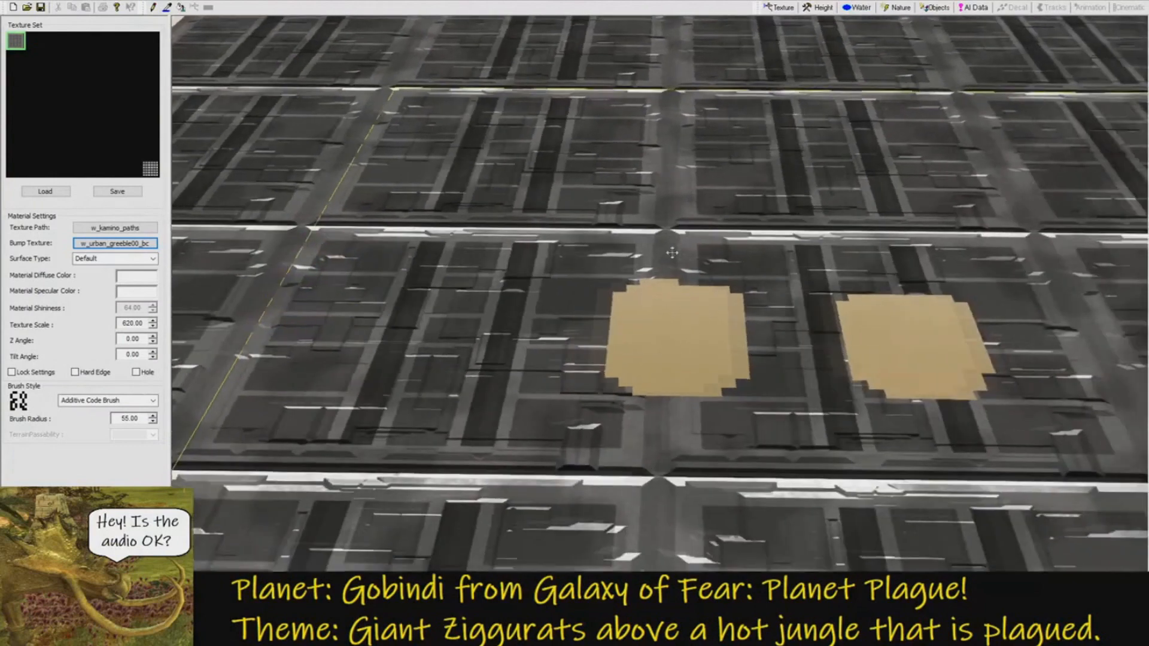
pyautogui.scroll(2, 661, 302)
pyautogui.scroll(2, 662, 302)
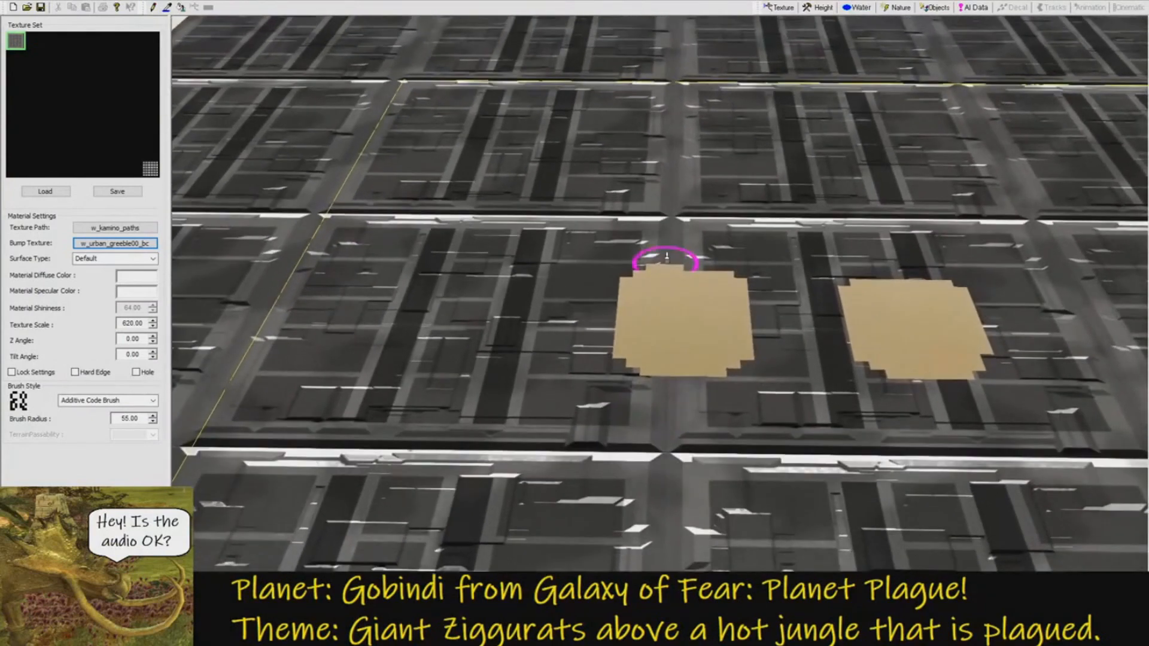
pyautogui.scroll(1, 659, 274)
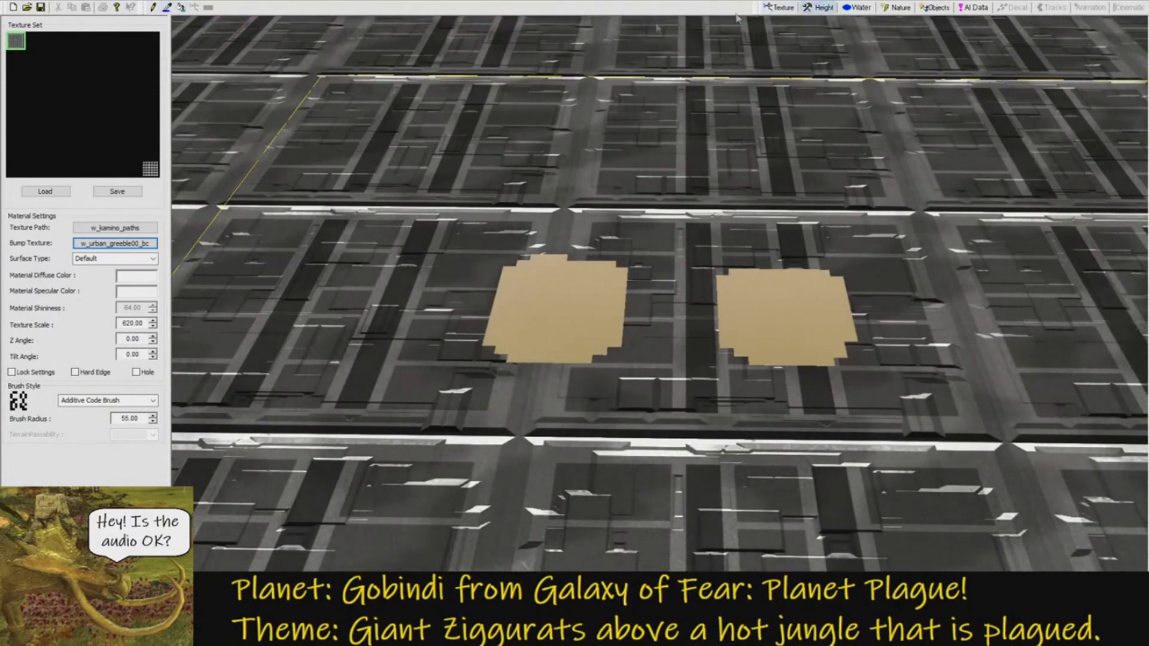
# Set the height brush to Leveling Code Brush with terrain level 0 and smooth weight 0.
pyautogui.click(818, 7)
pyautogui.scroll(-1, 120, 50)
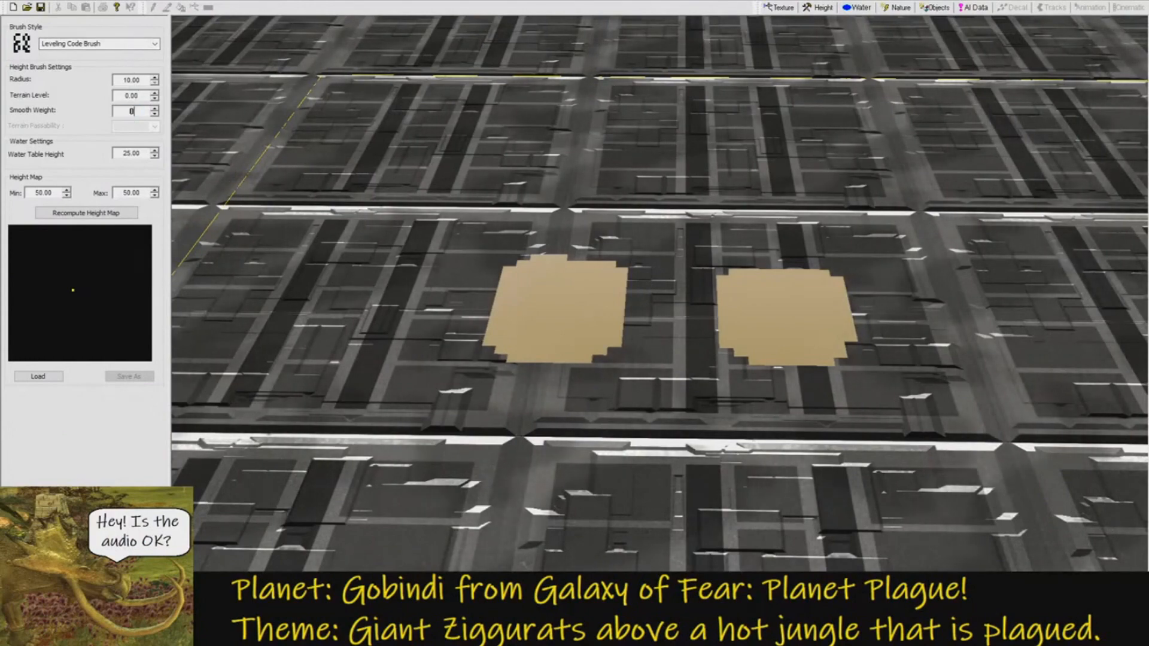
pyautogui.press('Return')
pyautogui.moveTo(512, 180)
pyautogui.mouseDown(button='middle')
pyautogui.moveTo(512, 226)
pyautogui.moveTo(513, 196)
pyautogui.mouseUp(button='middle')
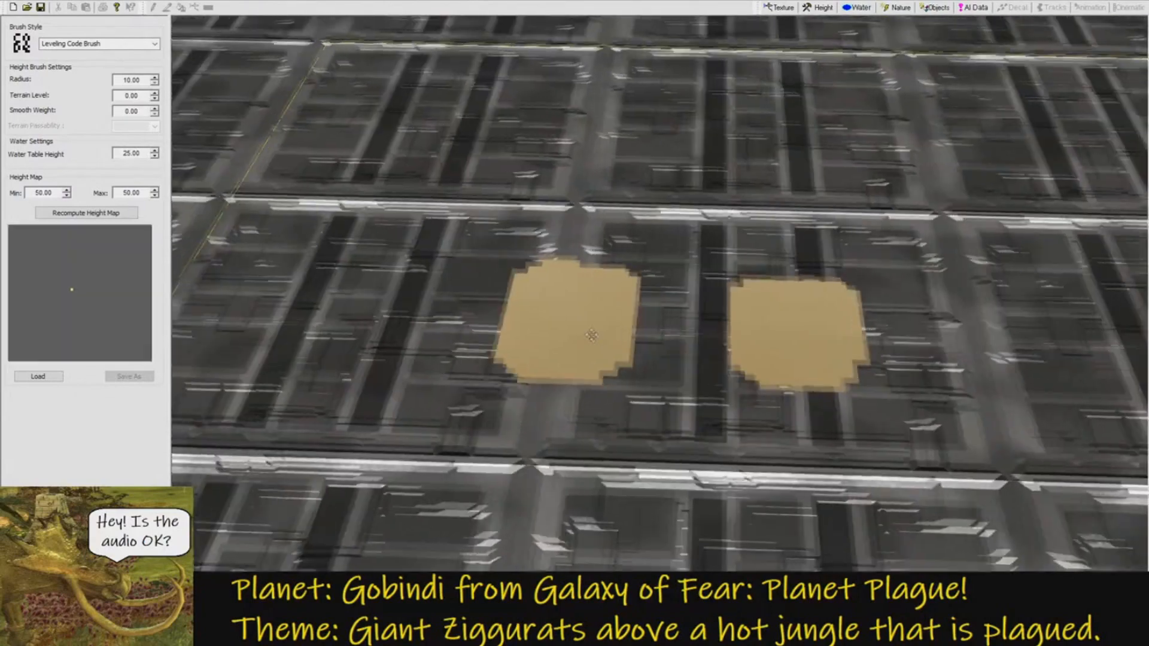
pyautogui.moveTo(592, 336); pyautogui.dragTo(551, 300, button='middle')
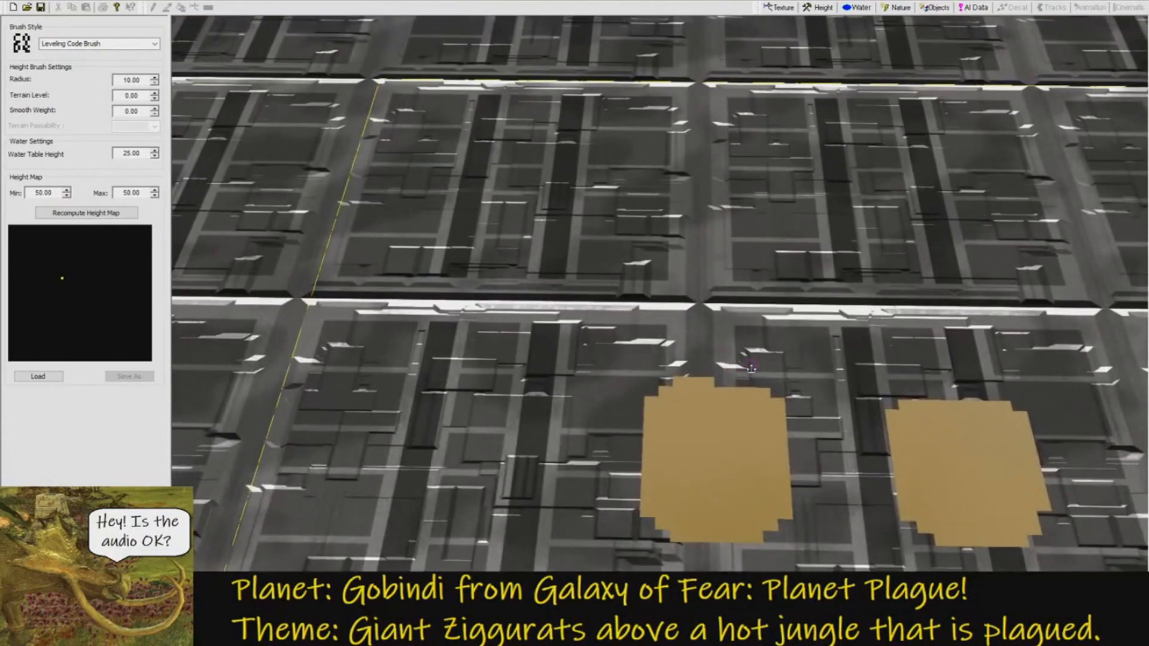
# Try a PROPS_ONDERON_TOWER1 object at the far-left corner of the left-hand hole, and delete it.
pyautogui.click(925, 8)
pyautogui.scroll(-5, 90, 78)
pyautogui.scroll(-1, 42, 142)
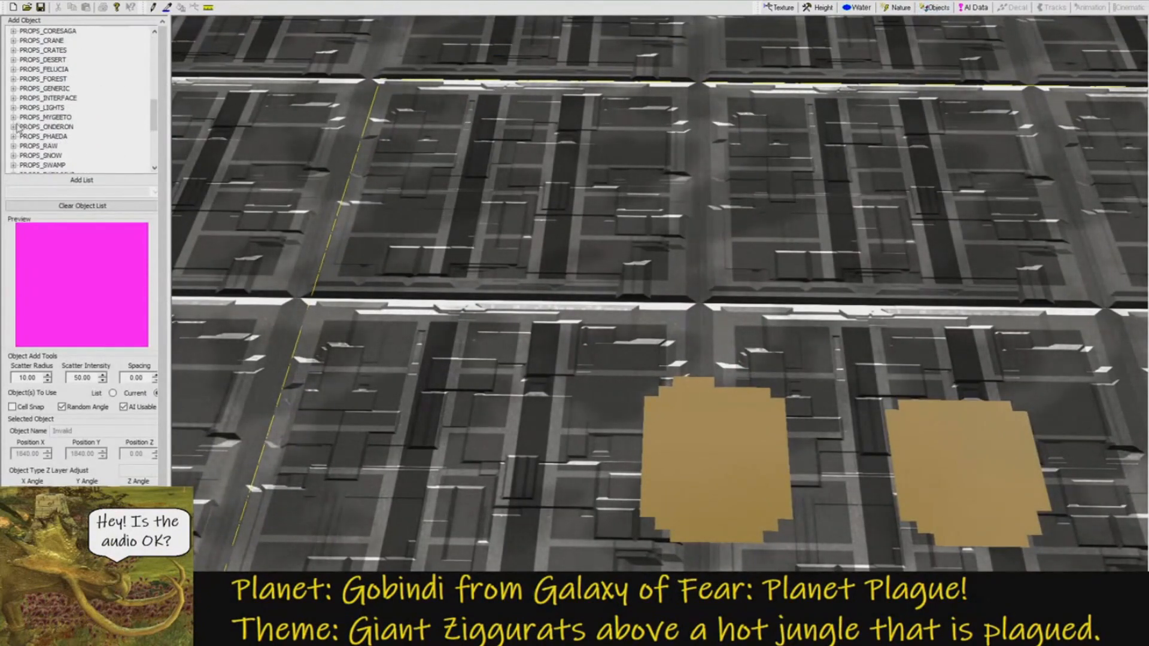
pyautogui.click(14, 127)
pyautogui.click(72, 98)
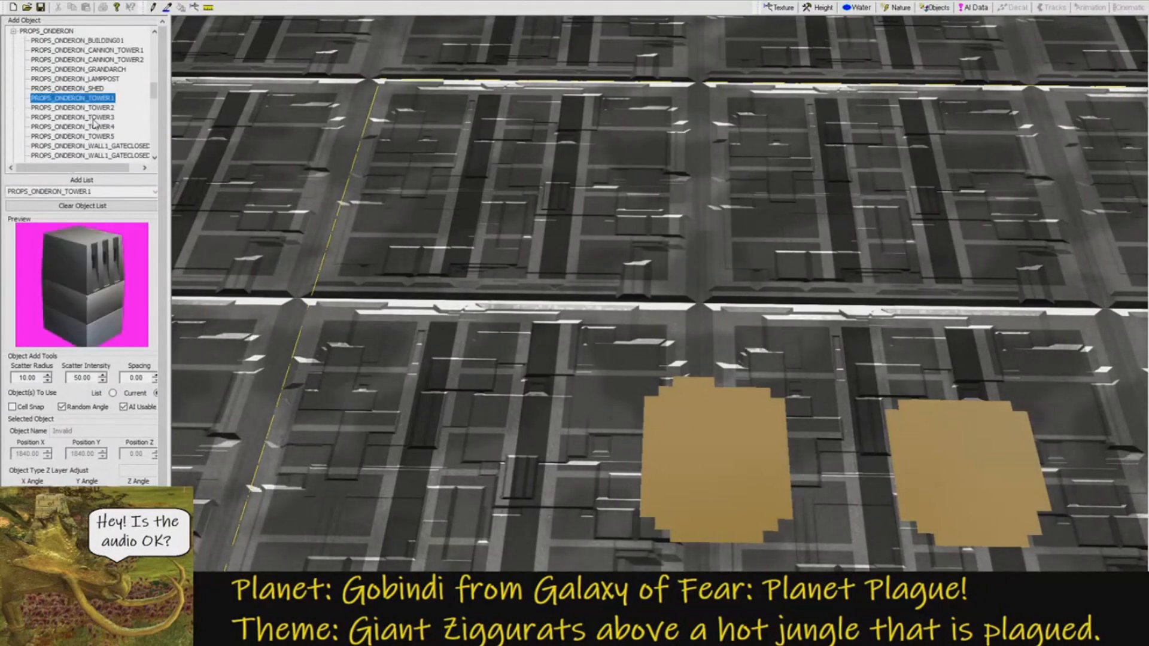
pyautogui.click(650, 368)
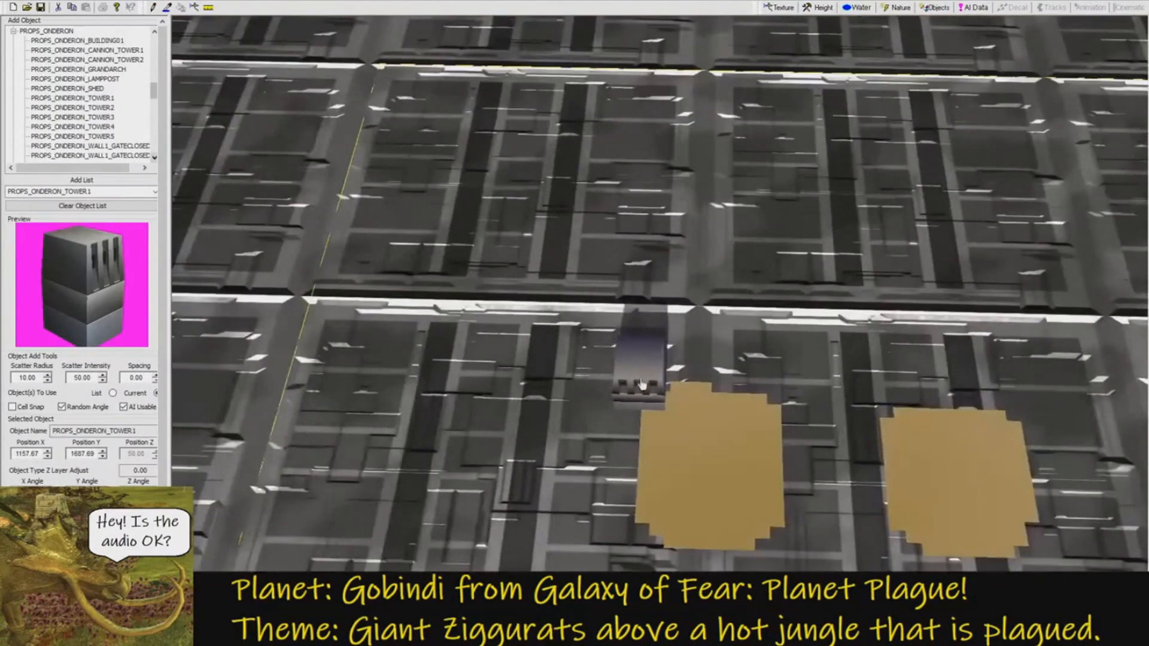
pyautogui.moveTo(641, 385); pyautogui.dragTo(613, 340, button='middle')
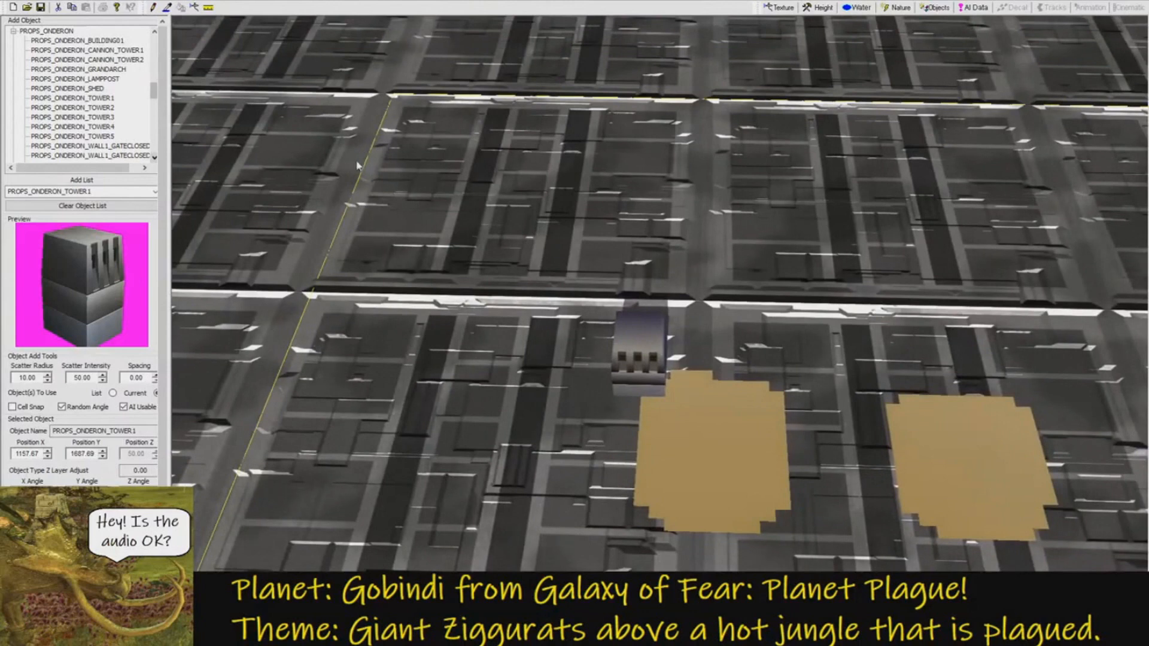
pyautogui.press('Delete')
# Compare the other Onderon towers and place a PROPS_ONDERON_TOWER2 at the far-left corner of the left-hand hole.
pyautogui.click(86, 118)
pyautogui.click(88, 127)
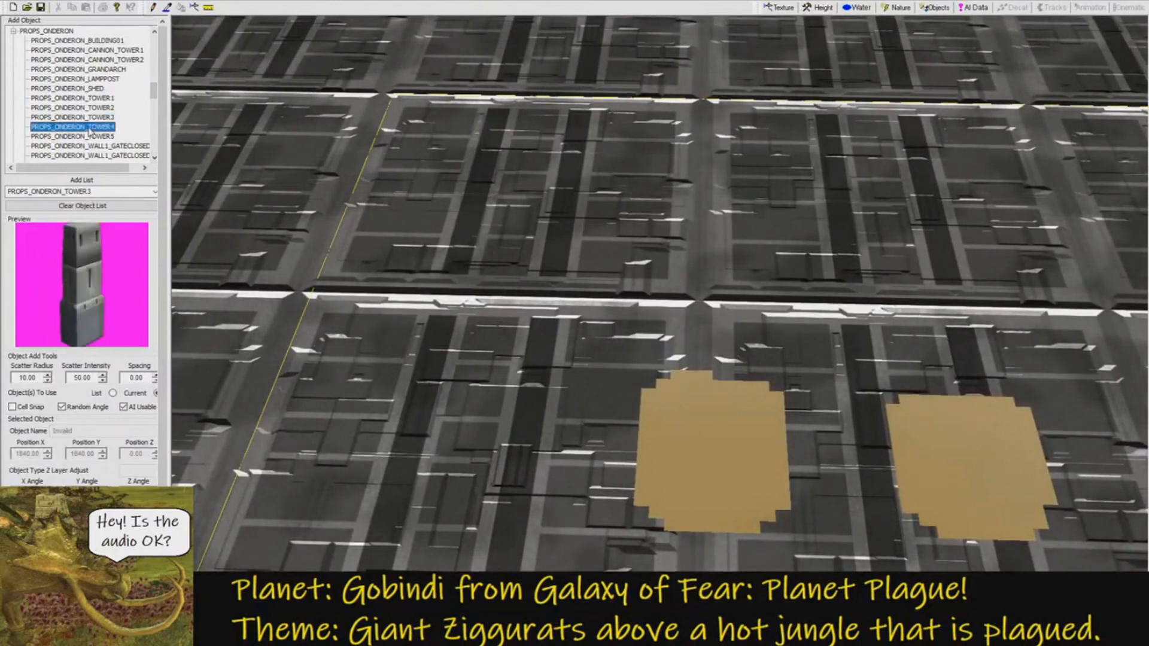
pyautogui.click(72, 108)
pyautogui.moveTo(587, 366); pyautogui.dragTo(654, 382)
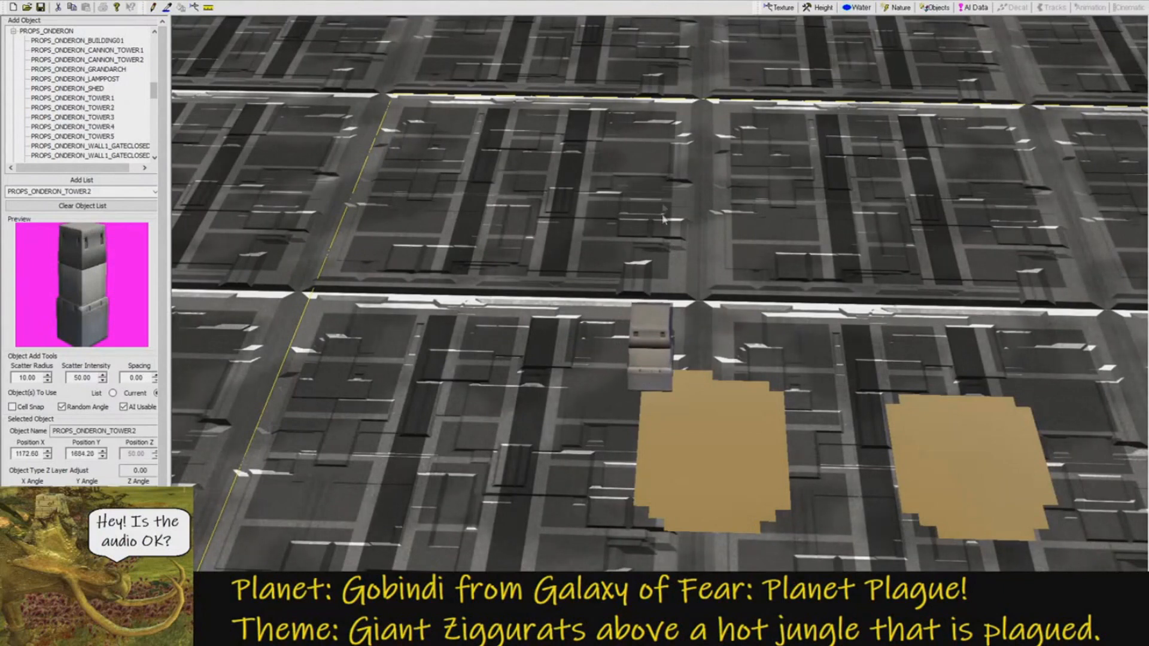
# Square off the corners of both terrain holes with the hole material at brush radius 33, and check their outlines.
pyautogui.click(777, 7)
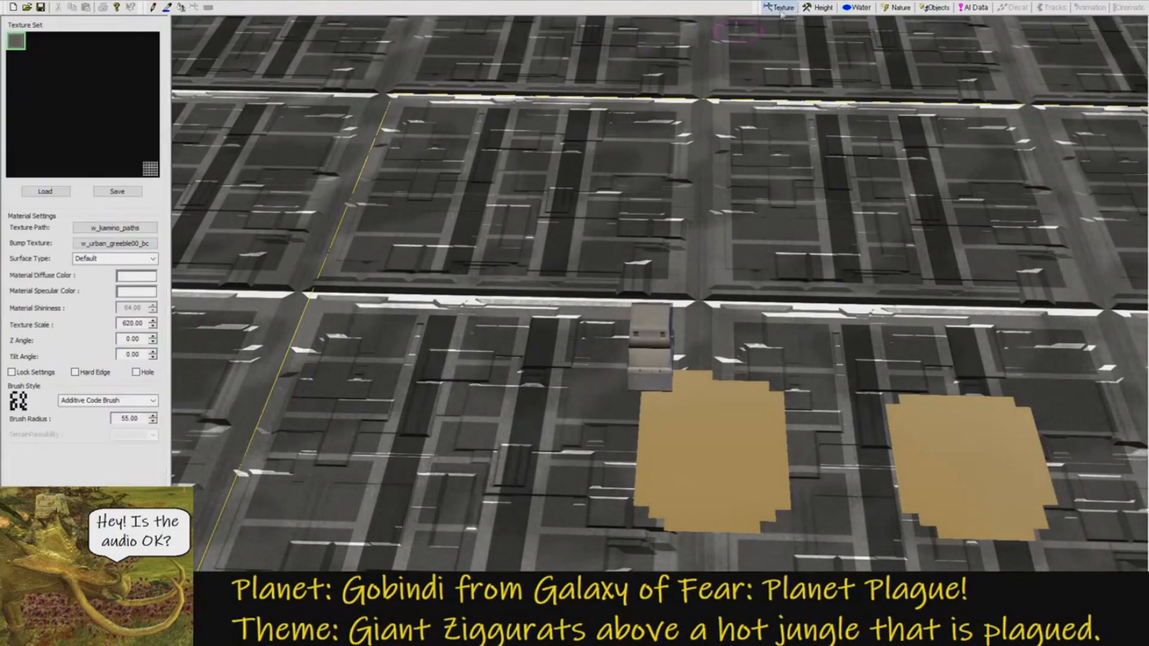
pyautogui.click(150, 168)
pyautogui.doubleClick(130, 418)
pyautogui.click(703, 428)
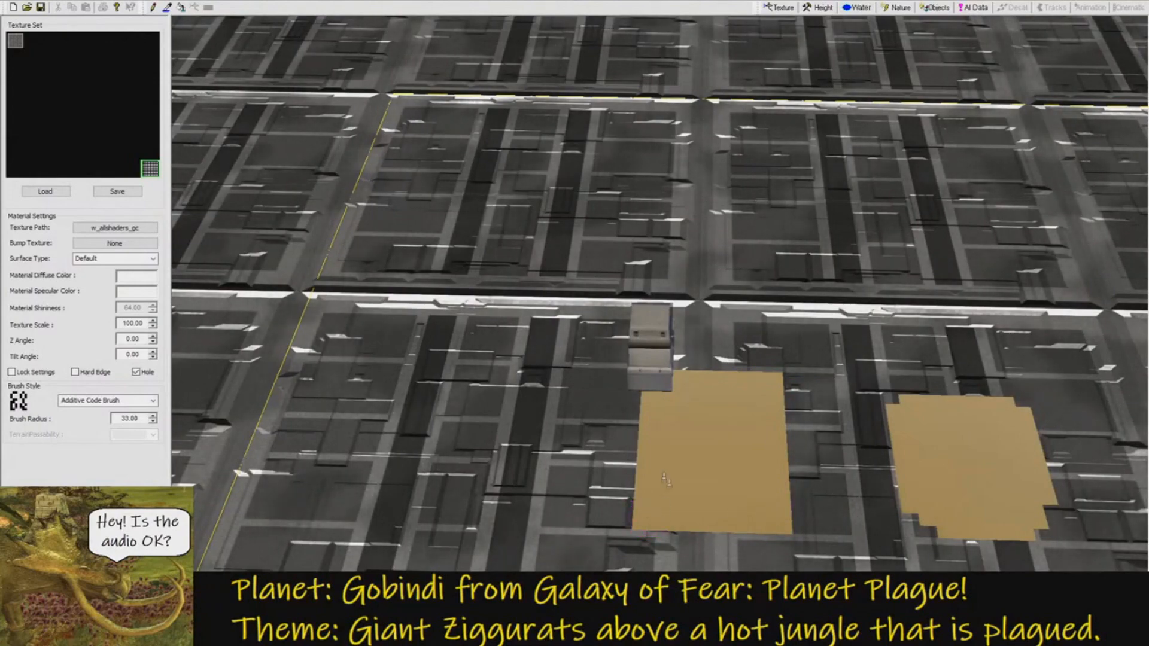
pyautogui.moveTo(668, 487); pyautogui.dragTo(721, 478, button='right')
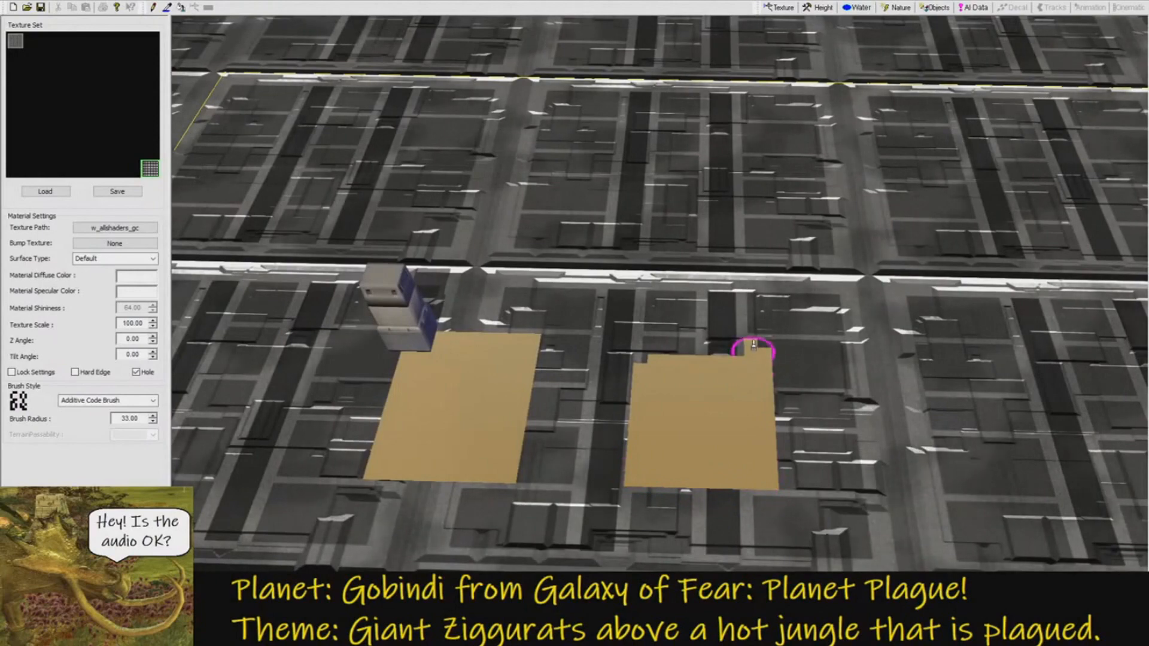
pyautogui.moveTo(759, 345)
pyautogui.mouseDown()
pyautogui.moveTo(641, 335)
pyautogui.moveTo(697, 339)
pyautogui.mouseUp()
pyautogui.moveTo(697, 339); pyautogui.dragTo(684, 392, button='right')
pyautogui.press('h')
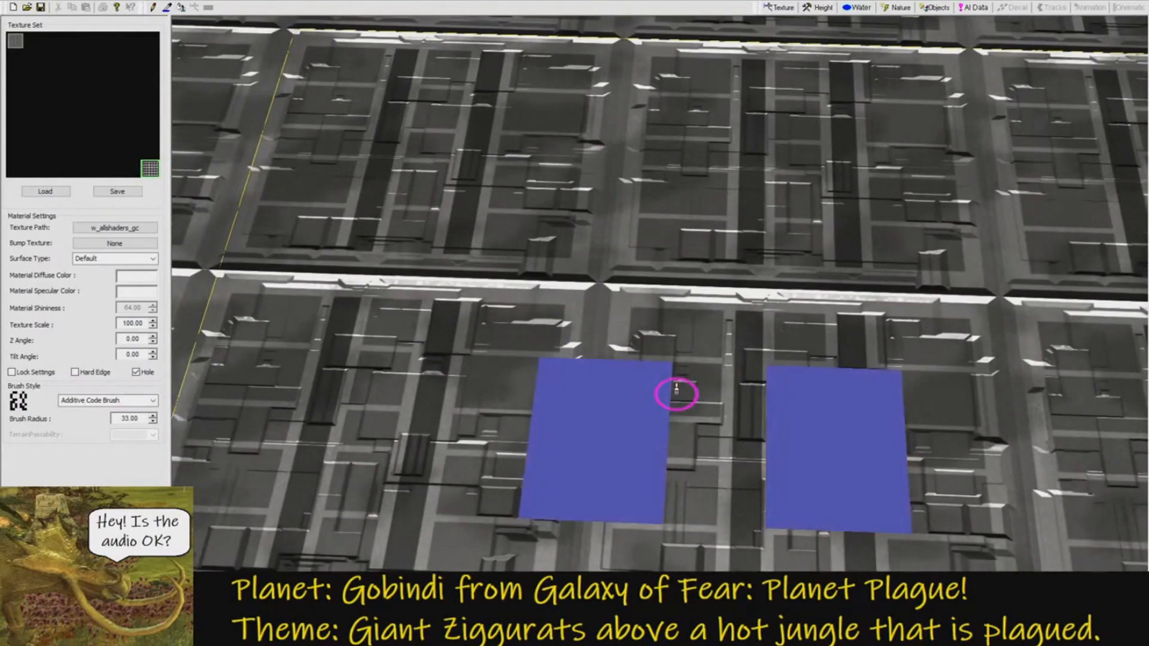
pyautogui.moveTo(674, 395); pyautogui.dragTo(688, 354, button='middle')
pyautogui.press('h')
pyautogui.moveTo(757, 350); pyautogui.dragTo(669, 319, button='middle')
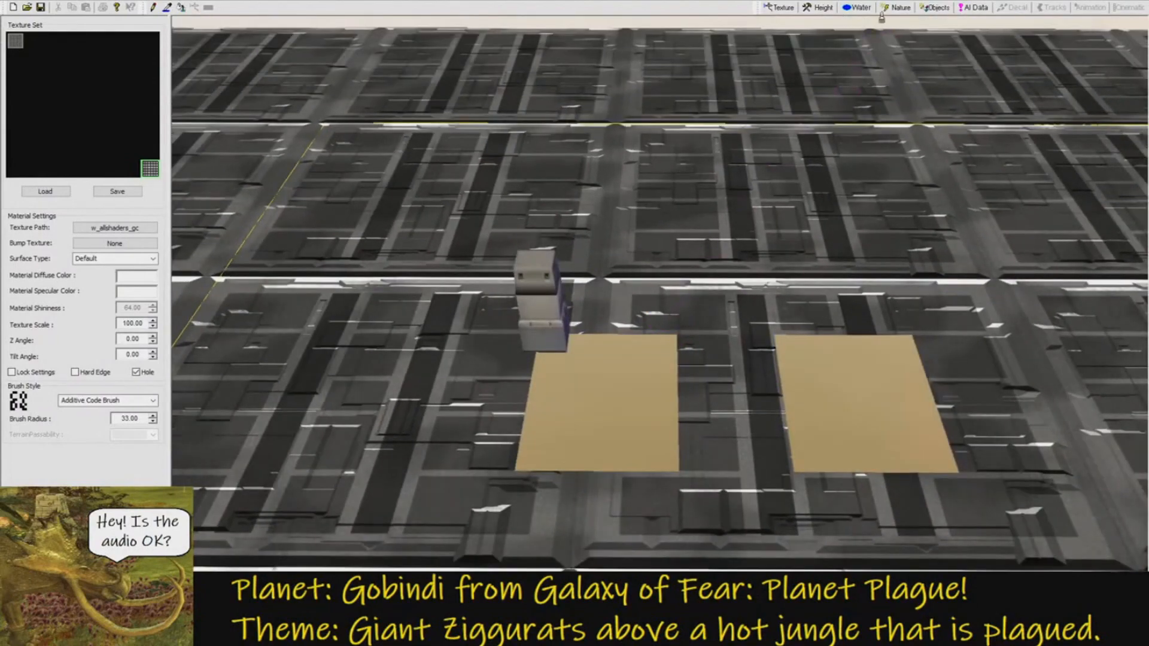
# Place PROPS_ONDERON_TOWER2 copies at the left-hand hole's other corners and the right-hand hole's two nearest corners.
pyautogui.click(925, 8)
pyautogui.moveTo(748, 152); pyautogui.dragTo(628, 323, button='middle')
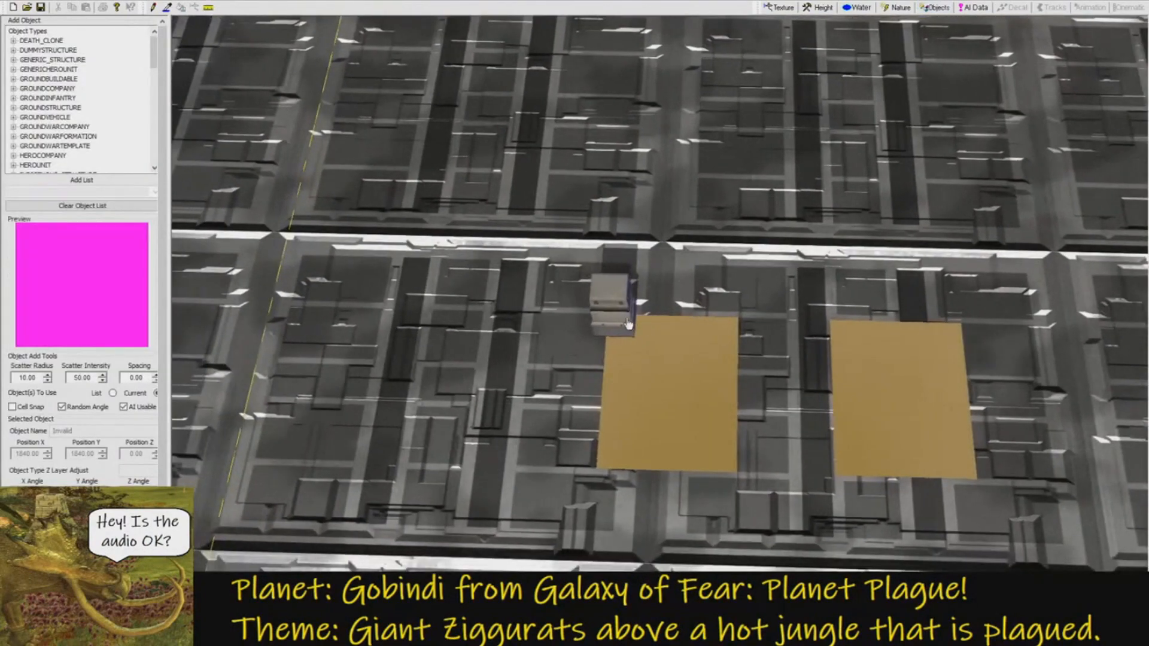
pyautogui.click(617, 319)
pyautogui.click(604, 476)
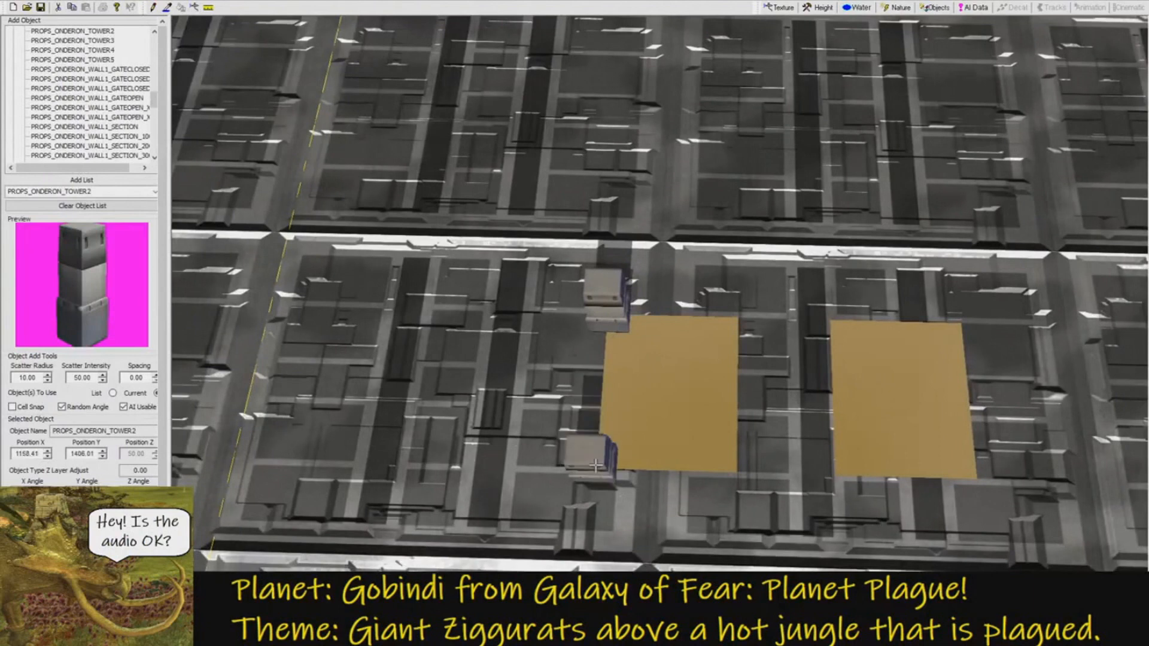
pyautogui.click(741, 478)
pyautogui.click(740, 320)
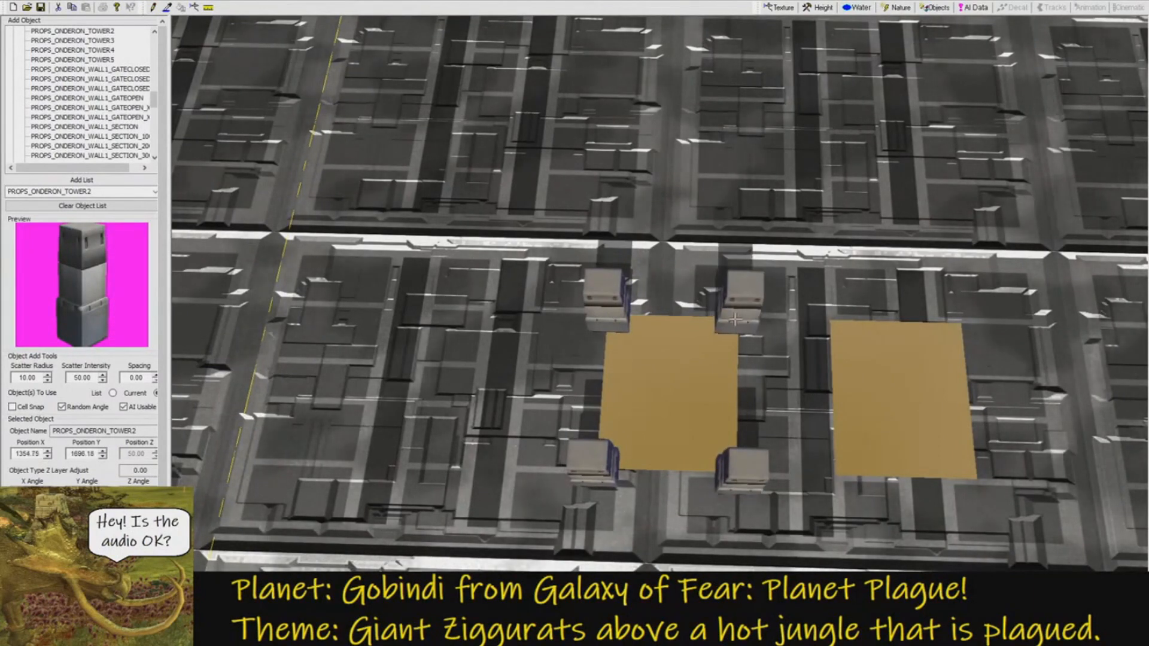
pyautogui.click(843, 323)
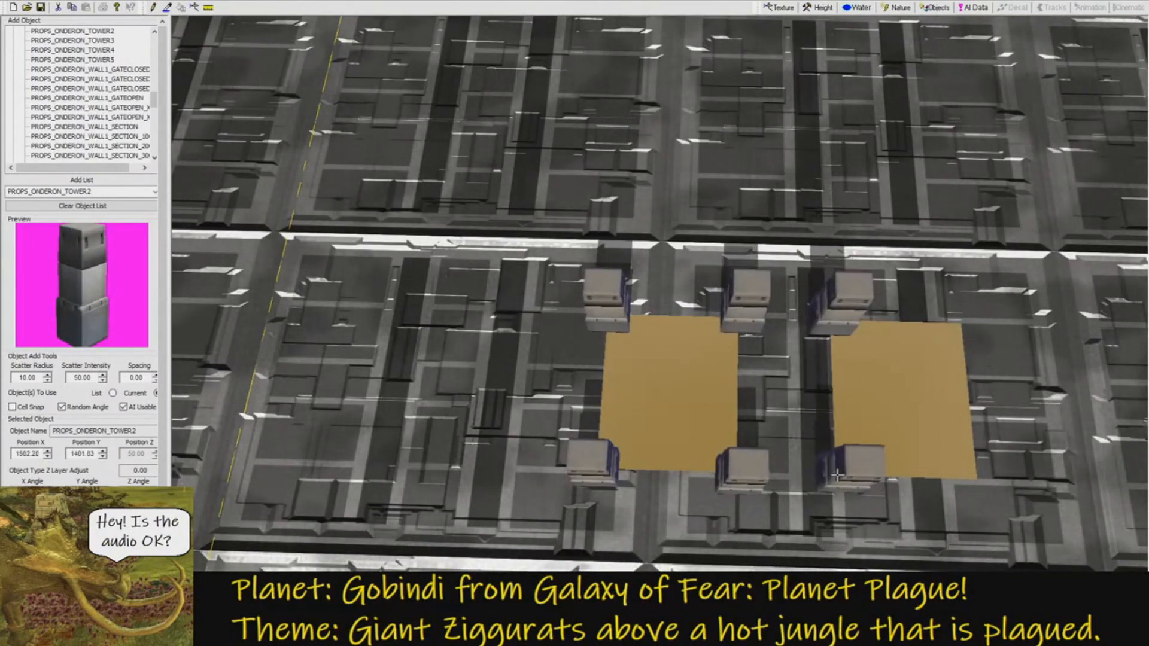
# Delete the copied towers around the two holes, and undo the deletions.
pyautogui.moveTo(893, 521); pyautogui.dragTo(710, 280)
pyautogui.press('Delete')
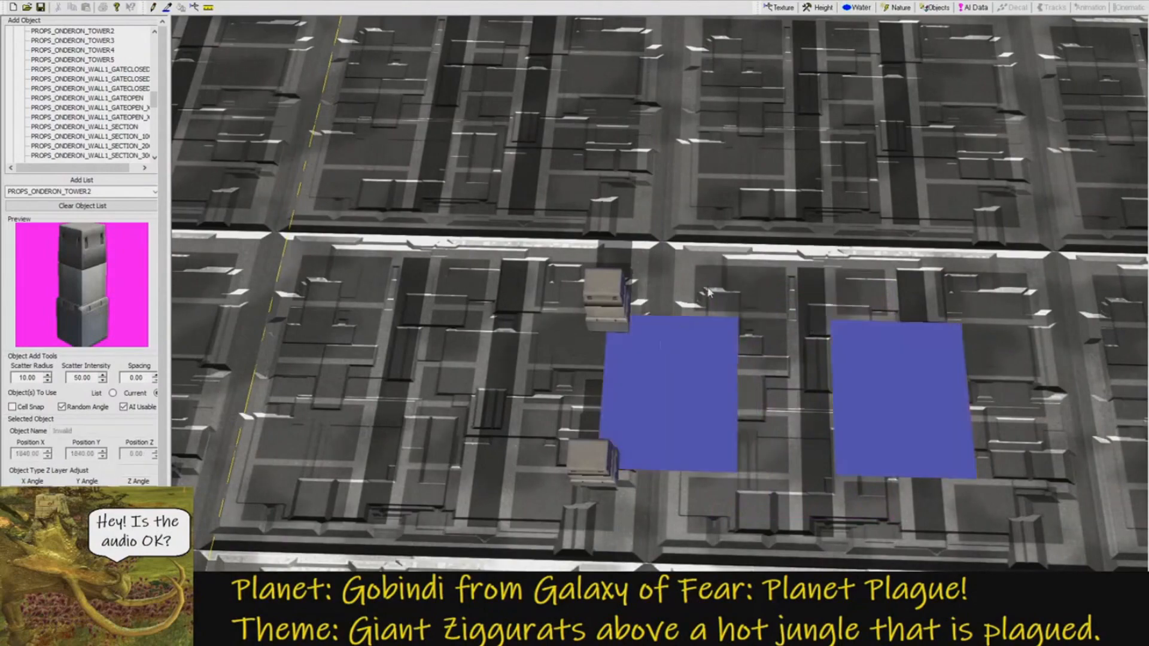
pyautogui.click(581, 463)
pyautogui.press('Delete')
pyautogui.moveTo(663, 436); pyautogui.dragTo(734, 382, button='middle')
pyautogui.hotkey('ctrl', 'z')
pyautogui.hotkey('ctrl', 'z')
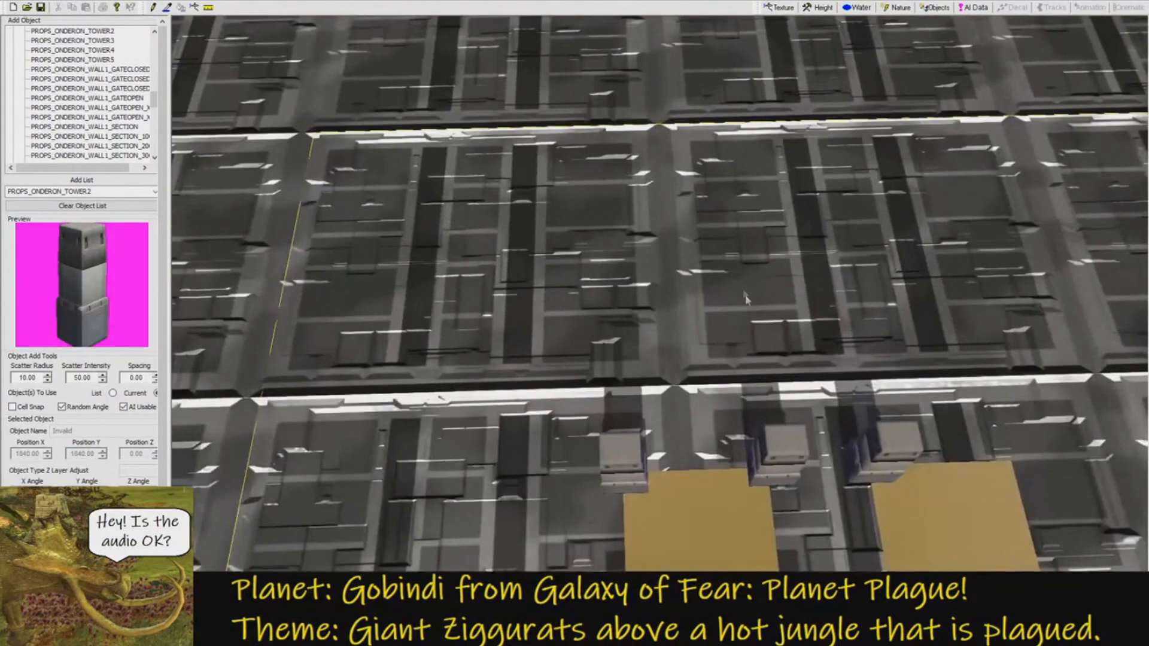
pyautogui.moveTo(735, 383); pyautogui.dragTo(773, 358, button='right')
pyautogui.moveTo(773, 358); pyautogui.dragTo(727, 362, button='middle')
# Delete the copied towers, keeping only the one at the left-hand hole's far-left corner.
pyautogui.moveTo(685, 297); pyautogui.dragTo(758, 323)
pyautogui.press('Delete')
pyautogui.press('Delete')
pyautogui.click(670, 460)
pyautogui.press('Delete')
# Set the remaining tower's position to X 1160 and Y 1700.
pyautogui.moveTo(531, 450); pyautogui.dragTo(557, 297)
pyautogui.moveTo(595, 326); pyautogui.dragTo(675, 314, button='right')
pyautogui.moveTo(26, 453); pyautogui.dragTo(201, 459)
pyautogui.write('0')
pyautogui.doubleClick(84, 454)
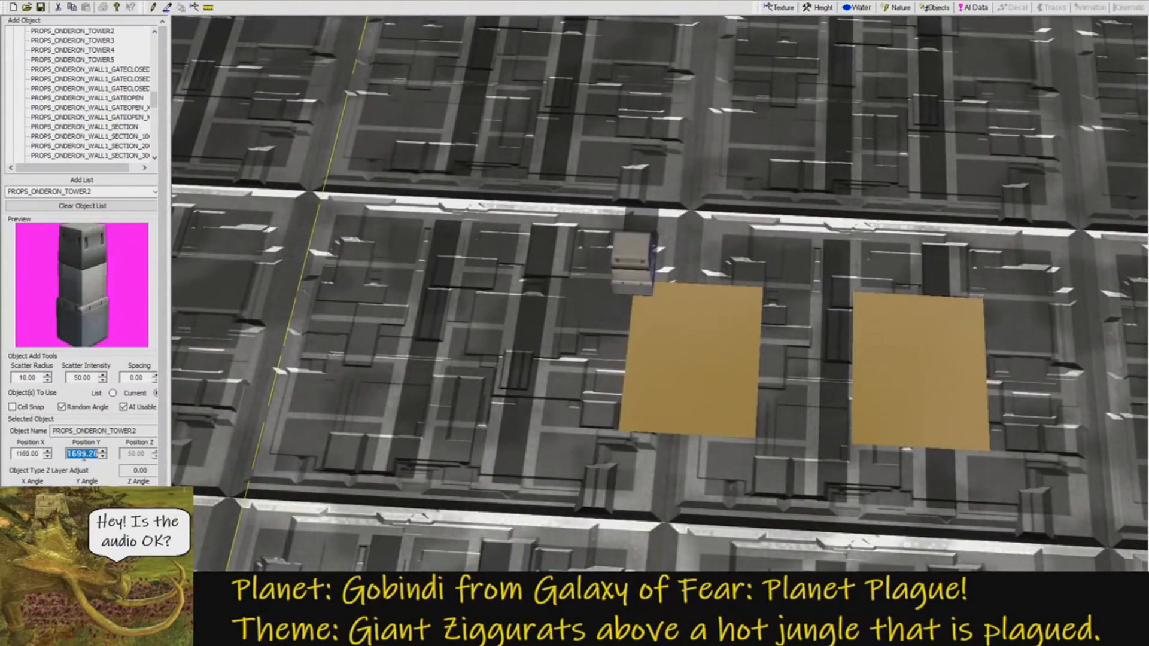
pyautogui.write('1700')
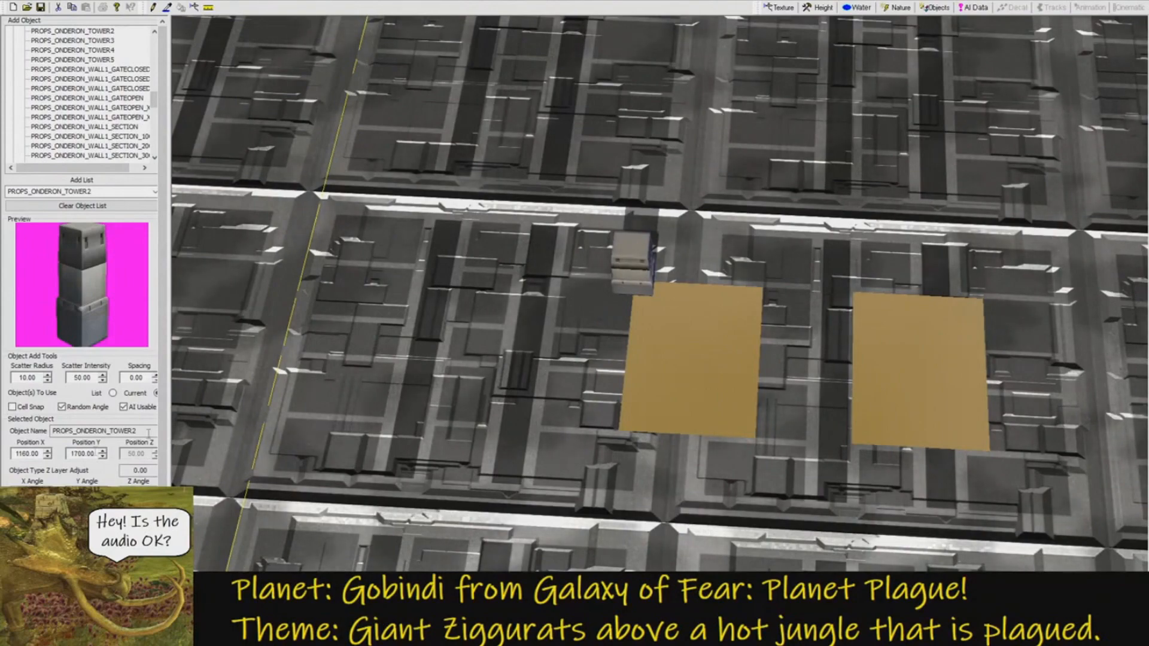
# Paste a tower copy at the left-hand hole's far-right corner and set its position to X 1360 and Y 1700.
pyautogui.moveTo(430, 353); pyautogui.dragTo(515, 318, button='middle')
pyautogui.moveTo(515, 319); pyautogui.dragTo(383, 260, button='right')
pyautogui.scroll(3, 598, 269)
pyautogui.hotkey('ctrl', 'v')
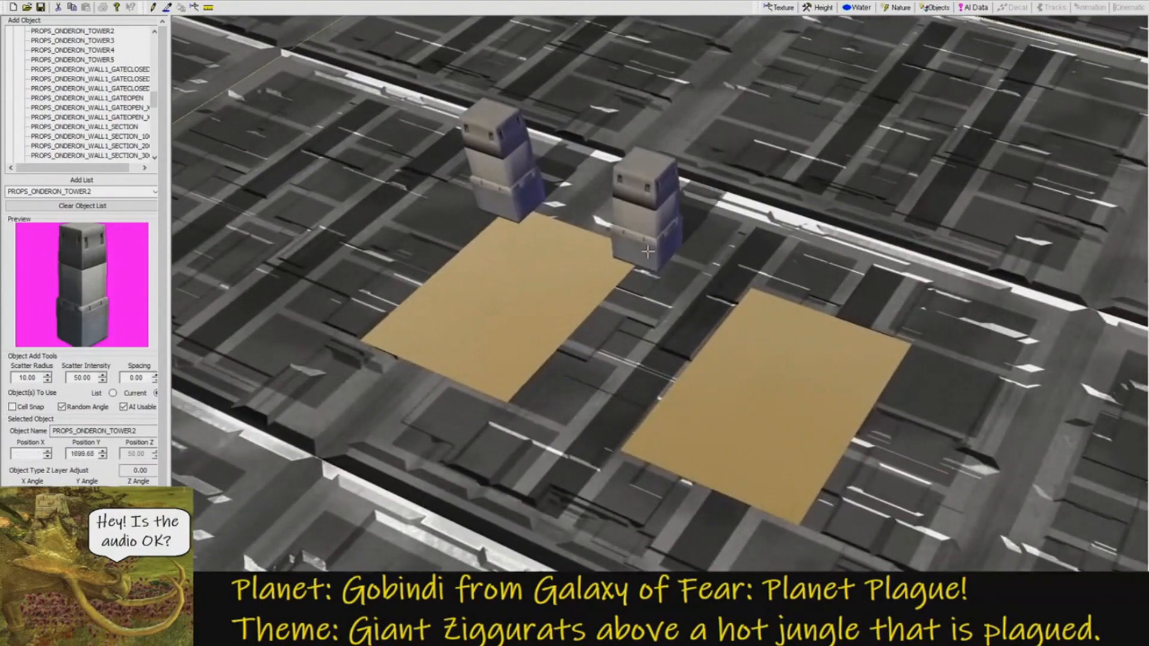
pyautogui.click(39, 453)
pyautogui.moveTo(42, 453); pyautogui.dragTo(21, 453)
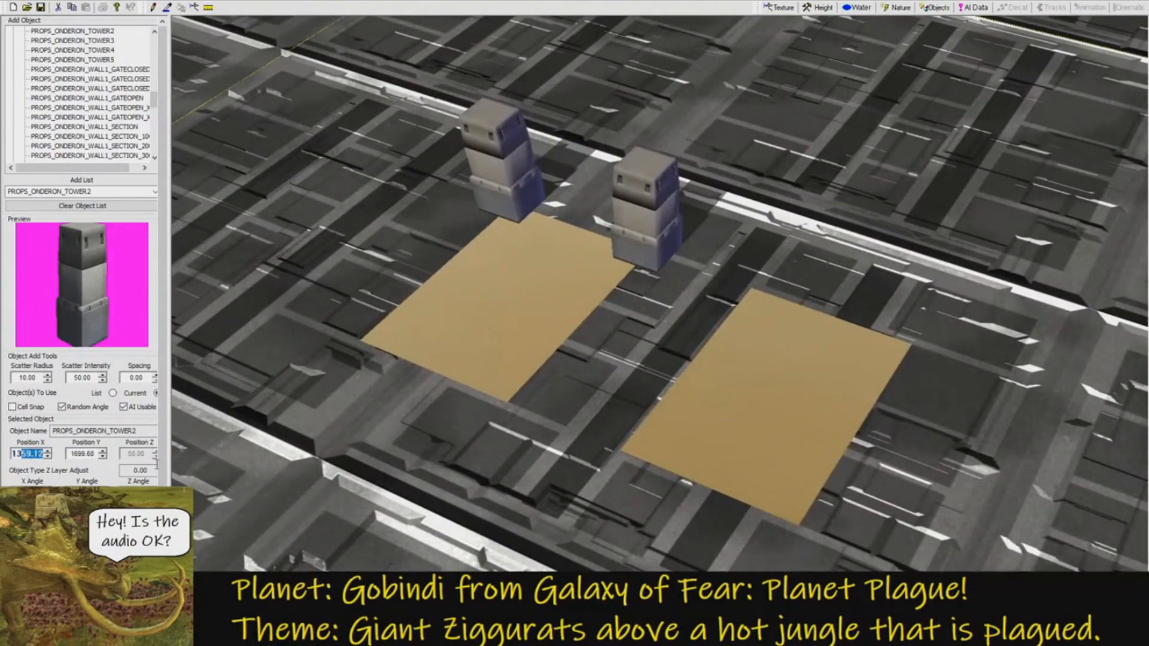
pyautogui.write('60')
pyautogui.press('Tab')
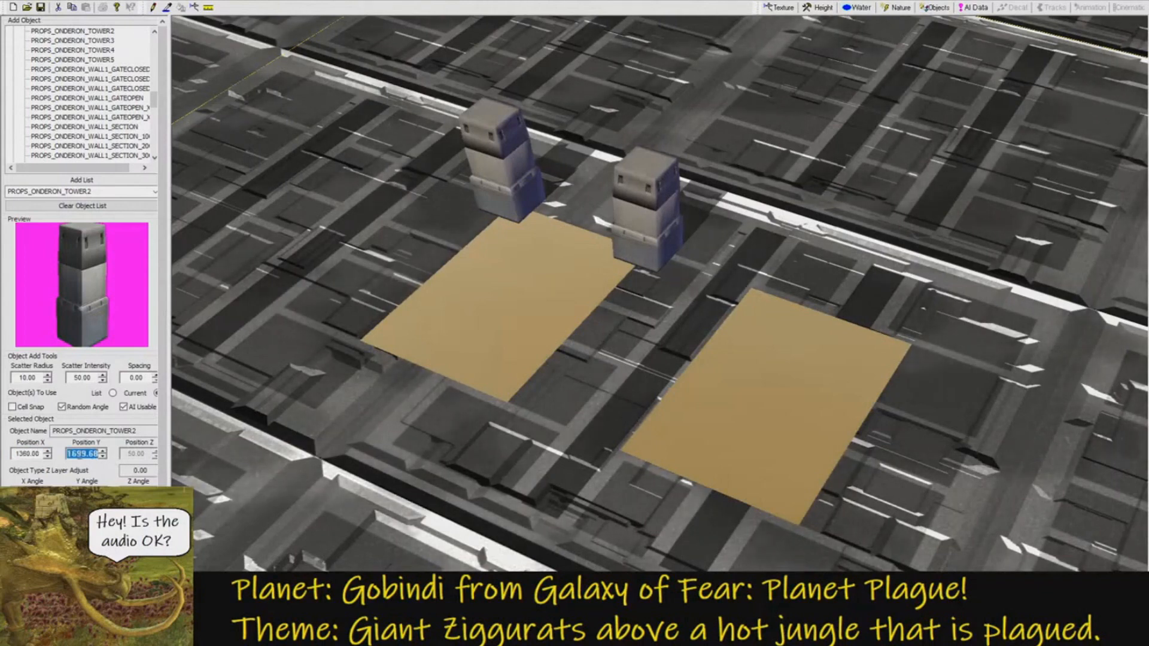
pyautogui.press('Return')
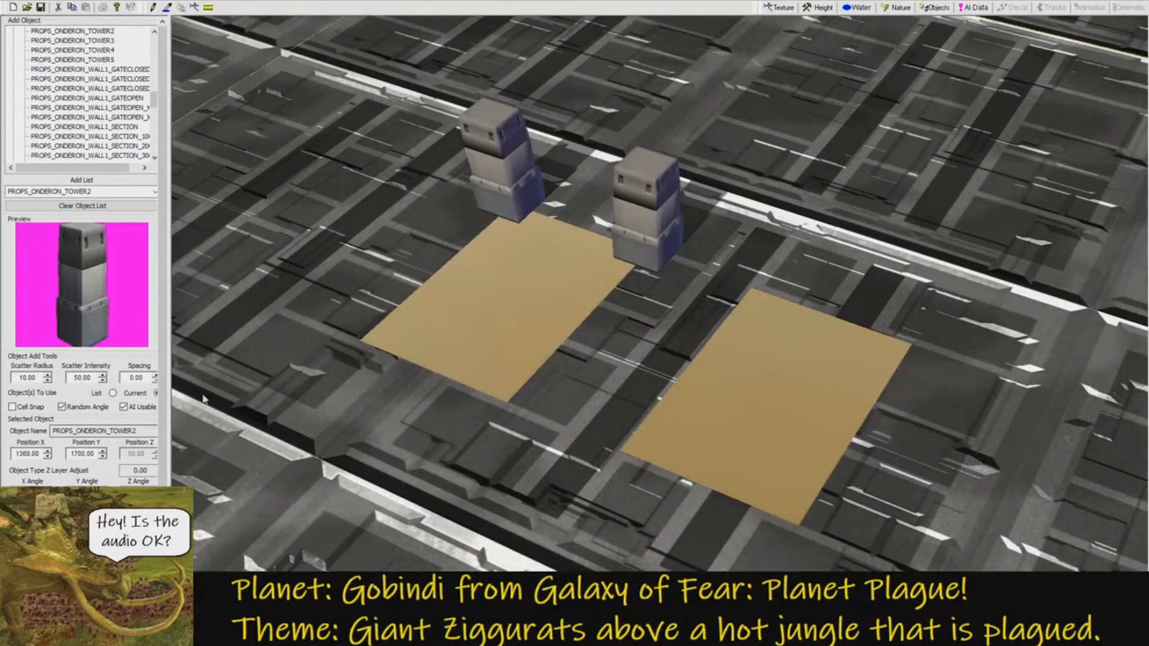
# Paste towers at the left-hand hole's two near corners, setting the near-right one to X 1360 and Y 1400.
pyautogui.hotkey('ctrl', 'v')
pyautogui.moveTo(461, 403); pyautogui.dragTo(510, 407)
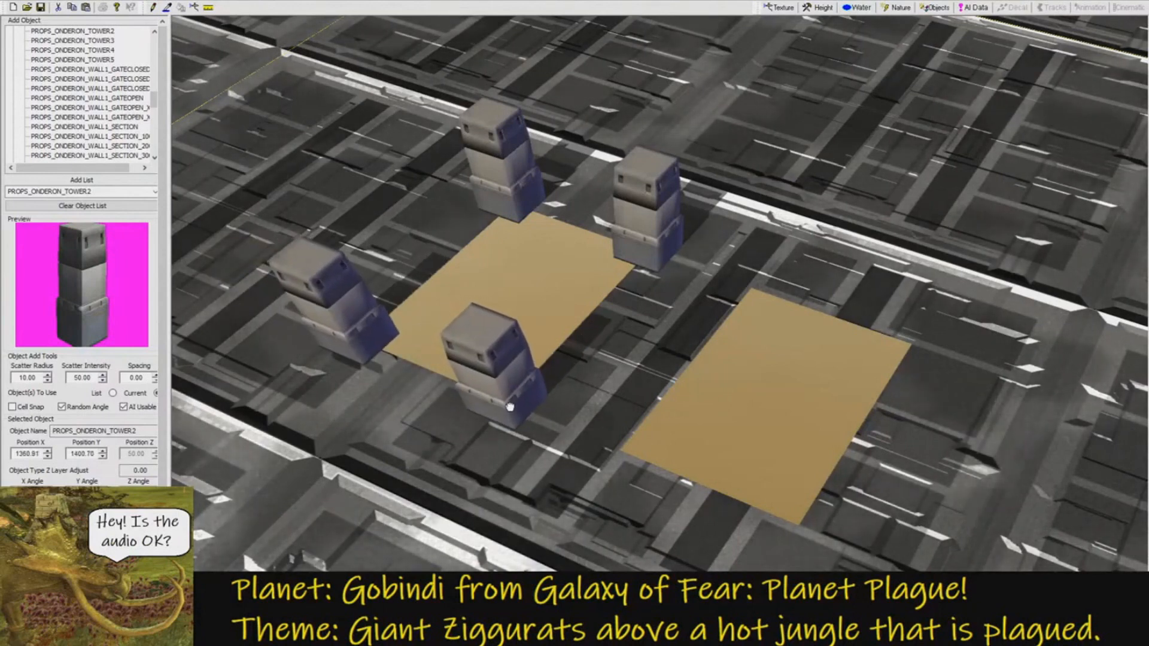
pyautogui.doubleClick(28, 454)
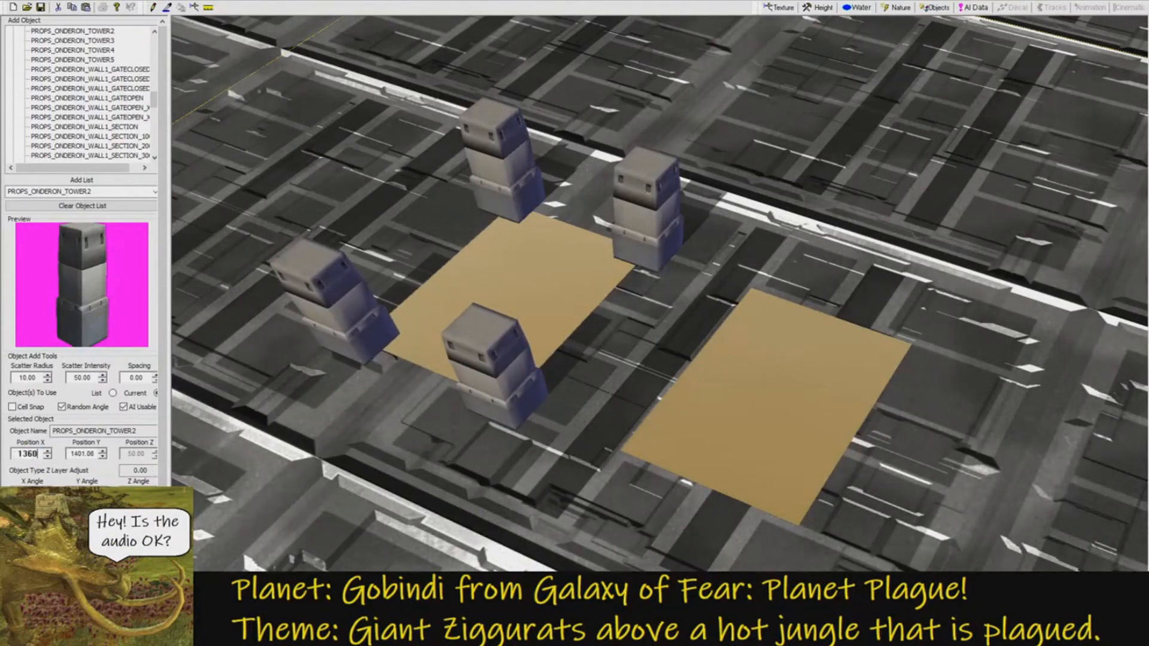
pyautogui.doubleClick(85, 454)
pyautogui.write('1400')
pyautogui.press('Return')
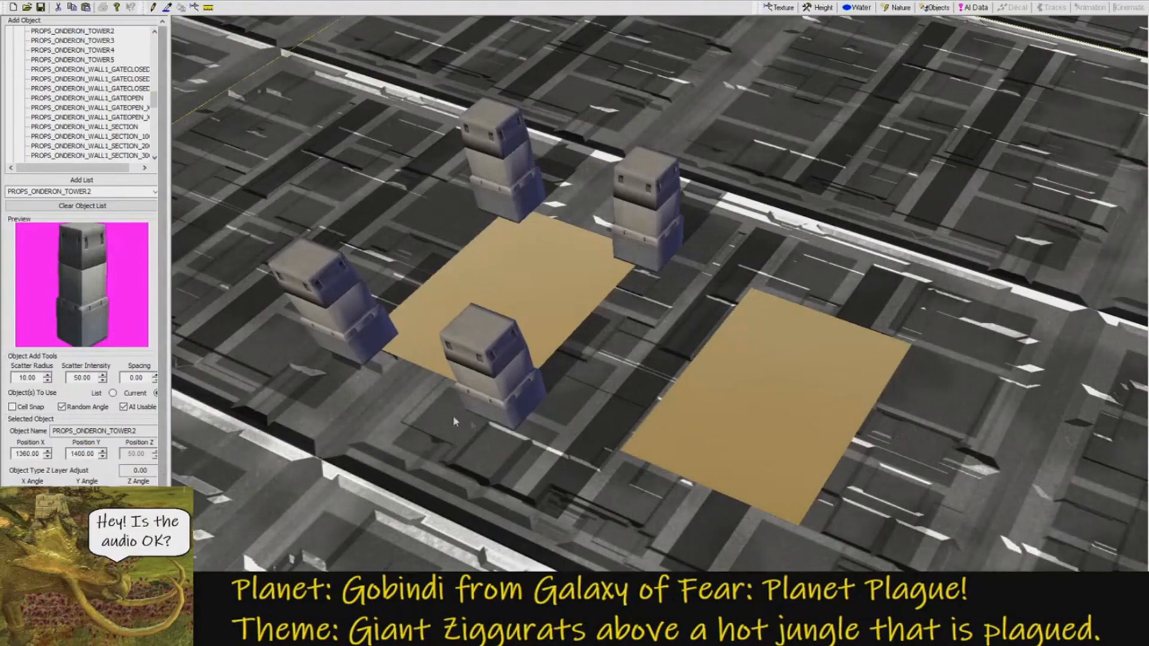
# Place a copy of the four towers at the right-hand hole's corners, aligned with the near-right tower at X 1700 and Y 1400.
pyautogui.moveTo(486, 435); pyautogui.dragTo(784, 452, button='middle')
pyautogui.scroll(4, 524, 396)
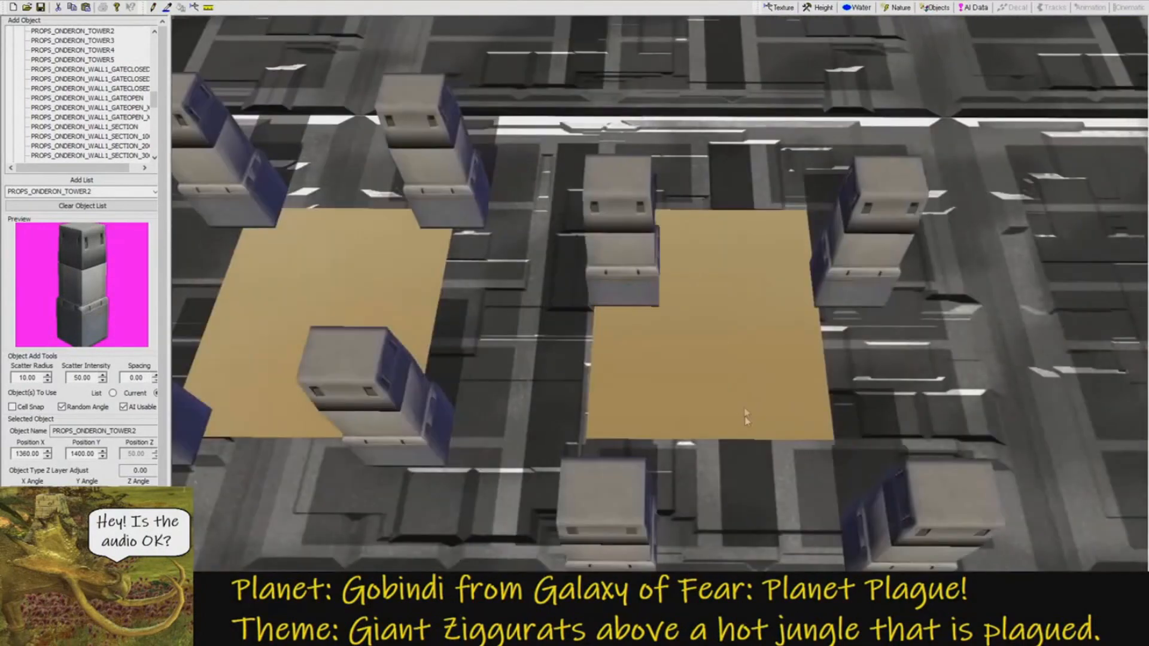
pyautogui.moveTo(892, 548); pyautogui.dragTo(831, 448)
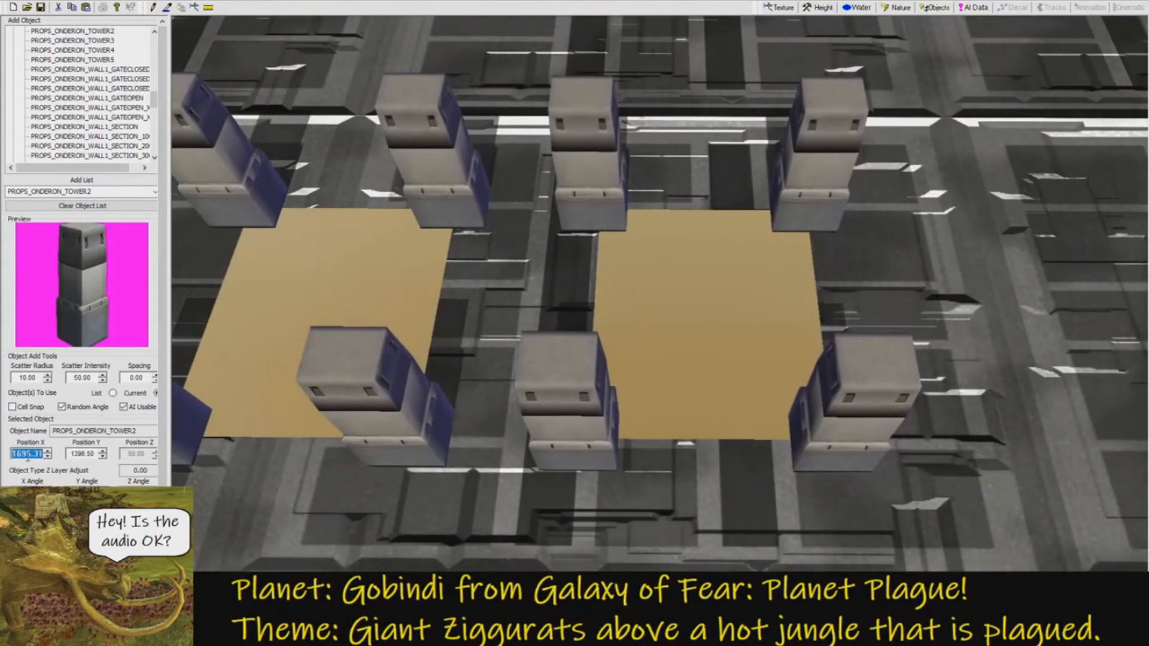
pyautogui.write('1700')
pyautogui.press('Return')
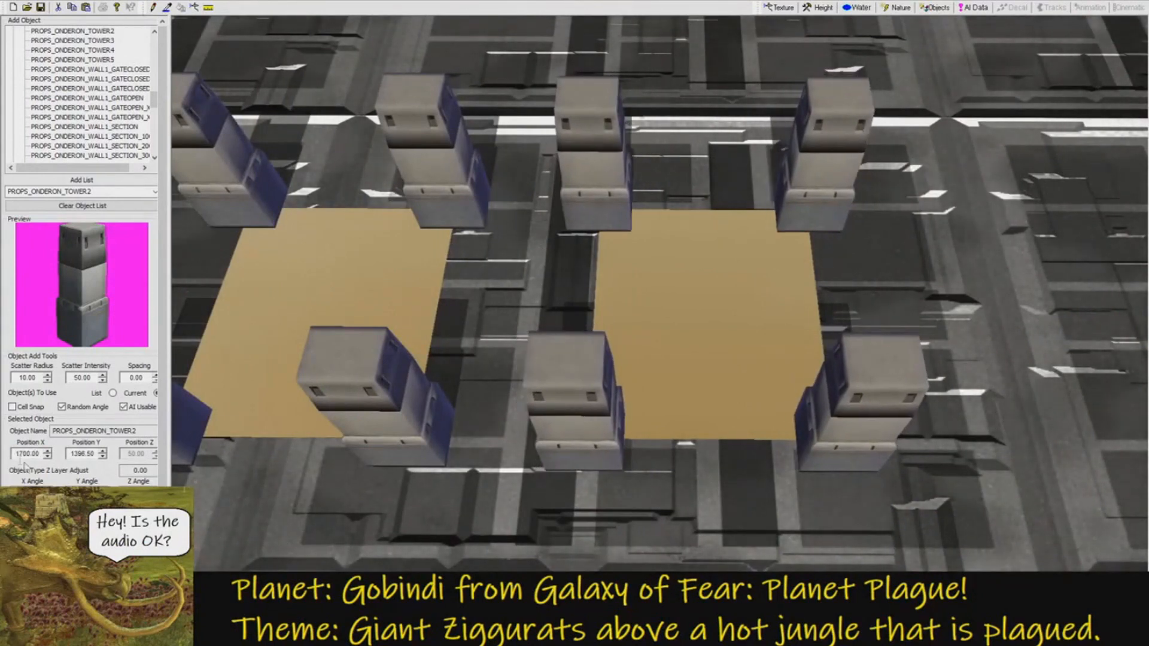
pyautogui.write('1400')
pyautogui.press('Return')
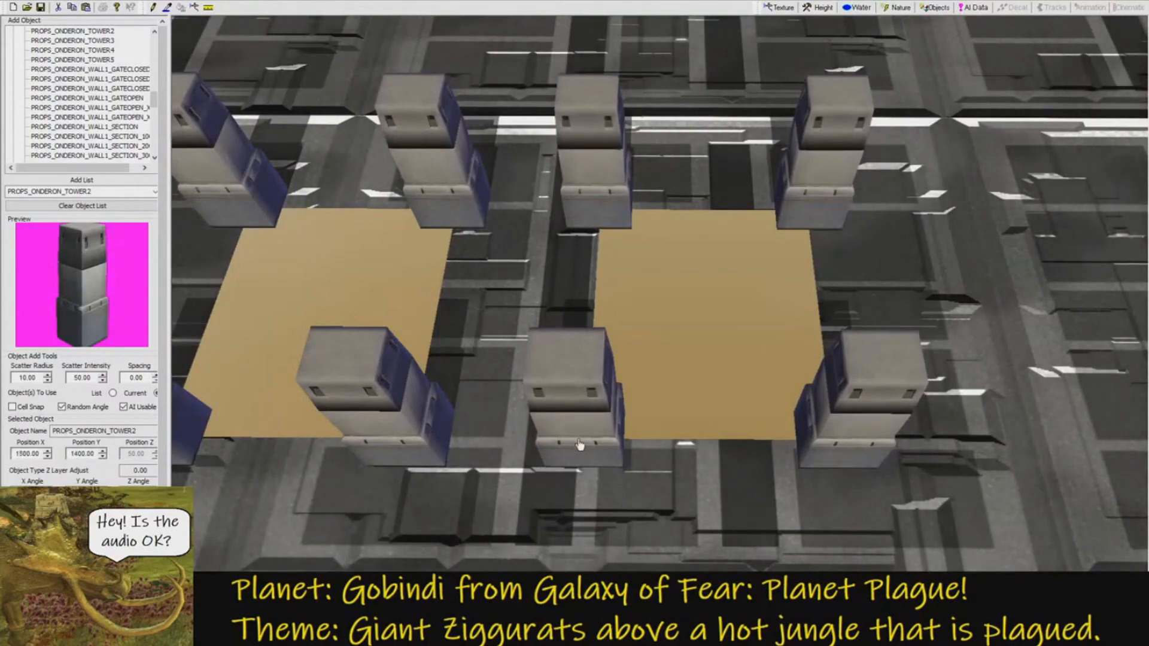
# Align the tower at the right-hand hole's near-left corner to X 1500 and Y 1400.
pyautogui.scroll(-5, 592, 408)
pyautogui.hotkey('ctrl', 'v')
pyautogui.moveTo(611, 429); pyautogui.dragTo(646, 469, button='right')
pyautogui.moveTo(619, 469); pyautogui.dragTo(593, 315)
pyautogui.doubleClick(28, 453)
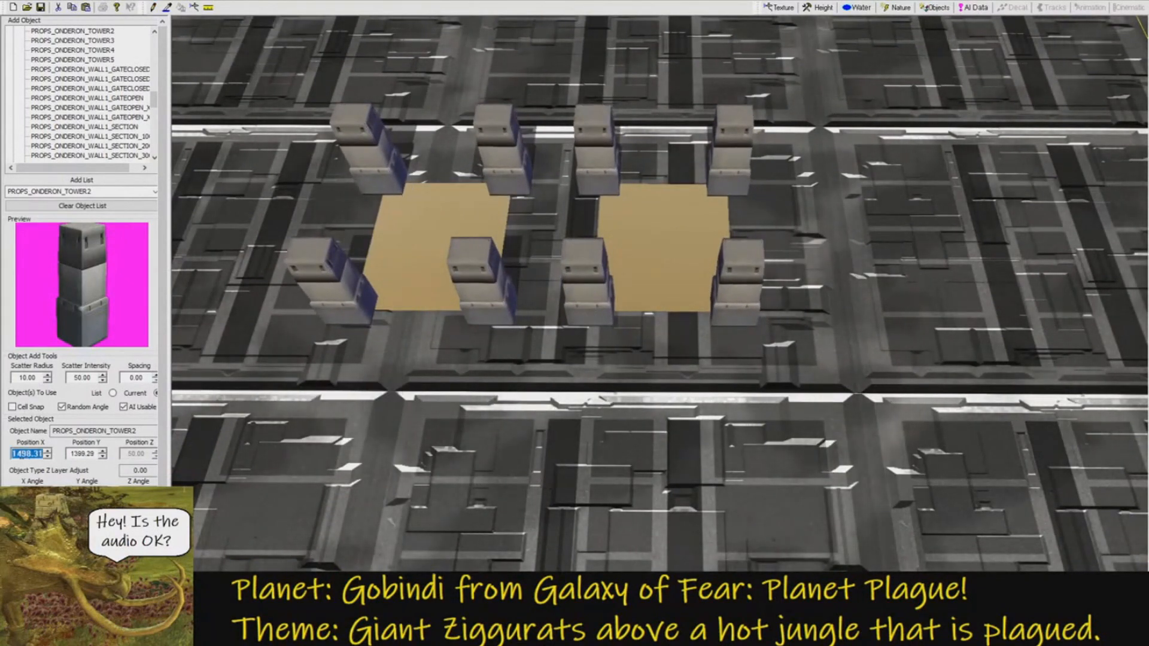
pyautogui.write('1500')
pyautogui.press('Tab')
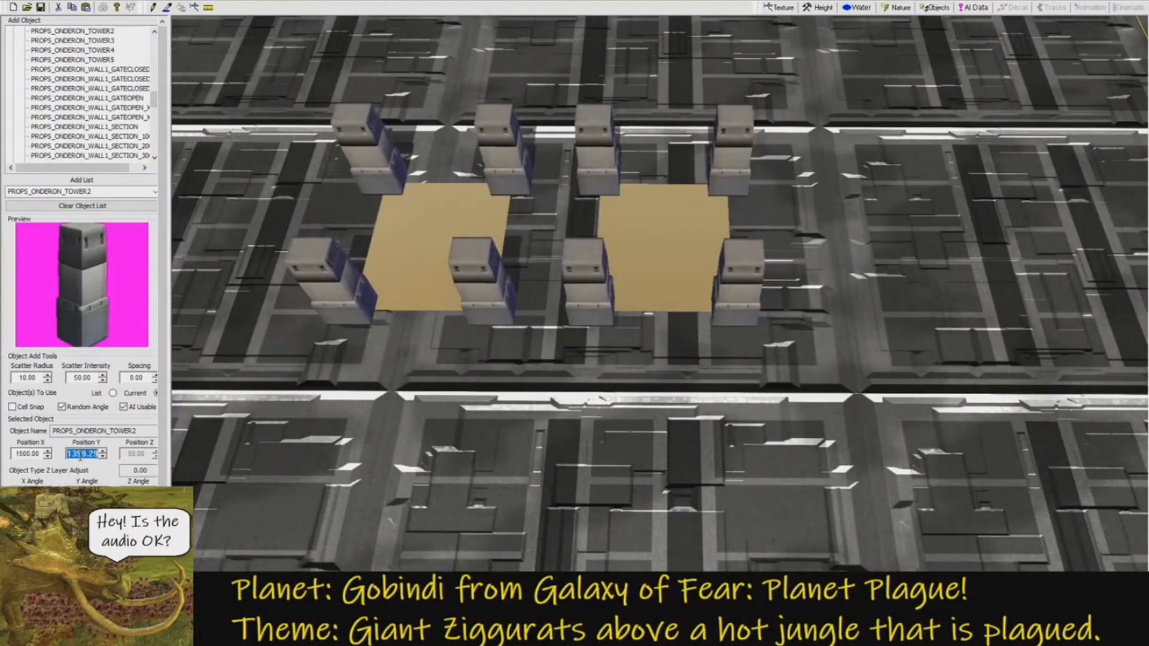
pyautogui.write('1400.00')
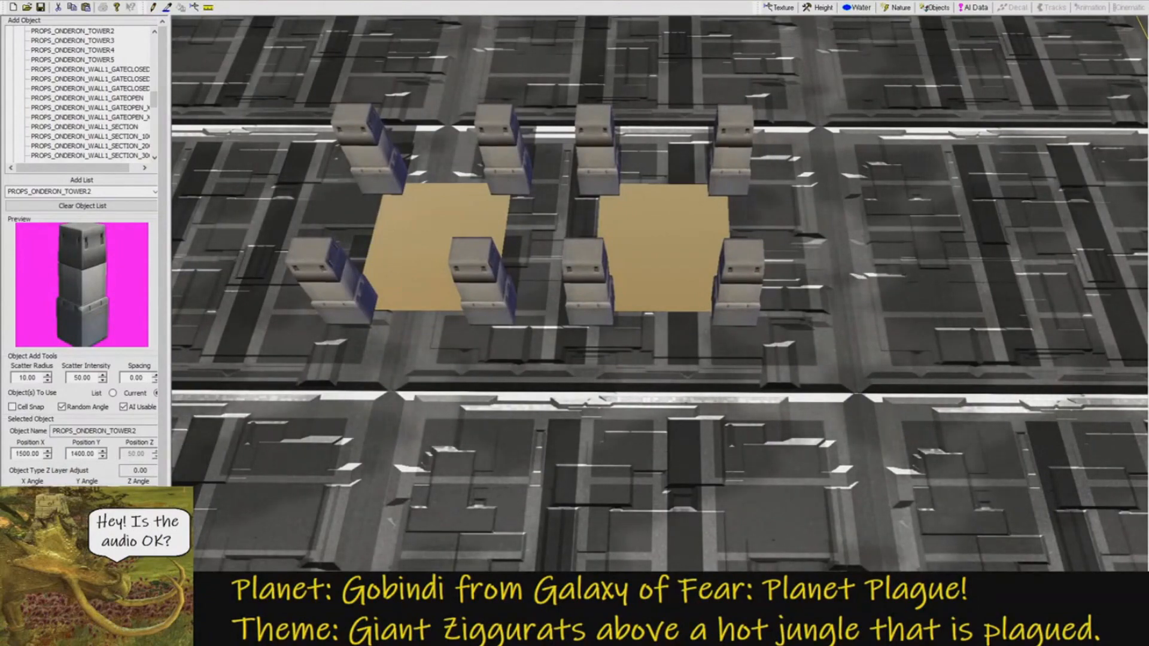
pyautogui.press('Tab')
# Lower the terrain at the left-hand hole's far-left and near-left corners to level 0 using a Leveling Code Brush of radius 10.
pyautogui.moveTo(472, 419); pyautogui.dragTo(497, 383, button='middle')
pyautogui.scroll(3, 385, 419)
pyautogui.scroll(-2, 497, 383)
pyautogui.moveTo(498, 382); pyautogui.dragTo(467, 317, button='right')
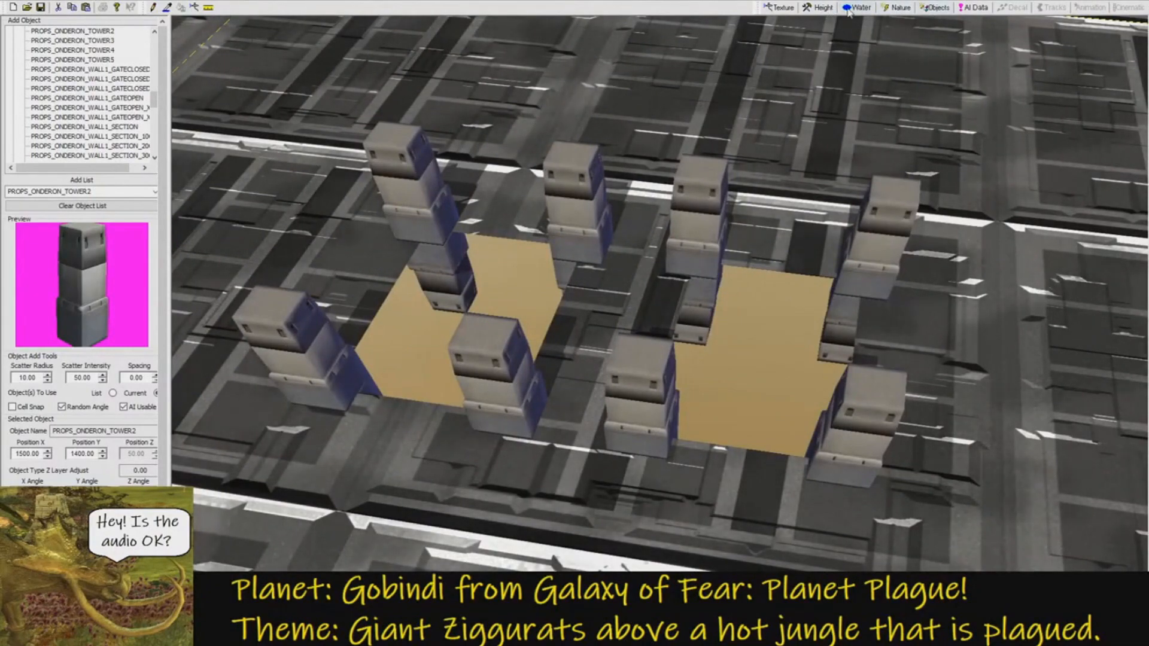
pyautogui.click(819, 9)
pyautogui.moveTo(556, 240); pyautogui.dragTo(514, 210, button='right')
pyautogui.moveTo(514, 209); pyautogui.dragTo(511, 247, button='middle')
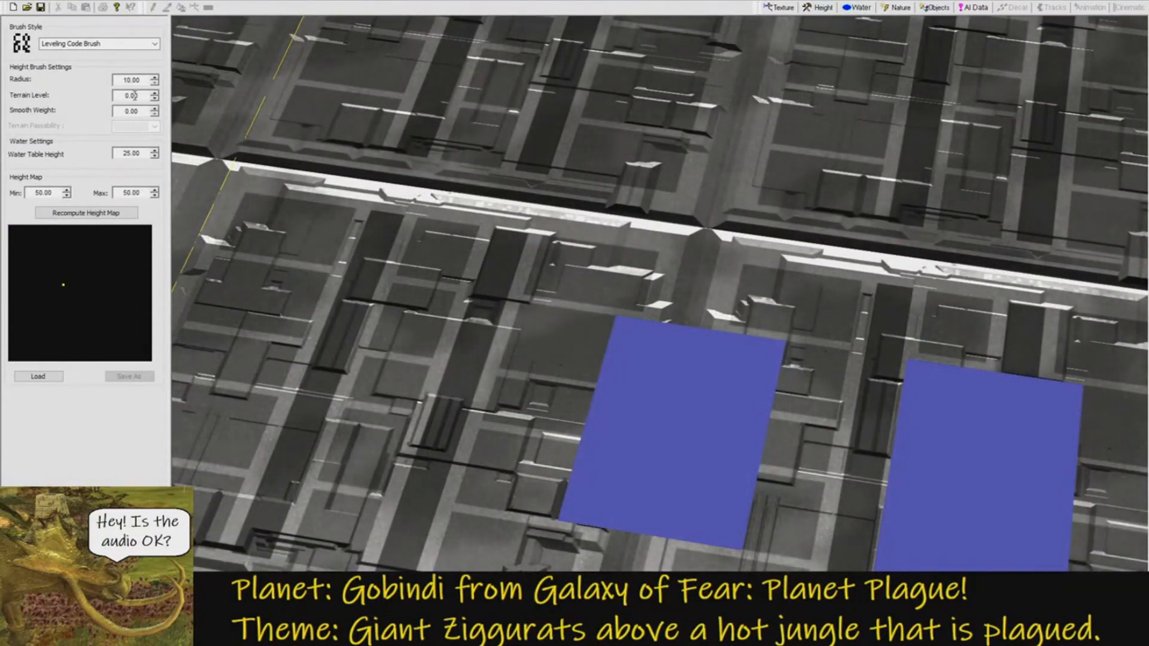
pyautogui.click(616, 320)
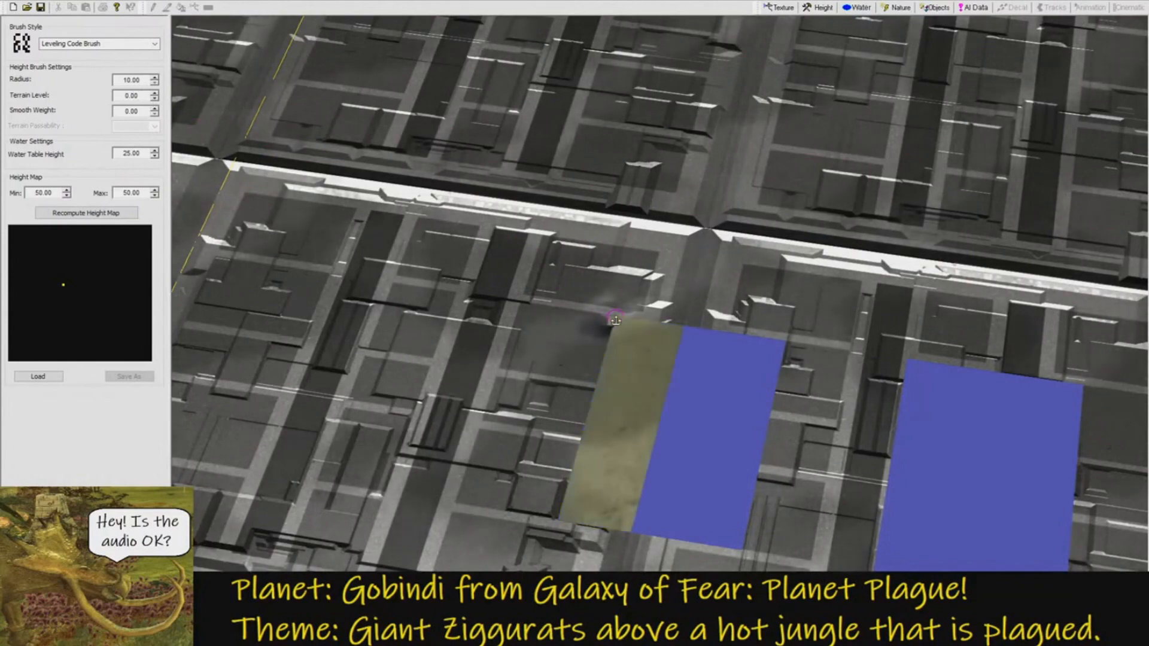
pyautogui.moveTo(659, 284); pyautogui.dragTo(627, 395, button='right')
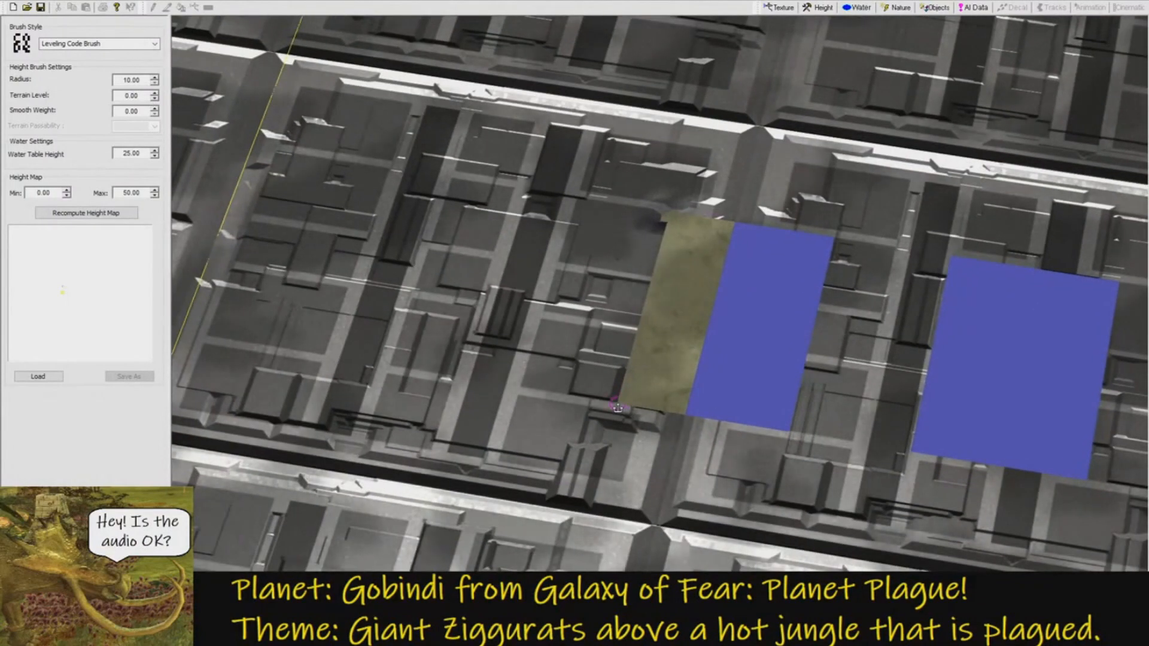
pyautogui.click(618, 407)
pyautogui.moveTo(680, 397)
pyautogui.mouseDown(button='middle')
pyautogui.moveTo(690, 374)
pyautogui.moveTo(539, 341)
pyautogui.moveTo(456, 341)
pyautogui.mouseUp(button='middle')
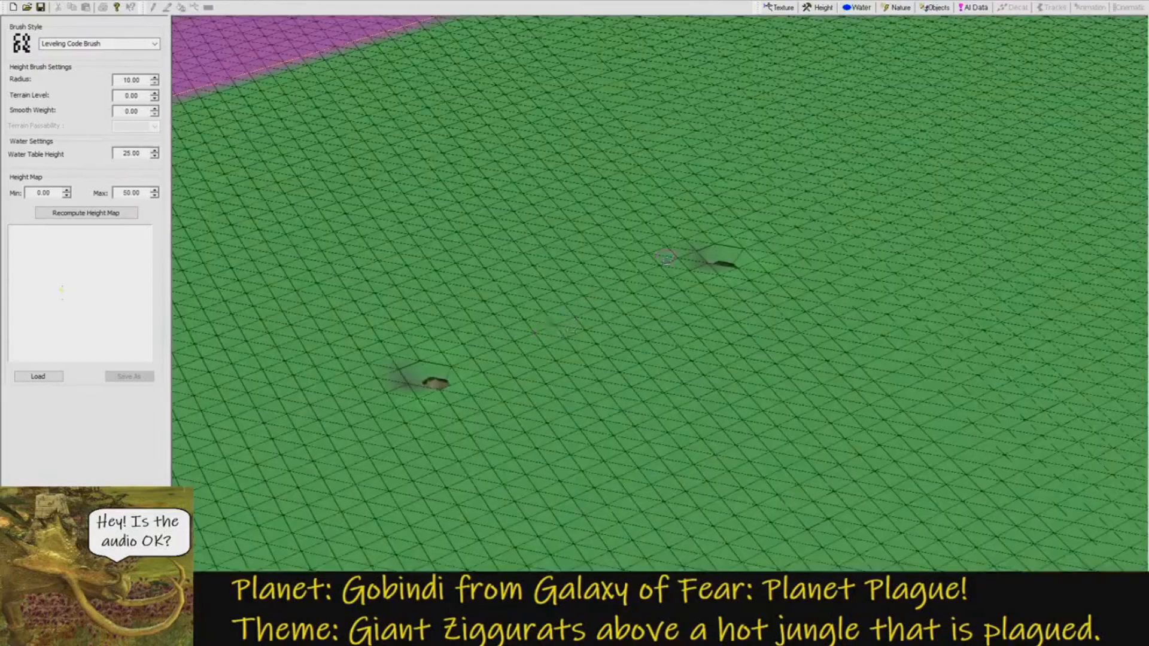
pyautogui.scroll(6, 666, 257)
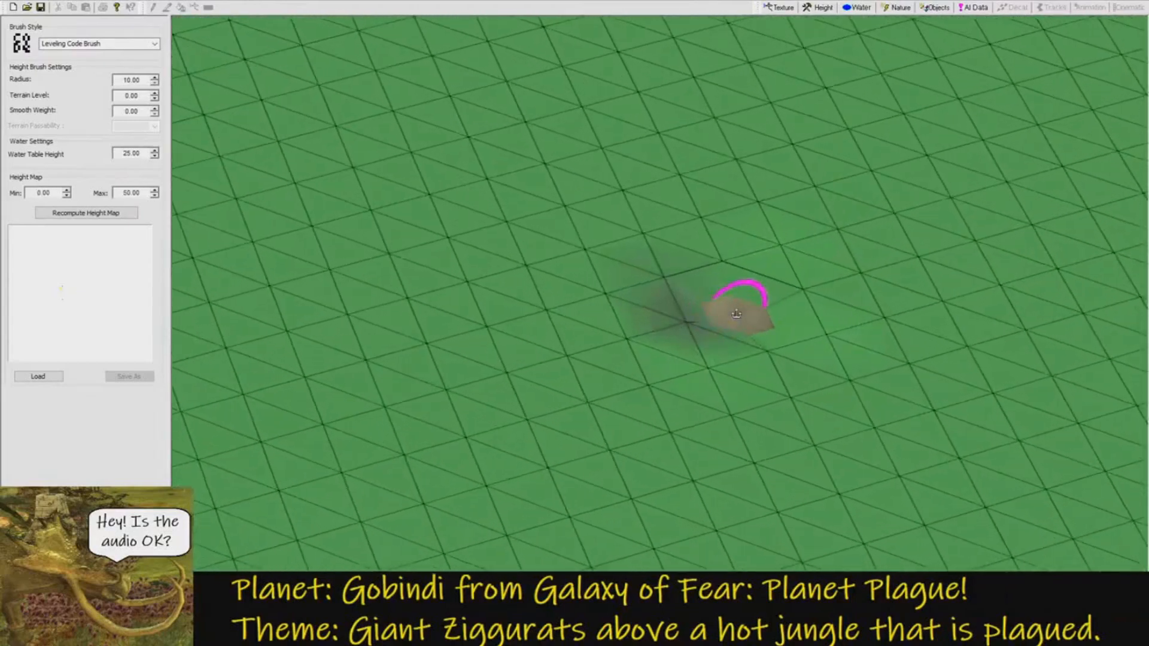
# Set the water's Edge Fade Opacity to 1.00.
pyautogui.click(856, 8)
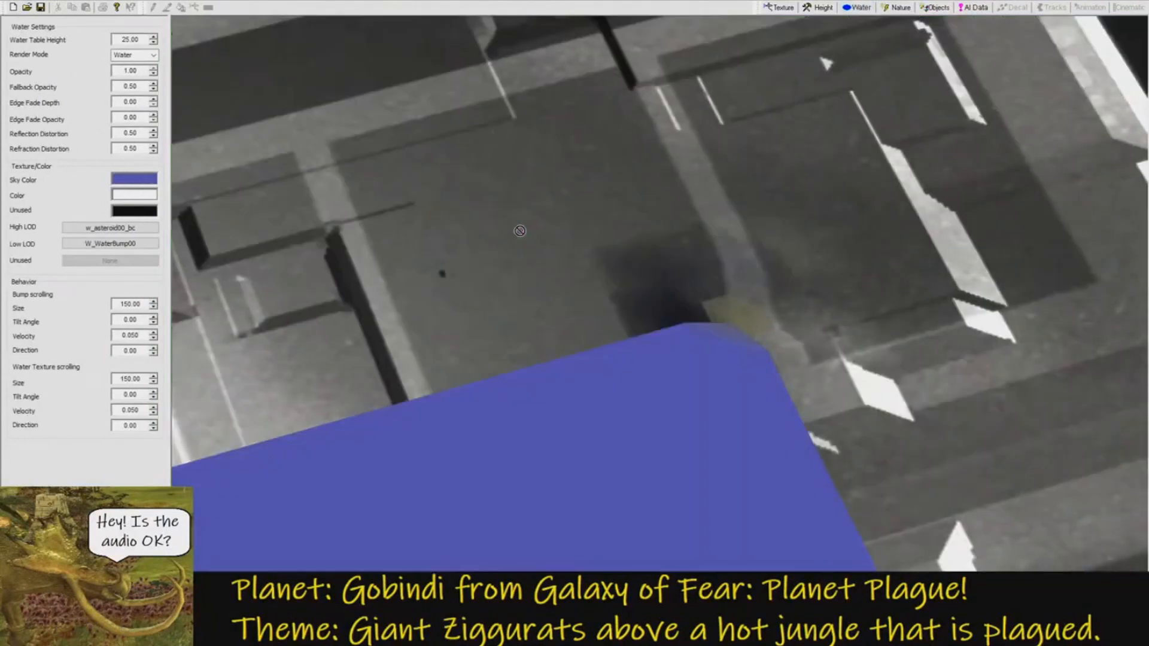
pyautogui.moveTo(519, 231); pyautogui.dragTo(656, 239, button='middle')
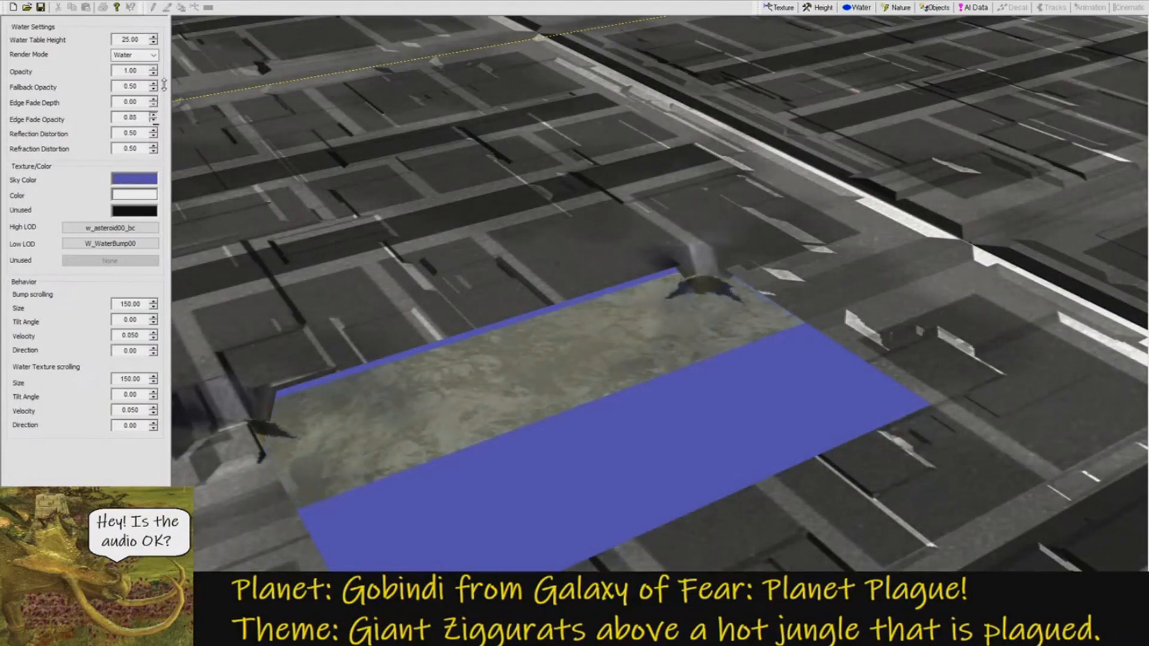
pyautogui.moveTo(164, 83); pyautogui.dragTo(168, 74)
pyautogui.moveTo(174, 58); pyautogui.dragTo(533, 306, button='right')
pyautogui.moveTo(677, 381); pyautogui.dragTo(479, 250, button='right')
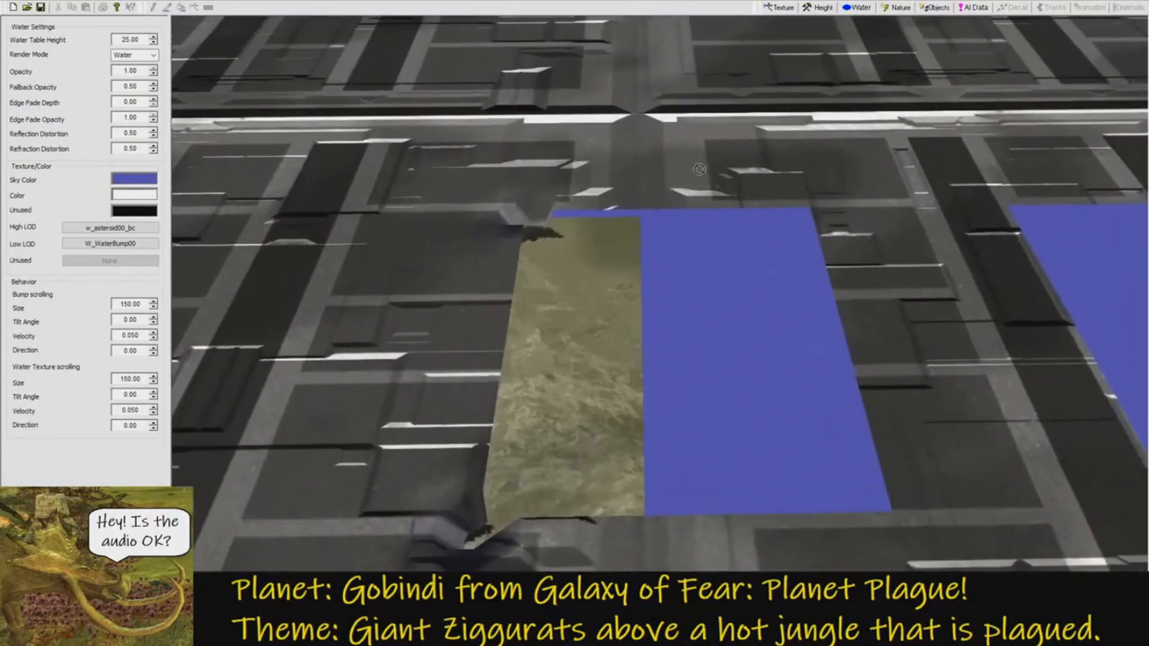
# Lower the terrain at the remaining corners of both holes to level 0 with the radius 10 Leveling Code Brush.
pyautogui.click(820, 8)
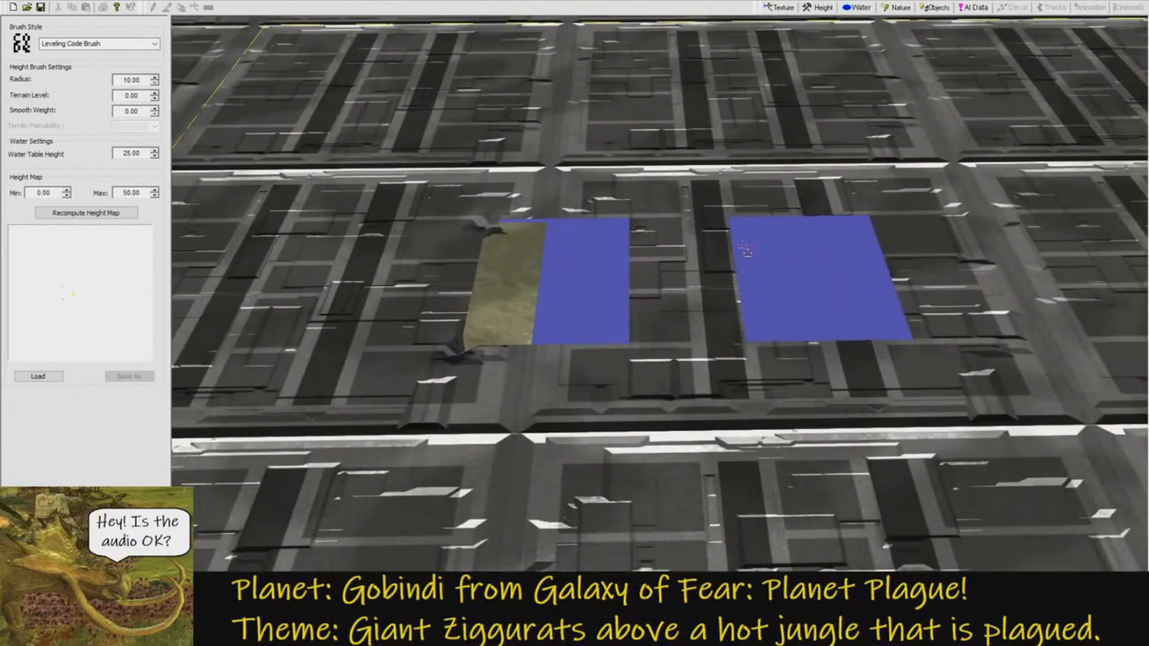
pyautogui.scroll(1, 703, 371)
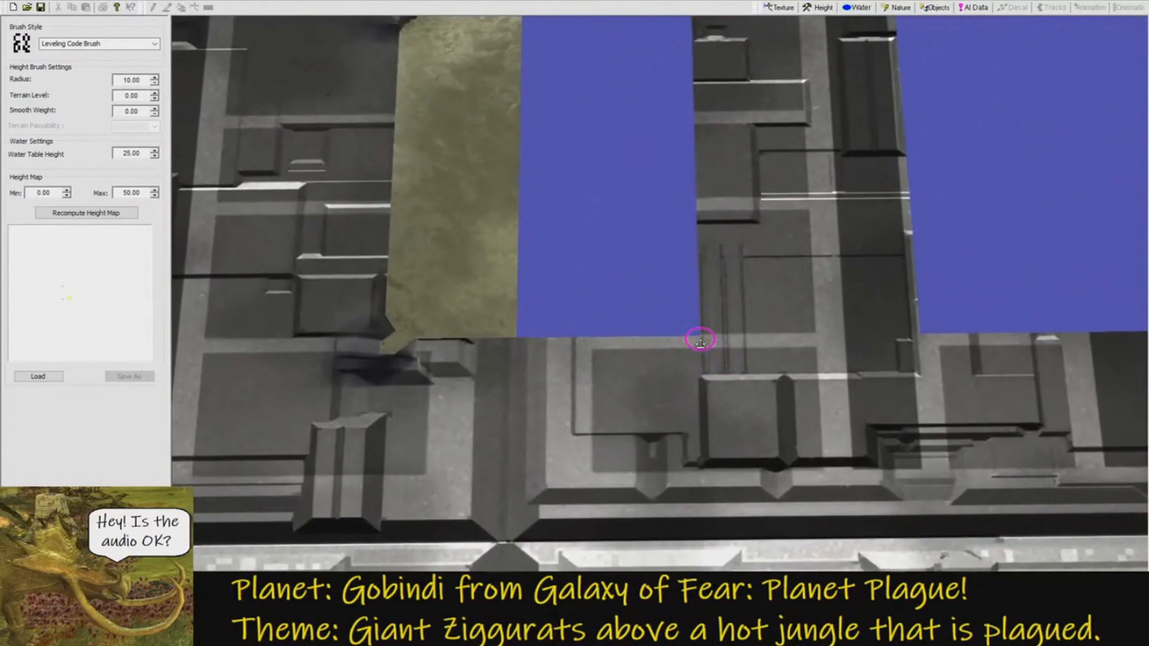
pyautogui.click(701, 343)
pyautogui.moveTo(699, 335)
pyautogui.mouseDown(button='right')
pyautogui.moveTo(706, 237)
pyautogui.moveTo(660, 255)
pyautogui.moveTo(634, 310)
pyautogui.mouseUp(button='right')
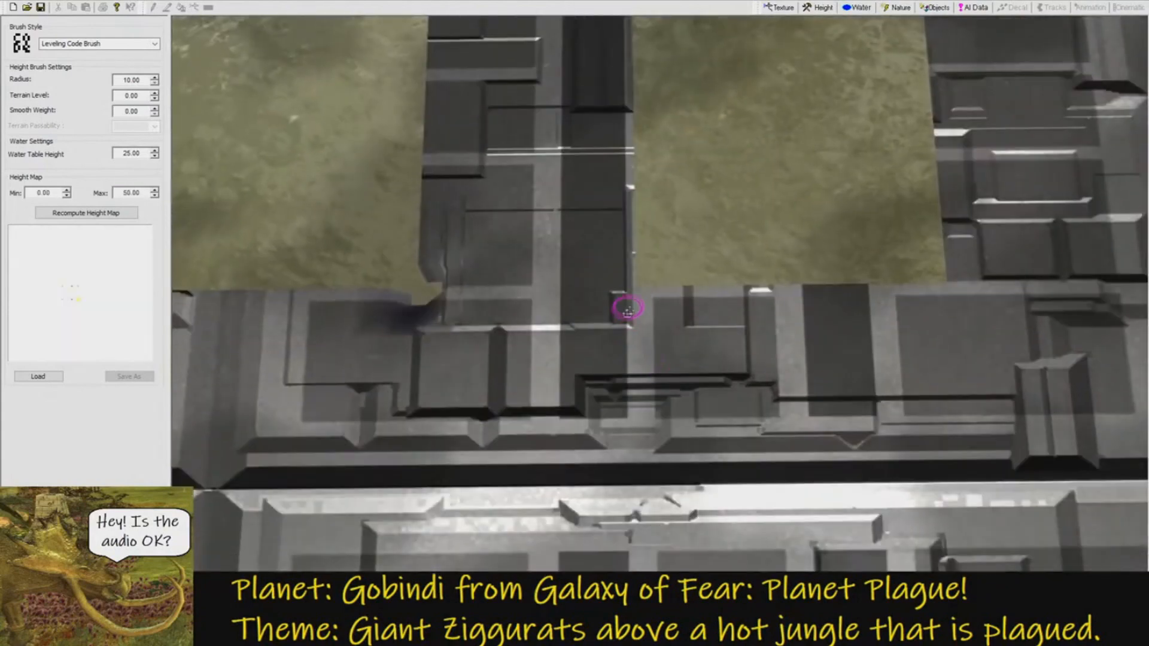
pyautogui.scroll(-5, 635, 293)
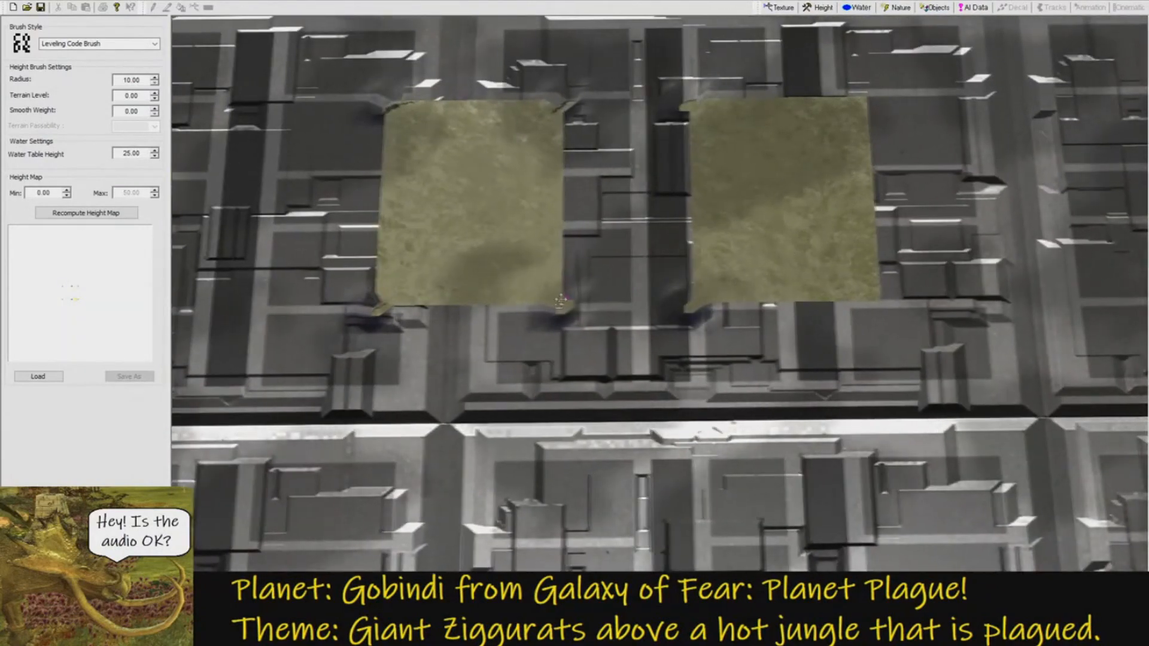
pyautogui.moveTo(560, 301); pyautogui.dragTo(605, 275, button='right')
pyautogui.moveTo(605, 276); pyautogui.dragTo(608, 240, button='middle')
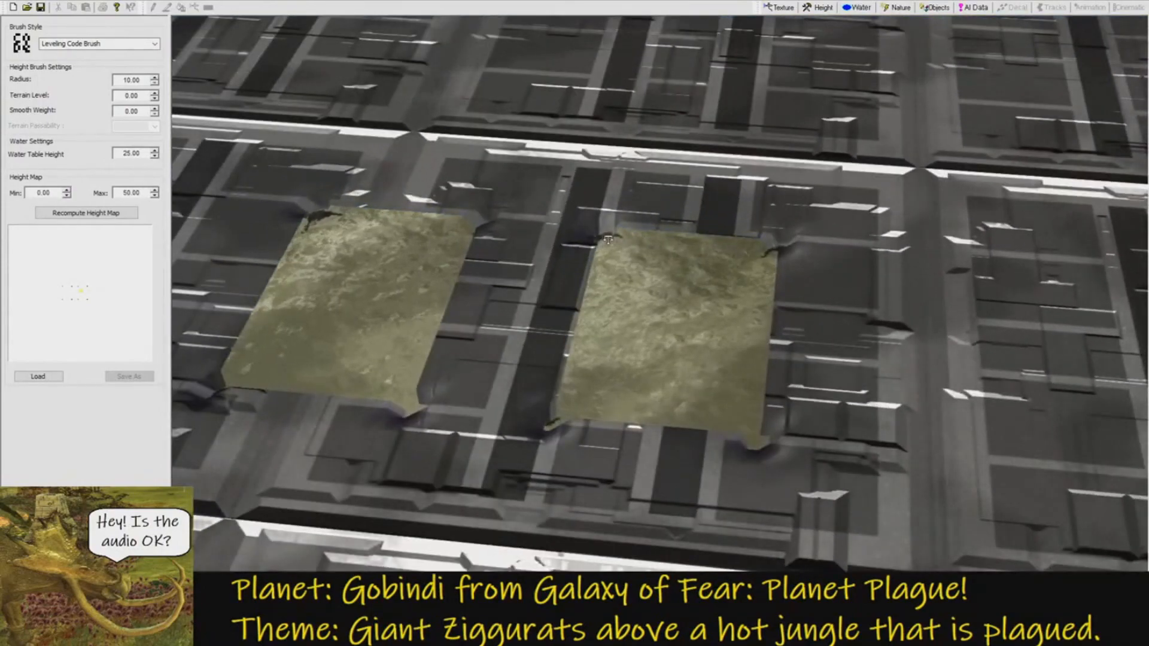
# Paint the ground under the near-row towers Impassable using a Passability Code Brush of radius 20.
pyautogui.moveTo(832, 66); pyautogui.dragTo(844, 20, button='middle')
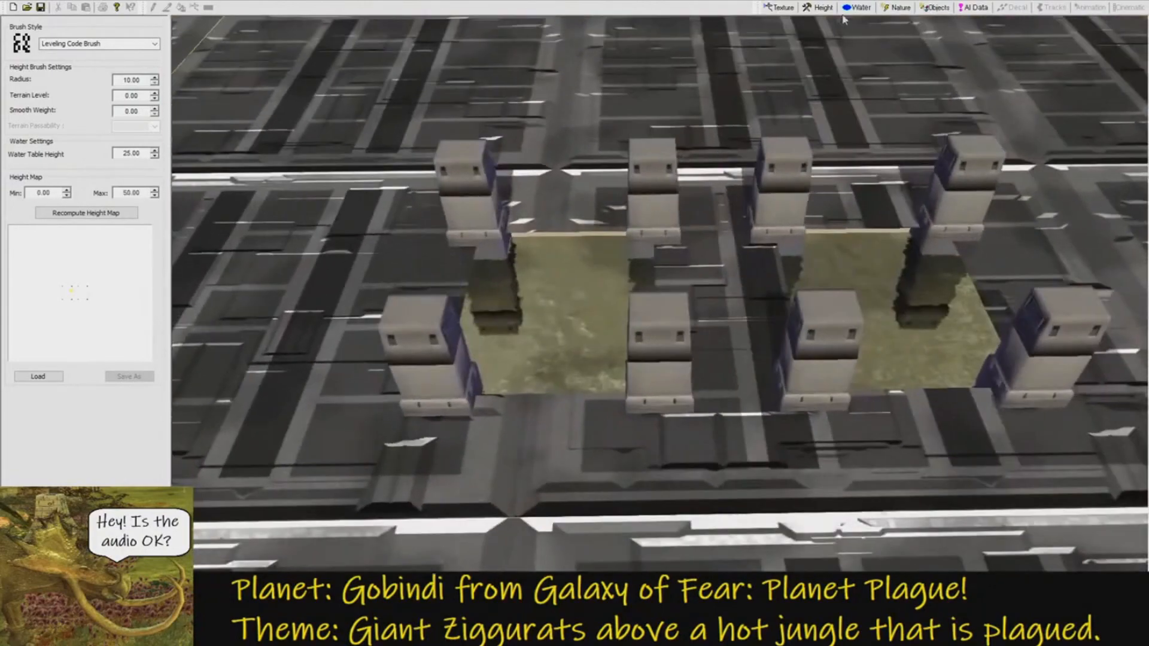
pyautogui.moveTo(471, 111)
pyautogui.mouseDown(button='middle')
pyautogui.moveTo(500, 120)
pyautogui.moveTo(496, 155)
pyautogui.mouseUp(button='middle')
pyautogui.scroll(-1, 127, 44)
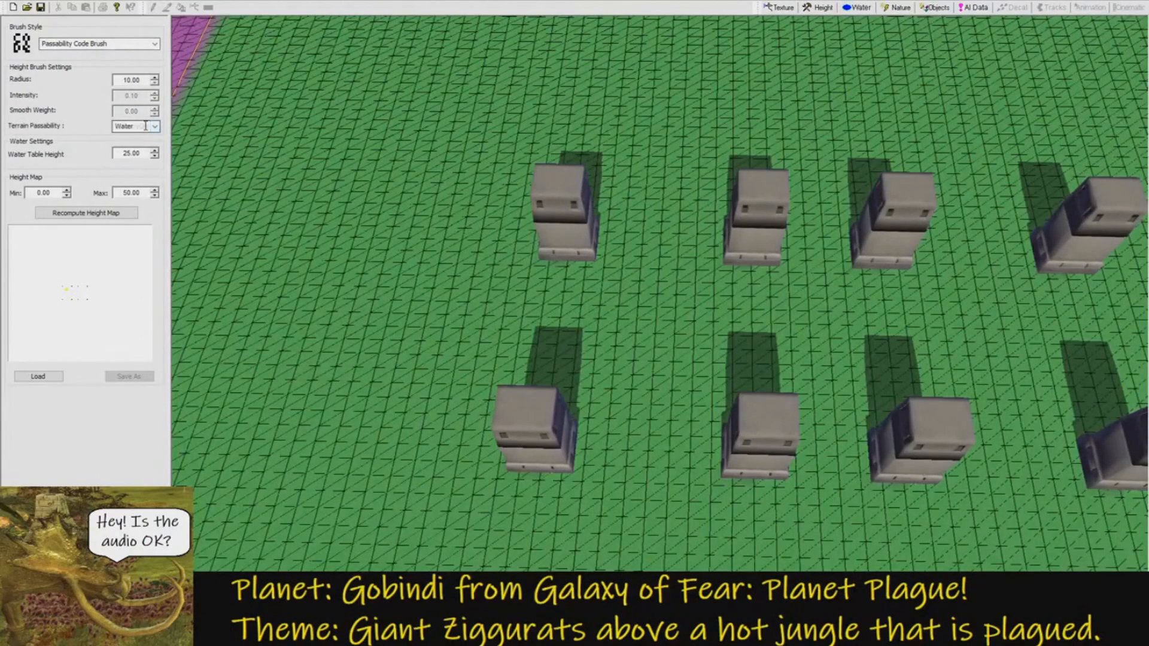
pyautogui.moveTo(507, 301); pyautogui.dragTo(561, 411, button='middle')
pyautogui.moveTo(562, 412); pyautogui.dragTo(529, 444, button='right')
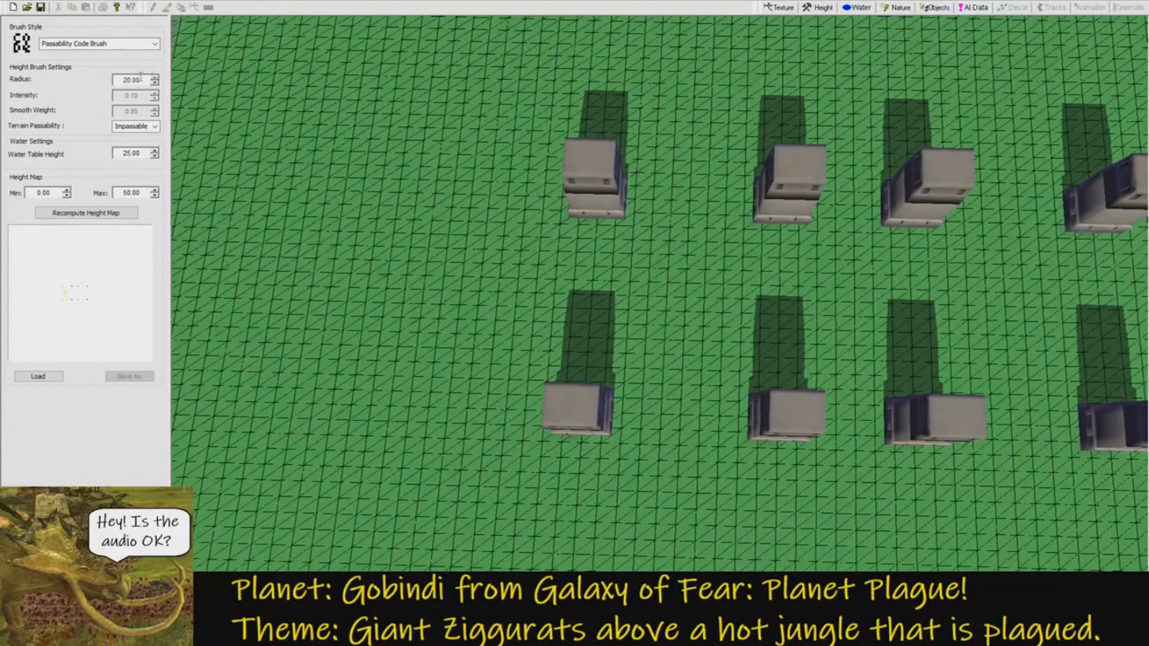
pyautogui.moveTo(687, 353); pyautogui.dragTo(664, 375, button='right')
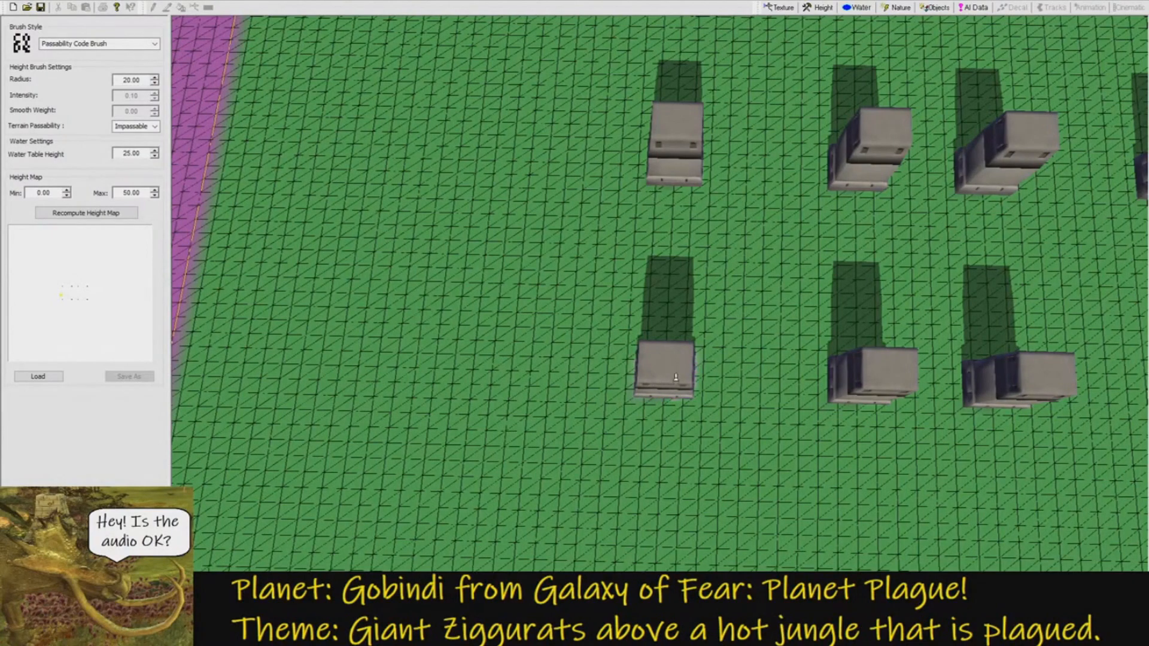
pyautogui.moveTo(675, 376); pyautogui.dragTo(710, 373, button='right')
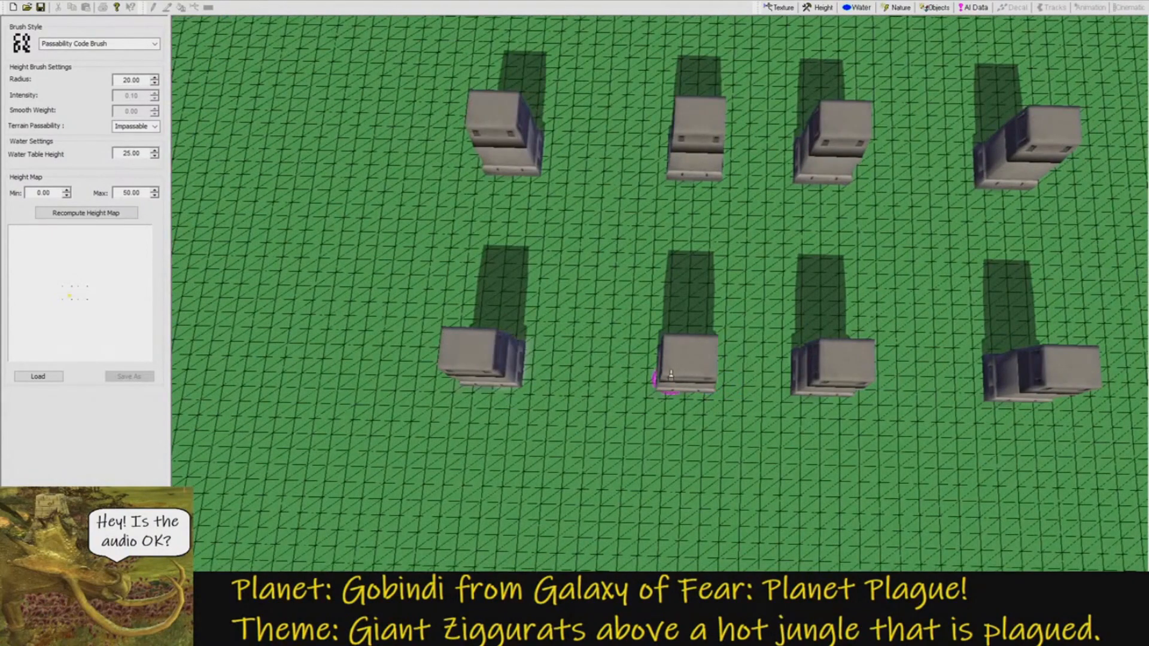
pyautogui.moveTo(694, 372); pyautogui.dragTo(675, 369, button='right')
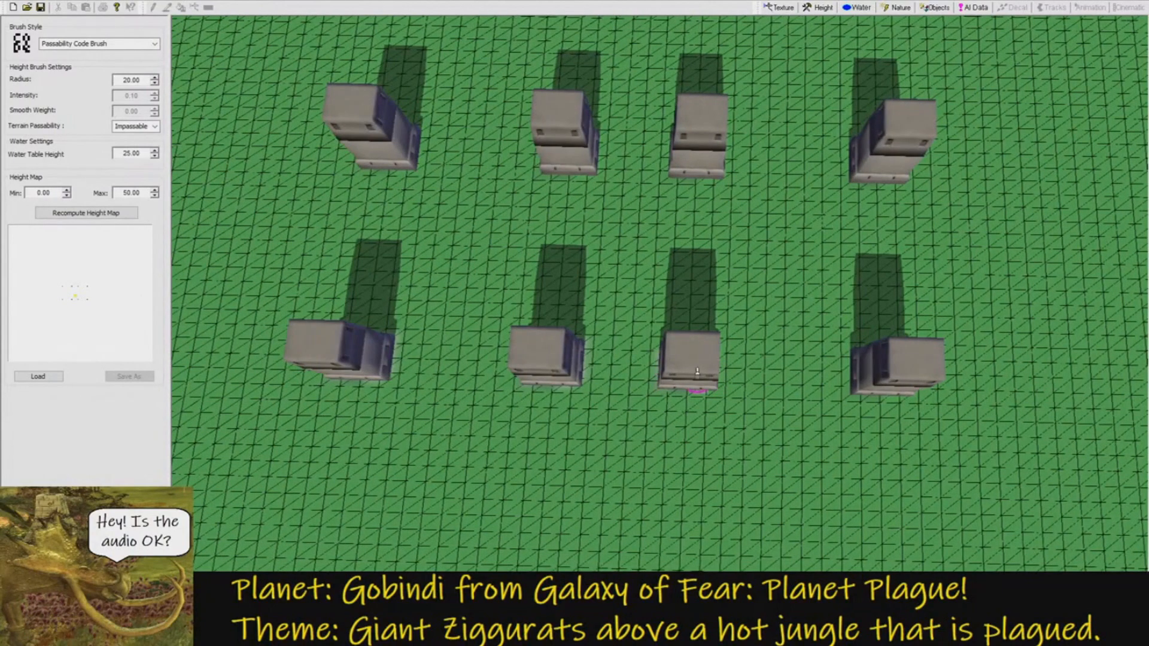
pyautogui.moveTo(713, 369); pyautogui.dragTo(673, 372, button='right')
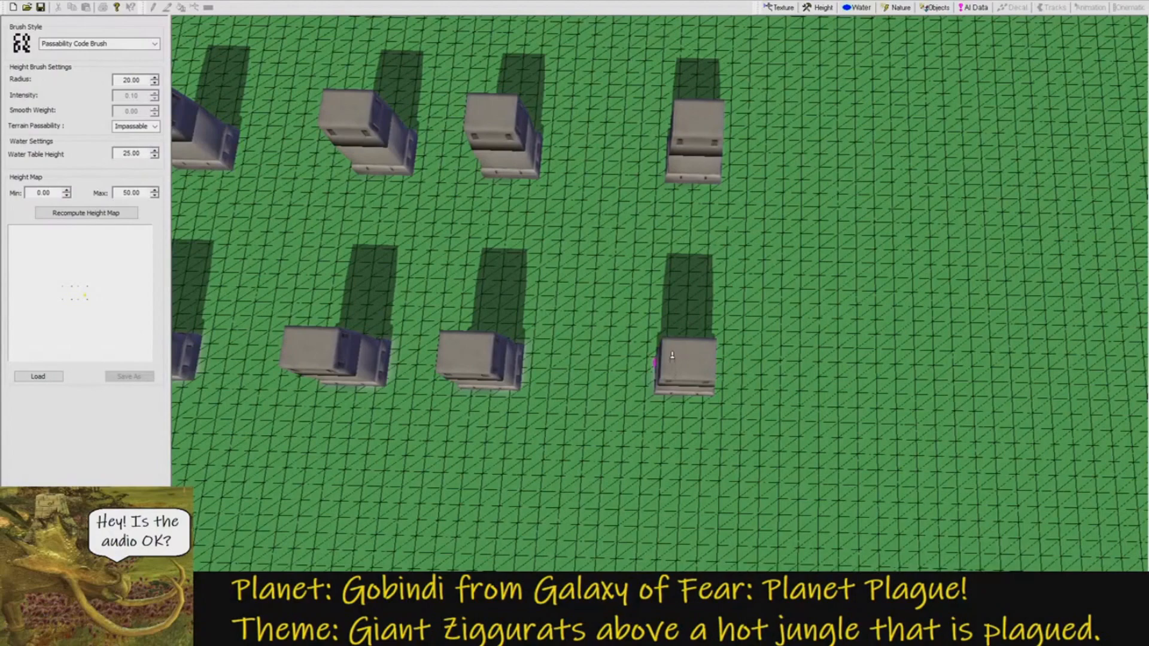
# Paint the ground under the far-row towers Impassable with the radius 20 Passability Code Brush.
pyautogui.moveTo(692, 375); pyautogui.dragTo(691, 302, button='right')
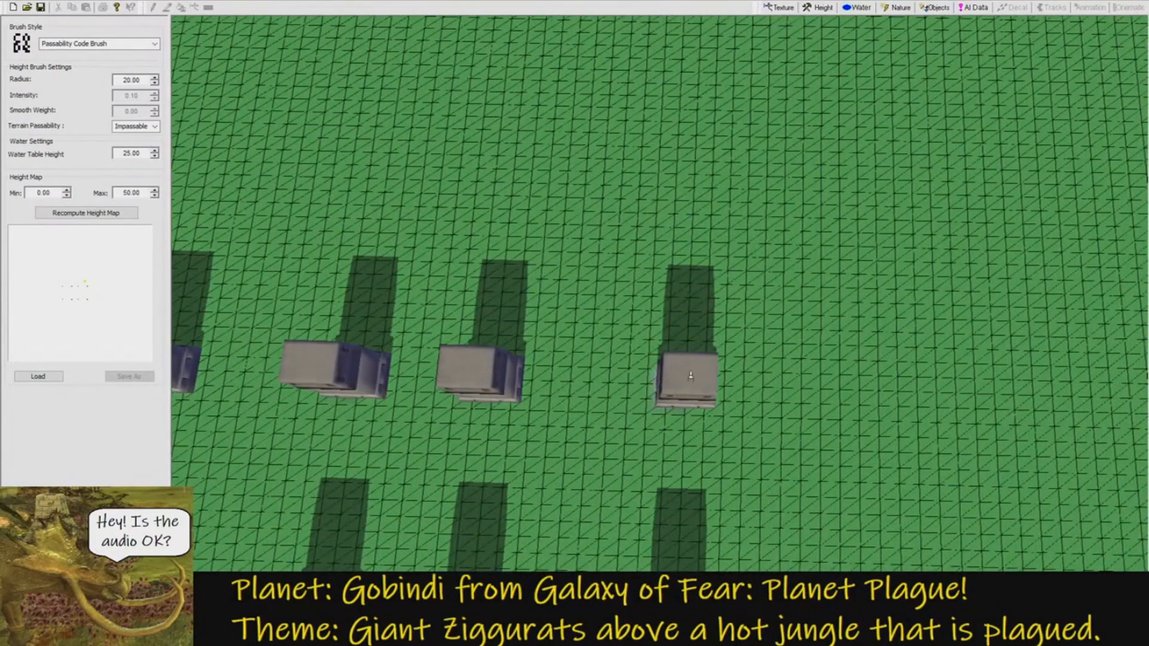
pyautogui.moveTo(692, 388)
pyautogui.mouseDown(button='right')
pyautogui.moveTo(621, 388)
pyautogui.moveTo(696, 395)
pyautogui.mouseUp(button='right')
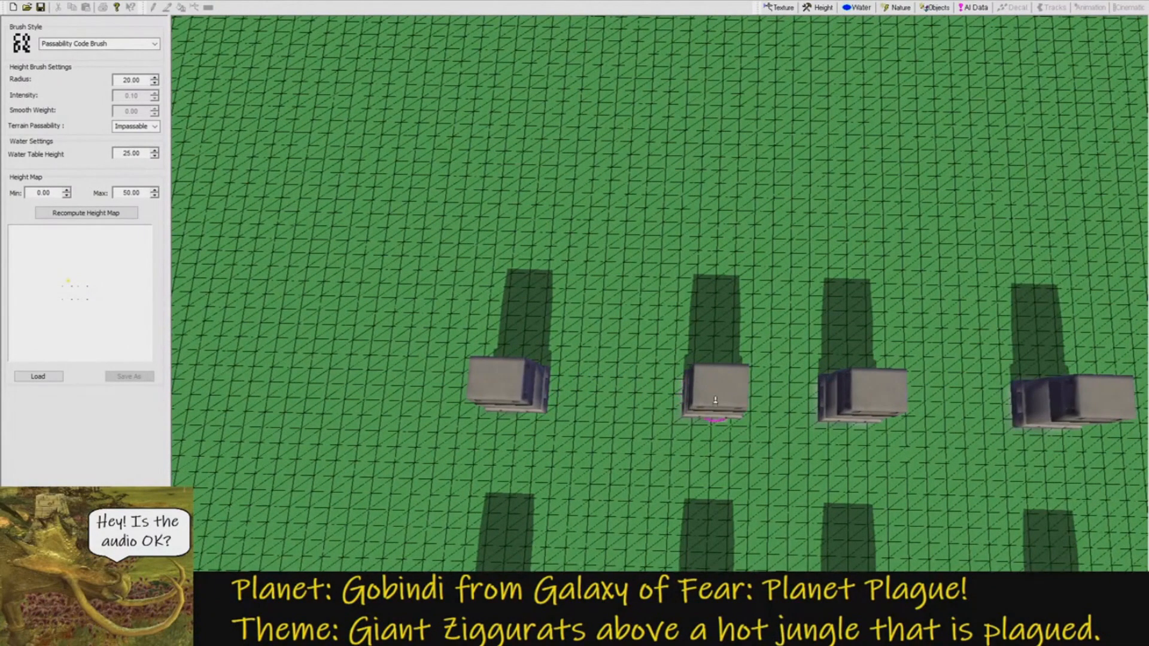
pyautogui.moveTo(715, 399); pyautogui.dragTo(650, 396, button='right')
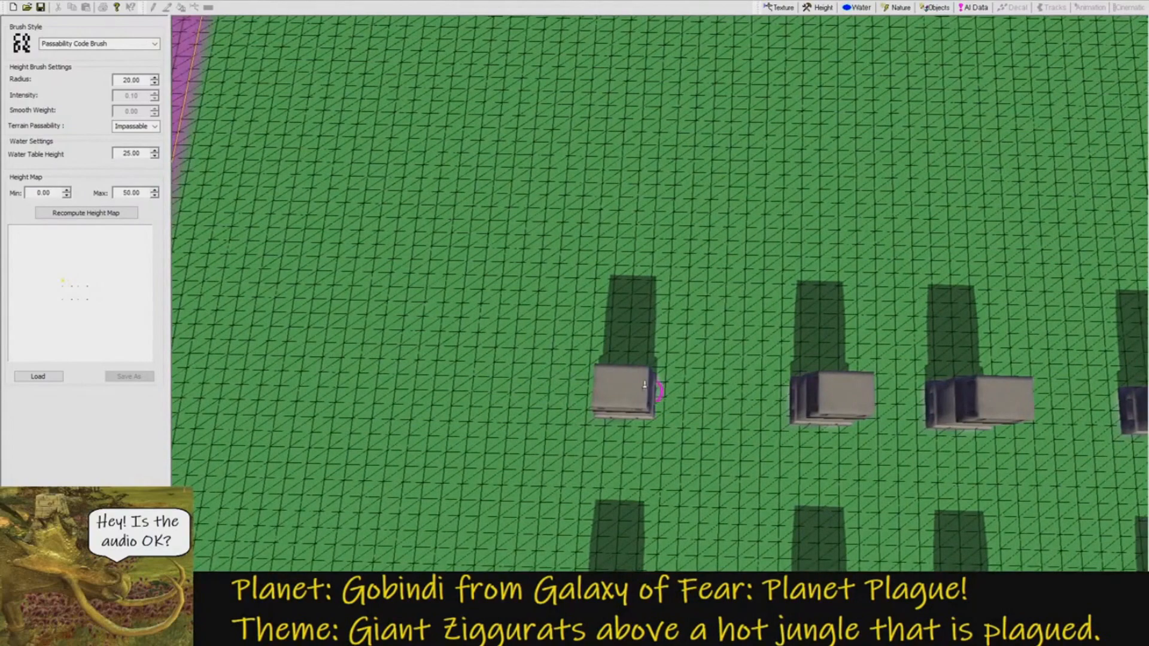
pyautogui.moveTo(657, 371); pyautogui.dragTo(705, 456, button='right')
pyautogui.moveTo(706, 456); pyautogui.dragTo(699, 407, button='middle')
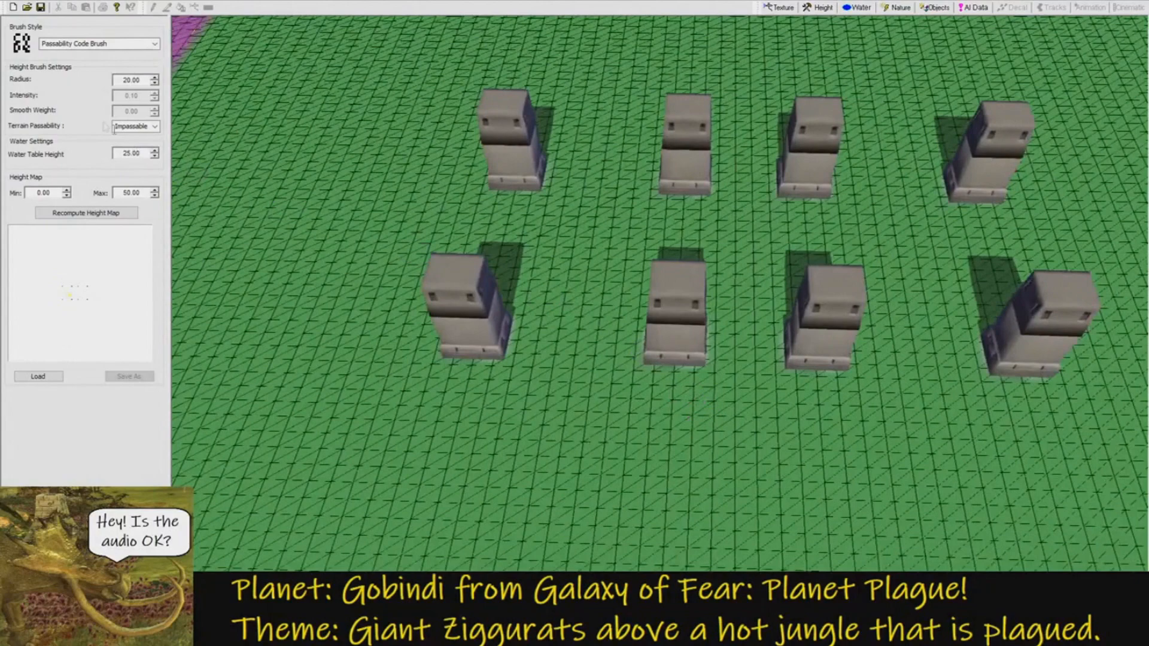
# Switch the brush style to the Additive Code Brush.
pyautogui.click(119, 53)
pyautogui.moveTo(478, 212)
pyautogui.mouseDown(button='middle')
pyautogui.moveTo(482, 170)
pyautogui.moveTo(483, 192)
pyautogui.mouseUp(button='middle')
pyautogui.moveTo(711, 239)
pyautogui.mouseDown(button='middle')
pyautogui.moveTo(653, 261)
pyautogui.moveTo(572, 249)
pyautogui.moveTo(546, 273)
pyautogui.moveTo(478, 223)
pyautogui.moveTo(662, 198)
pyautogui.mouseUp(button='middle')
pyautogui.scroll(3, 652, 261)
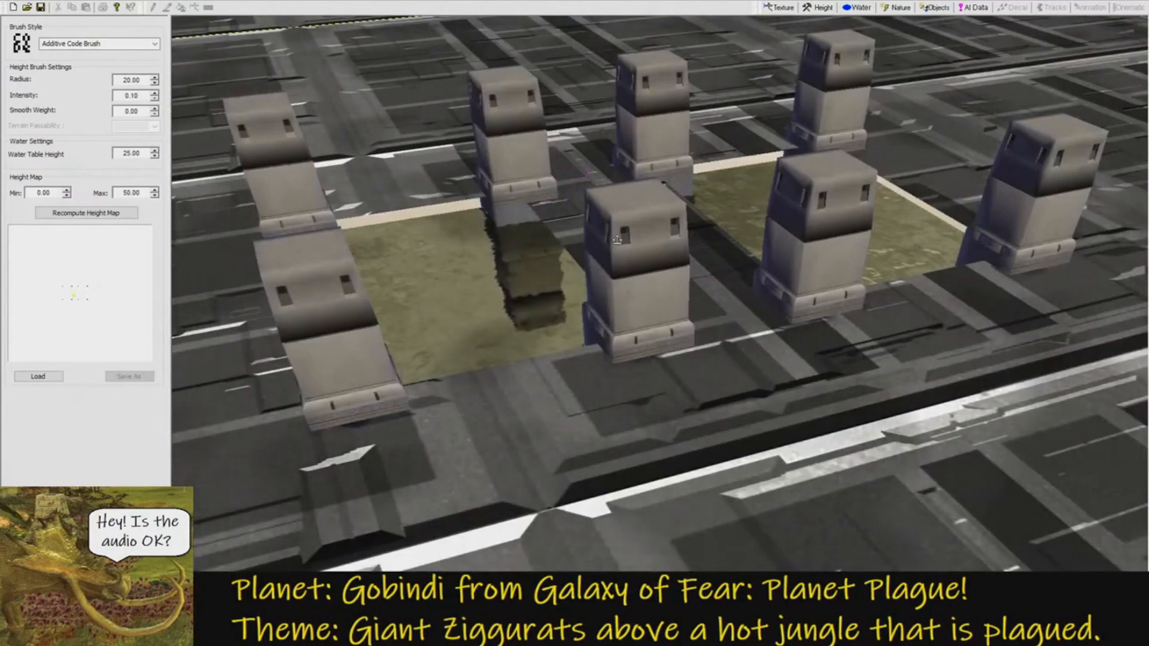
# Set the Water Table Height to 5.
pyautogui.click(856, 7)
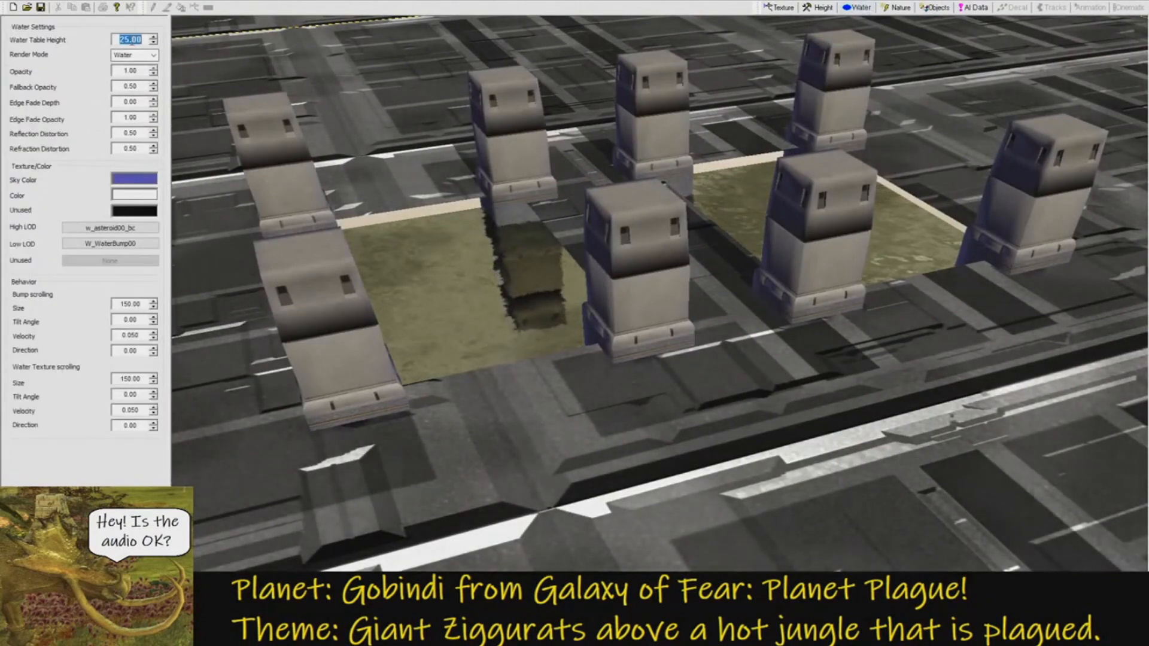
pyautogui.write('5')
pyautogui.press('Return')
pyautogui.moveTo(386, 130); pyautogui.dragTo(675, 79, button='middle')
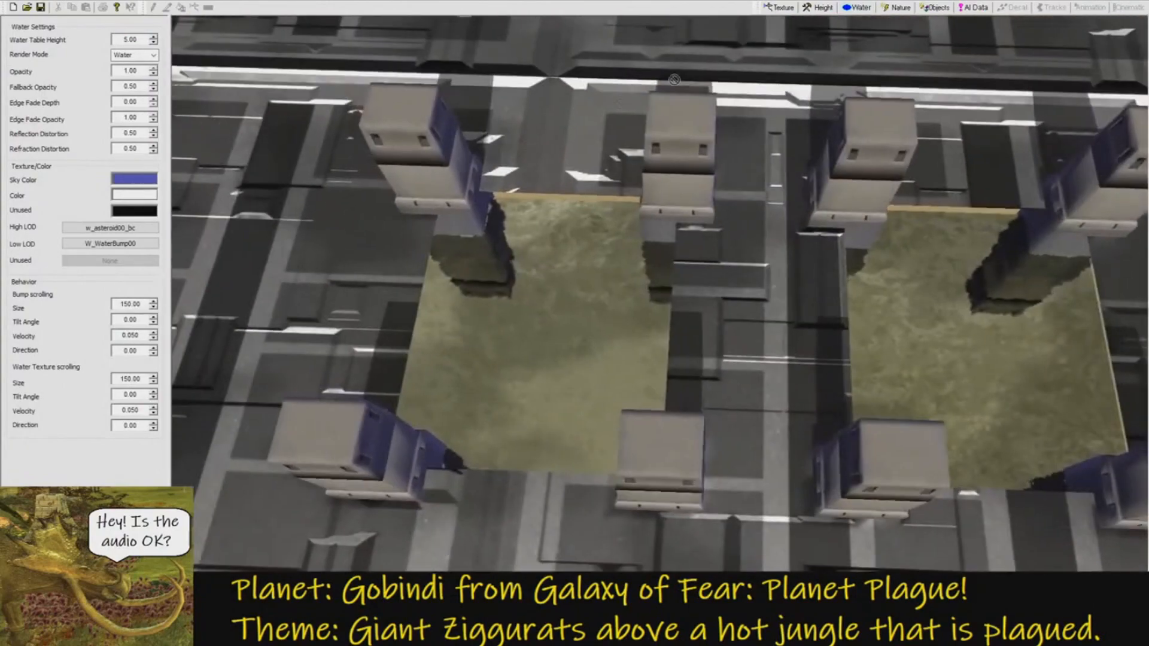
# Find the urban half wall objects in the PROPS_WALLS category for placing.
pyautogui.scroll(-5, 75, 97)
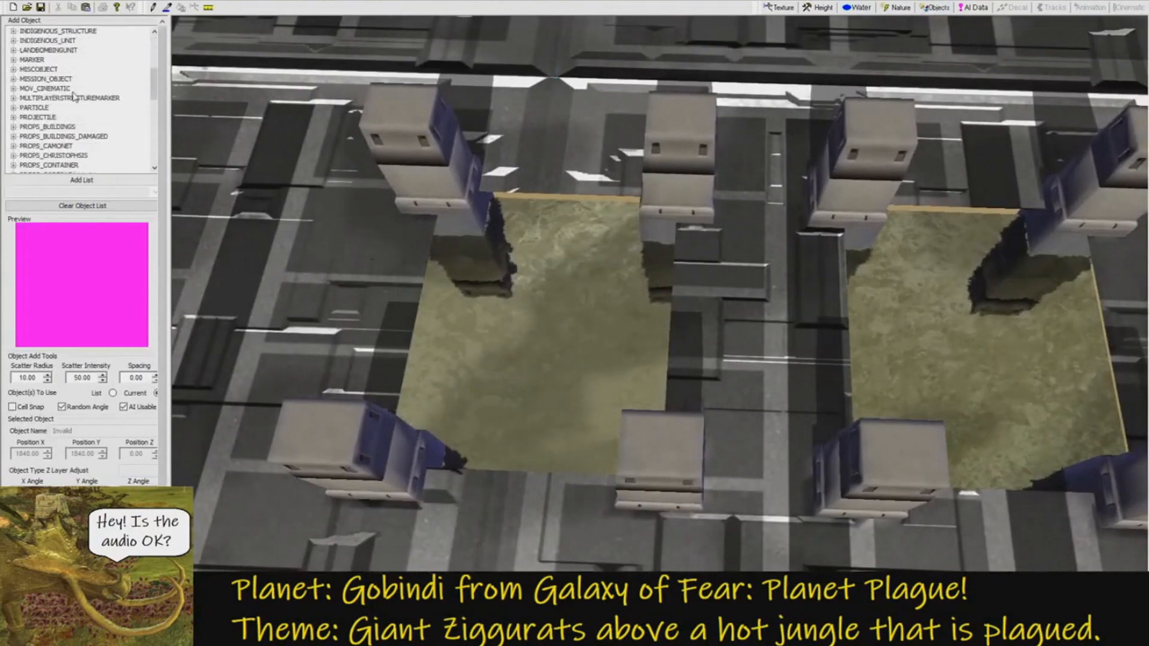
pyautogui.scroll(-8, 71, 97)
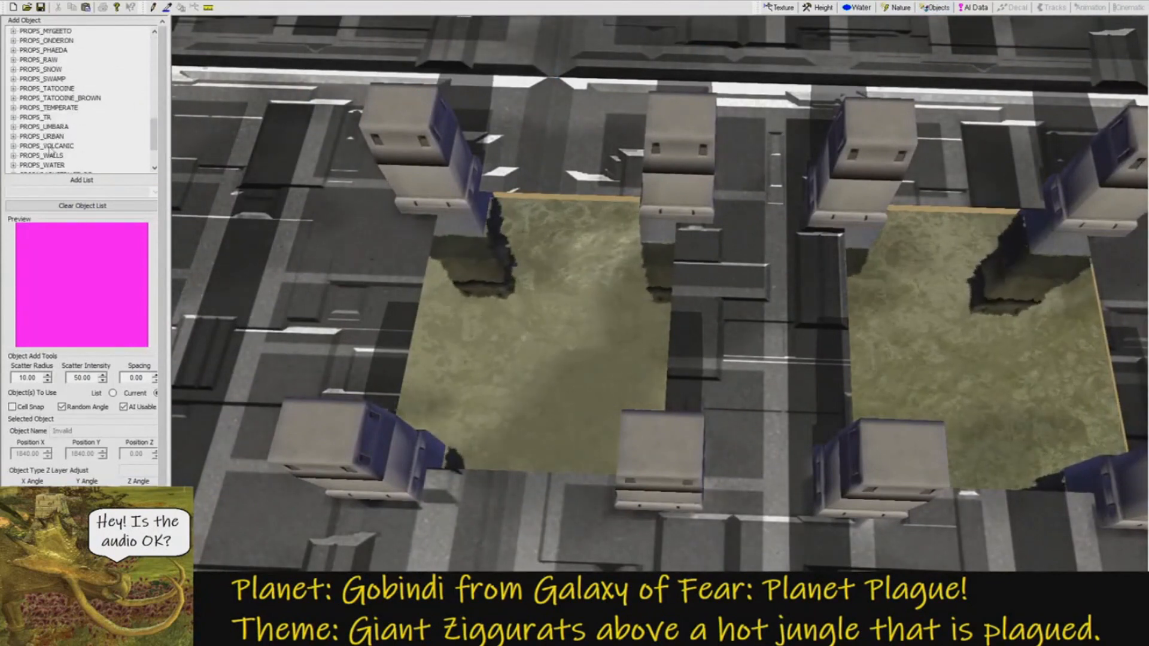
pyautogui.click(14, 156)
pyautogui.scroll(-6, 104, 98)
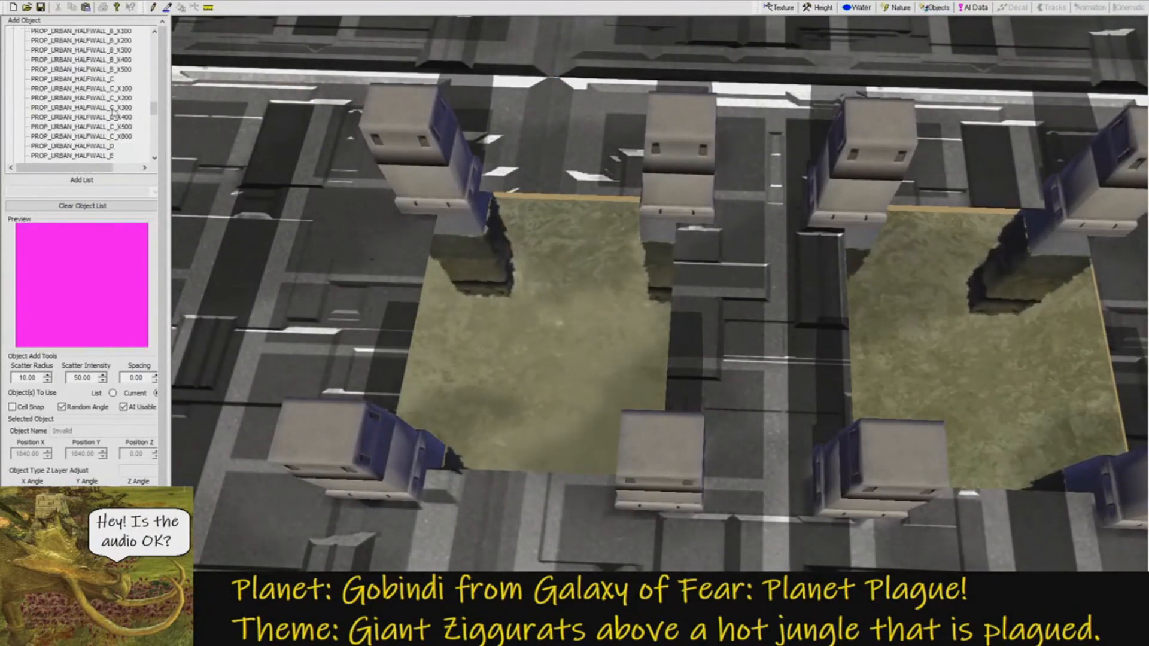
pyautogui.scroll(-1, 115, 113)
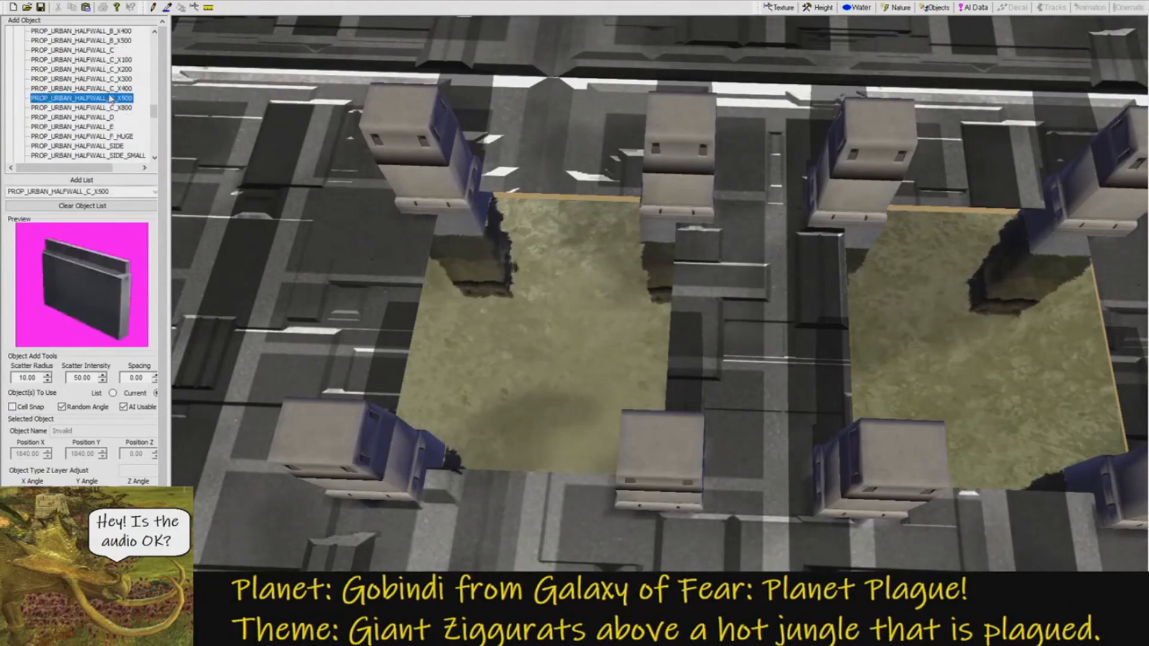
# Try a PROP_URBAN_HALFWALL_C_X500 wall between the two holes, turned parallel to the tower rows.
pyautogui.scroll(-5, 670, 204)
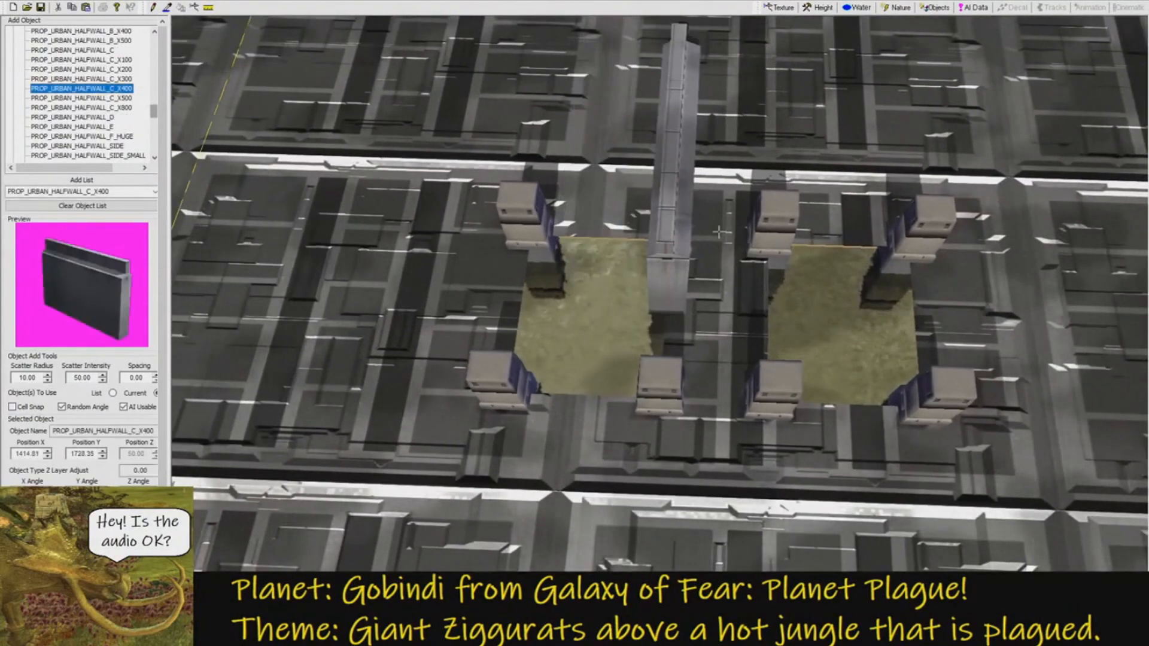
pyautogui.press('Down')
pyautogui.click(717, 231)
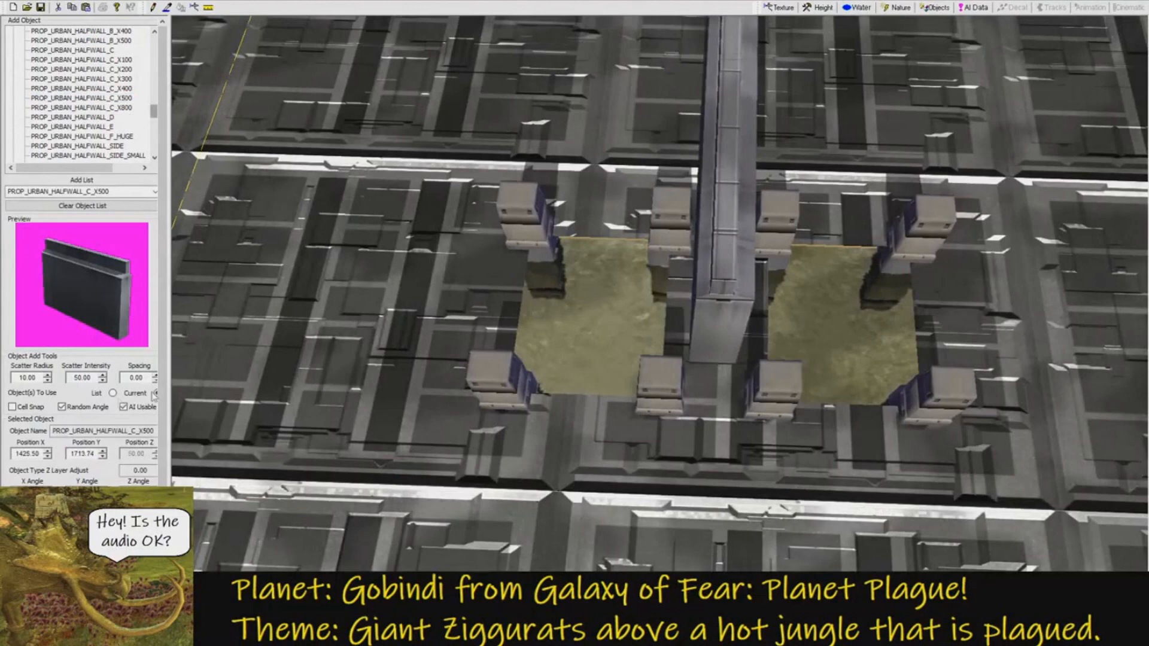
pyautogui.press('Return')
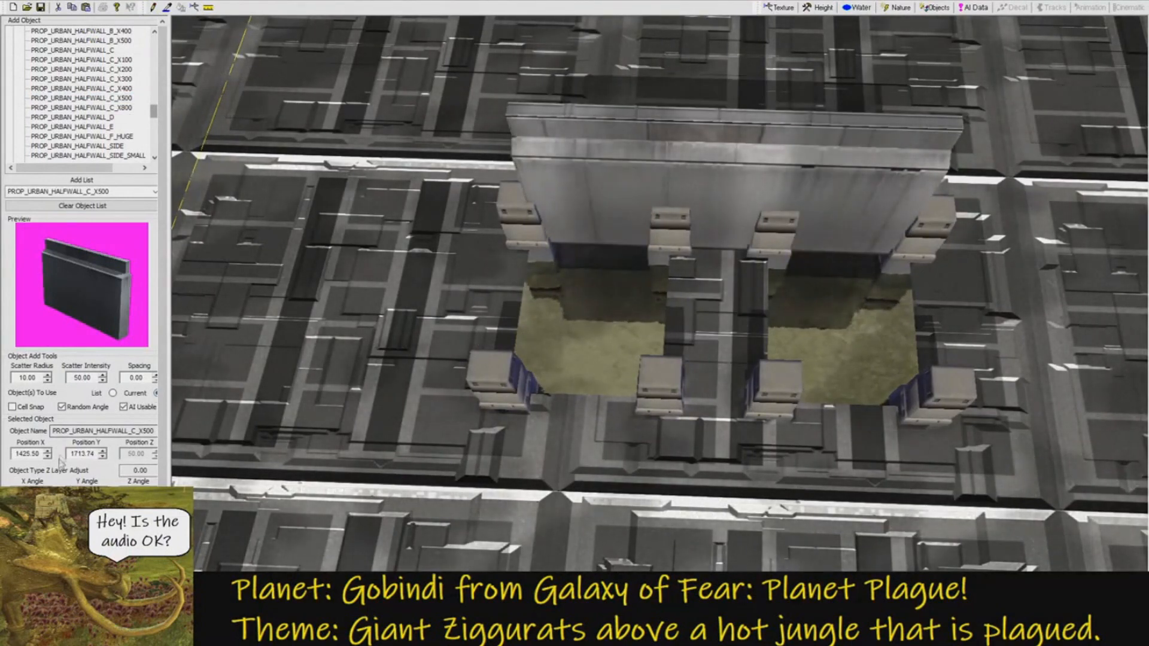
# Try the half wall at Position X 1420 and farther back along the far tower row, and delete it.
pyautogui.click(27, 453)
pyautogui.write('1420')
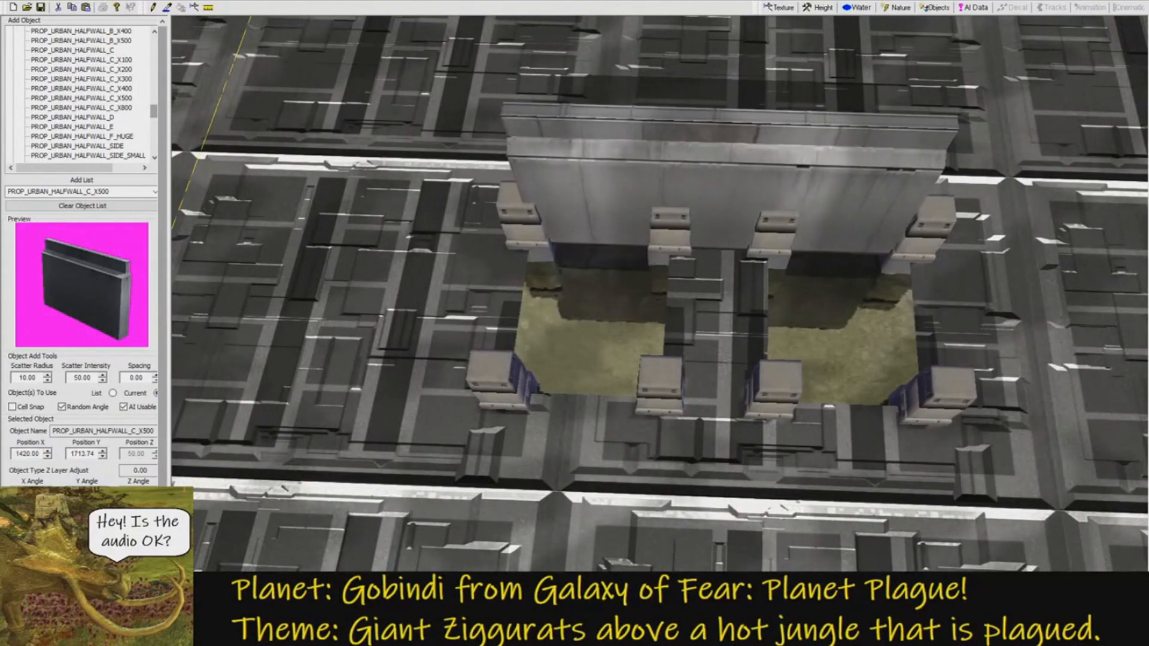
pyautogui.press('Return')
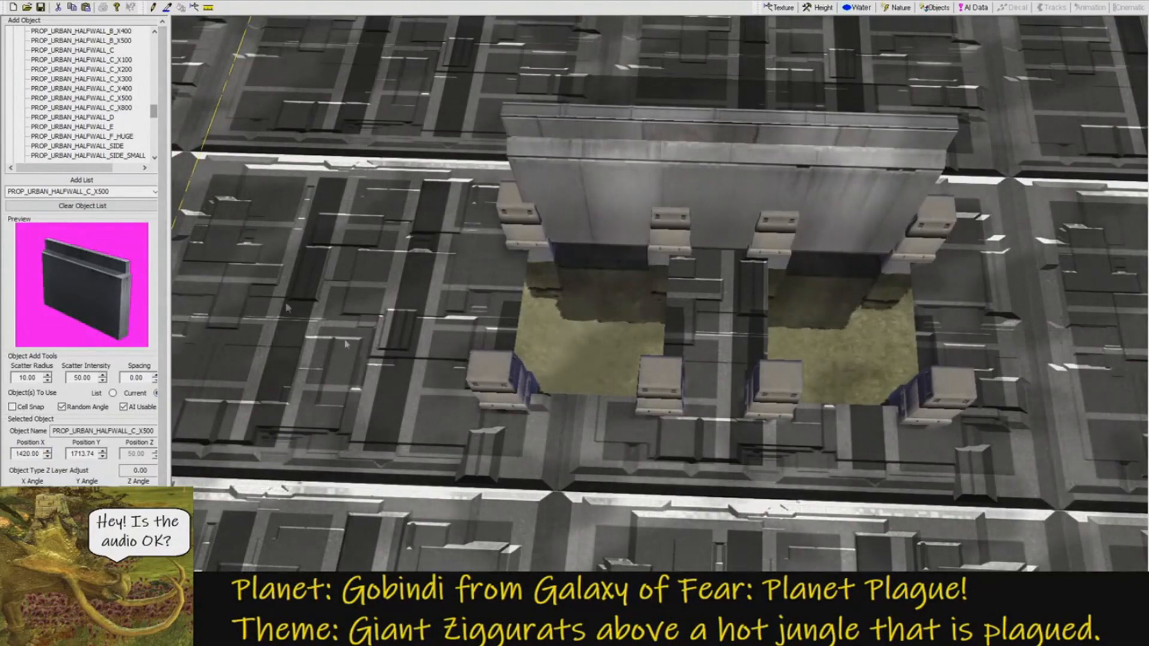
pyautogui.moveTo(389, 310); pyautogui.dragTo(407, 298, button='right')
pyautogui.moveTo(701, 247); pyautogui.dragTo(697, 228)
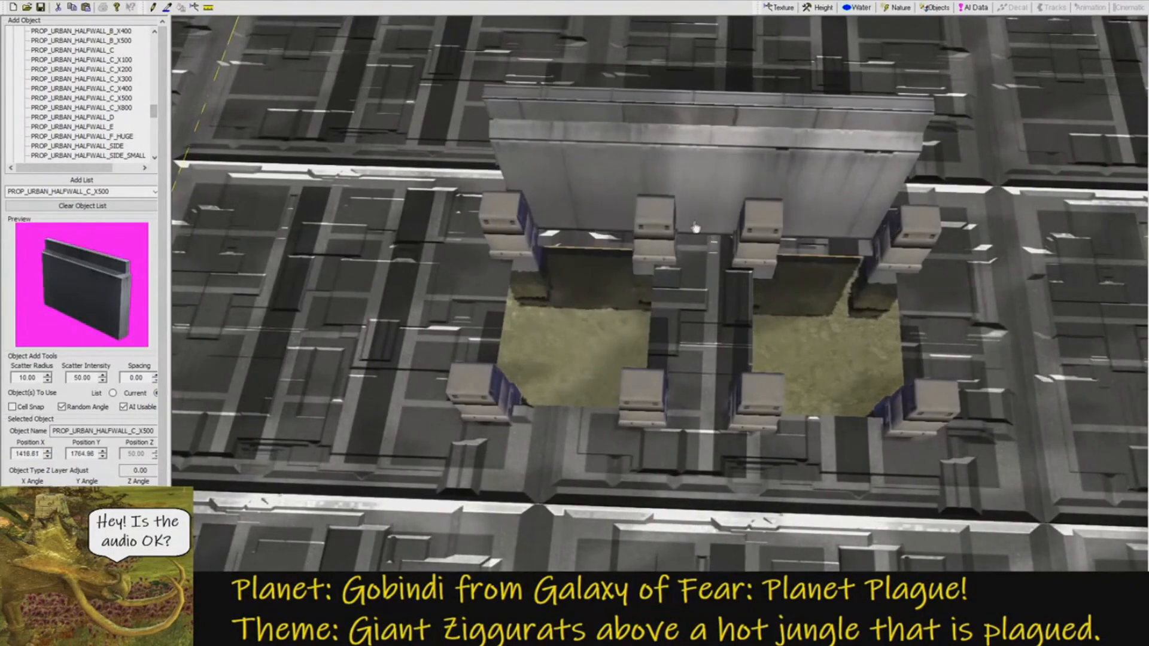
pyautogui.press('Delete')
# Place a PROP_URBAN_HALFWALL_F_HUGE wall between the two holes and set its Z angle to 90.
pyautogui.scroll(-1, 119, 123)
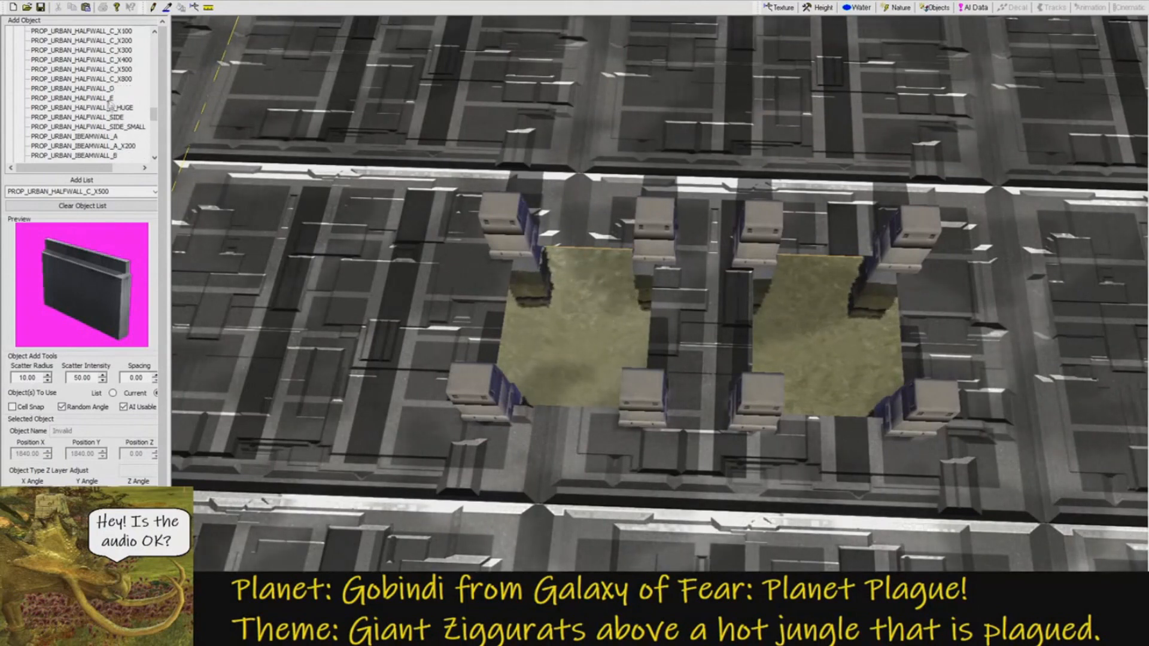
pyautogui.click(109, 98)
pyautogui.click(113, 108)
pyautogui.moveTo(112, 108); pyautogui.dragTo(700, 284)
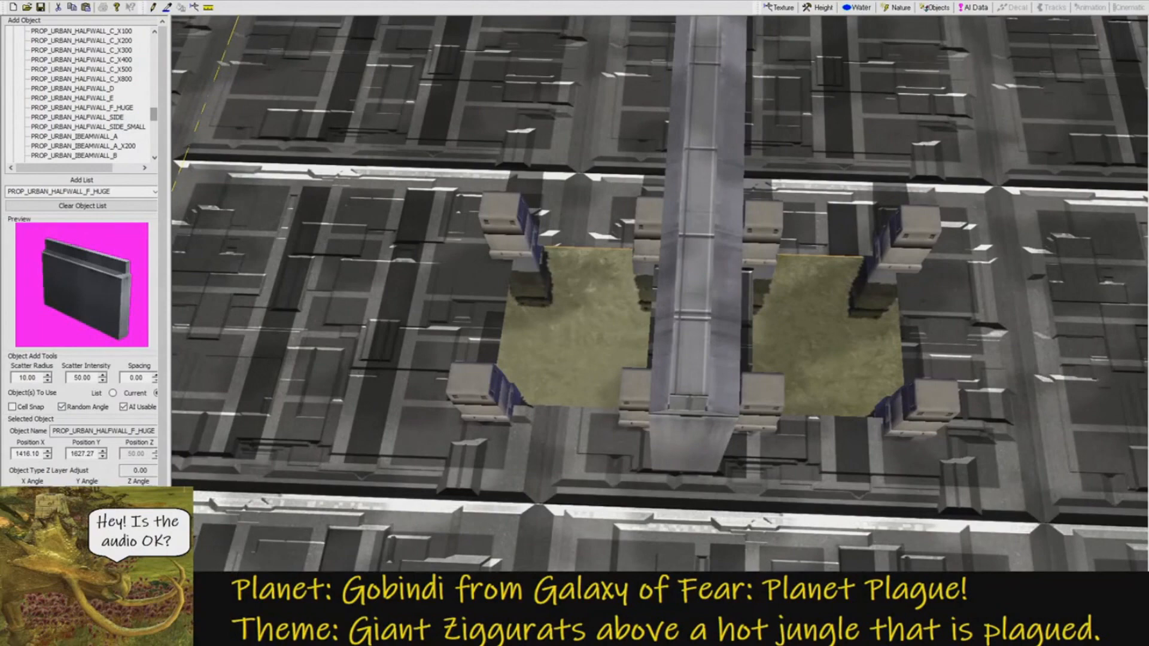
pyautogui.doubleClick(139, 491)
pyautogui.write('90')
pyautogui.press('Return')
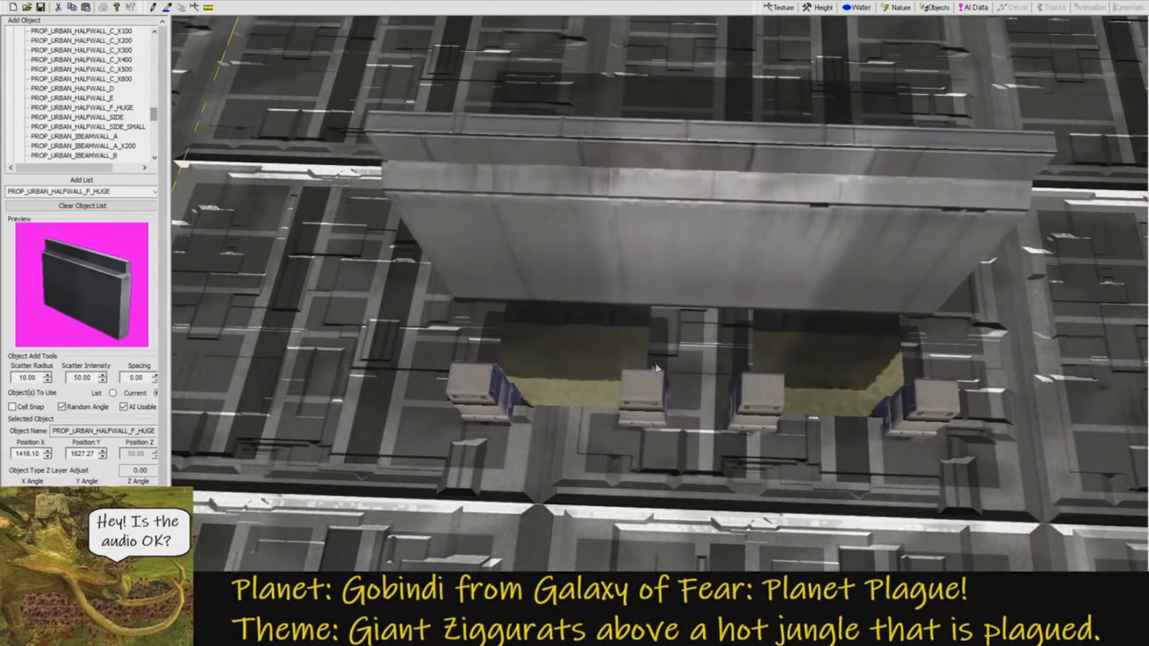
# Move the huge half wall to the far tower row at X 1440 and Y 1720, and lower it to Z -480.
pyautogui.moveTo(705, 276); pyautogui.dragTo(699, 245)
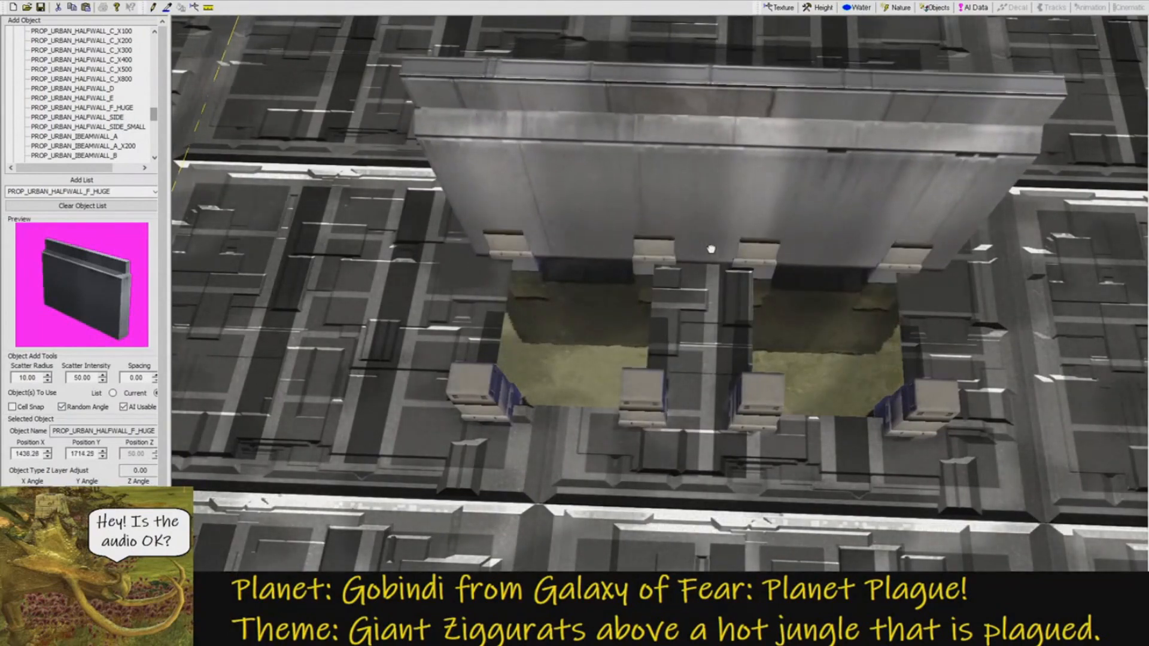
pyautogui.doubleClick(27, 454)
pyautogui.write('1440')
pyautogui.press('Return')
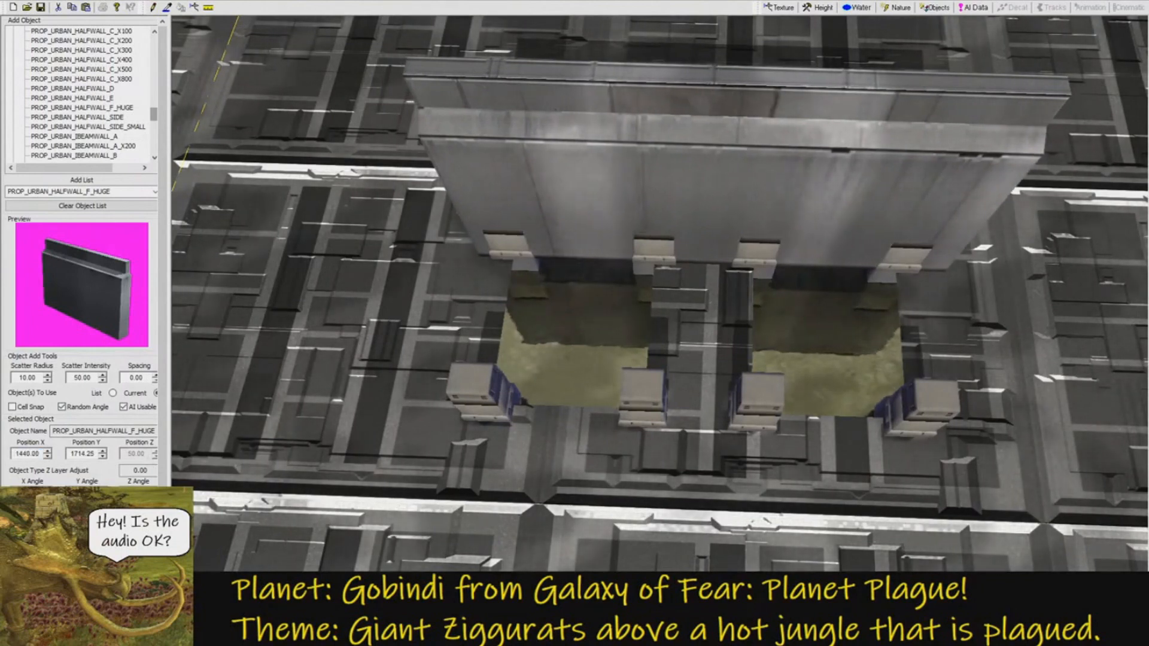
pyautogui.doubleClick(82, 453)
pyautogui.write('1720')
pyautogui.press('Return')
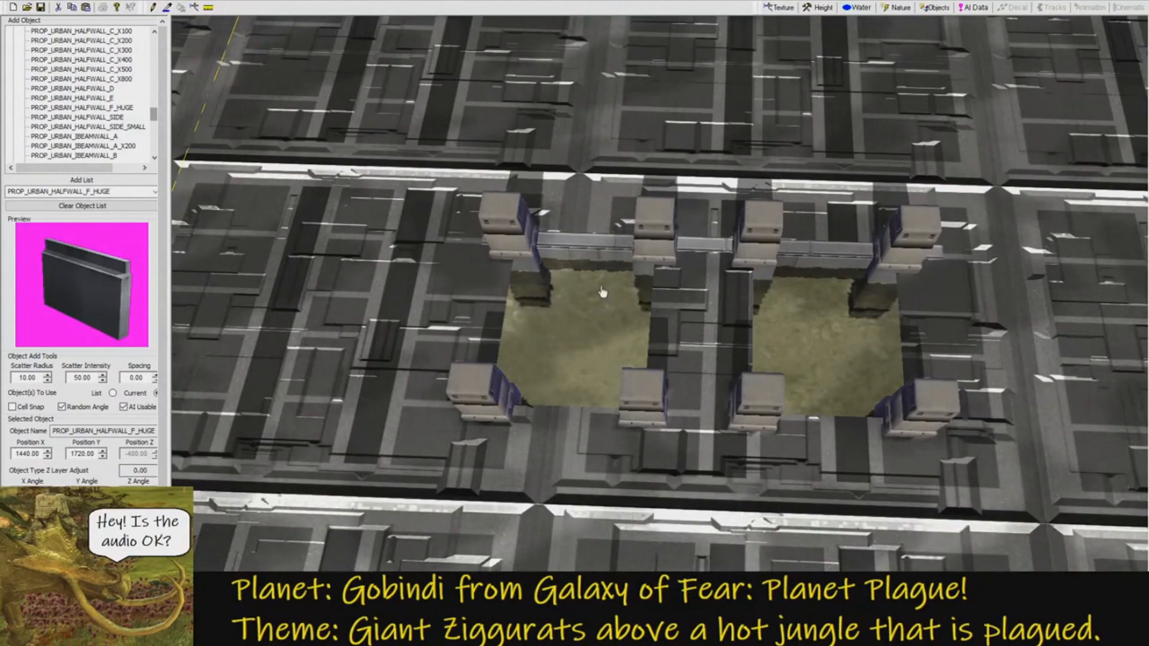
# Place a second PROP_URBAN_HALFWALL_F_HUGE wall at the near tower row and turn it parallel to the first.
pyautogui.doubleClick(694, 377)
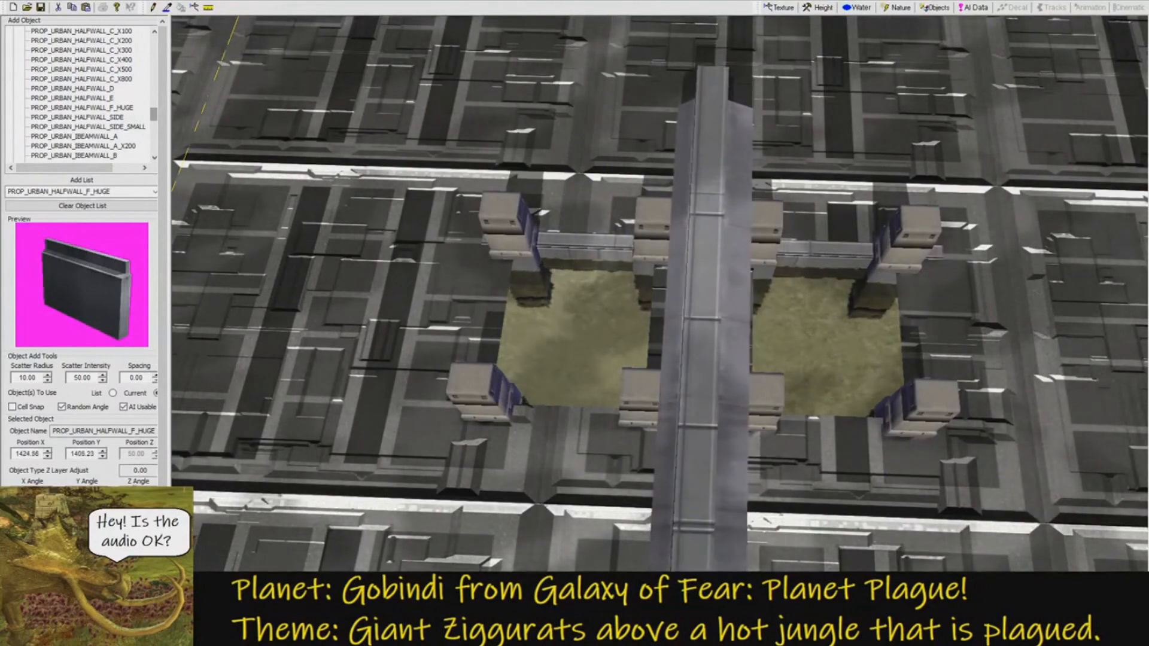
pyautogui.press('Return')
pyautogui.moveTo(695, 222); pyautogui.dragTo(695, 249, button='middle')
pyautogui.click(696, 249)
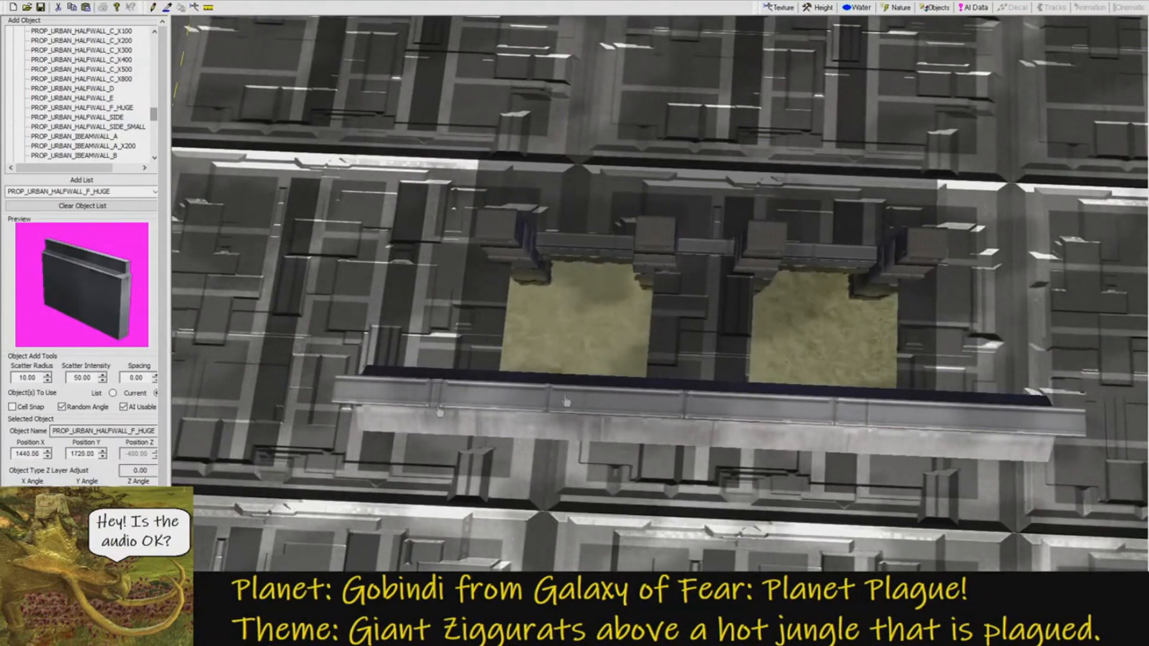
# Lower the near-row wall to Z -480 and align it to X 1420 and Y 1400.
pyautogui.click(712, 418)
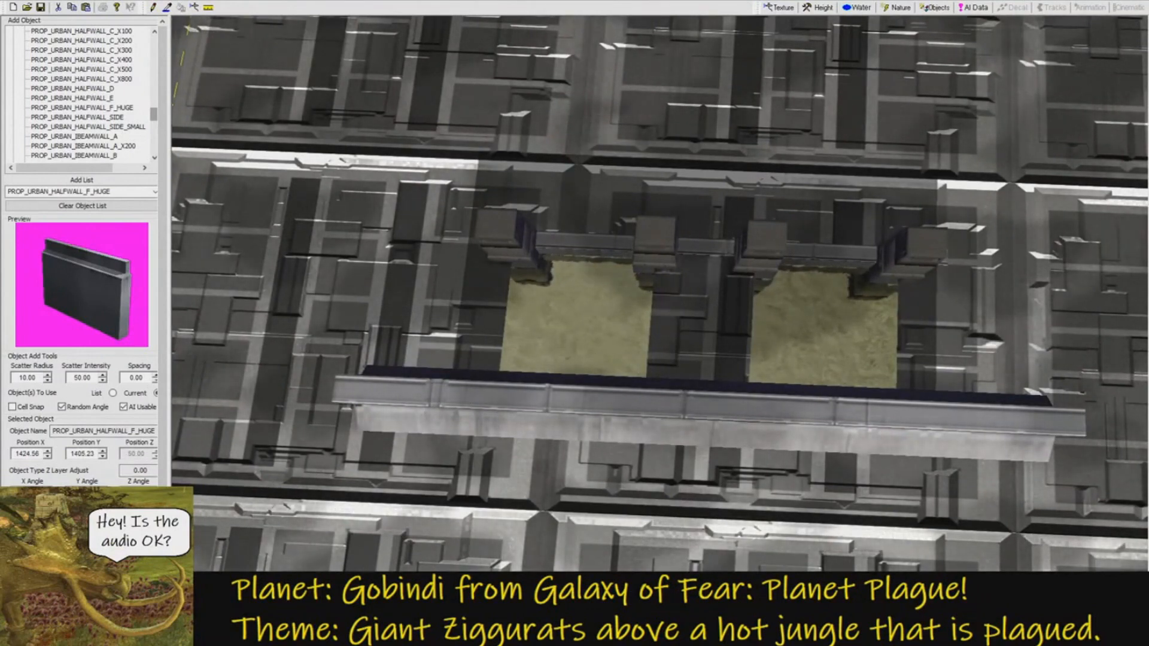
pyautogui.press('Return')
pyautogui.moveTo(40, 454)
pyautogui.mouseDown()
pyautogui.moveTo(13, 454)
pyautogui.moveTo(27, 454)
pyautogui.mouseUp()
pyautogui.write('0')
pyautogui.press('Tab')
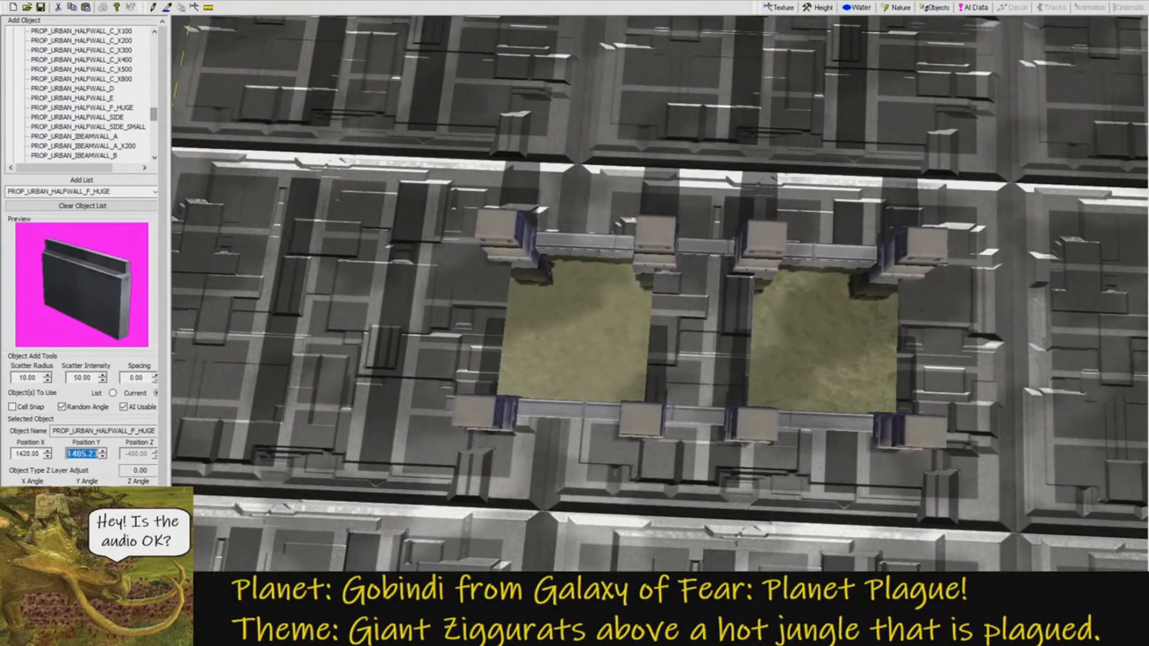
pyautogui.write('1400')
pyautogui.press('Return')
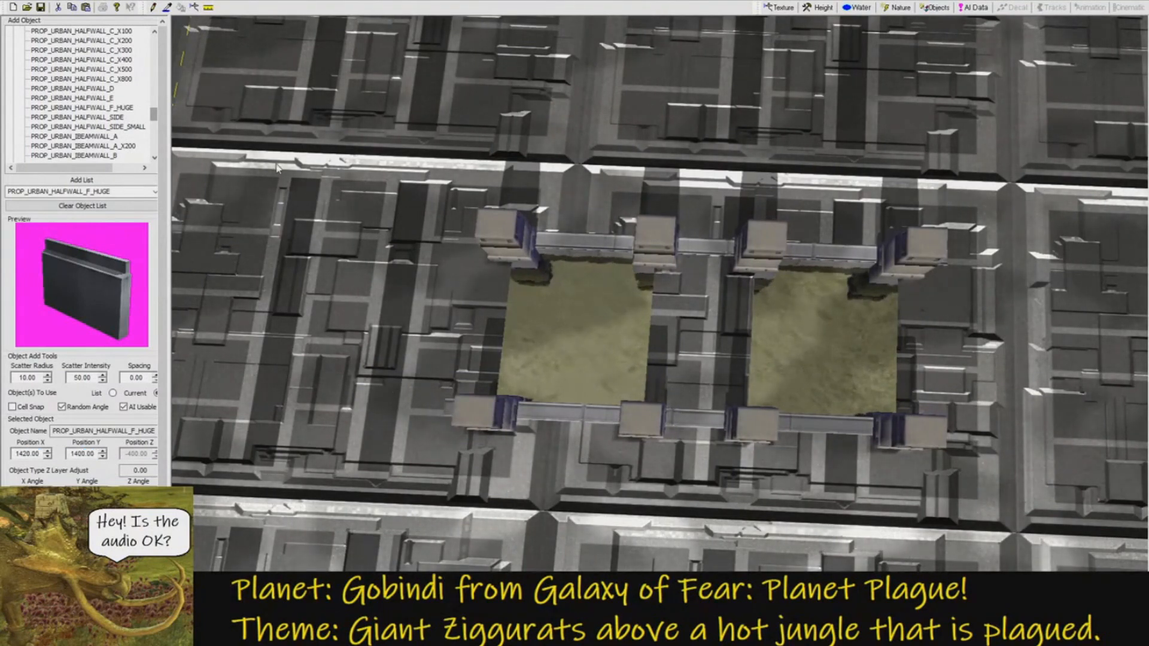
# Place a PROP_URBAN_HALFWALL_F_HUGE wall along the outer side of the first hole and set its X position to 1140.
pyautogui.doubleClick(500, 321)
pyautogui.moveTo(500, 320); pyautogui.dragTo(497, 331)
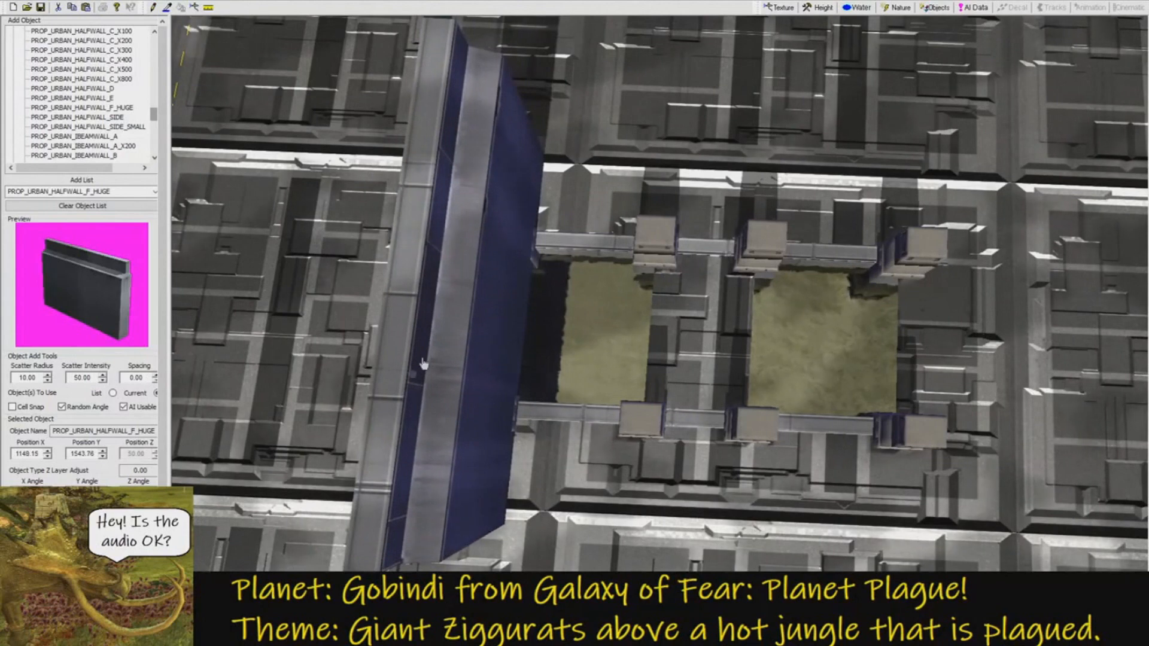
pyautogui.moveTo(21, 454); pyautogui.dragTo(196, 472)
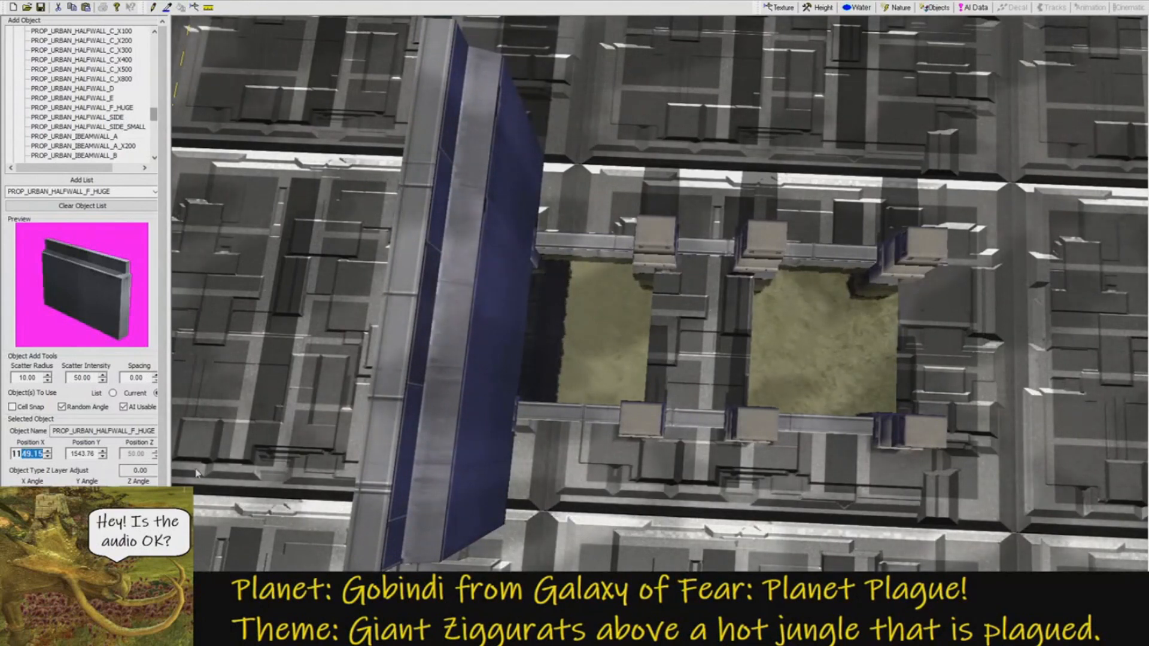
pyautogui.write('40')
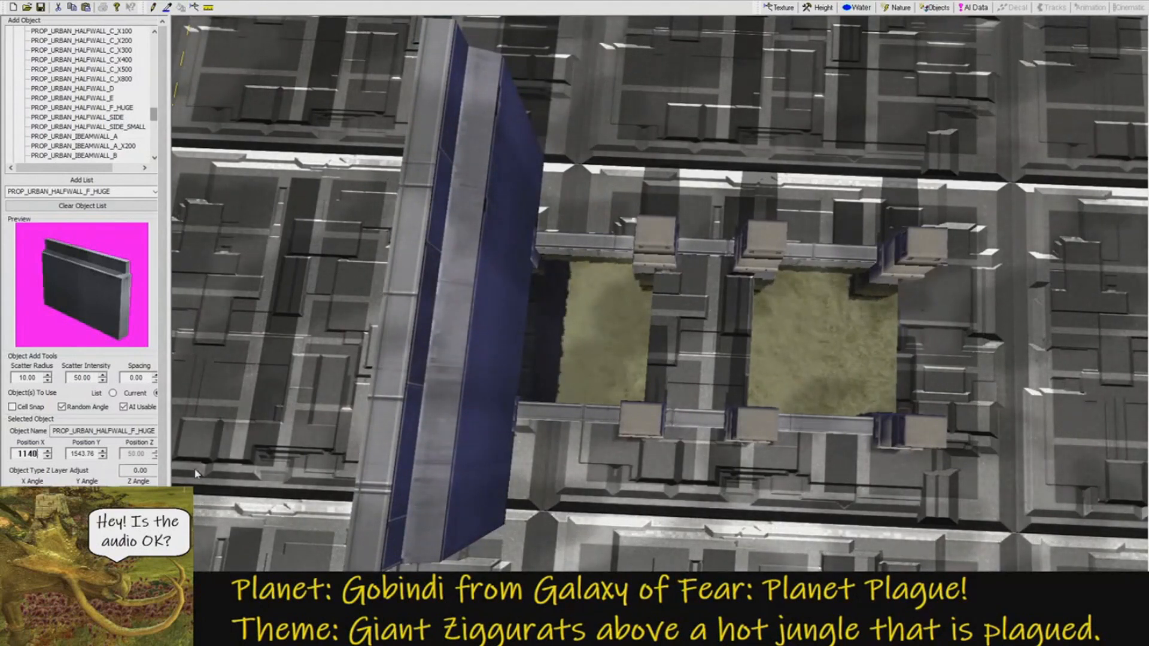
pyautogui.press('Return')
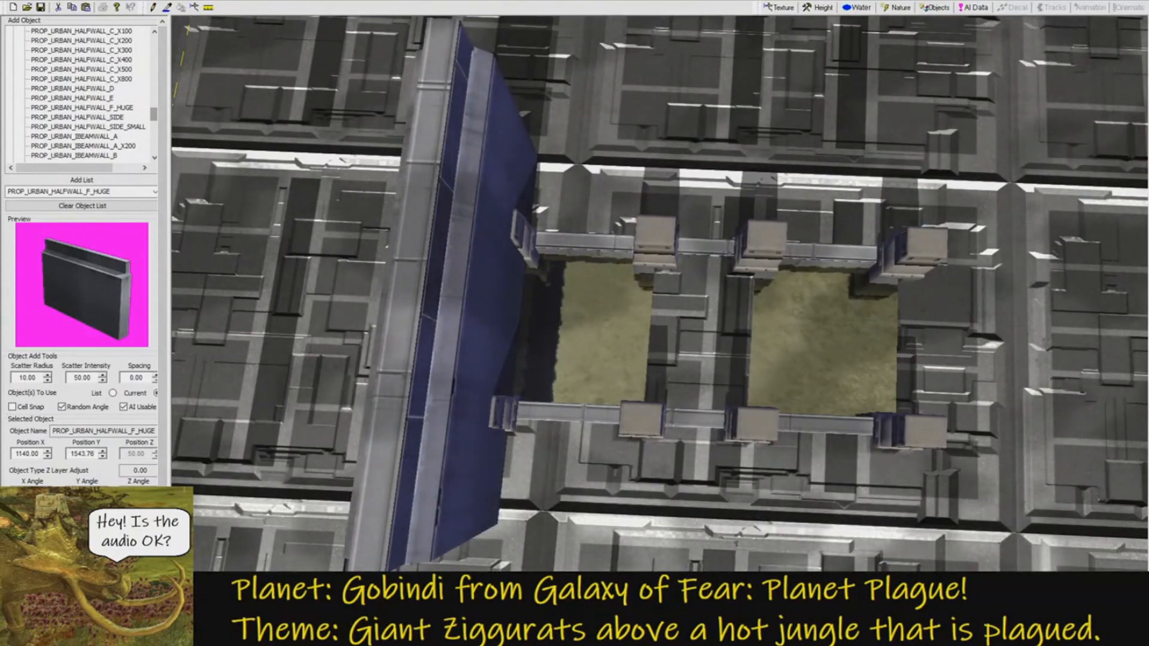
# Add a parallel huge half wall along the opposite outer side of the second hole at X 1700, Y 1560 and Z -480.
pyautogui.moveTo(446, 412); pyautogui.dragTo(471, 424, button='middle')
pyautogui.moveTo(495, 489); pyautogui.dragTo(643, 404, button='middle')
pyautogui.moveTo(644, 405)
pyautogui.mouseDown()
pyautogui.moveTo(664, 395)
pyautogui.moveTo(649, 395)
pyautogui.mouseUp()
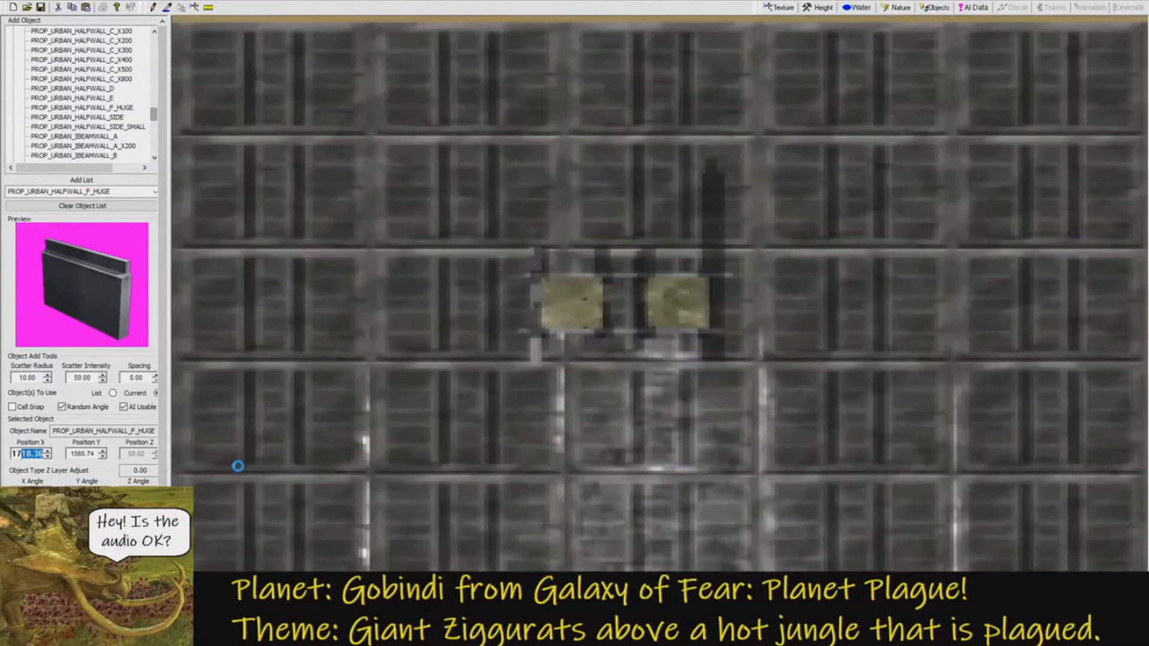
pyautogui.write('00')
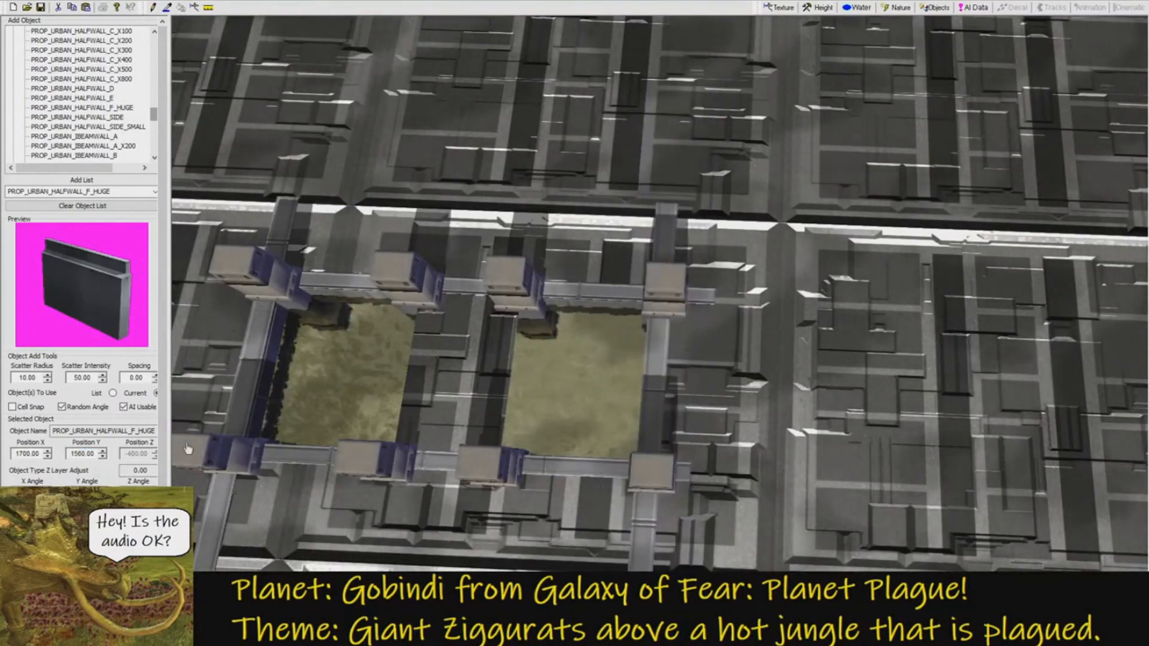
# Try recomputing the height map with a maximum of 500 and inspect the towers and holes.
pyautogui.scroll(-4, 269, 419)
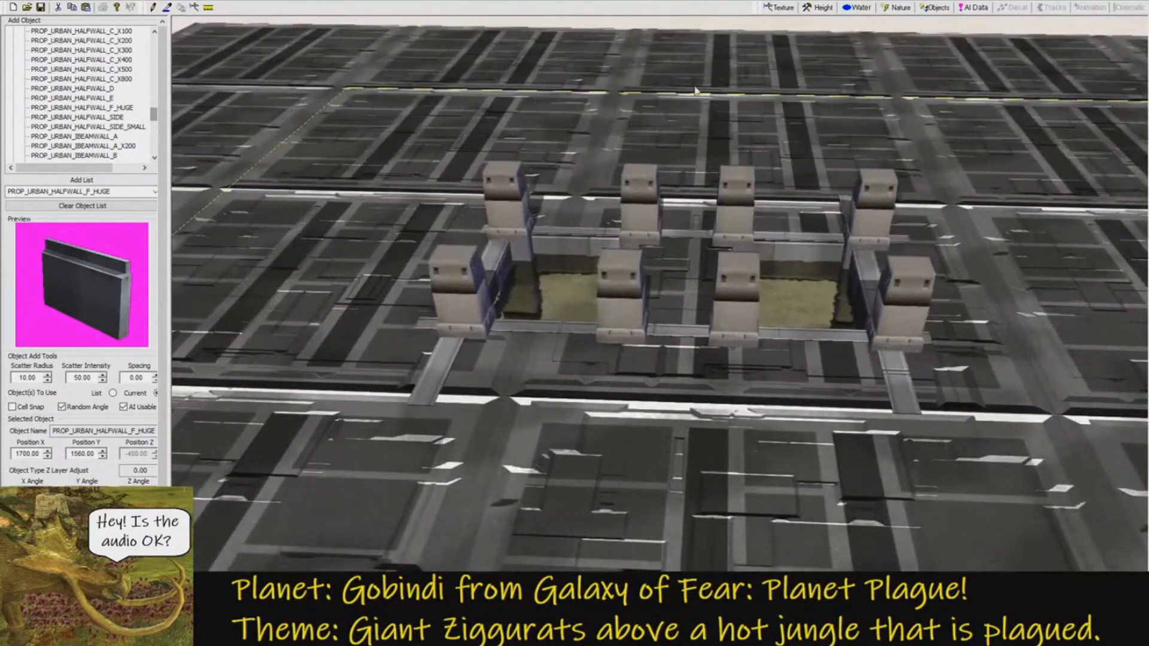
pyautogui.click(823, 11)
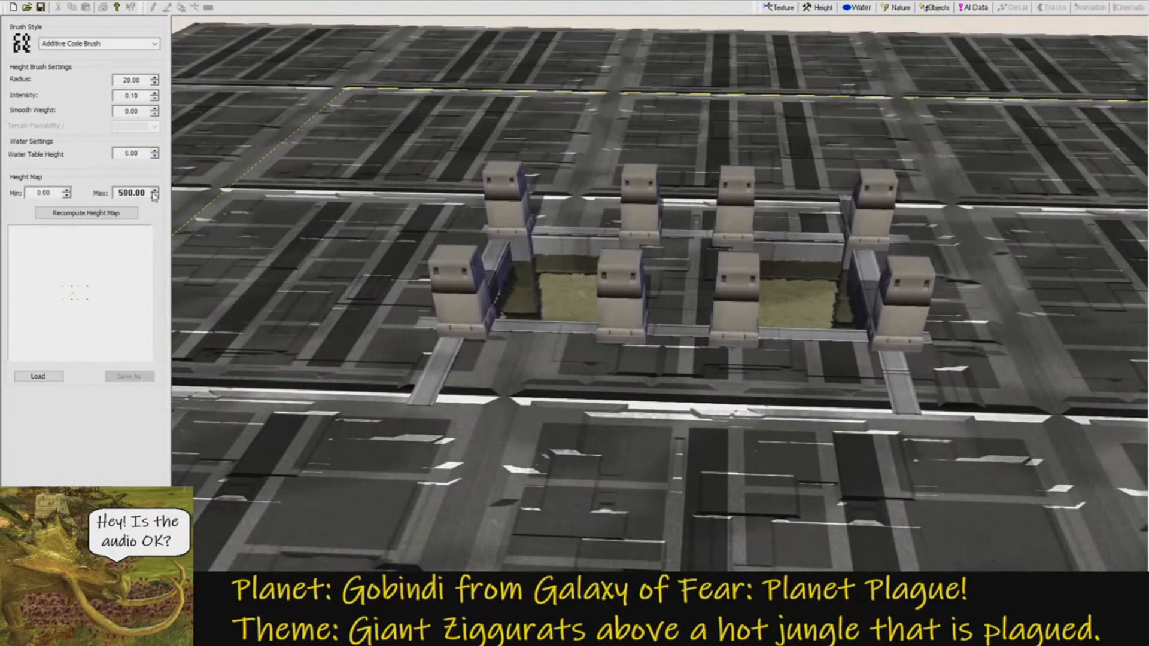
pyautogui.click(86, 213)
pyautogui.scroll(5, 487, 210)
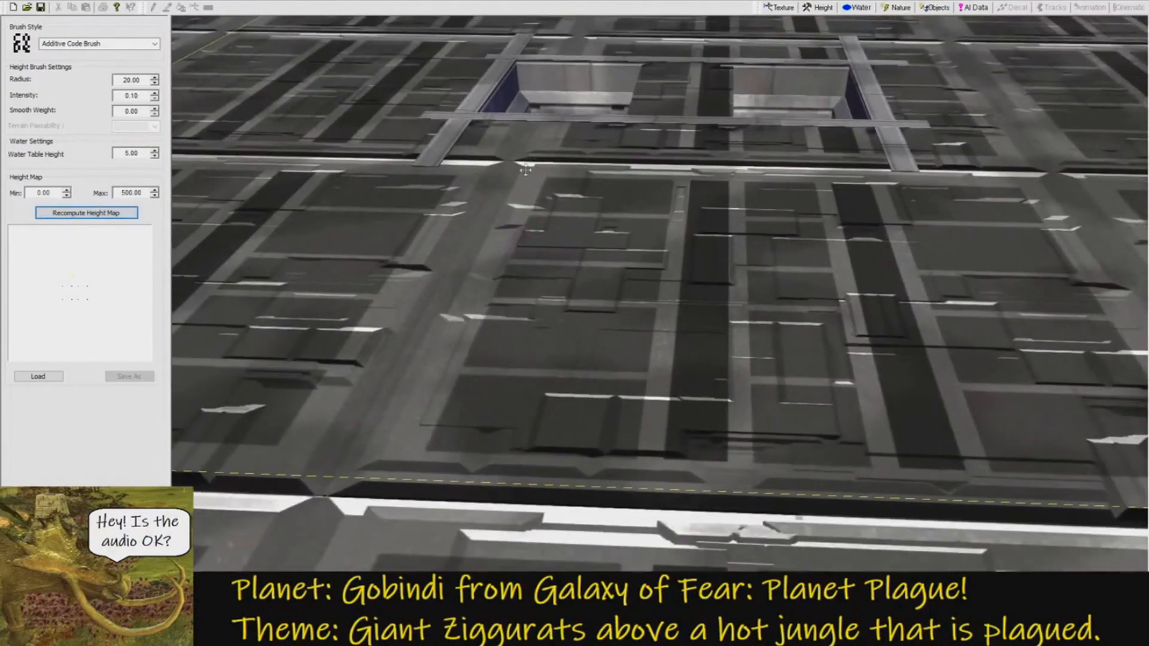
pyautogui.press('Down')
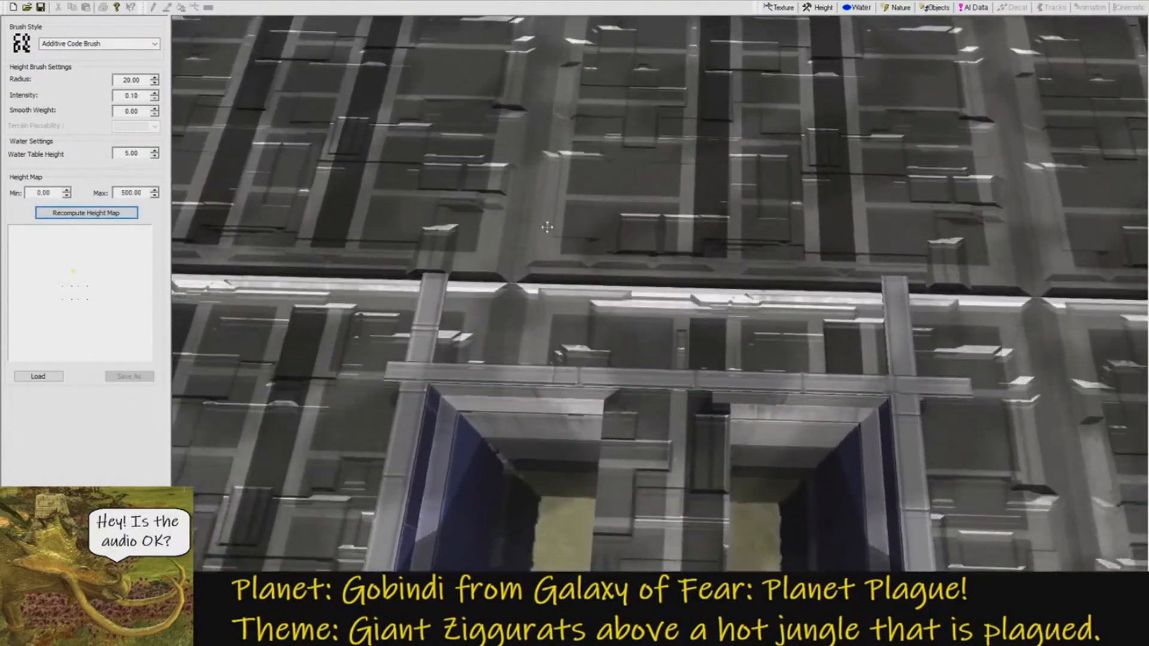
pyautogui.press('Down')
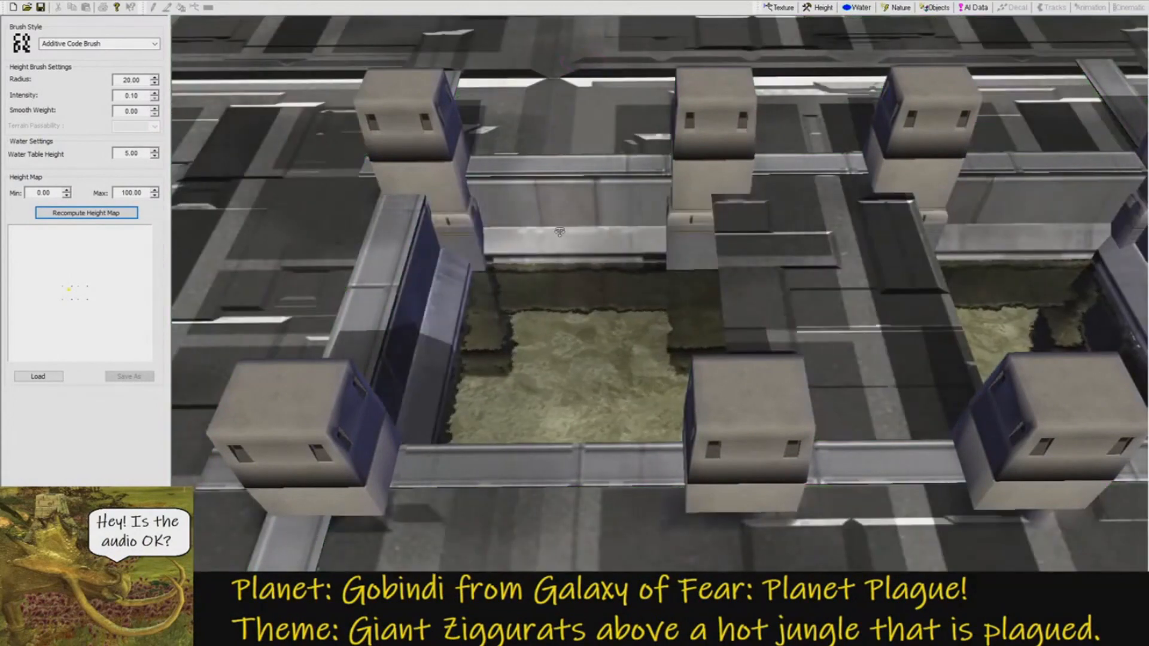
# Set the material diffuse color of the w_allshaders_gc grid texture in the holes to red.
pyautogui.moveTo(560, 232); pyautogui.dragTo(813, 218, button='middle')
pyautogui.moveTo(814, 219); pyautogui.dragTo(776, 233, button='right')
pyautogui.moveTo(776, 234); pyautogui.dragTo(723, 282, button='middle')
pyautogui.moveTo(723, 281); pyautogui.dragTo(716, 261, button='right')
pyautogui.moveTo(716, 261); pyautogui.dragTo(713, 295, button='middle')
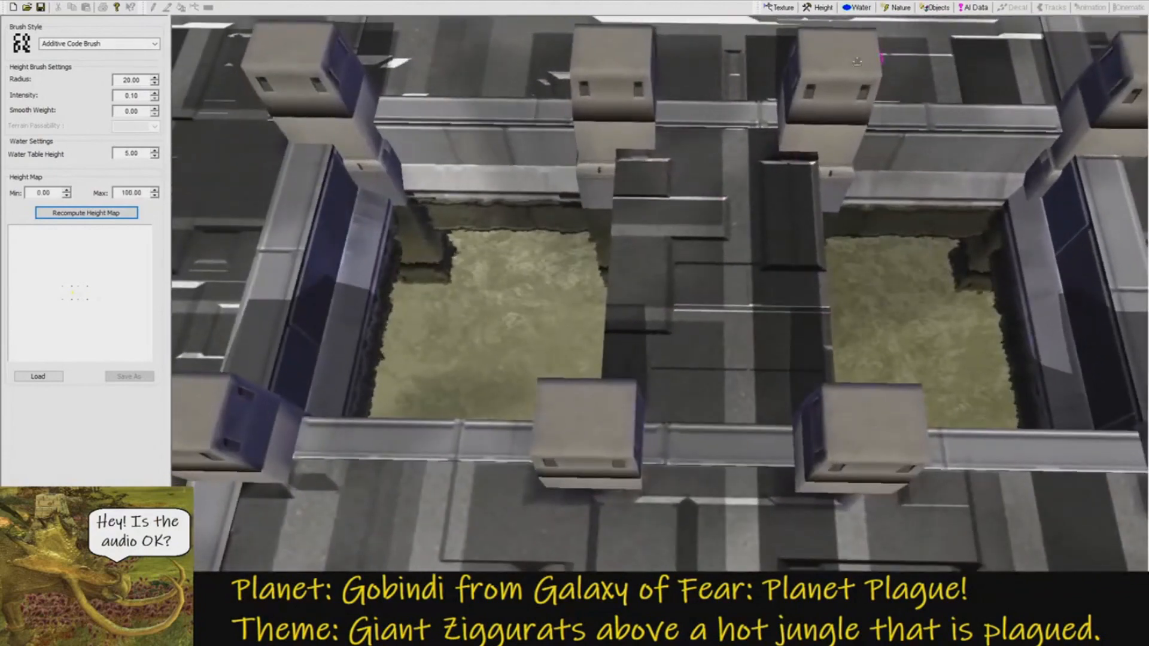
pyautogui.click(786, 9)
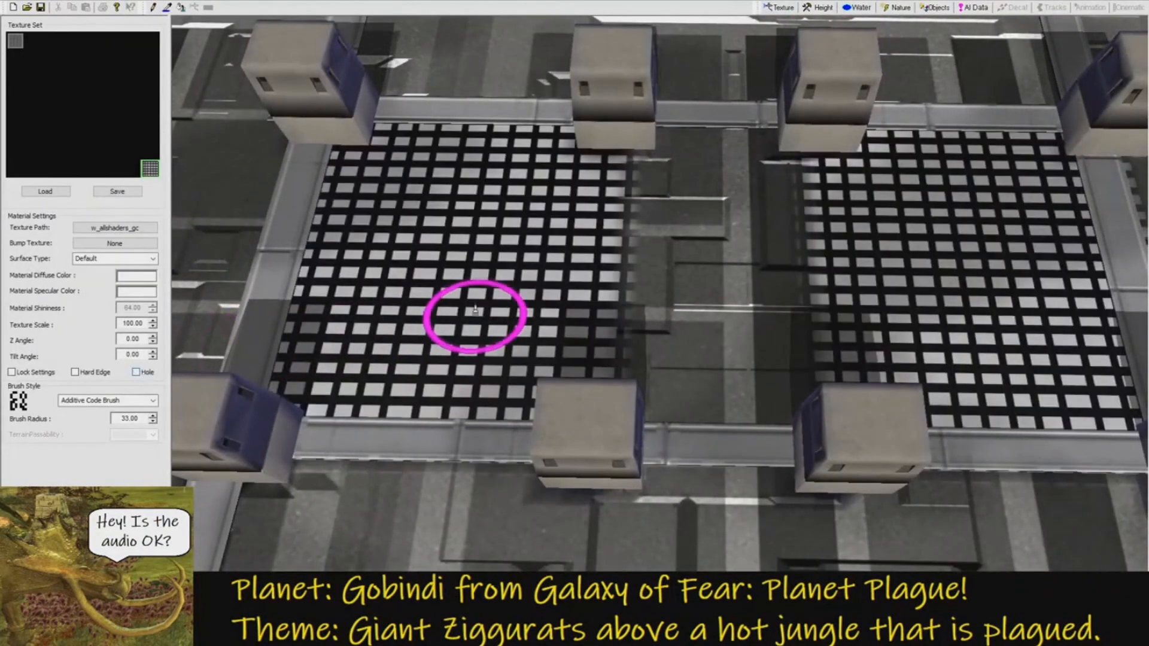
pyautogui.click(136, 276)
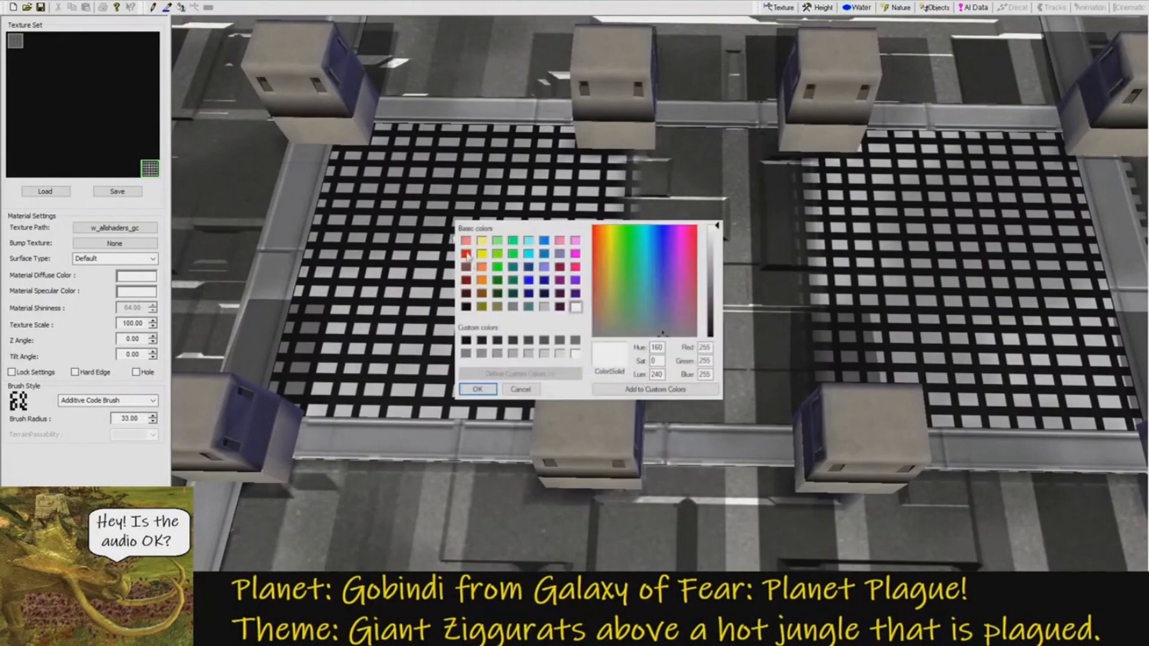
pyautogui.click(466, 253)
pyautogui.click(477, 389)
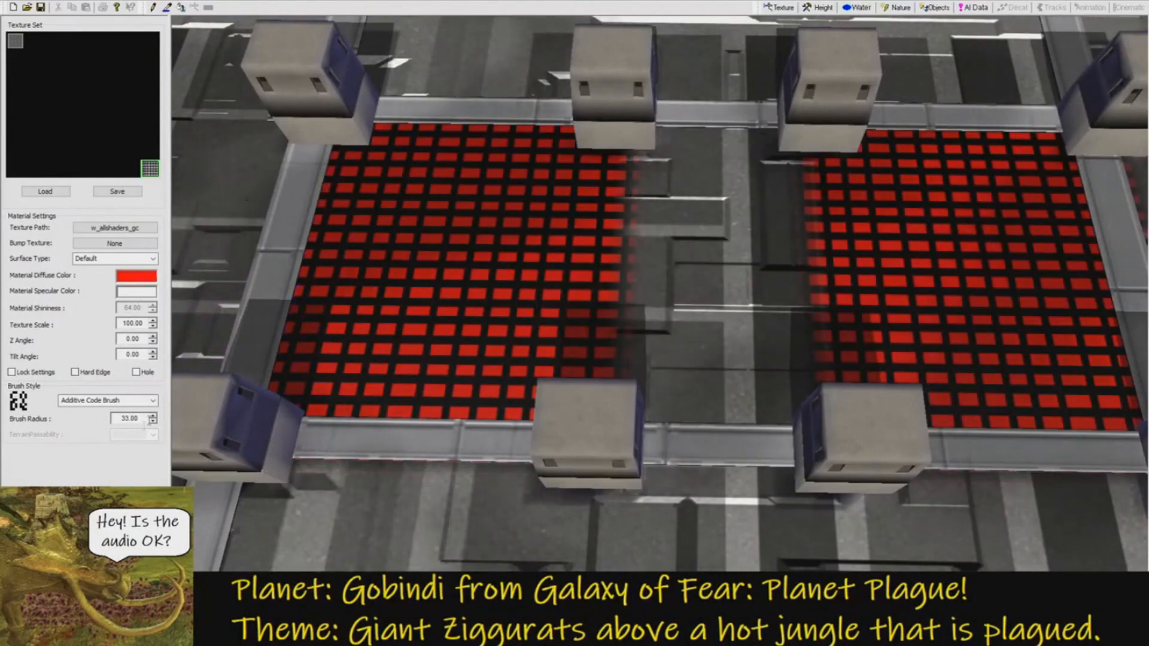
# Set the texture brush radius to 10 and hide the map objects to expose the terrain between the holes.
pyautogui.doubleClick(129, 418)
pyautogui.write('10')
pyautogui.press('Return')
pyautogui.moveTo(589, 342); pyautogui.dragTo(609, 367, button='middle')
pyautogui.press('o')
pyautogui.moveTo(600, 352); pyautogui.dragTo(613, 367, button='right')
pyautogui.scroll(3, 612, 367)
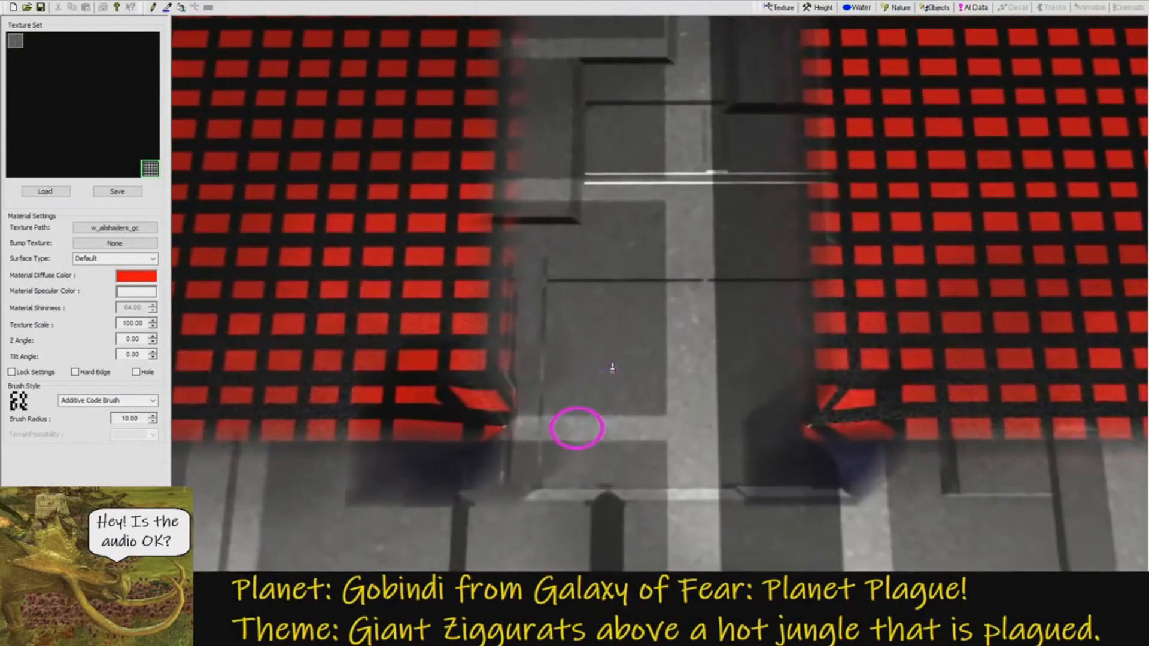
pyautogui.press('w')
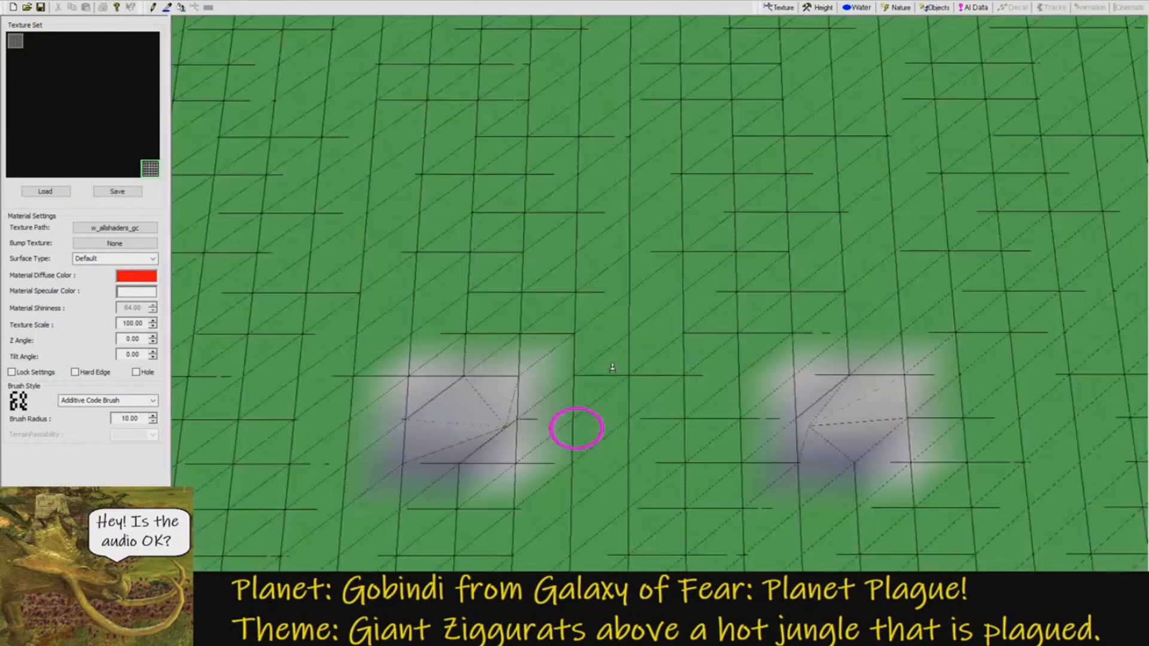
pyautogui.press('w')
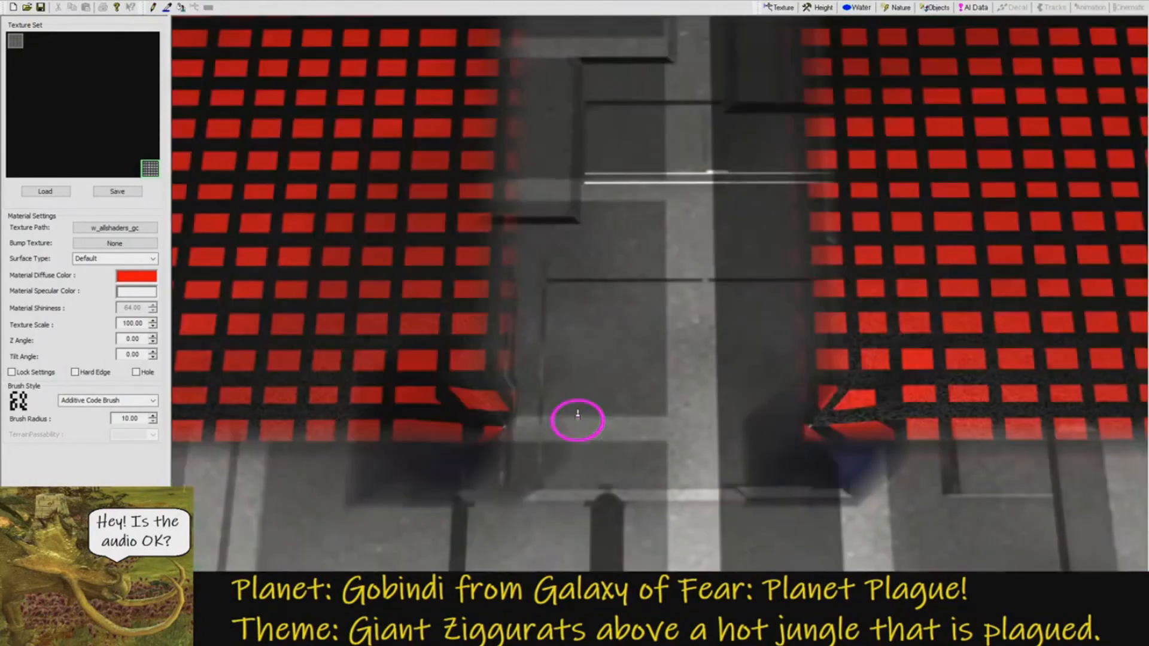
# Paint the red w_allshaders_gc grid in bands and spots across the floor strip between the two holes.
pyautogui.click(577, 419)
pyautogui.moveTo(684, 412); pyautogui.dragTo(777, 410)
pyautogui.moveTo(792, 335); pyautogui.dragTo(558, 333)
pyautogui.moveTo(561, 259); pyautogui.dragTo(792, 250)
pyautogui.moveTo(736, 386)
pyautogui.mouseDown(button='right')
pyautogui.moveTo(771, 257)
pyautogui.moveTo(759, 265)
pyautogui.mouseUp(button='right')
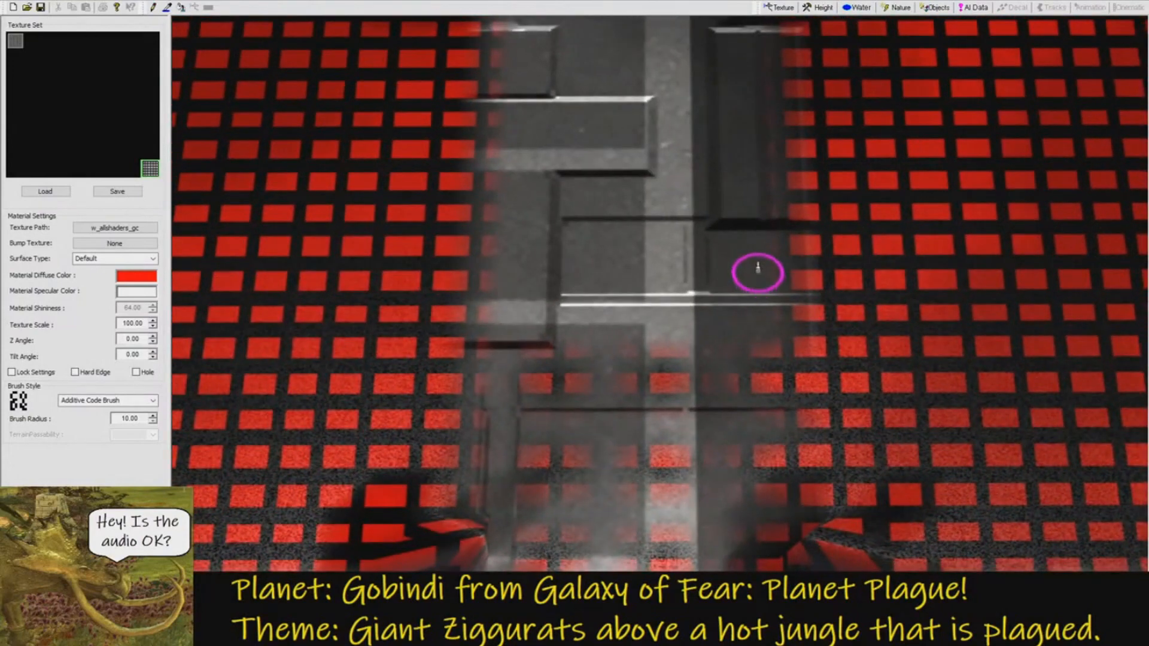
pyautogui.moveTo(757, 269)
pyautogui.mouseDown()
pyautogui.moveTo(564, 256)
pyautogui.moveTo(531, 274)
pyautogui.moveTo(601, 250)
pyautogui.mouseUp()
pyautogui.moveTo(647, 158)
pyautogui.mouseDown(button='right')
pyautogui.moveTo(607, 248)
pyautogui.moveTo(607, 239)
pyautogui.mouseUp(button='right')
pyautogui.click(622, 327)
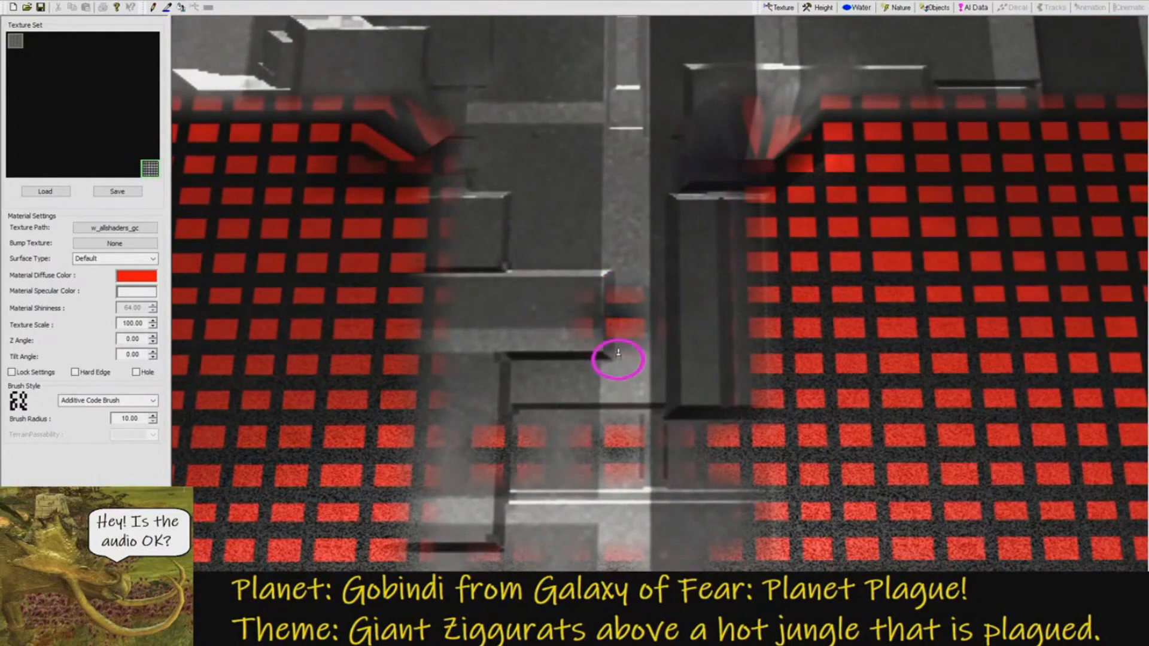
# Check the red grid texture with hard edges and set its texture scale to 20.
pyautogui.click(89, 372)
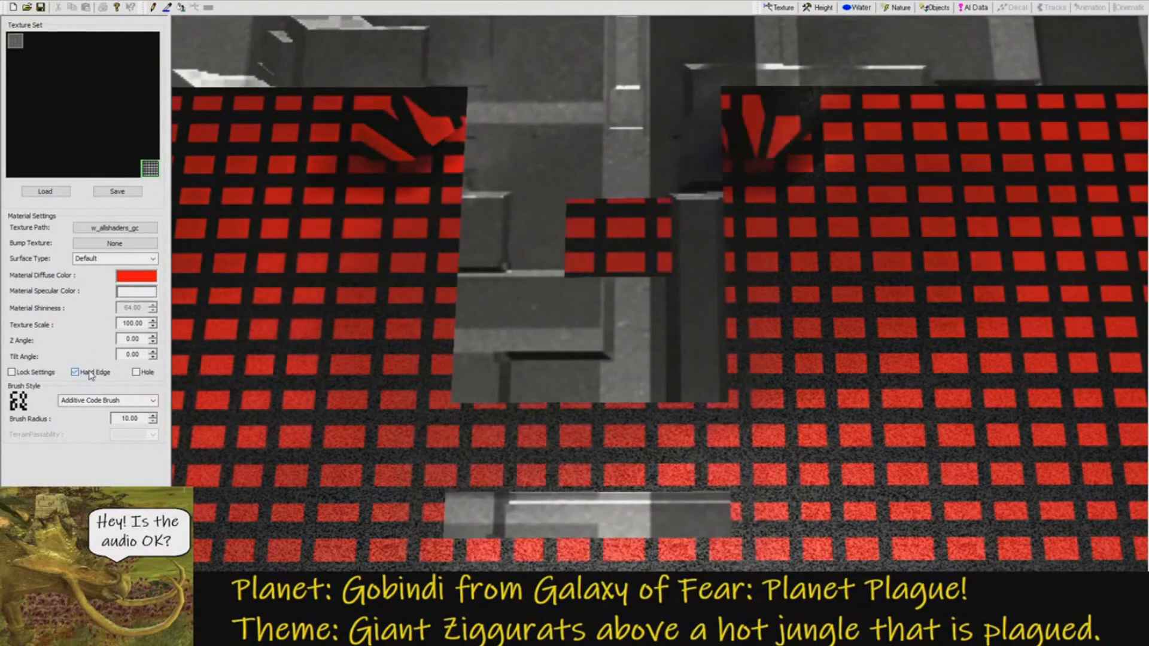
pyautogui.click(90, 374)
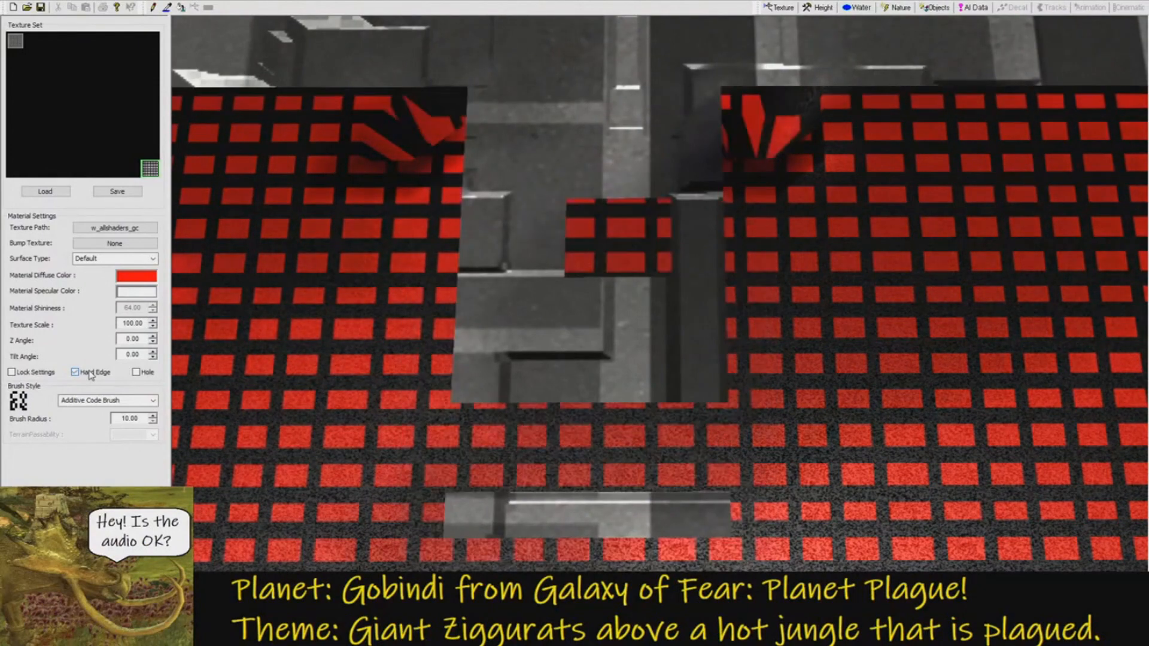
pyautogui.doubleClick(133, 323)
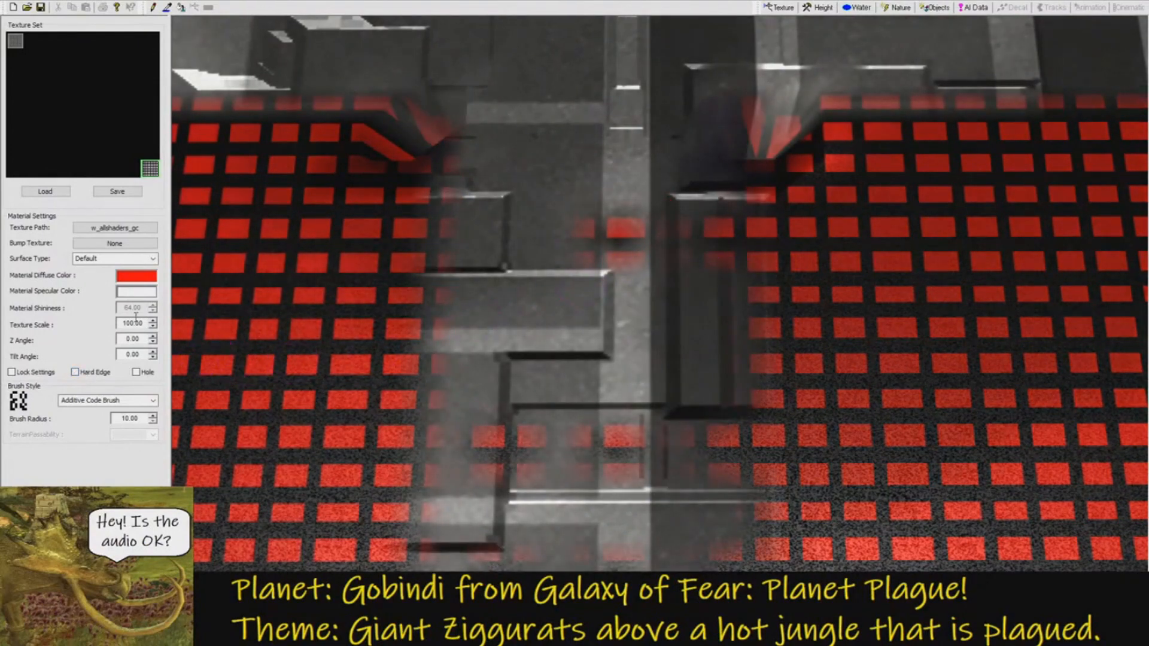
pyautogui.write('20')
pyautogui.press('Return')
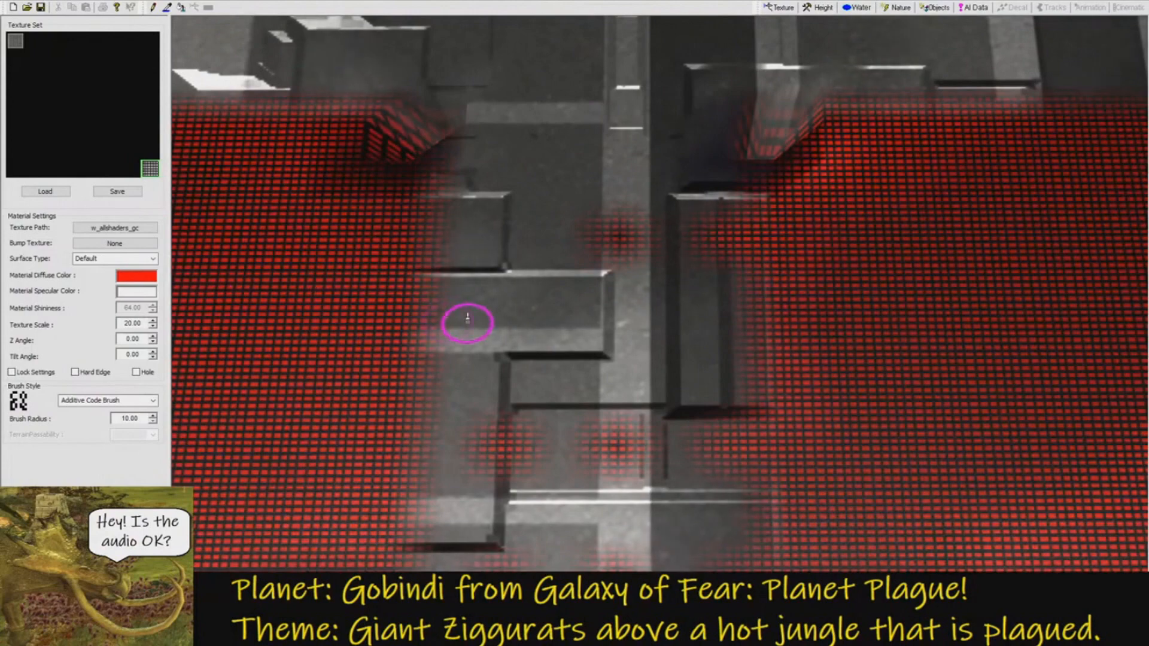
# Compare the red grid's painted outline with Hard Edge on and off.
pyautogui.click(88, 374)
pyautogui.click(76, 372)
pyautogui.click(76, 372)
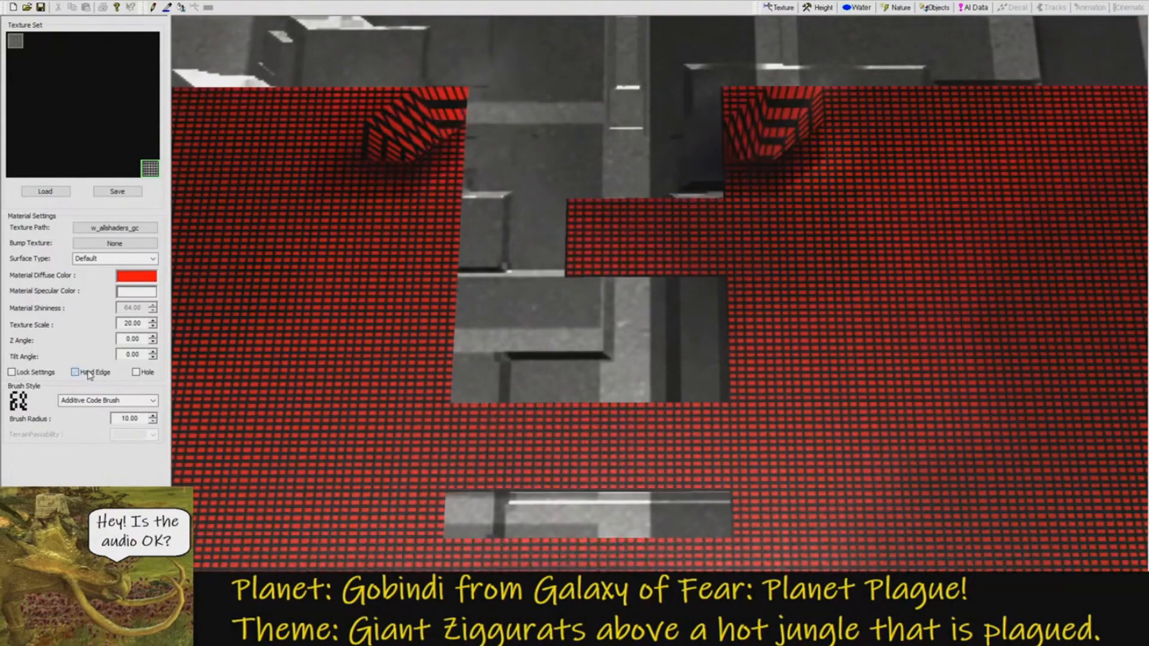
pyautogui.click(75, 372)
pyautogui.click(75, 372)
pyautogui.click(76, 372)
pyautogui.click(89, 374)
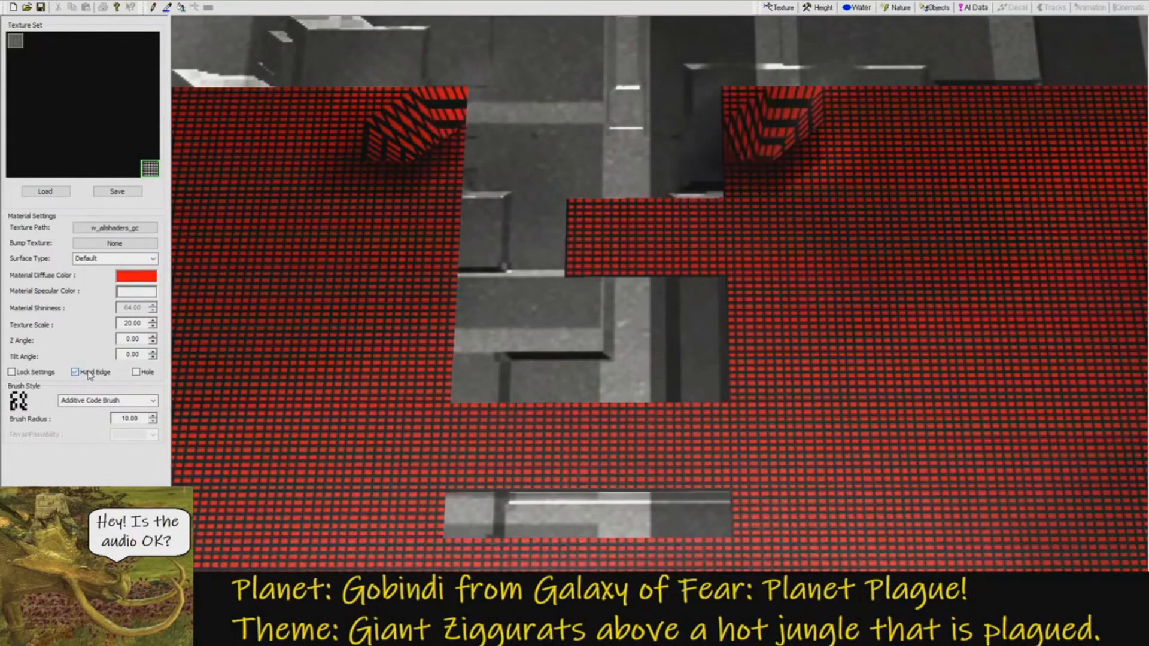
pyautogui.click(88, 374)
pyautogui.click(88, 373)
pyautogui.click(89, 374)
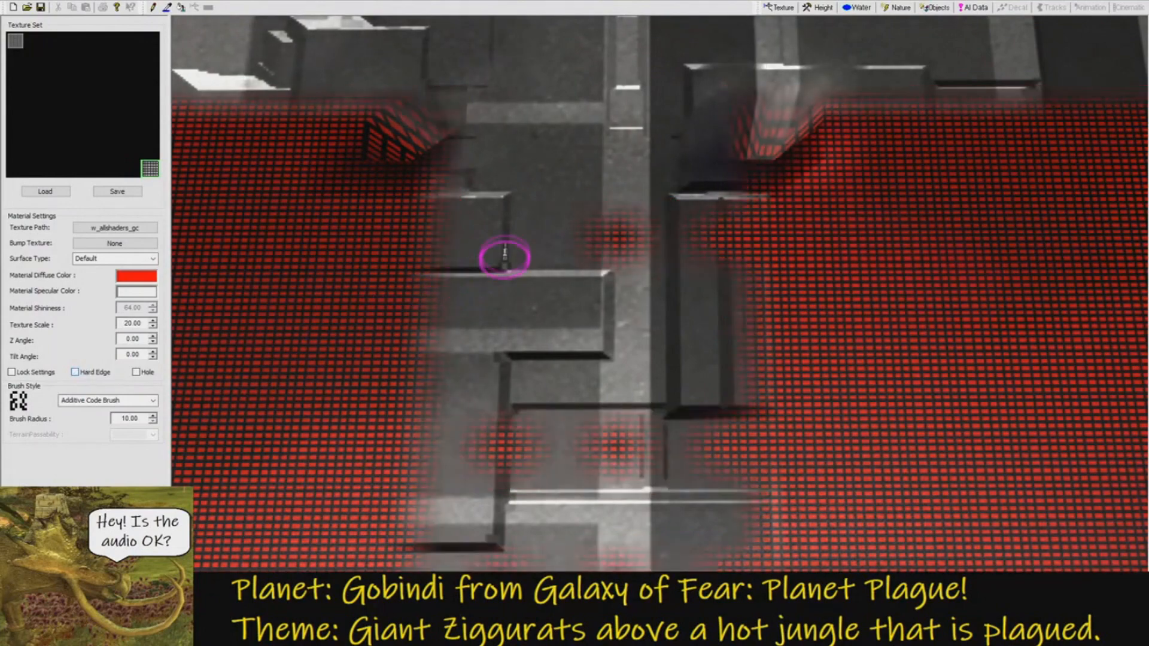
# Dab two test spots of the red grid texture onto the strip and compare them with hard and soft edges.
pyautogui.click(507, 241)
pyautogui.click(515, 304)
pyautogui.click(94, 373)
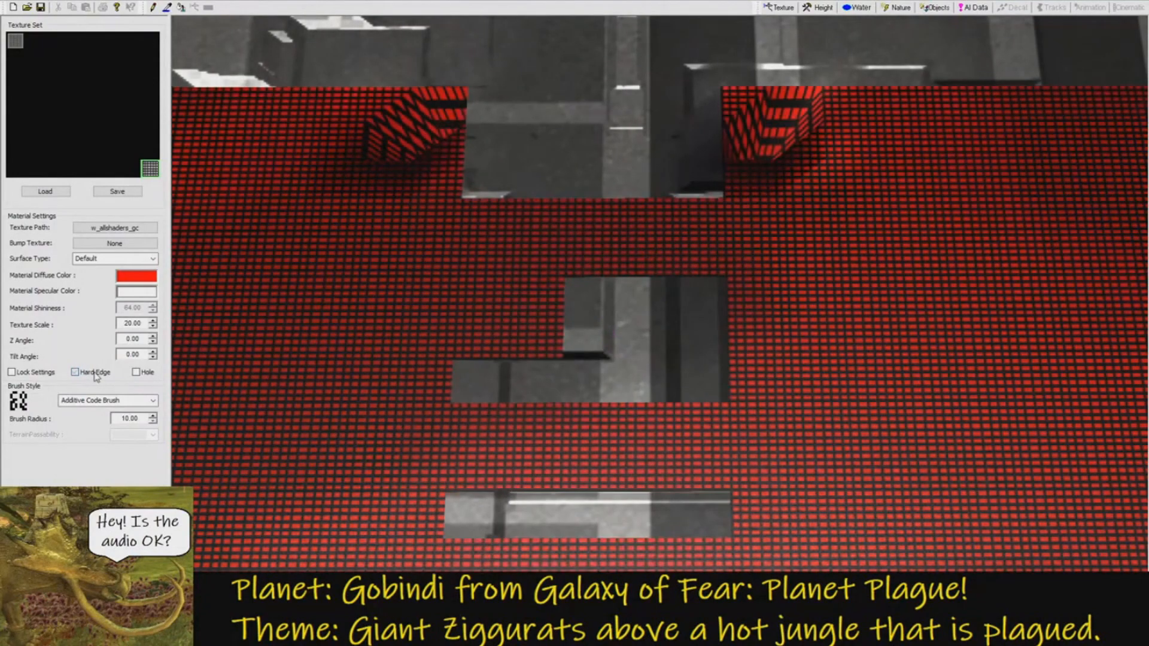
pyautogui.click(94, 373)
pyautogui.click(94, 373)
pyautogui.click(94, 373)
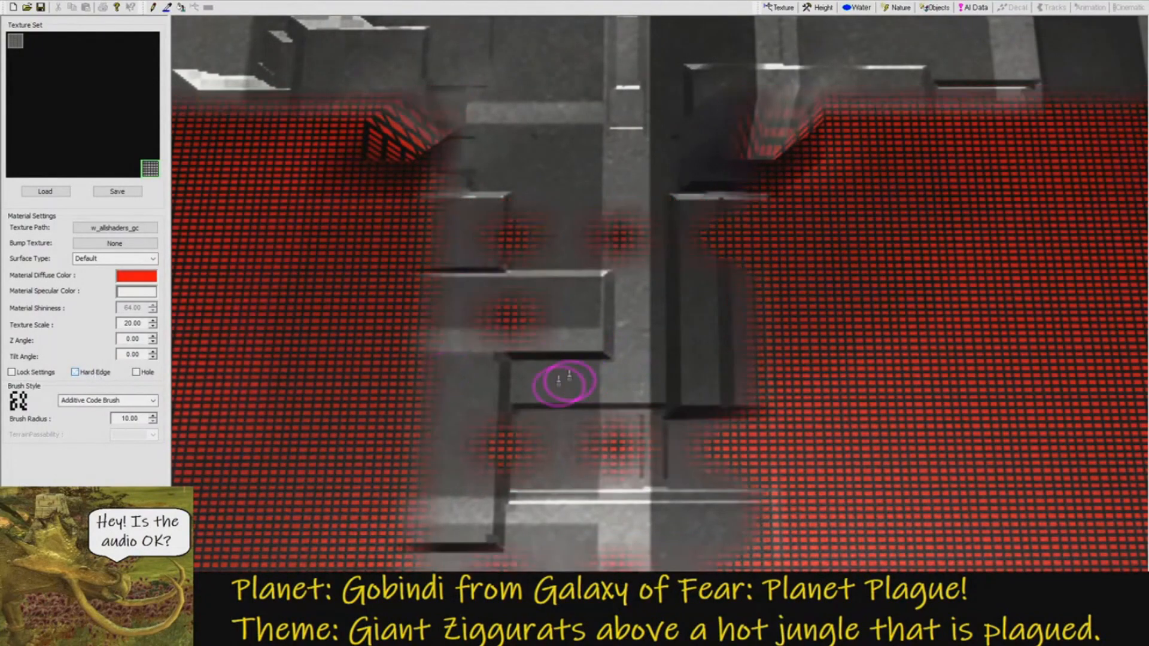
# Paint the w_kamino_paths texture over the test spots and turn on Hard Edge for the red grid texture.
pyautogui.click(17, 43)
pyautogui.moveTo(542, 250)
pyautogui.mouseDown()
pyautogui.moveTo(524, 293)
pyautogui.moveTo(689, 244)
pyautogui.moveTo(555, 228)
pyautogui.mouseUp()
pyautogui.click(151, 169)
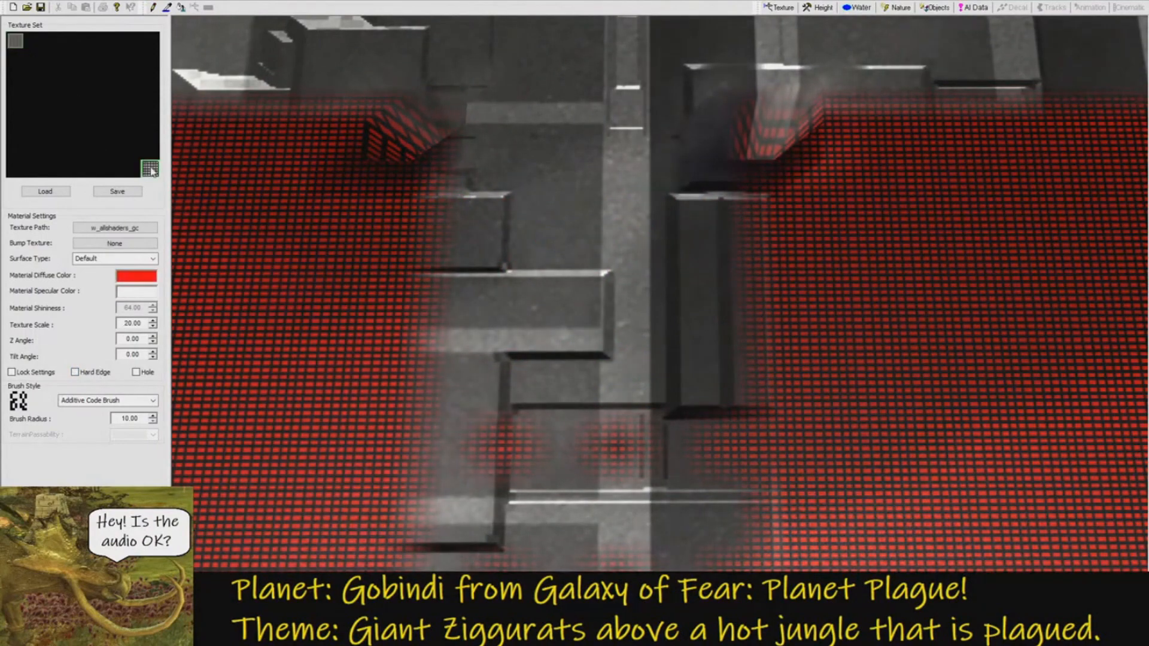
pyautogui.click(89, 374)
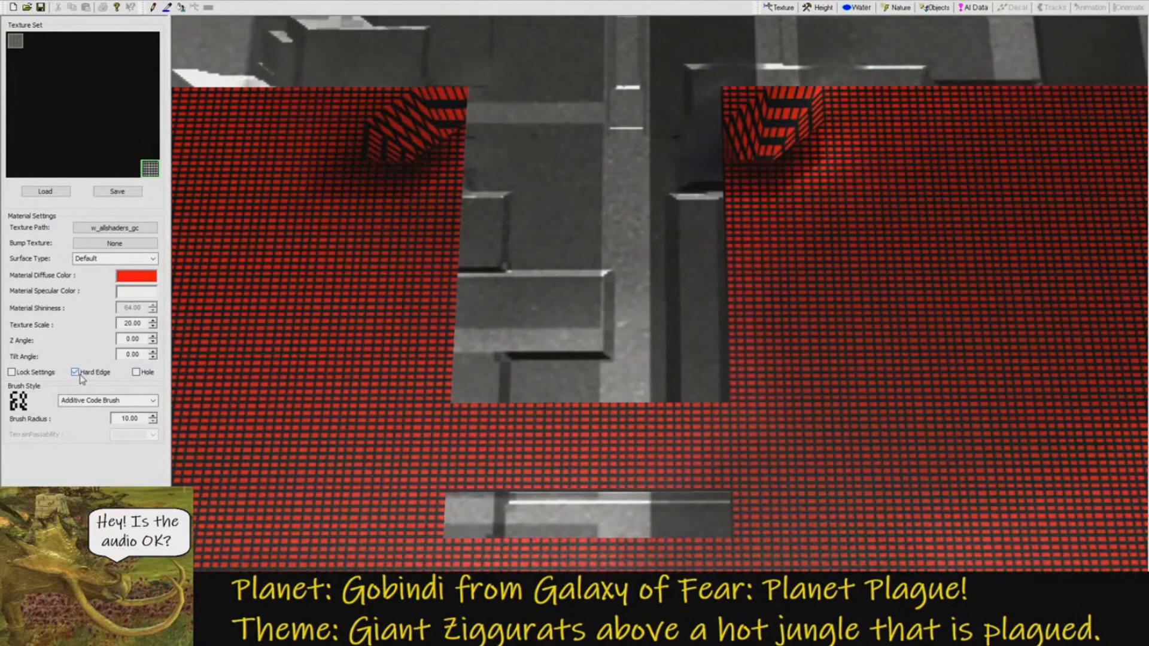
# Paint the w_kamino_paths texture over one red band that crosses the strip between the holes.
pyautogui.scroll(3, 584, 367)
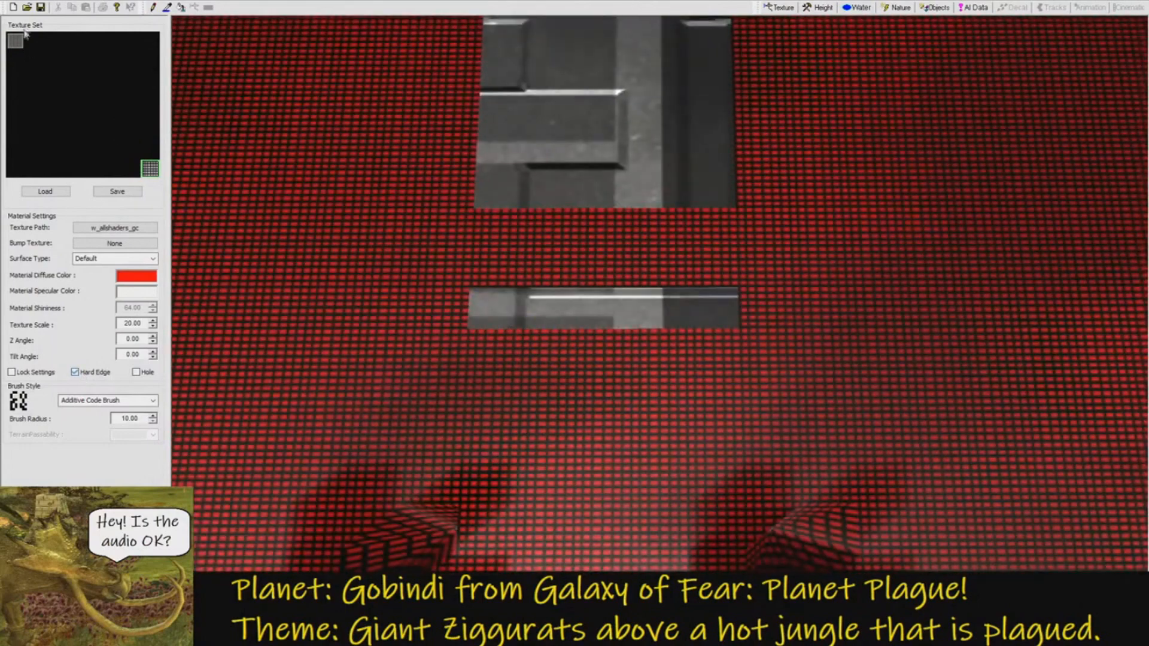
pyautogui.click(16, 40)
pyautogui.moveTo(458, 257); pyautogui.dragTo(712, 247)
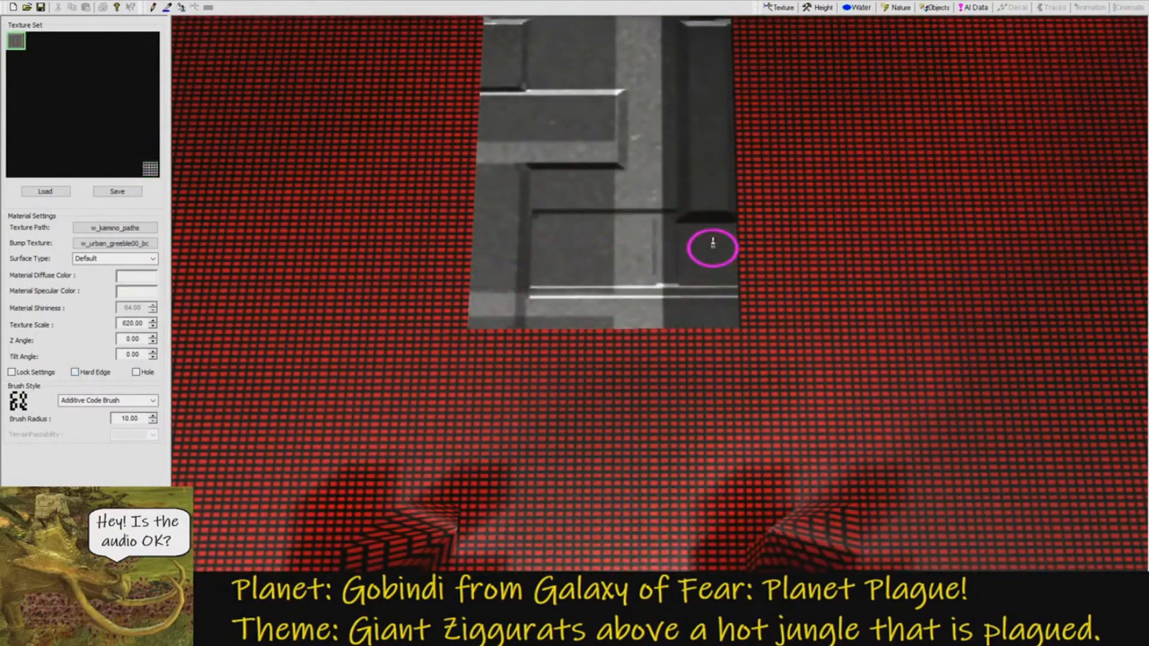
# Fill the whole strip between the two holes with the hard-edged red grid texture.
pyautogui.click(151, 168)
pyautogui.click(516, 275)
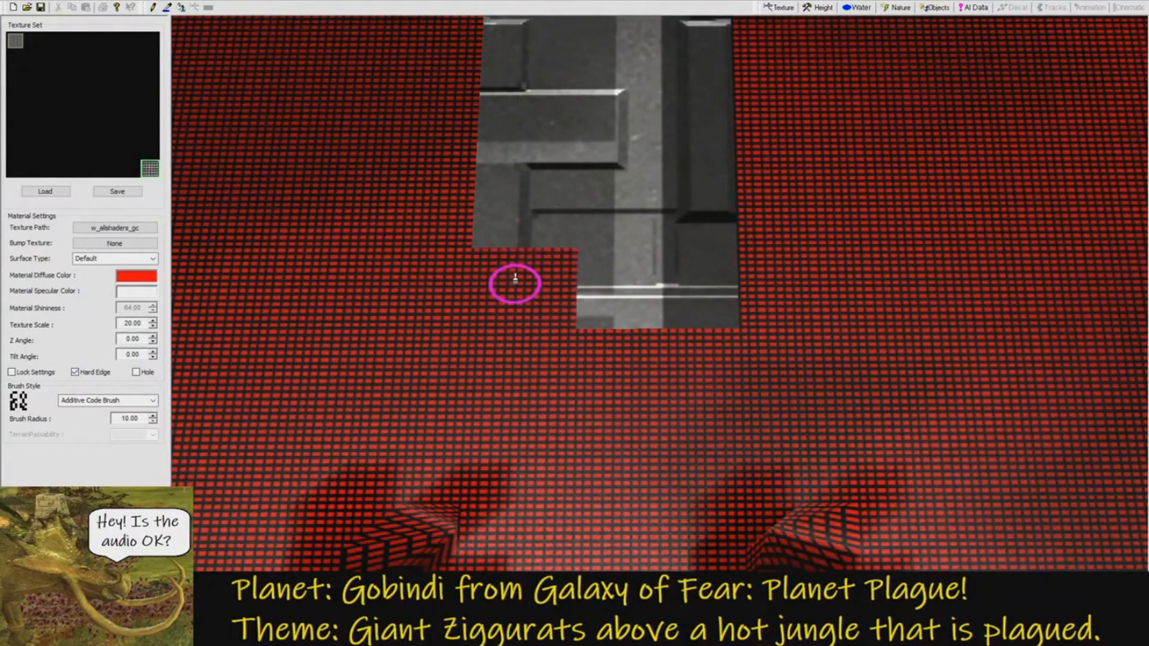
pyautogui.moveTo(625, 288); pyautogui.dragTo(636, 281)
pyautogui.moveTo(744, 285)
pyautogui.mouseDown()
pyautogui.moveTo(736, 195)
pyautogui.moveTo(518, 198)
pyautogui.moveTo(531, 128)
pyautogui.moveTo(733, 129)
pyautogui.mouseUp()
pyautogui.moveTo(733, 129); pyautogui.dragTo(711, 200, button='right')
pyautogui.moveTo(711, 199)
pyautogui.mouseDown()
pyautogui.moveTo(715, 225)
pyautogui.moveTo(602, 245)
pyautogui.moveTo(505, 244)
pyautogui.moveTo(501, 169)
pyautogui.moveTo(685, 174)
pyautogui.moveTo(700, 192)
pyautogui.mouseUp()
pyautogui.moveTo(698, 160); pyautogui.dragTo(699, 188, button='right')
pyautogui.moveTo(699, 182)
pyautogui.mouseDown()
pyautogui.moveTo(509, 165)
pyautogui.moveTo(527, 166)
pyautogui.mouseUp()
pyautogui.moveTo(547, 165); pyautogui.dragTo(564, 255, button='right')
pyautogui.scroll(-4, 566, 244)
pyautogui.moveTo(616, 329)
pyautogui.mouseDown(button='right')
pyautogui.moveTo(618, 241)
pyautogui.moveTo(779, 267)
pyautogui.moveTo(756, 297)
pyautogui.moveTo(825, 262)
pyautogui.moveTo(755, 280)
pyautogui.mouseUp(button='right')
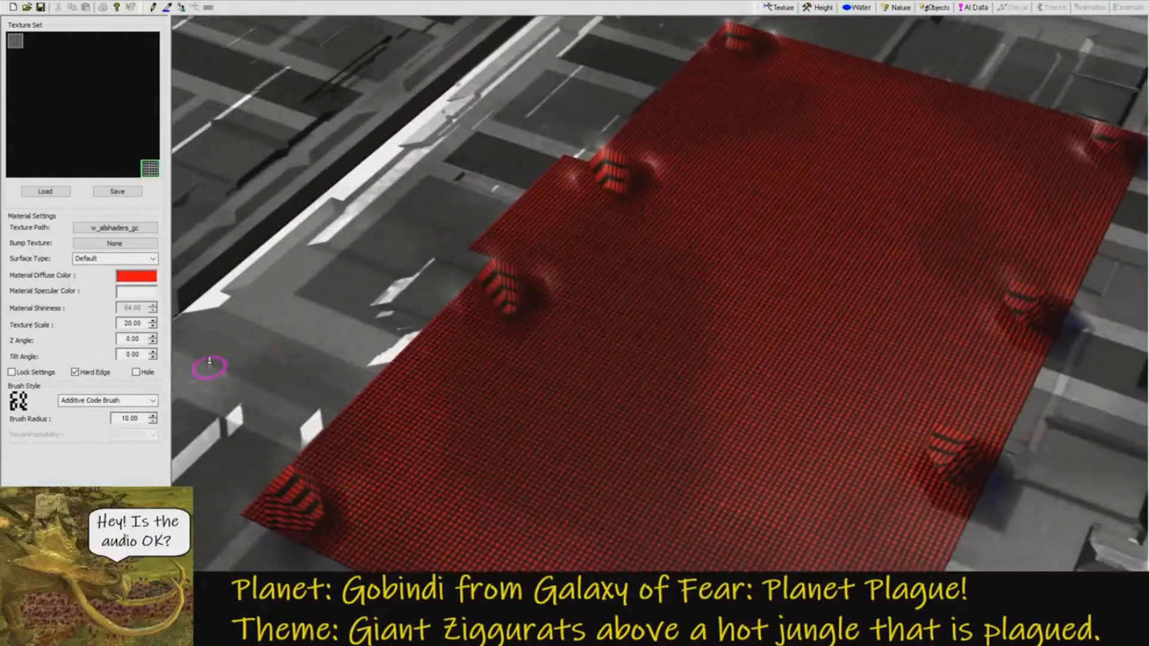
# Compare the red grid texture with Hard Edge on and off, leave it off, and turn the texture into a hole.
pyautogui.click(96, 372)
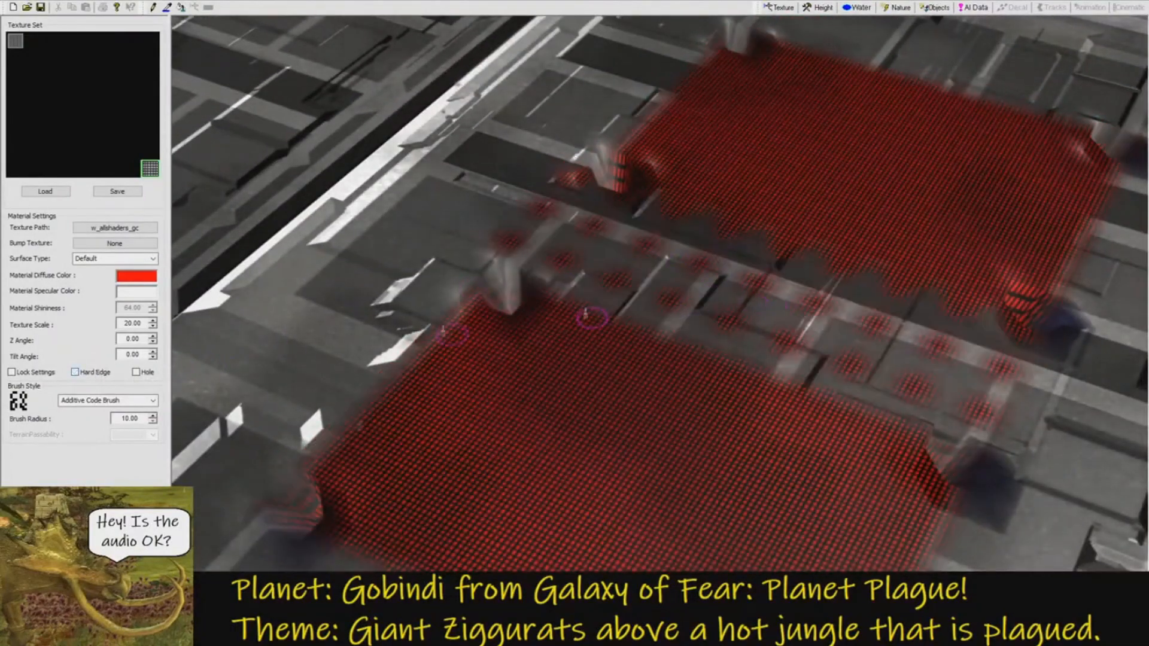
pyautogui.click(76, 372)
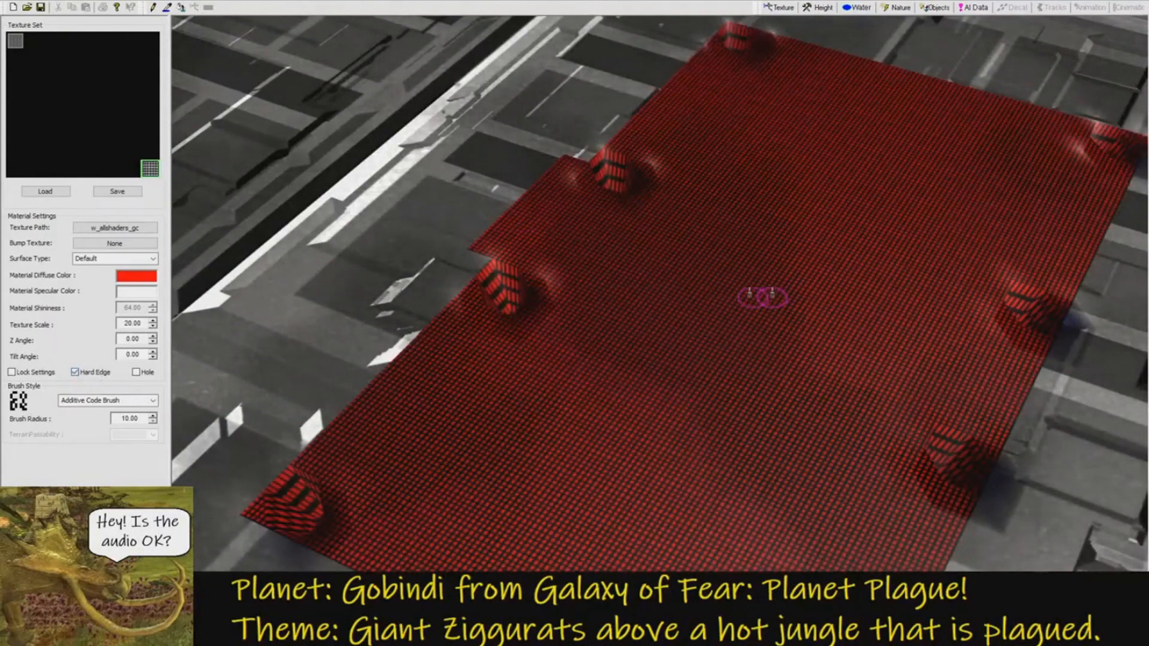
pyautogui.click(91, 374)
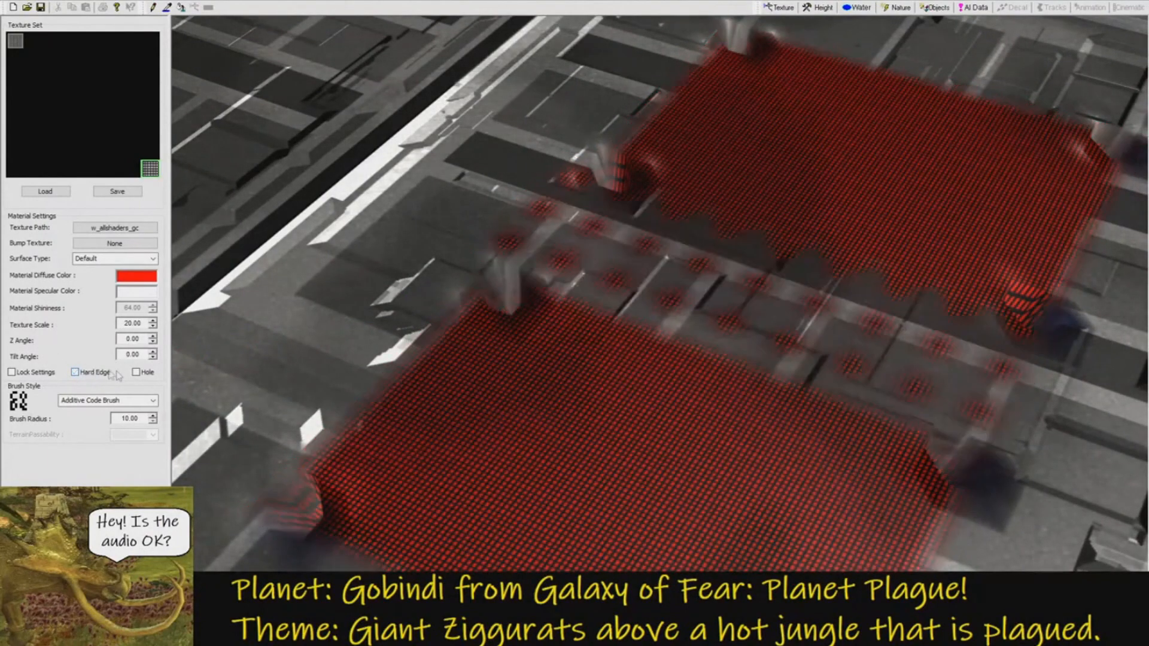
pyautogui.click(136, 372)
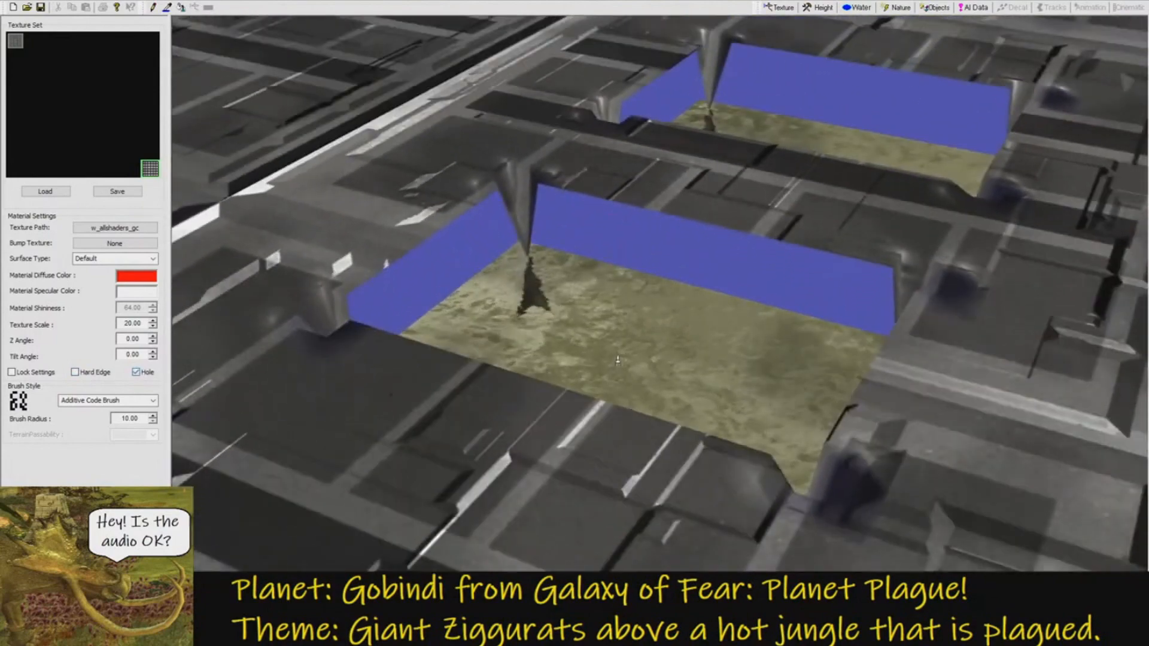
pyautogui.moveTo(617, 359); pyautogui.dragTo(583, 326, button='right')
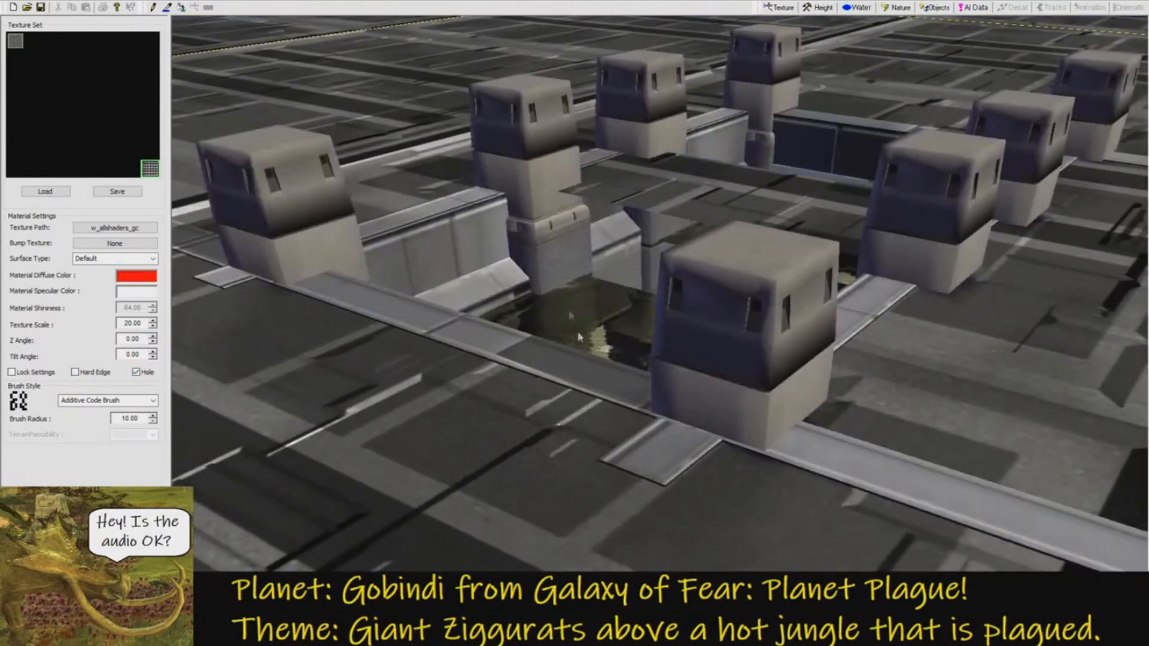
# Save the map as "tutorial water bridge" in the Xanofar Maps folder.
pyautogui.hotkey('ctrl', 's')
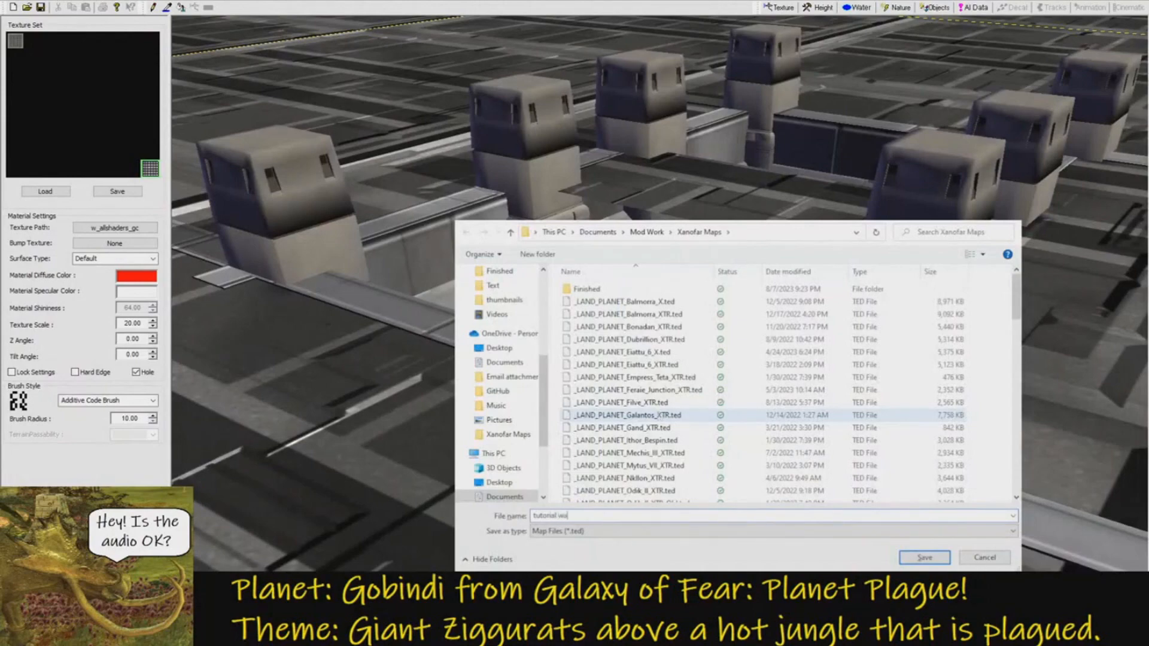
pyautogui.write('tutorial water bridge')
pyautogui.press('Return')
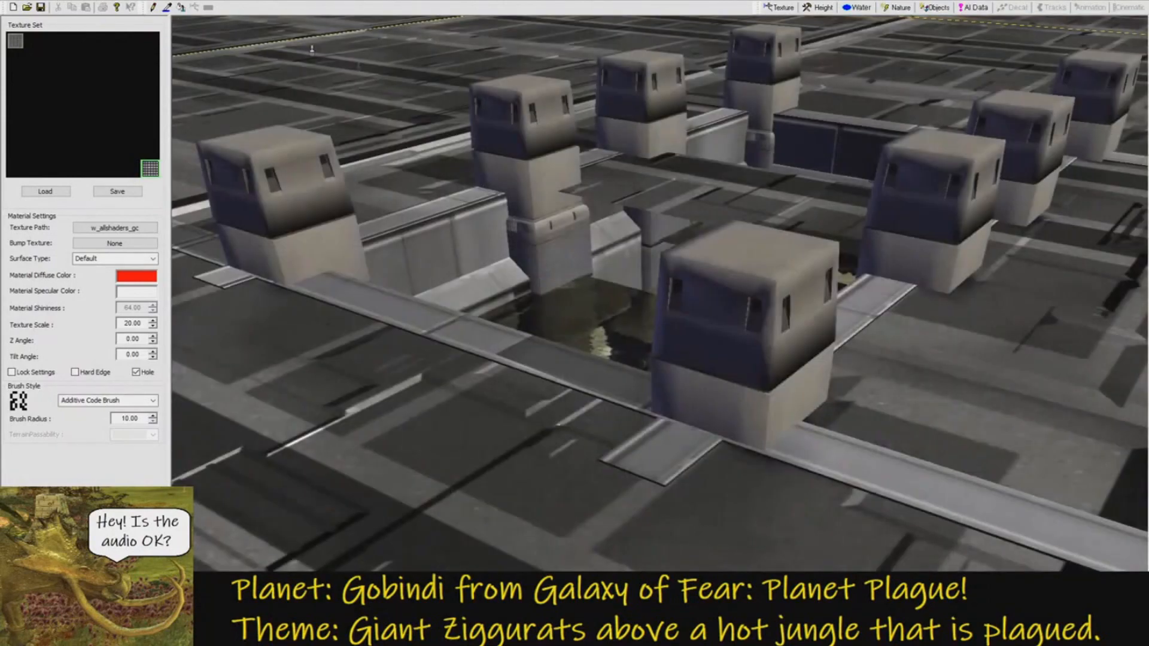
# Create a new map with the default settings, and reopen tutorial water bridge.ted.
pyautogui.click(12, 7)
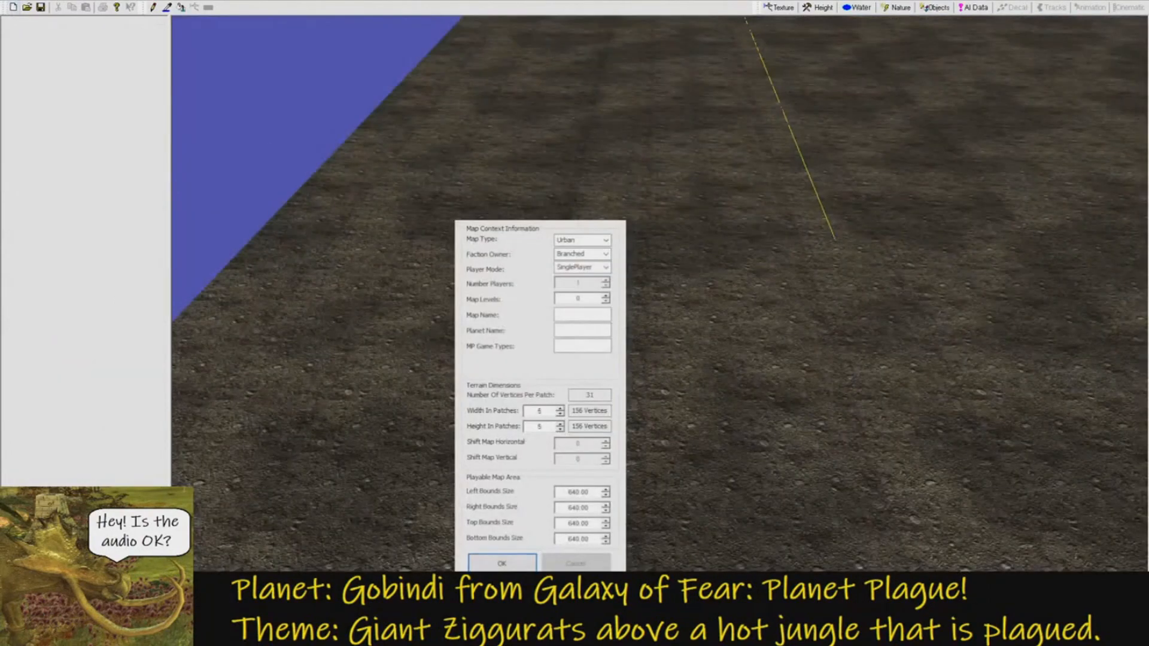
pyautogui.press('Return')
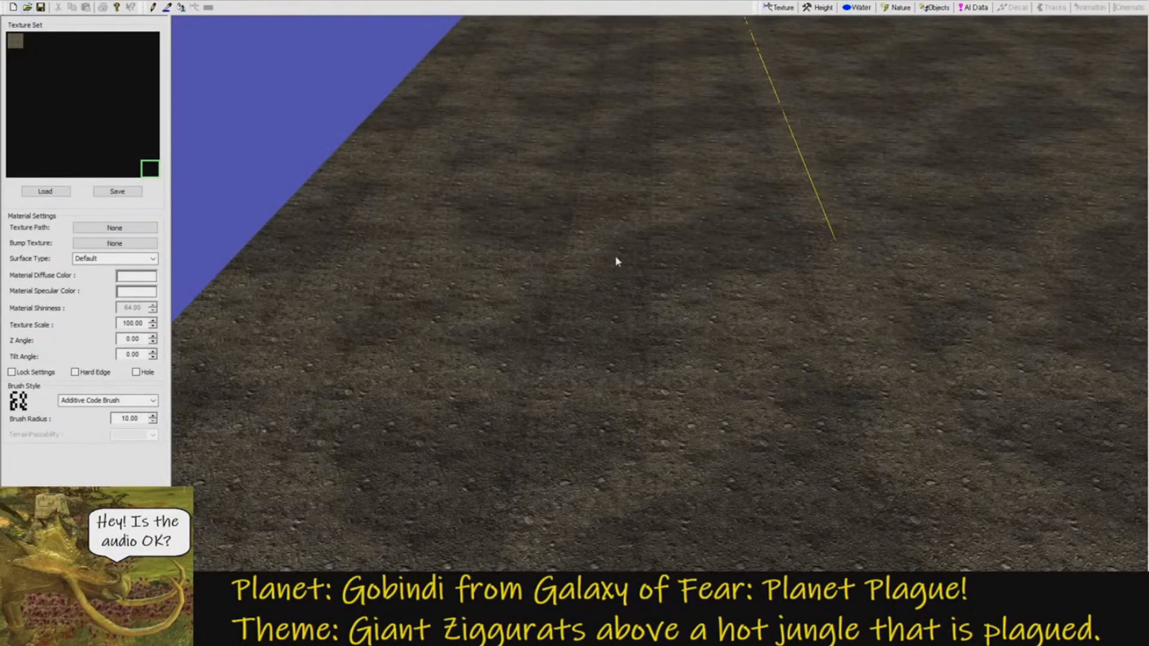
pyautogui.hotkey('ctrl', 'o')
pyautogui.scroll(-15, 685, 364)
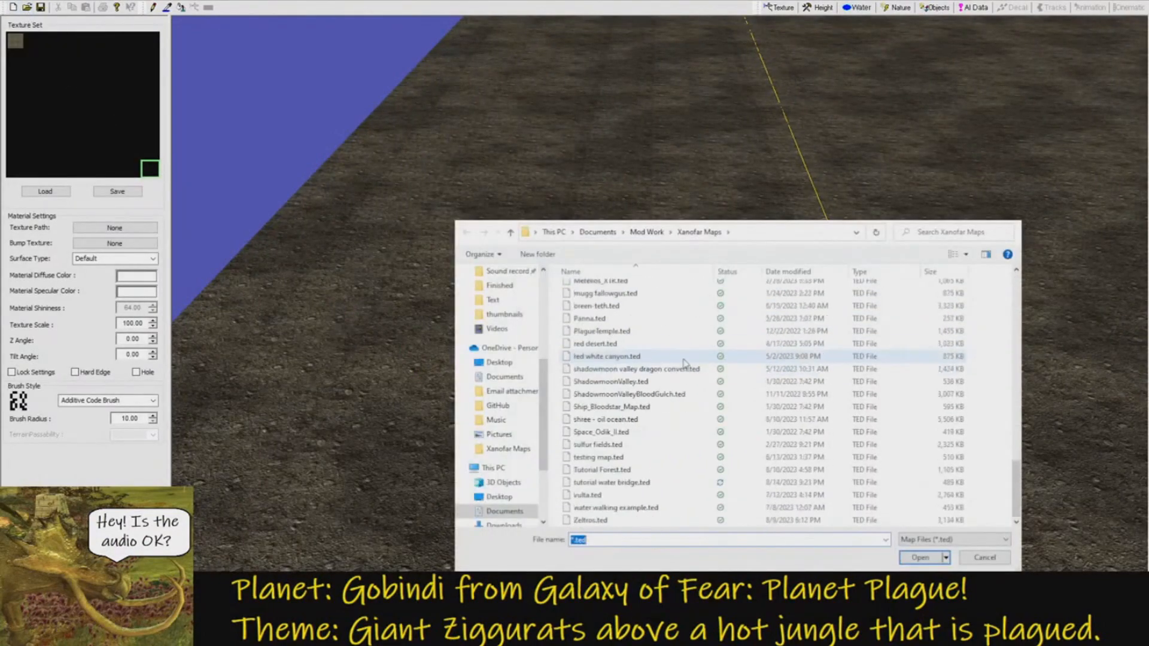
pyautogui.doubleClick(622, 483)
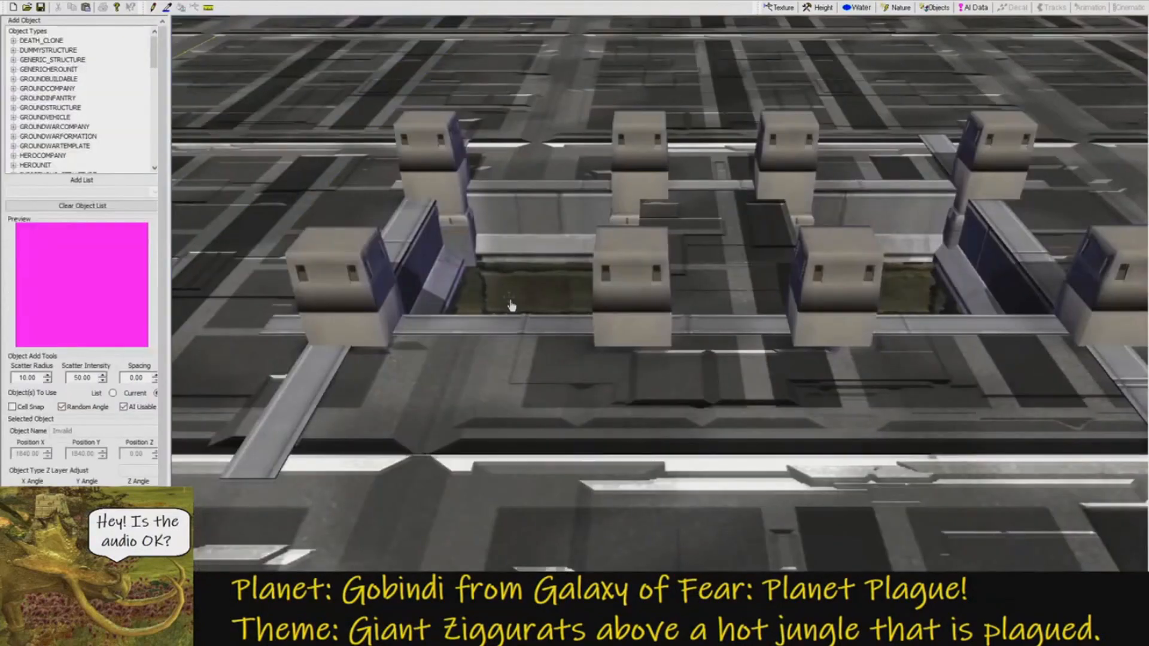
# Examine the reloaded map's towers, sunken walls, water-filled holes and the strip between them from several angles.
pyautogui.moveTo(510, 305); pyautogui.dragTo(825, 209, button='middle')
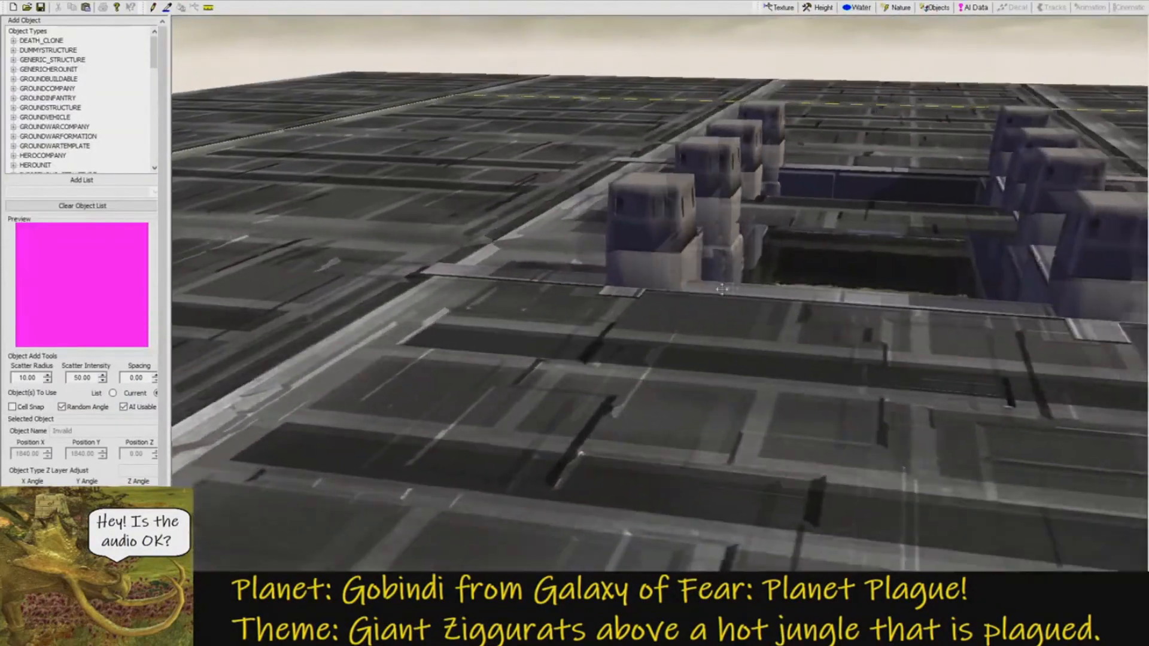
pyautogui.moveTo(826, 210); pyautogui.dragTo(799, 265, button='right')
pyautogui.scroll(4, 796, 267)
pyautogui.moveTo(792, 270); pyautogui.dragTo(846, 279, button='middle')
pyautogui.scroll(-5, 750, 290)
pyautogui.scroll(3, 818, 362)
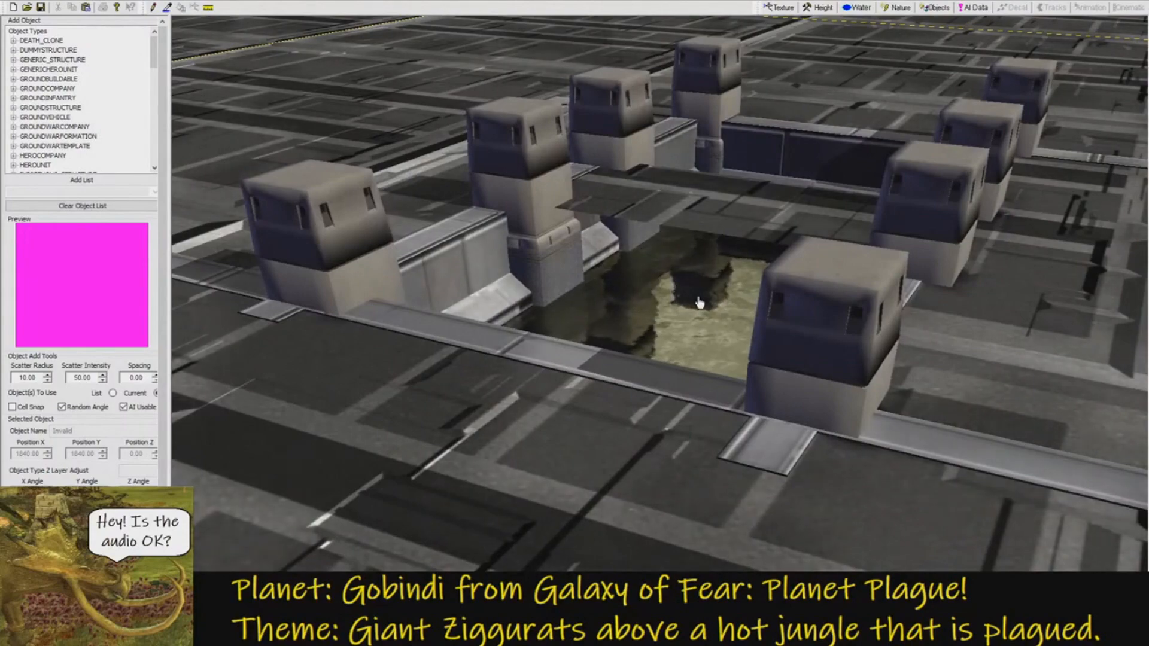
pyautogui.scroll(6, 682, 259)
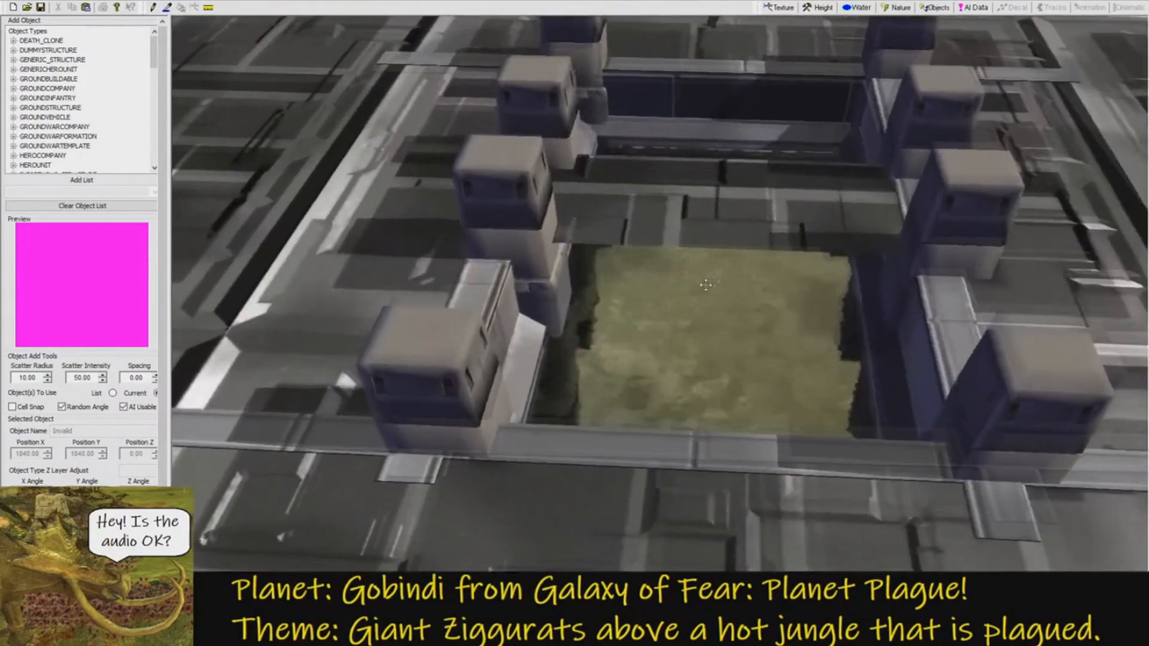
pyautogui.scroll(-5, 682, 256)
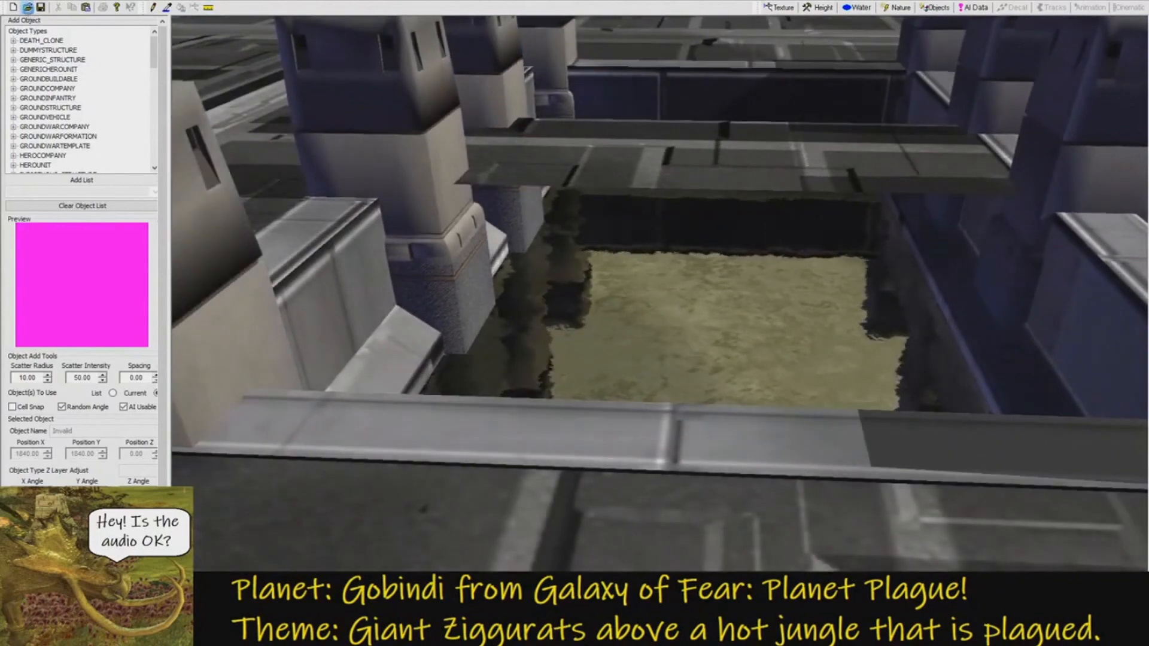
# Open the _Mod_Land_Xelphatol_XTR_Mountain_Fo map from the Finished folder inside Xanofar Maps.
pyautogui.scroll(4, 521, 326)
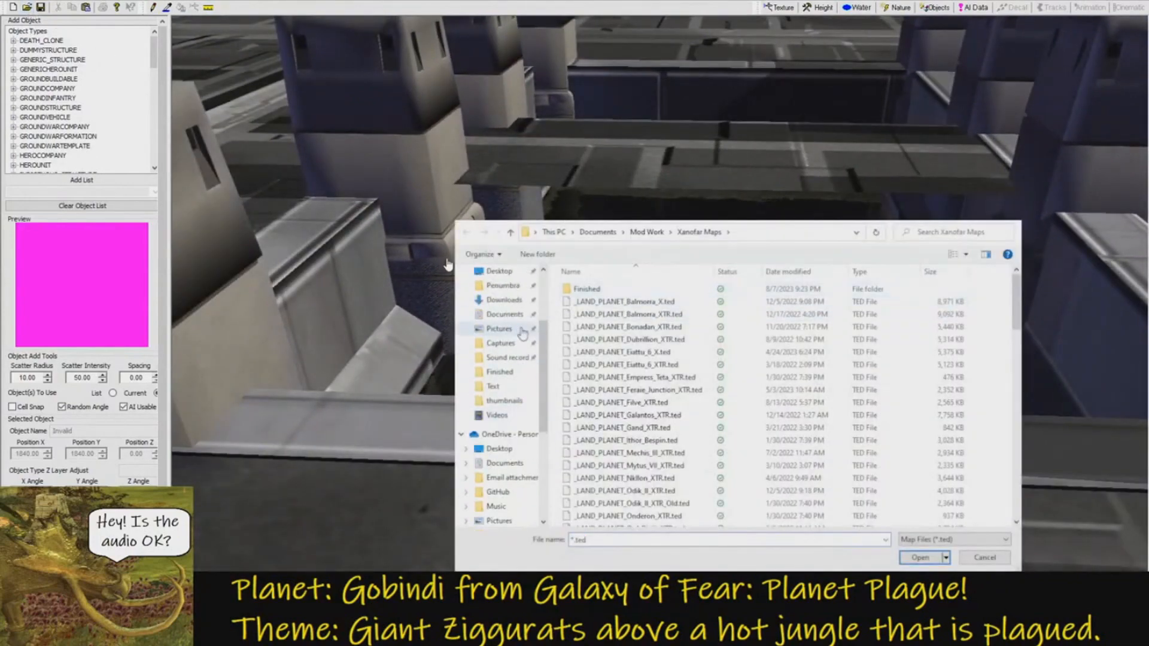
pyautogui.click(509, 316)
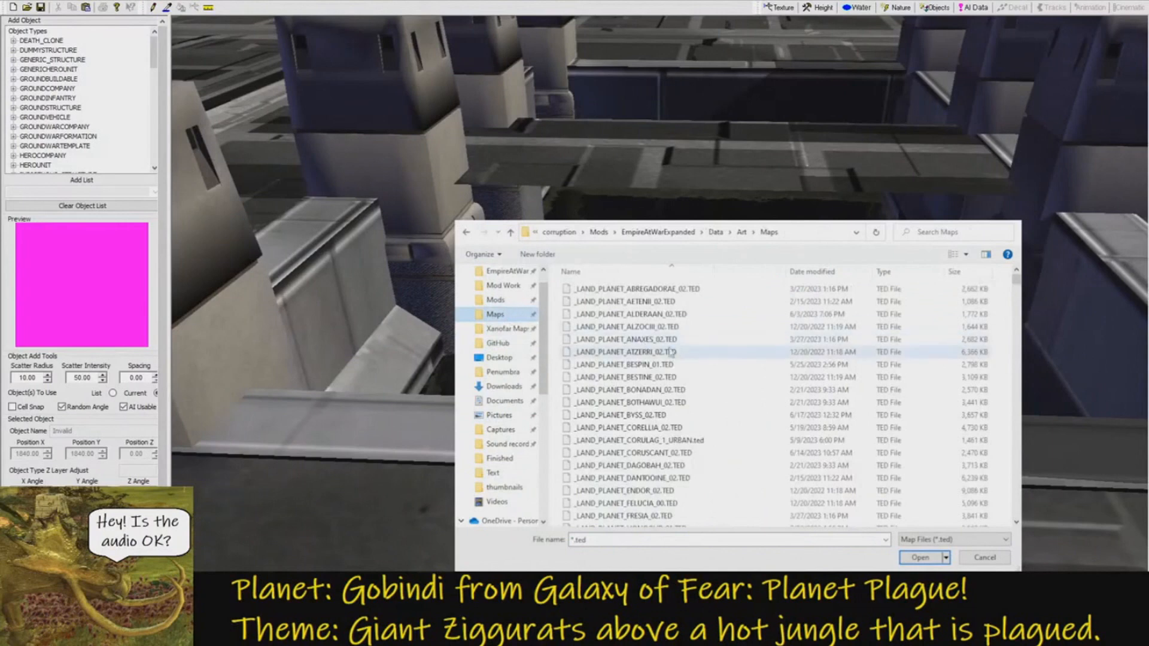
pyautogui.scroll(1, 508, 335)
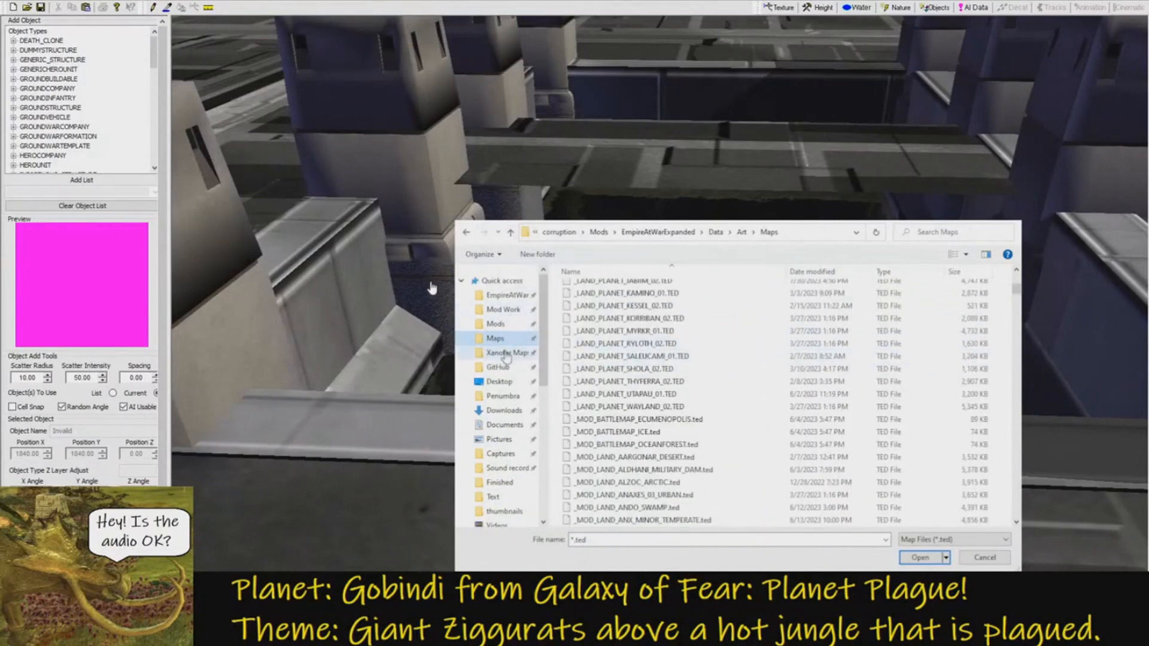
pyautogui.click(506, 352)
pyautogui.click(622, 302)
pyautogui.doubleClick(587, 288)
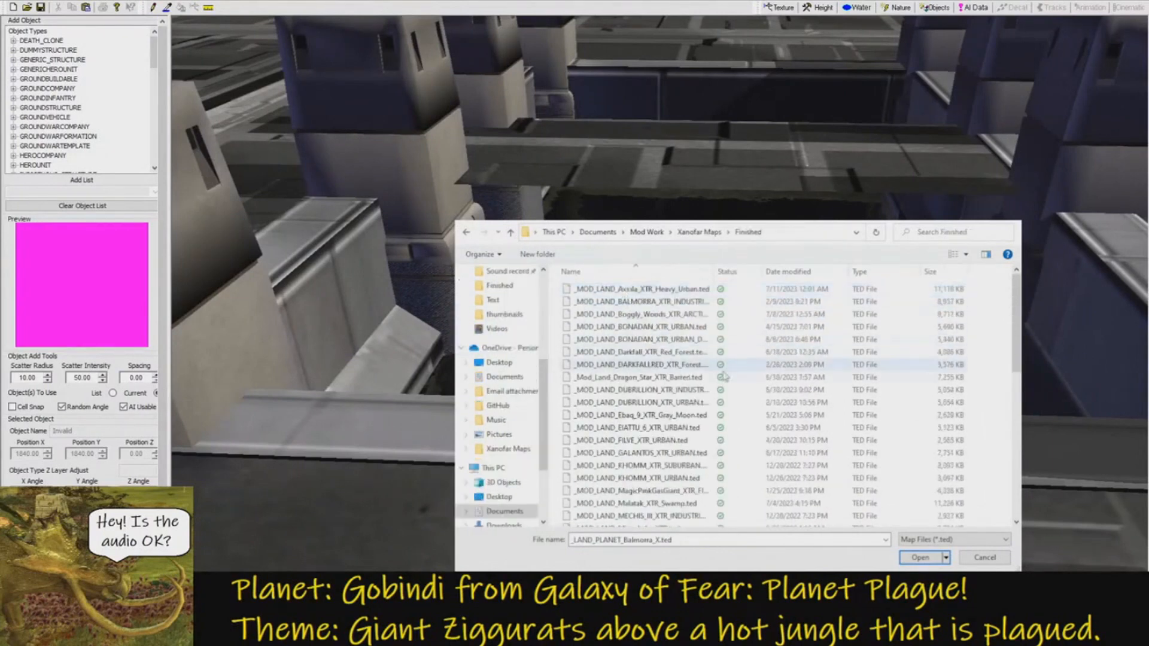
pyautogui.scroll(-10, 675, 366)
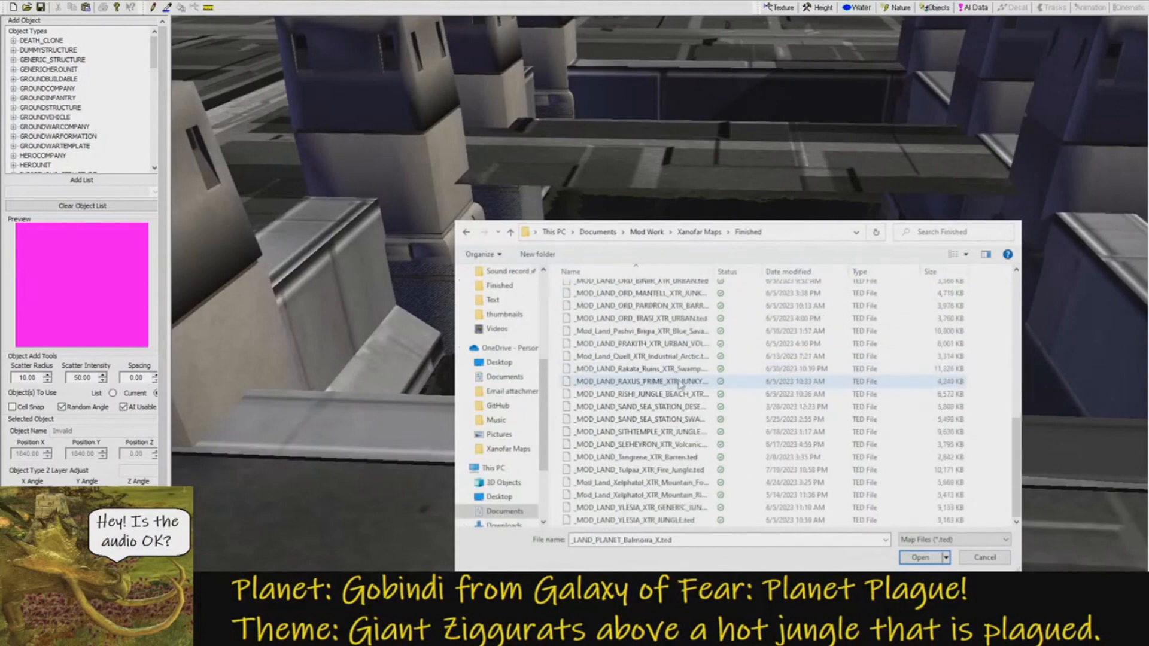
pyautogui.doubleClick(651, 483)
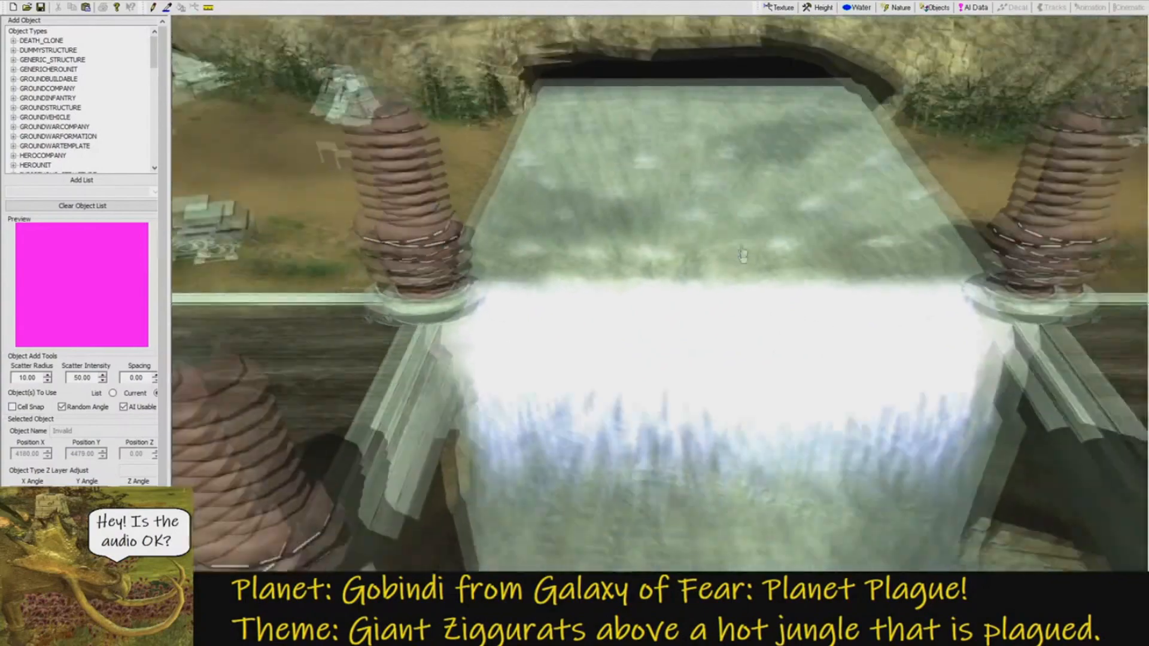
# Examine the mountain map's waterfall, its coloured passability overlay and the sunken pools beside the wooden platforms.
pyautogui.scroll(5, 748, 250)
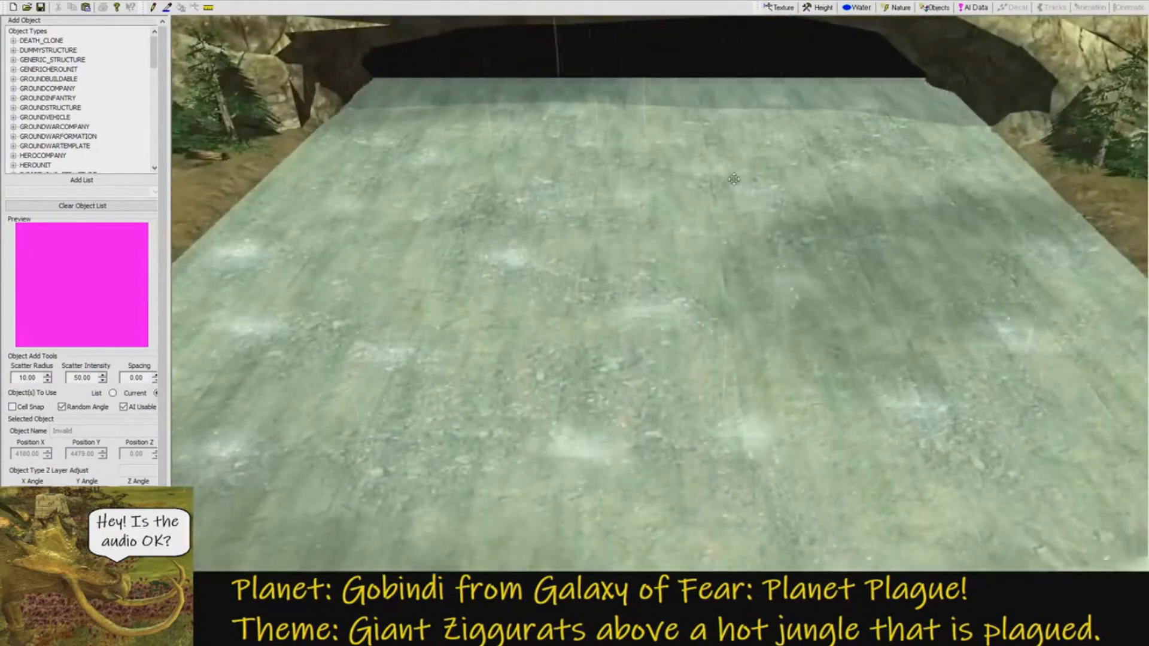
pyautogui.scroll(2, 733, 186)
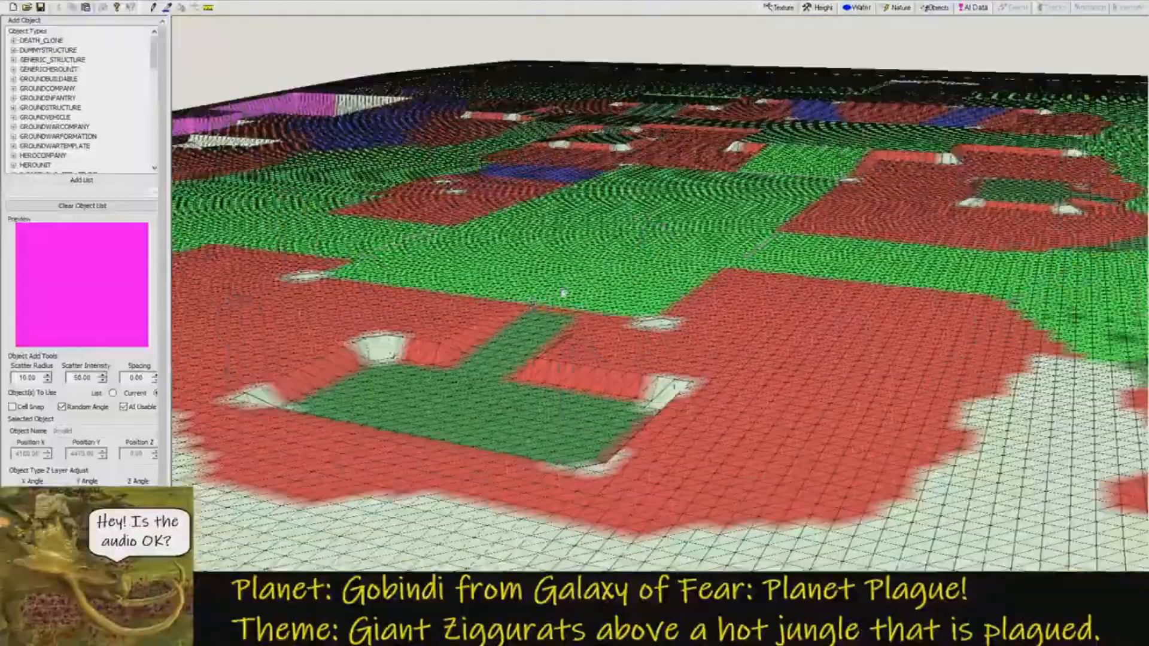
pyautogui.scroll(-2, 571, 348)
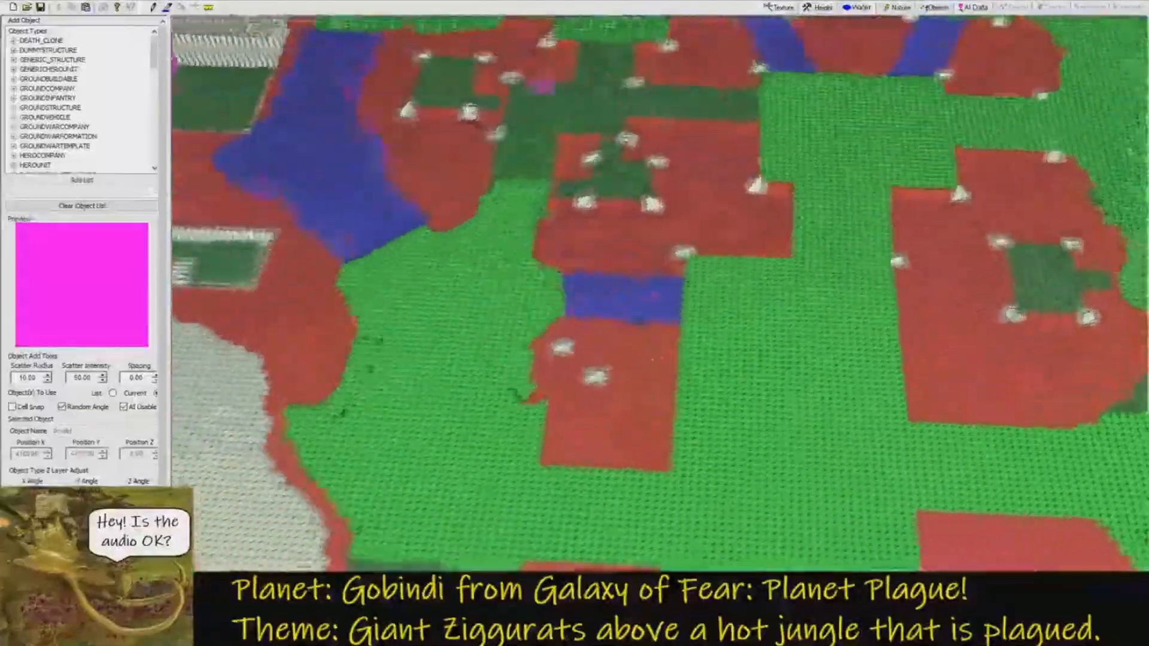
pyautogui.scroll(1, 680, 364)
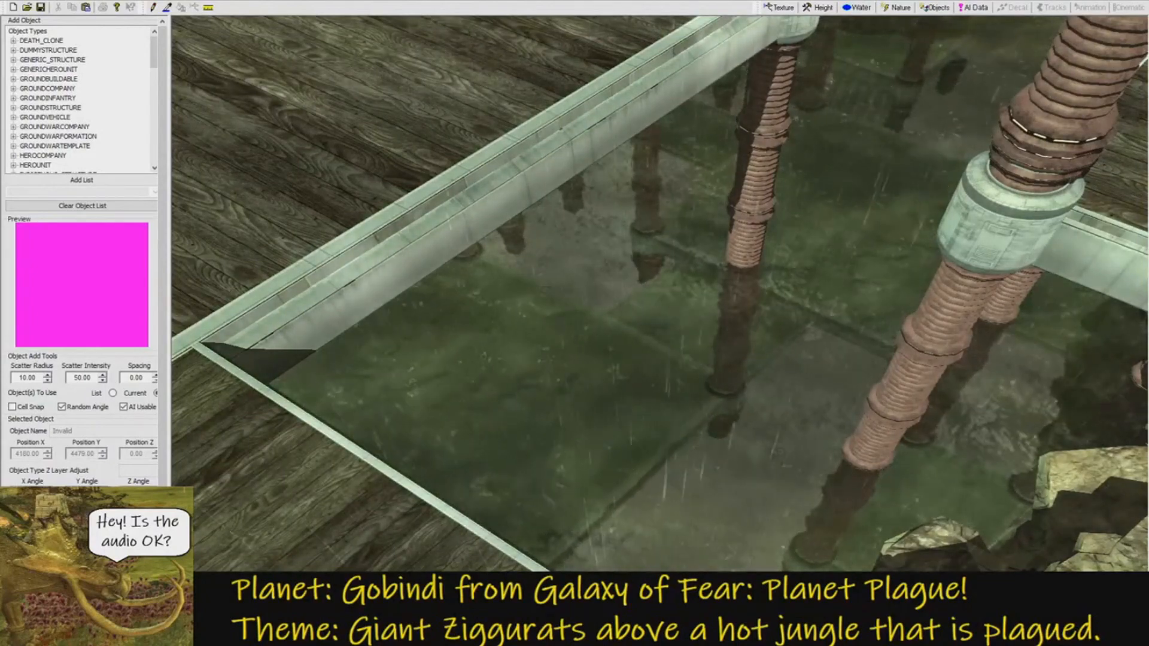
pyautogui.moveTo(413, 371); pyautogui.dragTo(468, 264, button='middle')
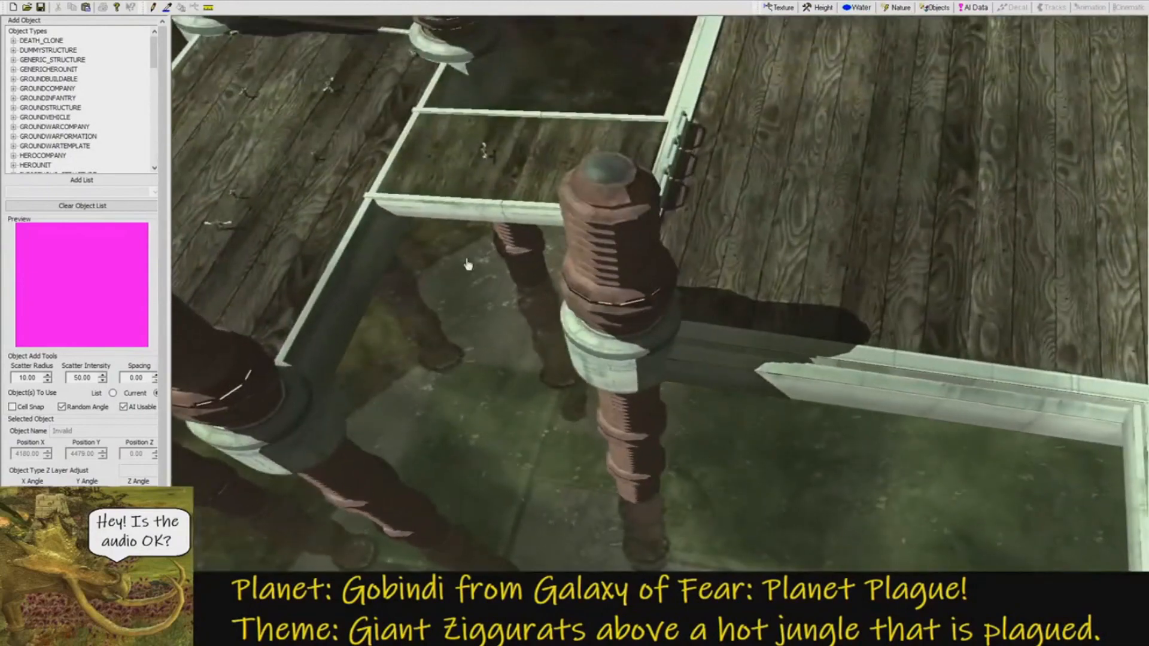
# Inspect the wooden bridge between the pools with objects hidden and shown, and with the passability overlay on and off.
pyautogui.press('h')
pyautogui.press('p')
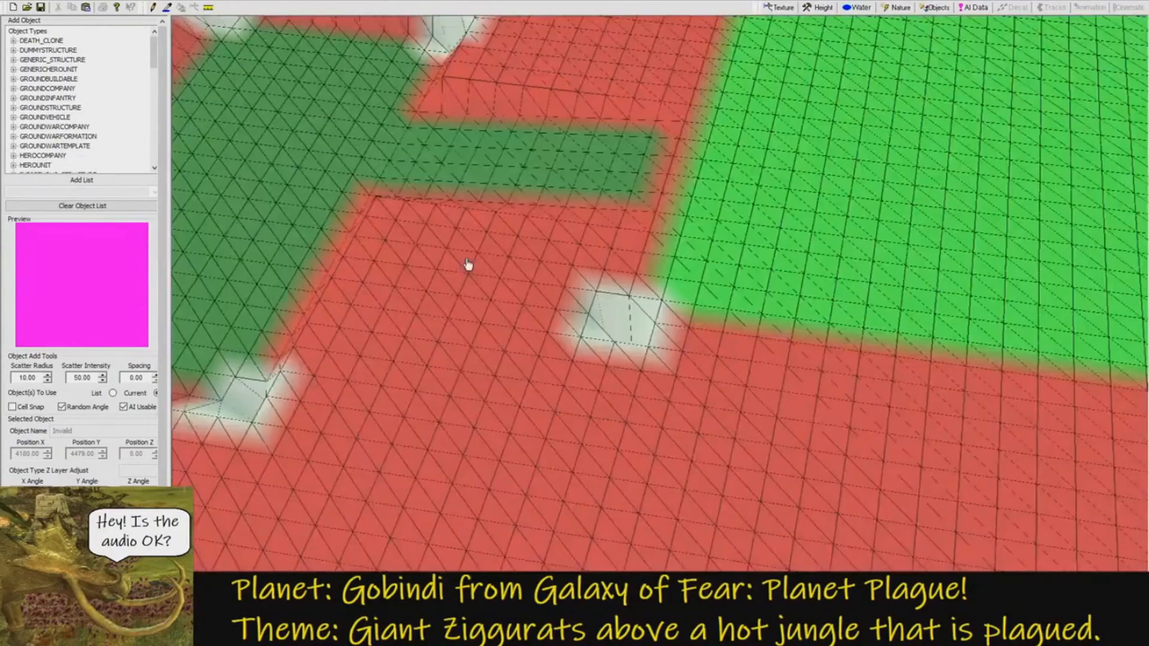
pyautogui.moveTo(502, 252); pyautogui.dragTo(635, 365, button='middle')
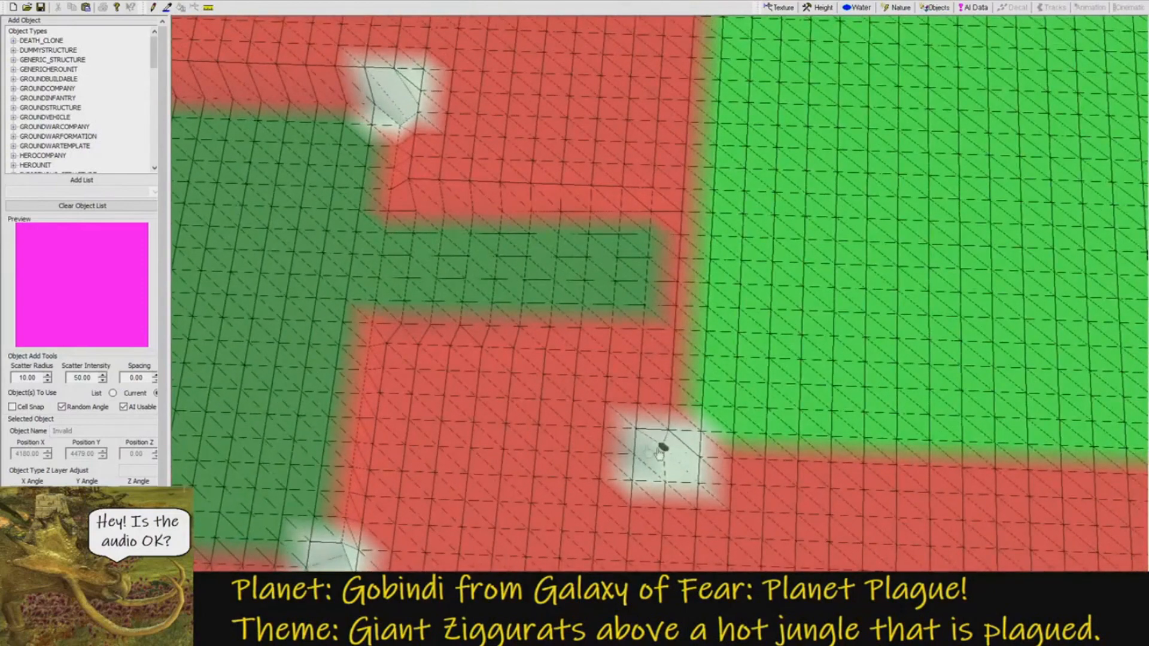
pyautogui.press('p')
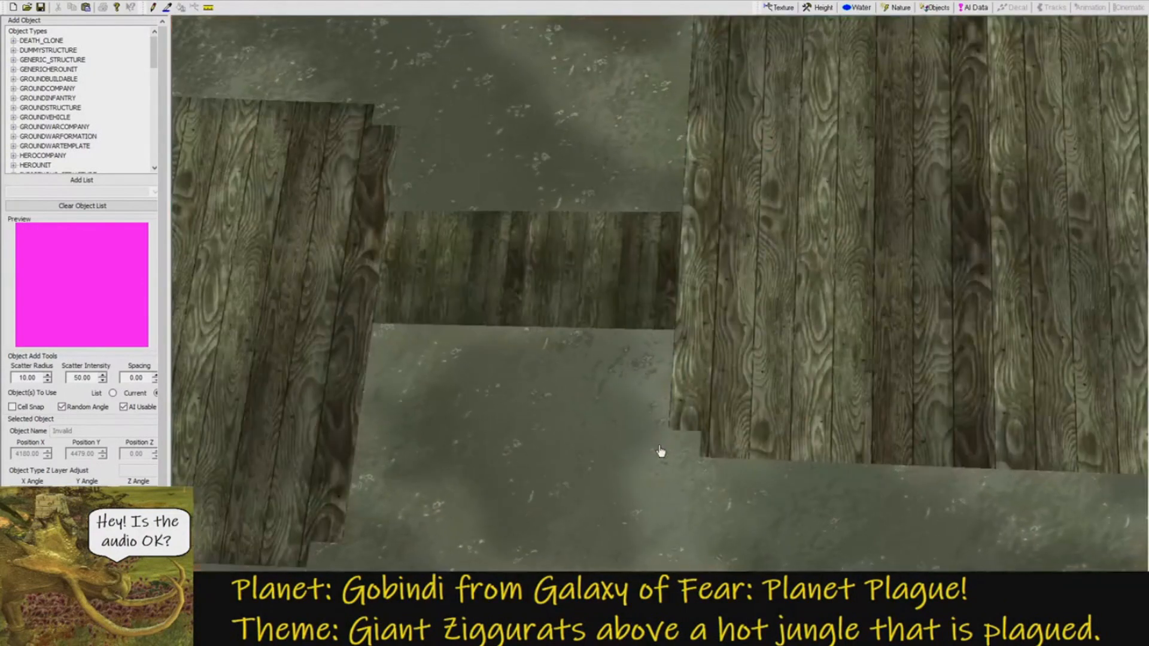
pyautogui.press('o')
pyautogui.moveTo(652, 436); pyautogui.dragTo(636, 381, button='middle')
pyautogui.press('p')
pyautogui.moveTo(680, 295); pyautogui.dragTo(200, 281, button='middle')
pyautogui.press('p')
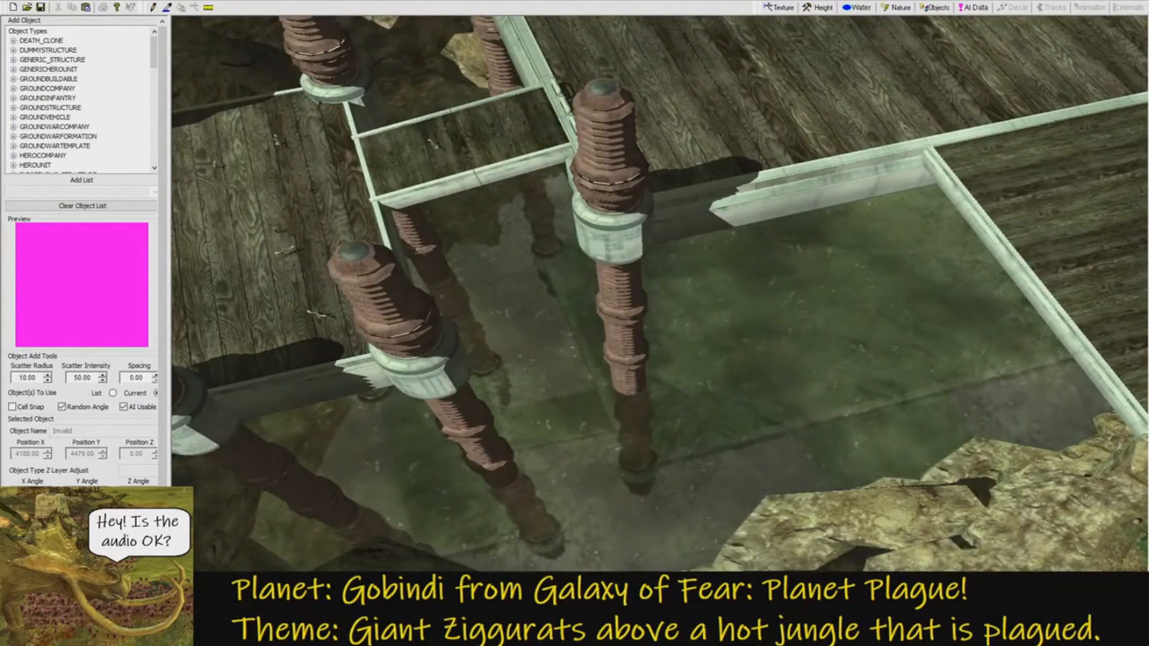
pyautogui.moveTo(658, 293); pyautogui.dragTo(538, 294, button='middle')
pyautogui.moveTo(539, 293); pyautogui.dragTo(440, 237, button='right')
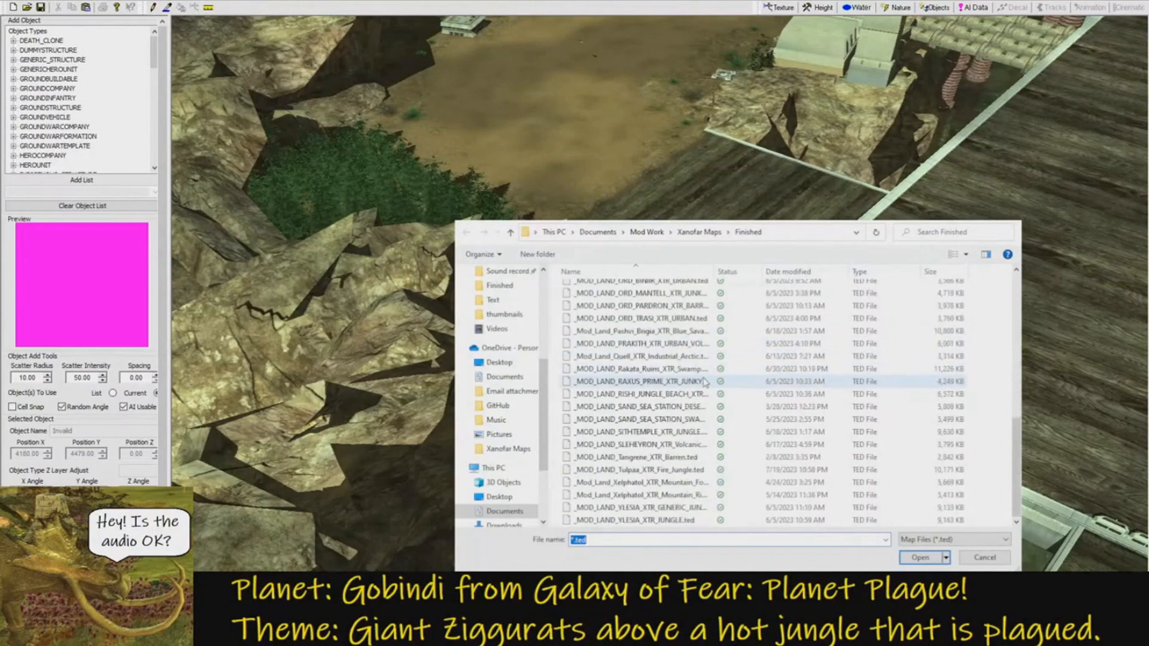
# Open the _MOD_LAND_SAND_SEA_STATION_DES map from the Finished folder and examine the sand areas below its raised platforms and towers.
pyautogui.doubleClick(691, 407)
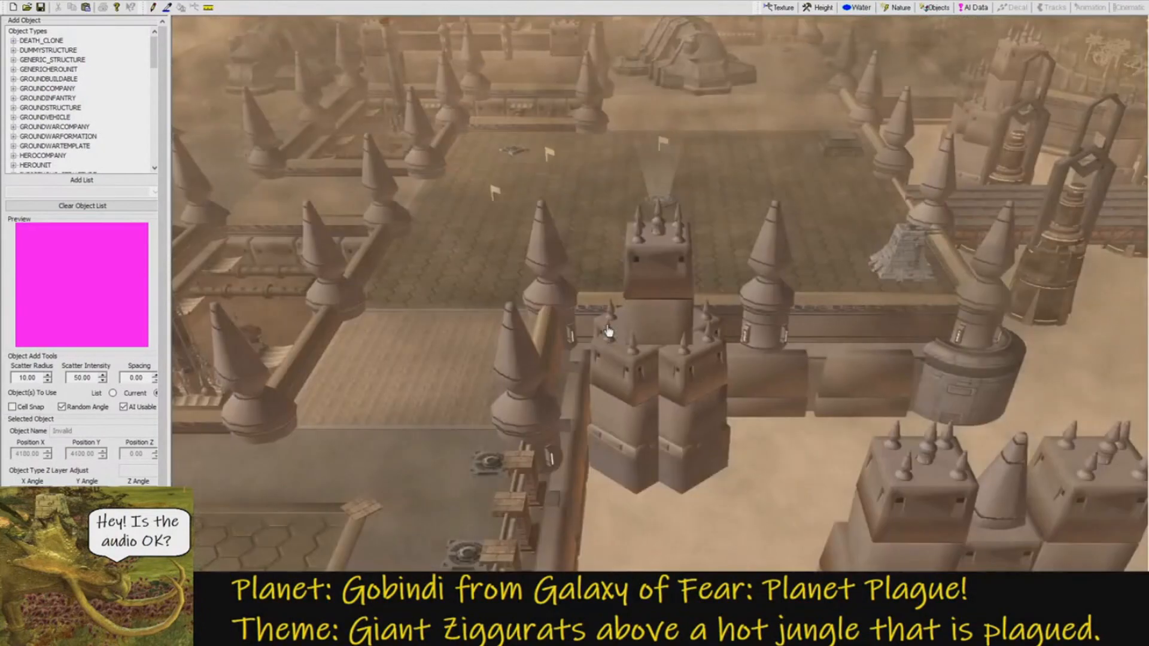
pyautogui.moveTo(608, 328); pyautogui.dragTo(709, 359, button='middle')
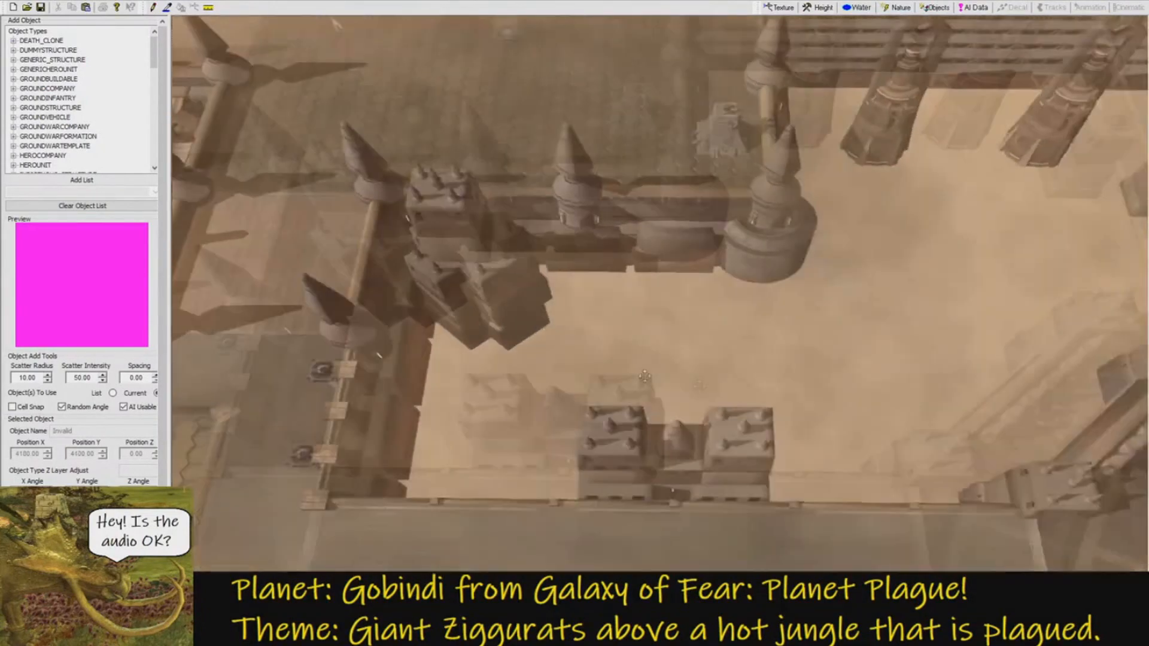
pyautogui.moveTo(709, 359); pyautogui.dragTo(776, 362, button='right')
pyautogui.scroll(4, 776, 363)
pyautogui.moveTo(764, 356); pyautogui.dragTo(741, 367, button='middle')
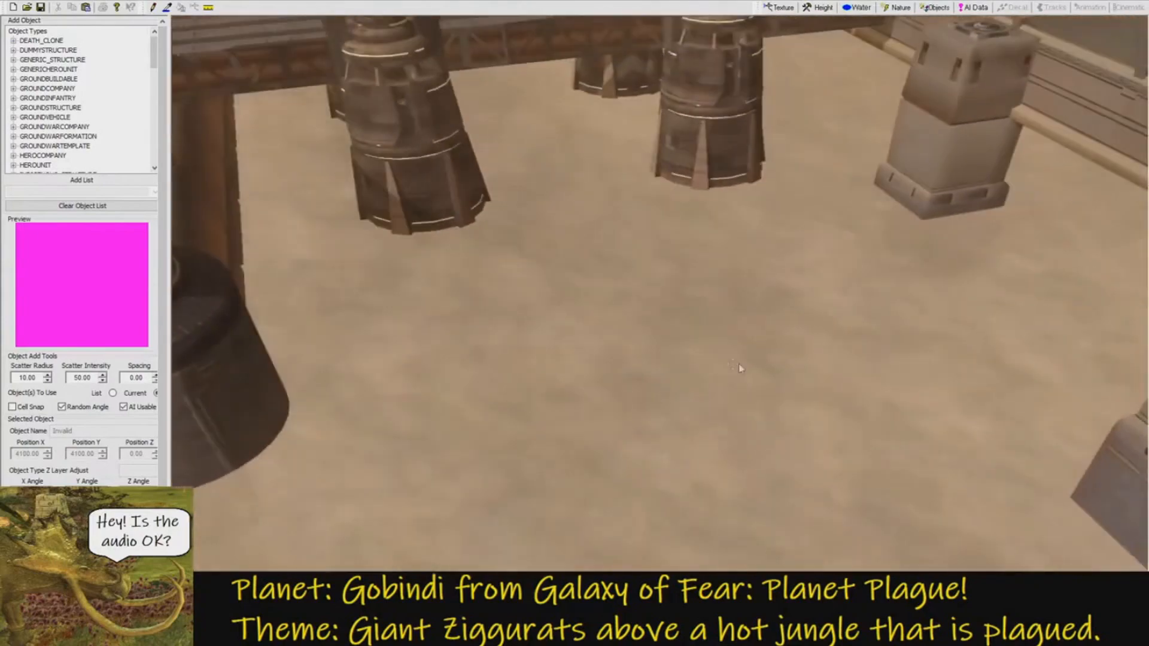
pyautogui.moveTo(741, 367); pyautogui.dragTo(728, 295, button='right')
pyautogui.moveTo(728, 295); pyautogui.dragTo(779, 328, button='middle')
pyautogui.scroll(-5, 777, 329)
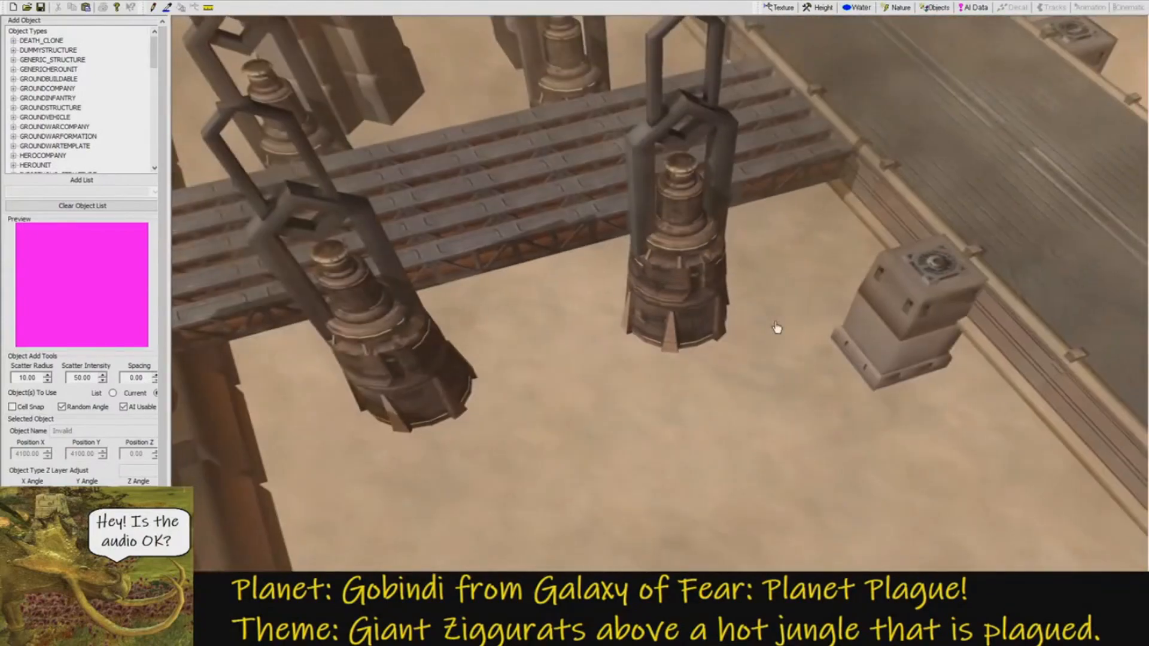
# Compare the sand station map's lowered sand areas with objects hidden and the passability overlay on and off.
pyautogui.press('p')
pyautogui.press('p')
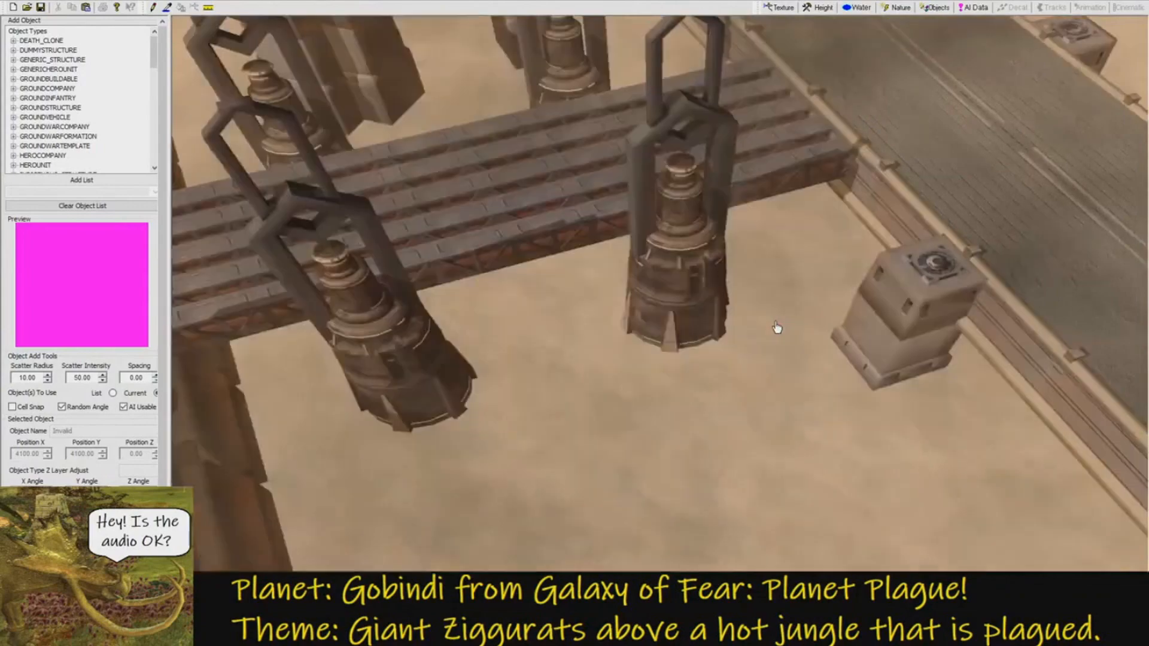
pyautogui.scroll(-3, 776, 327)
pyautogui.scroll(-8, 767, 318)
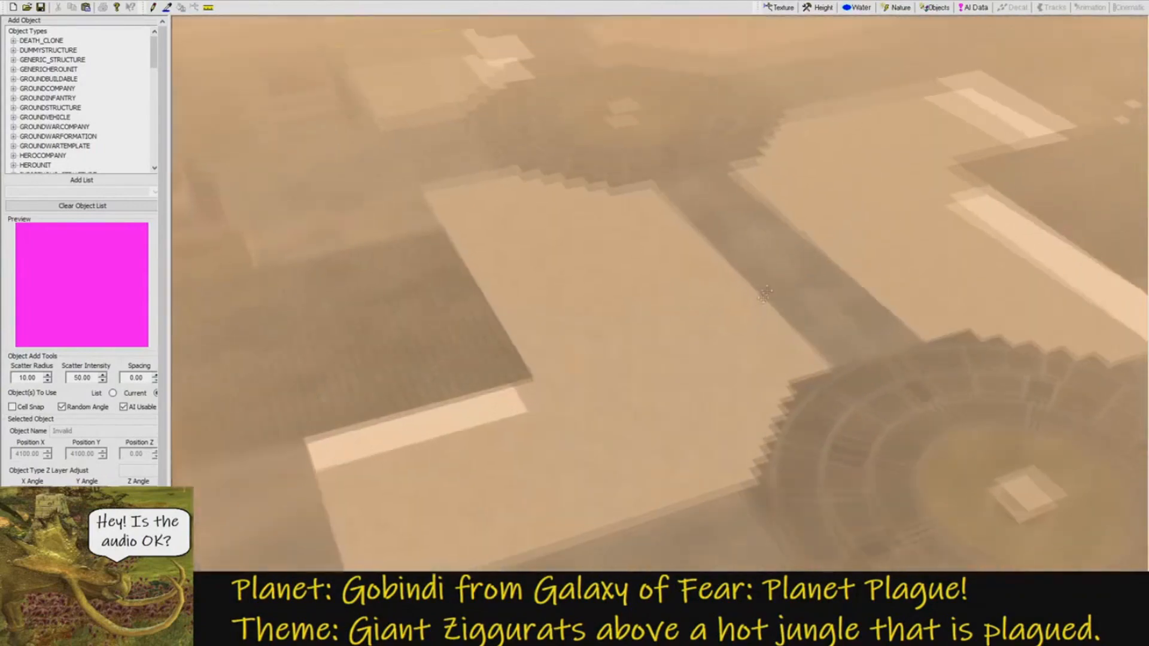
pyautogui.moveTo(766, 318); pyautogui.dragTo(770, 313, button='right')
pyautogui.press('p')
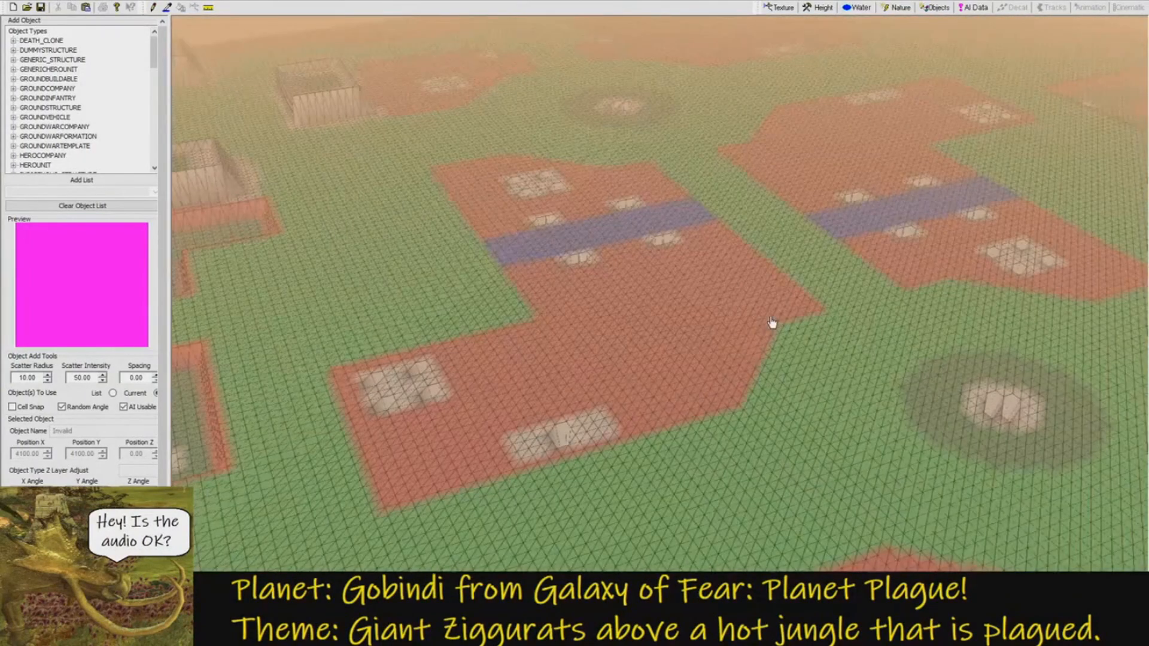
pyautogui.scroll(-10, 772, 323)
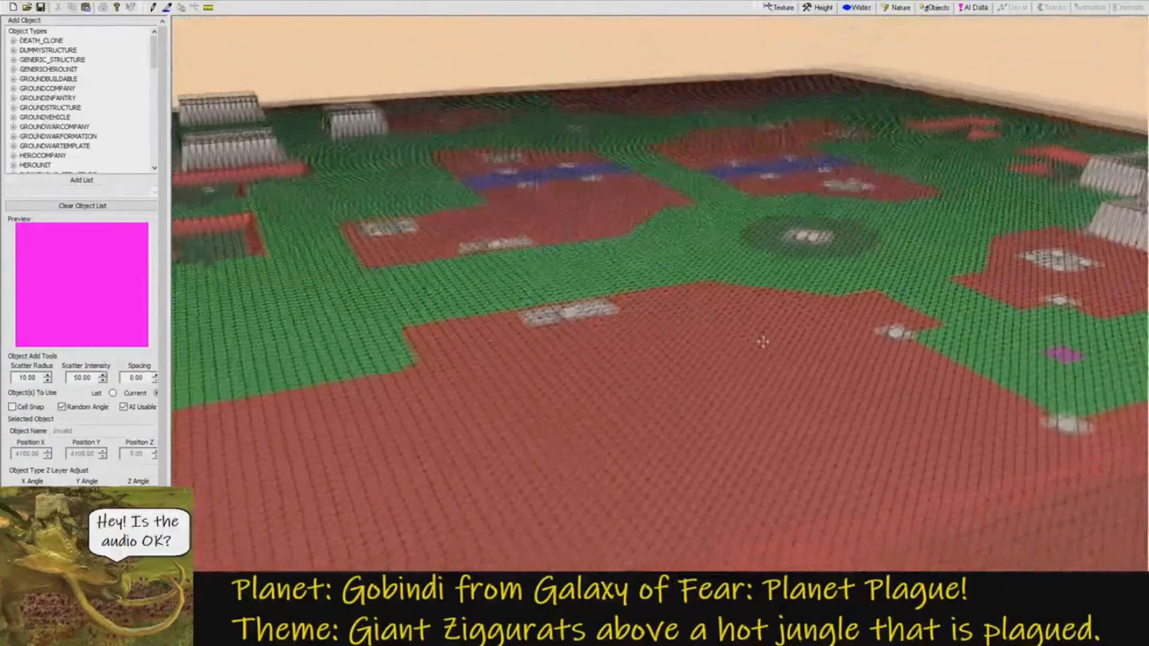
# Inspect the coloured passability cells around the blue bridge strips that cross the red sand areas.
pyautogui.moveTo(763, 342)
pyautogui.mouseDown(button='right')
pyautogui.moveTo(777, 354)
pyautogui.moveTo(770, 329)
pyautogui.mouseUp(button='right')
pyautogui.moveTo(771, 329); pyautogui.dragTo(903, 439, button='middle')
pyautogui.moveTo(902, 439); pyautogui.dragTo(928, 361, button='right')
pyautogui.moveTo(928, 362); pyautogui.dragTo(706, 383, button='middle')
pyautogui.moveTo(705, 383); pyautogui.dragTo(777, 190, button='right')
pyautogui.moveTo(778, 190); pyautogui.dragTo(538, 241, button='middle')
pyautogui.moveTo(538, 241); pyautogui.dragTo(707, 251, button='right')
pyautogui.moveTo(707, 251); pyautogui.dragTo(705, 299, button='middle')
pyautogui.moveTo(705, 299); pyautogui.dragTo(607, 282, button='right')
pyautogui.moveTo(608, 282); pyautogui.dragTo(705, 288, button='middle')
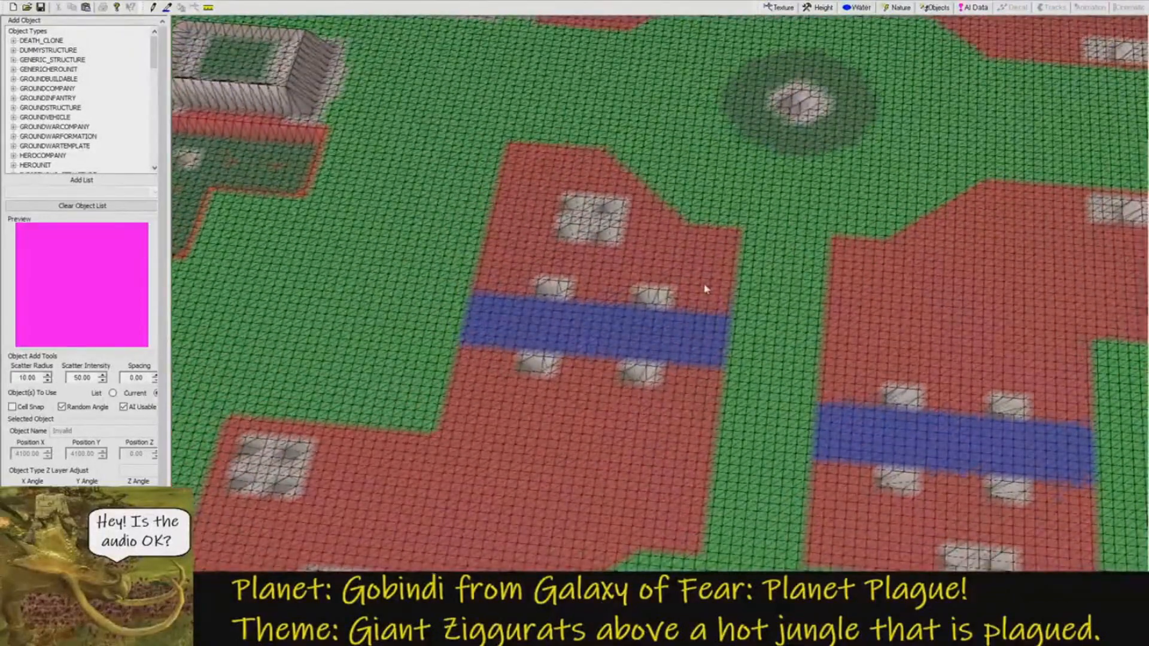
# Show the objects without the passability overlay and inspect the metal bridge, the tower bases in the sand and the raised platform.
pyautogui.press('p')
pyautogui.press('o')
pyautogui.scroll(10, 695, 286)
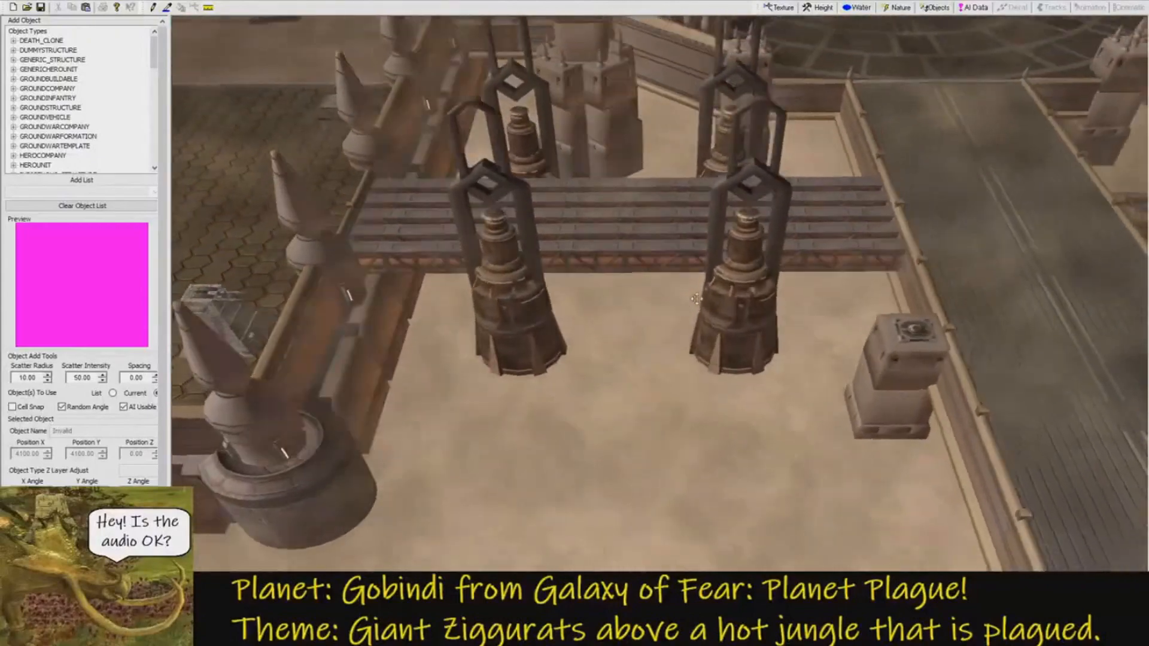
pyautogui.moveTo(695, 298); pyautogui.dragTo(766, 361, button='middle')
pyautogui.scroll(6, 765, 362)
pyautogui.scroll(-8, 766, 365)
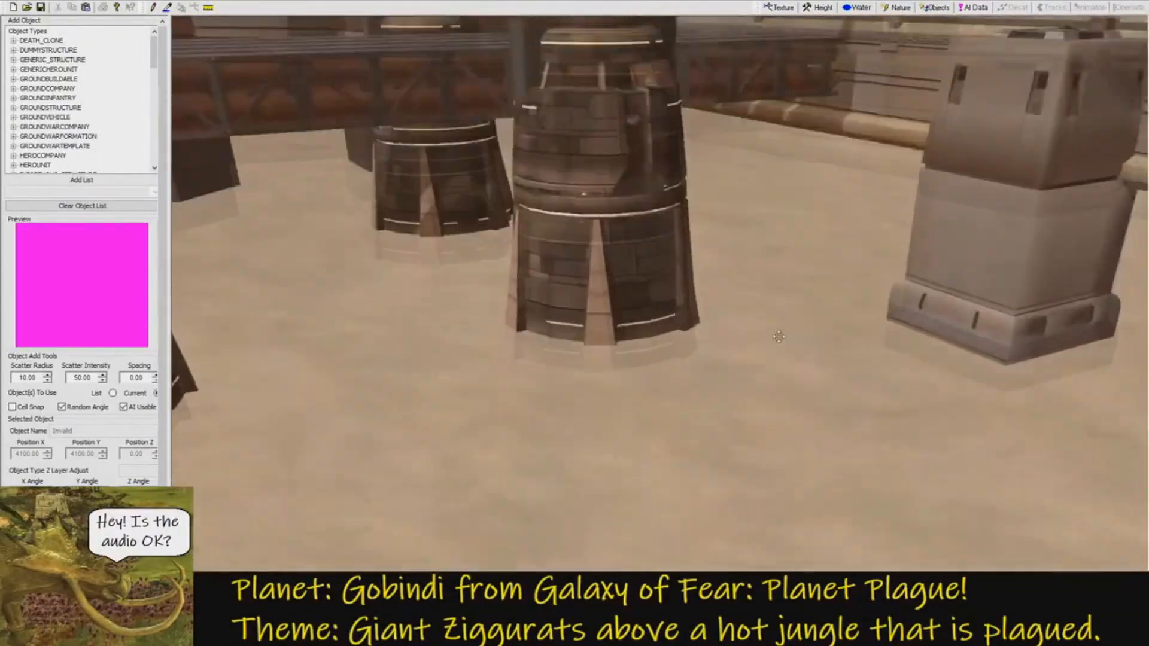
pyautogui.scroll(-2, 794, 331)
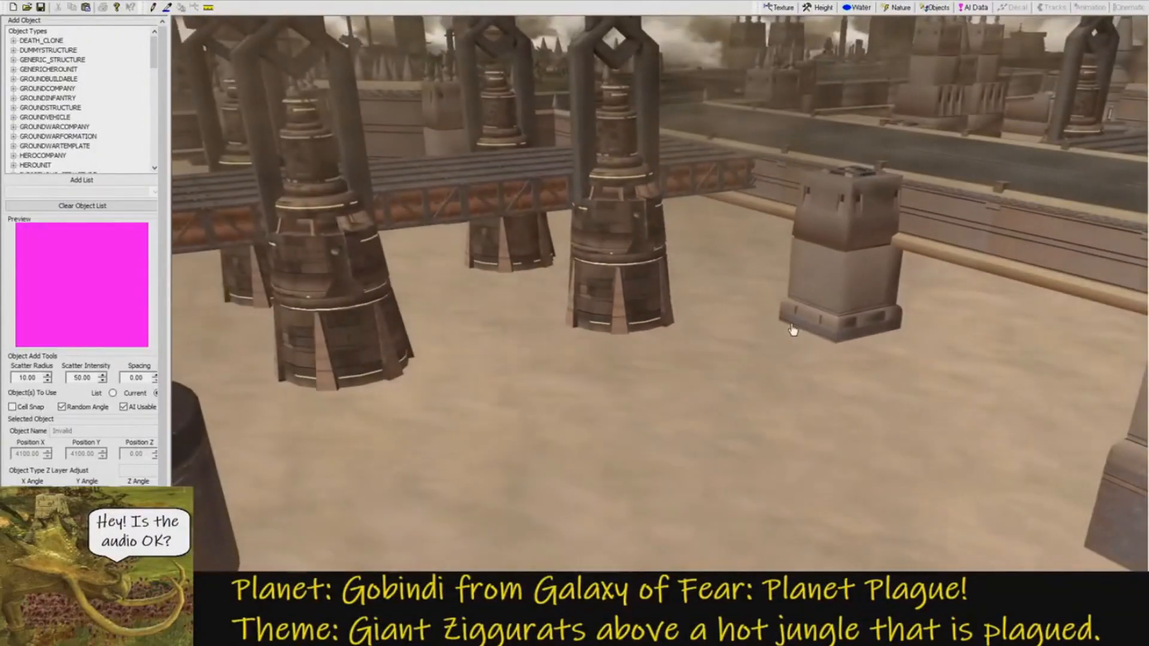
pyautogui.moveTo(782, 326); pyautogui.dragTo(640, 389, button='right')
pyautogui.moveTo(640, 389); pyautogui.dragTo(669, 375, button='middle')
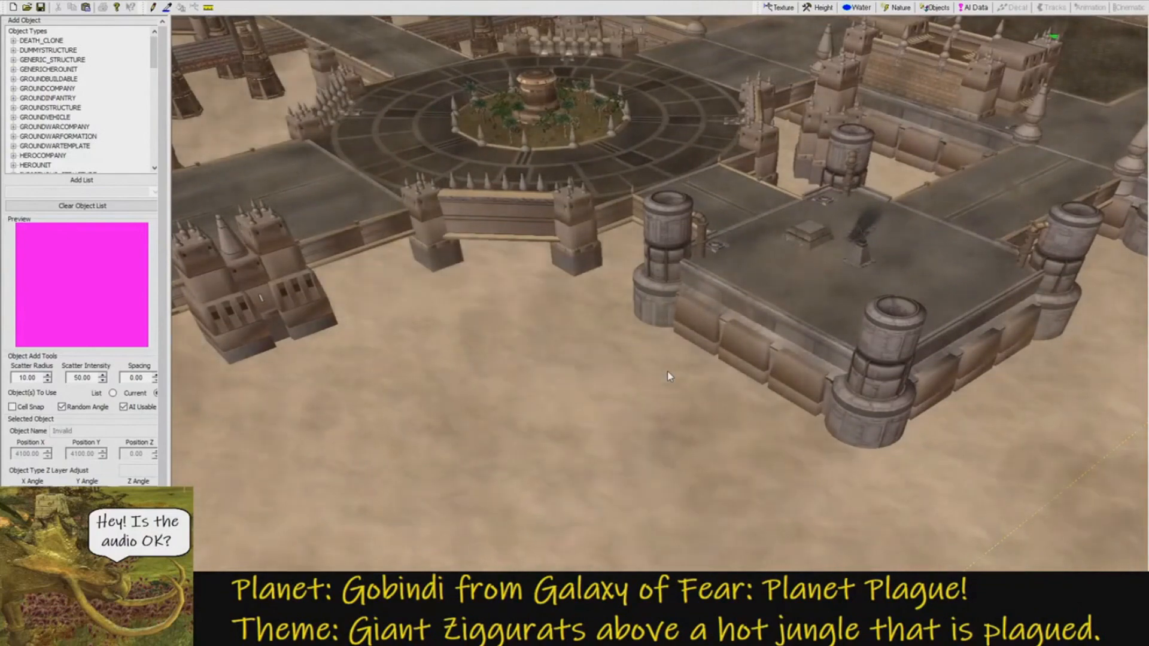
# Survey the sand station's outer walls, paved squares, courtyard buildings and tall towers.
pyautogui.press('Left')
pyautogui.press('Down')
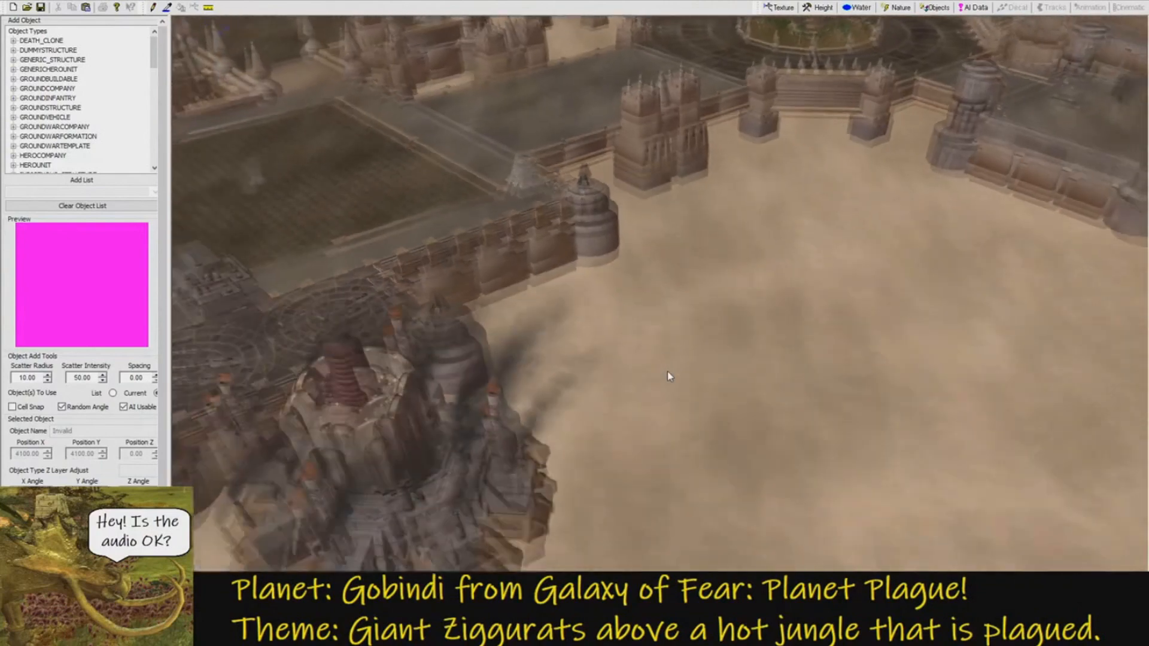
pyautogui.press('Left')
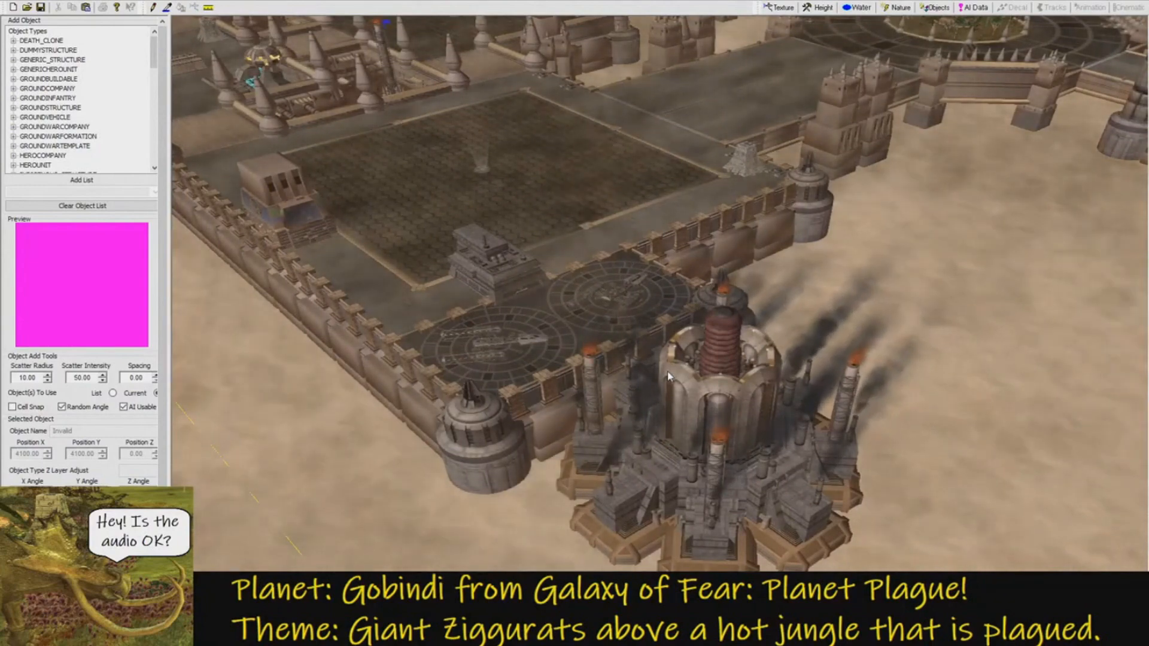
pyautogui.press('Up')
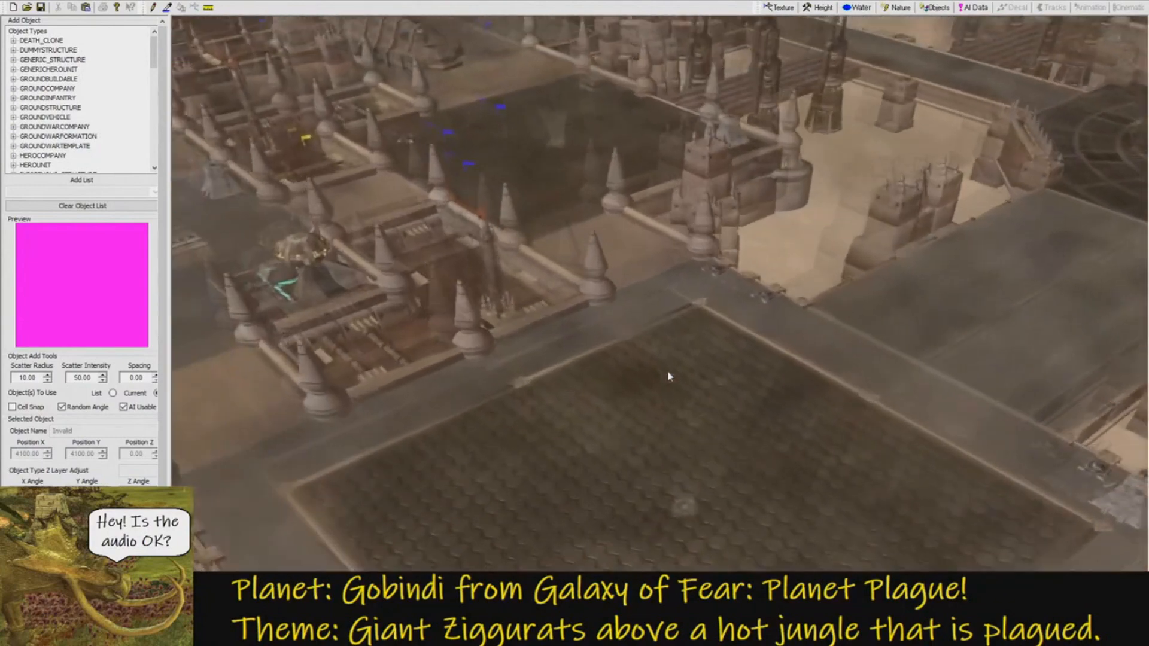
pyautogui.press('Left')
pyautogui.press('Up')
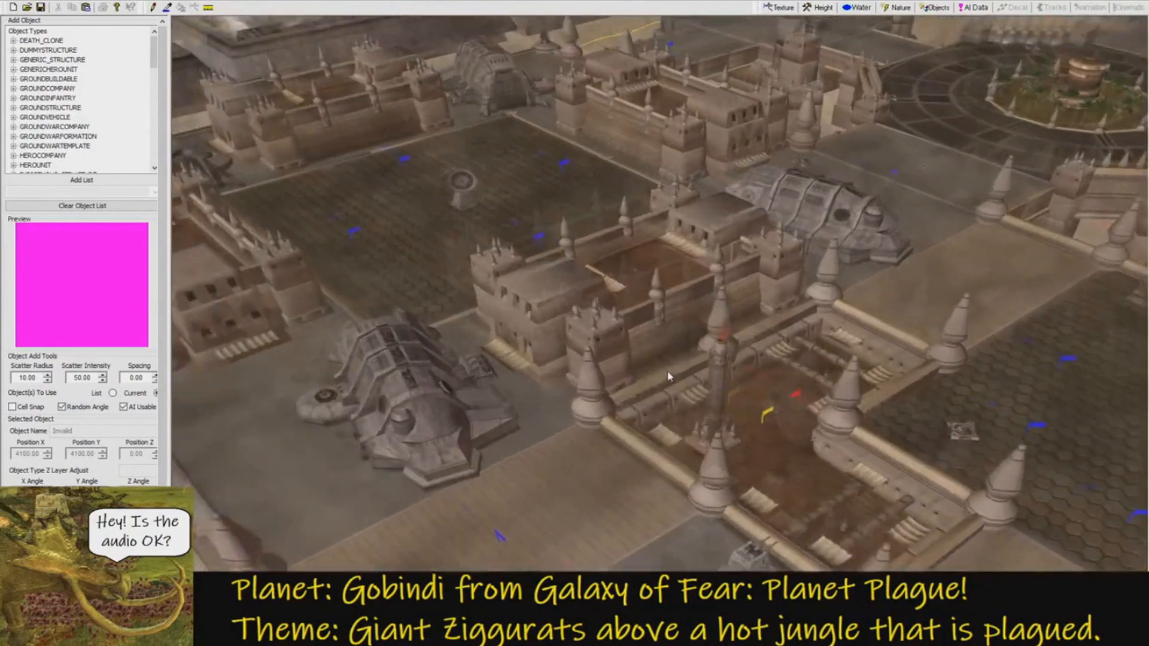
pyautogui.press('Down')
pyautogui.press('Right')
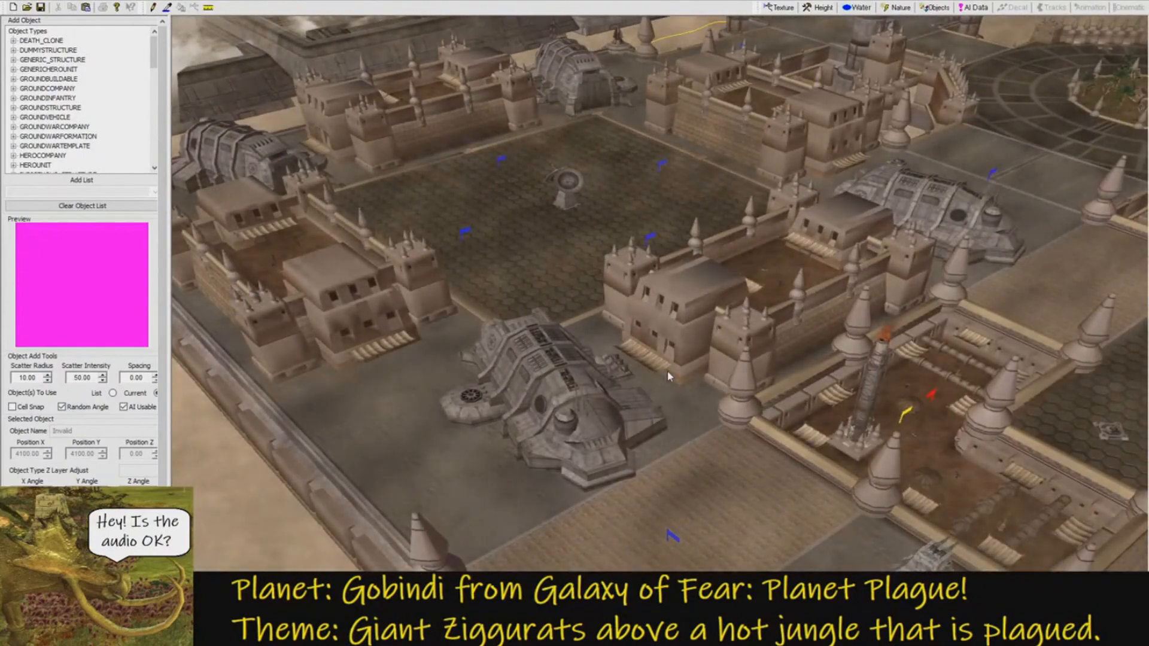
pyautogui.press('f')
pyautogui.moveTo(658, 320); pyautogui.dragTo(559, 264, button='middle')
pyautogui.moveTo(559, 264); pyautogui.dragTo(743, 338, button='right')
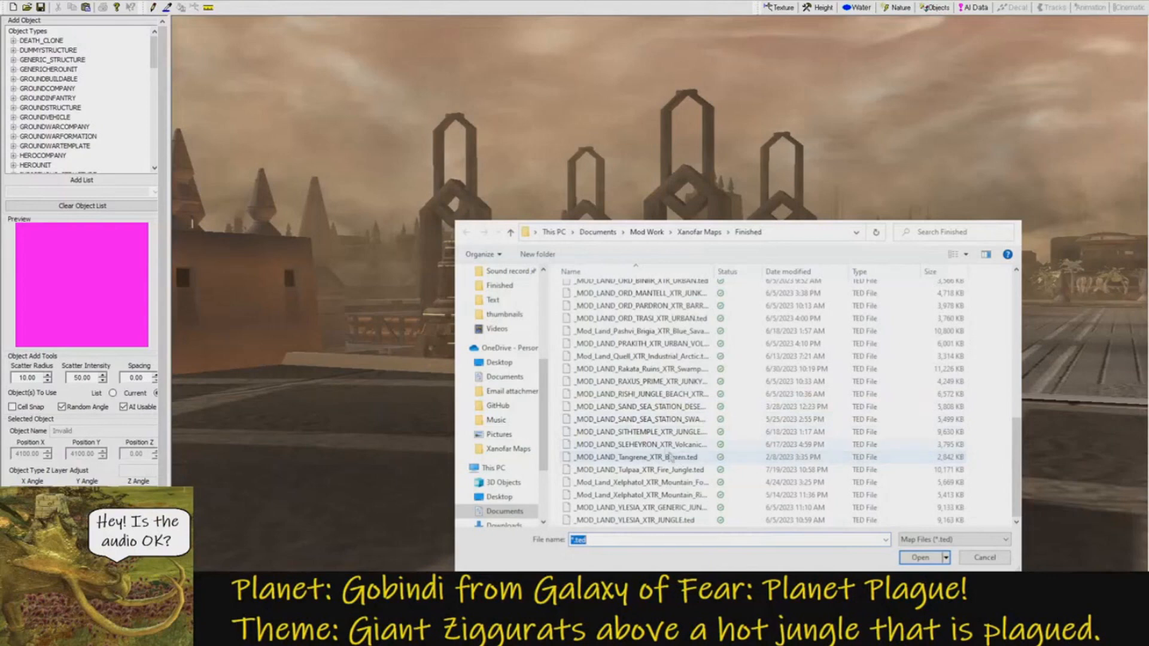
# Open the _MOD_LAND_SAND_SEA_STATION_SWA map from the Finished folder and examine the dark sunken areas between its platforms.
pyautogui.doubleClick(668, 420)
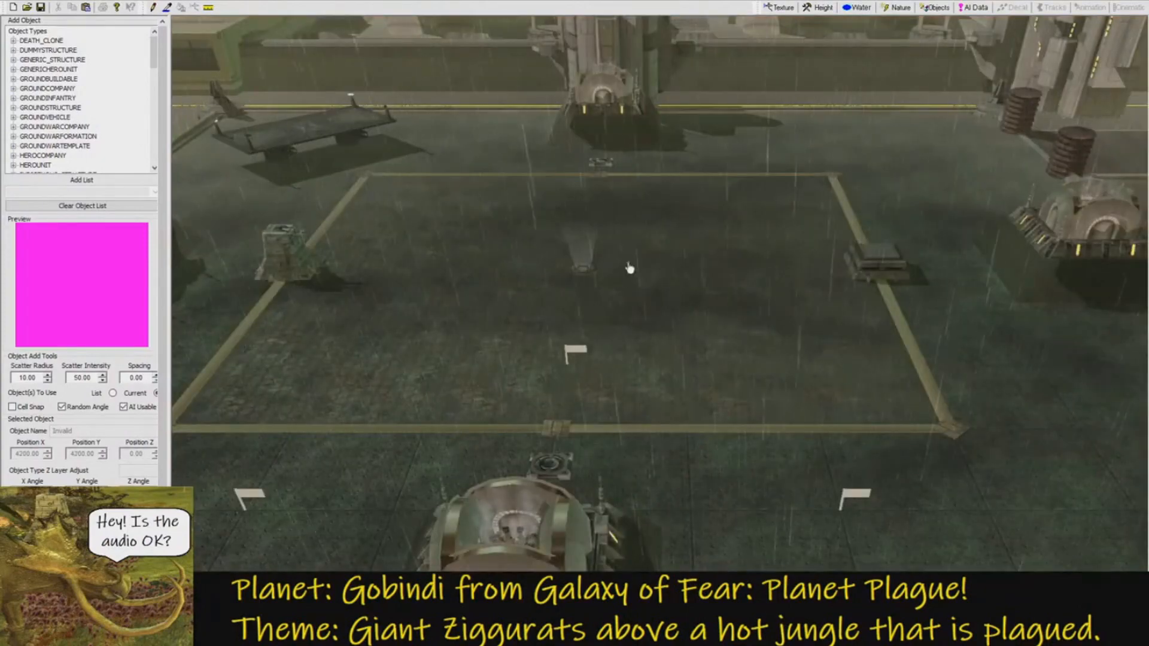
pyautogui.moveTo(629, 266); pyautogui.dragTo(760, 279, button='middle')
pyautogui.moveTo(760, 279); pyautogui.dragTo(556, 299, button='right')
pyautogui.moveTo(556, 299); pyautogui.dragTo(623, 246, button='middle')
pyautogui.moveTo(605, 216); pyautogui.dragTo(622, 239, button='right')
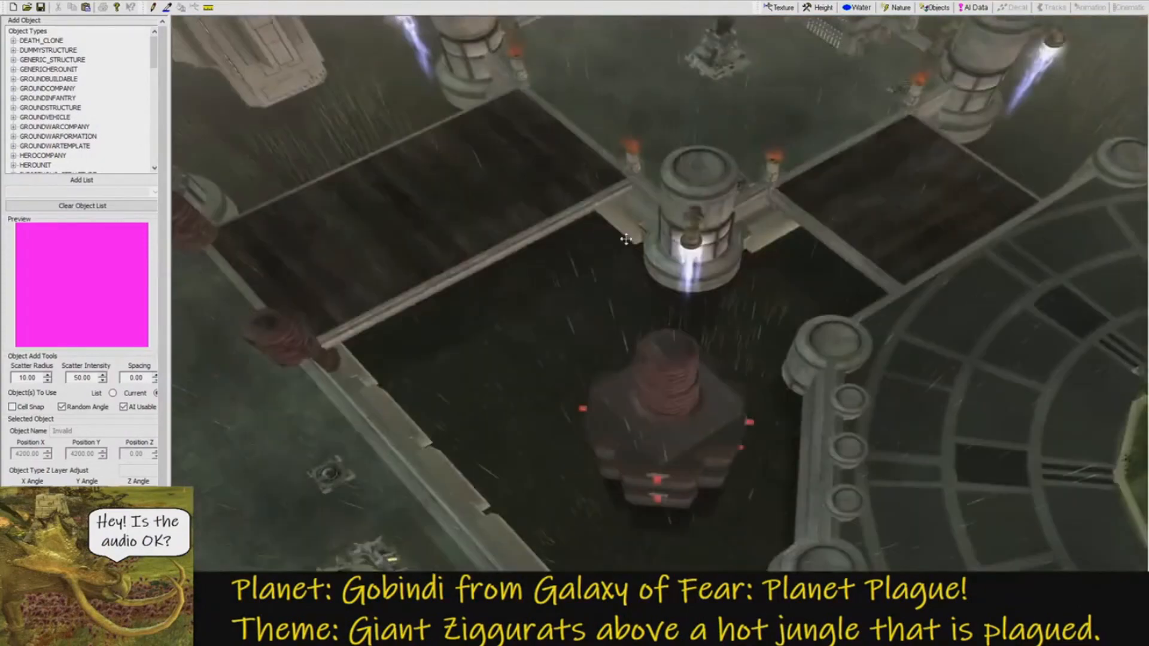
pyautogui.moveTo(623, 239); pyautogui.dragTo(555, 173, button='middle')
pyautogui.moveTo(555, 173); pyautogui.dragTo(751, 233, button='right')
pyautogui.moveTo(751, 233); pyautogui.dragTo(630, 271, button='middle')
pyautogui.moveTo(631, 271); pyautogui.dragTo(794, 290, button='right')
pyautogui.moveTo(794, 290); pyautogui.dragTo(736, 281, button='middle')
pyautogui.moveTo(736, 281); pyautogui.dragTo(551, 272, button='right')
pyautogui.moveTo(551, 271); pyautogui.dragTo(705, 294, button='middle')
pyautogui.moveTo(706, 295); pyautogui.dragTo(638, 254, button='right')
pyautogui.moveTo(638, 254); pyautogui.dragTo(723, 285, button='middle')
pyautogui.moveTo(723, 285); pyautogui.dragTo(652, 372, button='right')
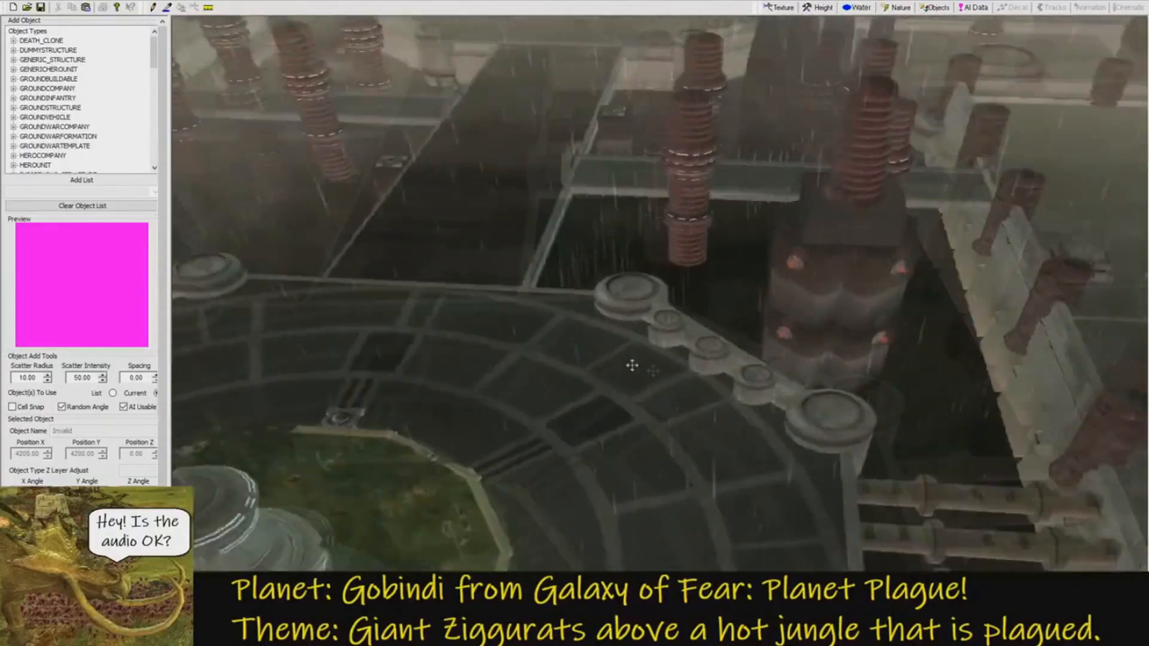
# Examine the swamp station's circular plaza and the large industrial towers standing in the dark water at its edge.
pyautogui.moveTo(652, 372); pyautogui.dragTo(530, 314, button='middle')
pyautogui.moveTo(530, 314); pyautogui.dragTo(549, 370, button='right')
pyautogui.moveTo(549, 371); pyautogui.dragTo(790, 313, button='middle')
pyautogui.moveTo(790, 313); pyautogui.dragTo(754, 348, button='right')
pyautogui.moveTo(753, 349); pyautogui.dragTo(610, 326, button='middle')
pyautogui.moveTo(497, 286); pyautogui.dragTo(564, 246, button='right')
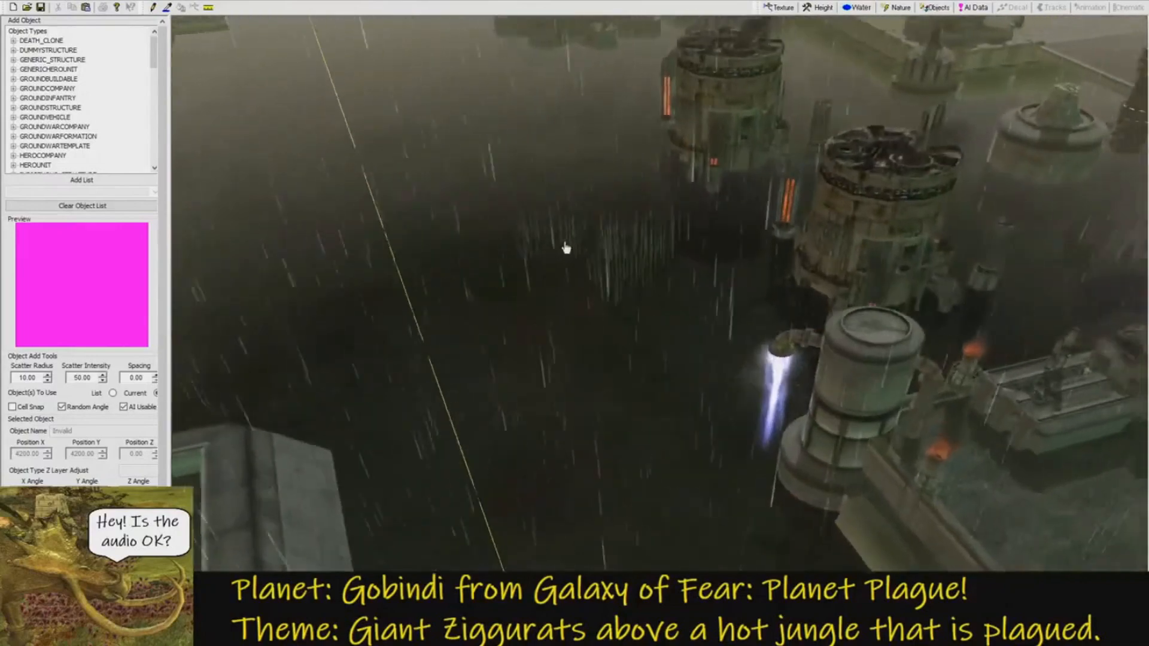
pyautogui.scroll(5, 569, 249)
pyautogui.moveTo(569, 248); pyautogui.dragTo(664, 174, button='middle')
pyautogui.moveTo(664, 173); pyautogui.dragTo(758, 158, button='right')
pyautogui.scroll(-5, 730, 204)
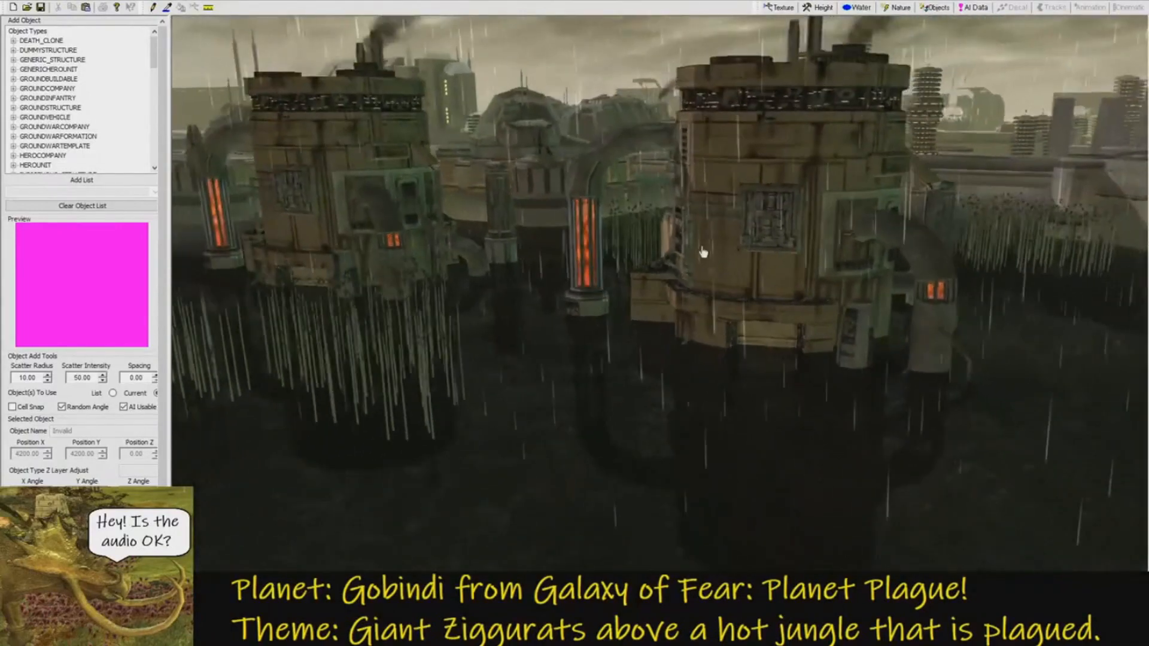
# Inspect the swamp station's sunken pools around the red ribbed towers, pipe bridges and raised walkways.
pyautogui.moveTo(703, 251); pyautogui.dragTo(536, 151, button='right')
pyautogui.moveTo(536, 151); pyautogui.dragTo(703, 224, button='middle')
pyautogui.moveTo(703, 224)
pyautogui.mouseDown(button='right')
pyautogui.moveTo(646, 271)
pyautogui.moveTo(708, 167)
pyautogui.moveTo(692, 306)
pyautogui.moveTo(724, 324)
pyautogui.moveTo(700, 223)
pyautogui.mouseUp(button='right')
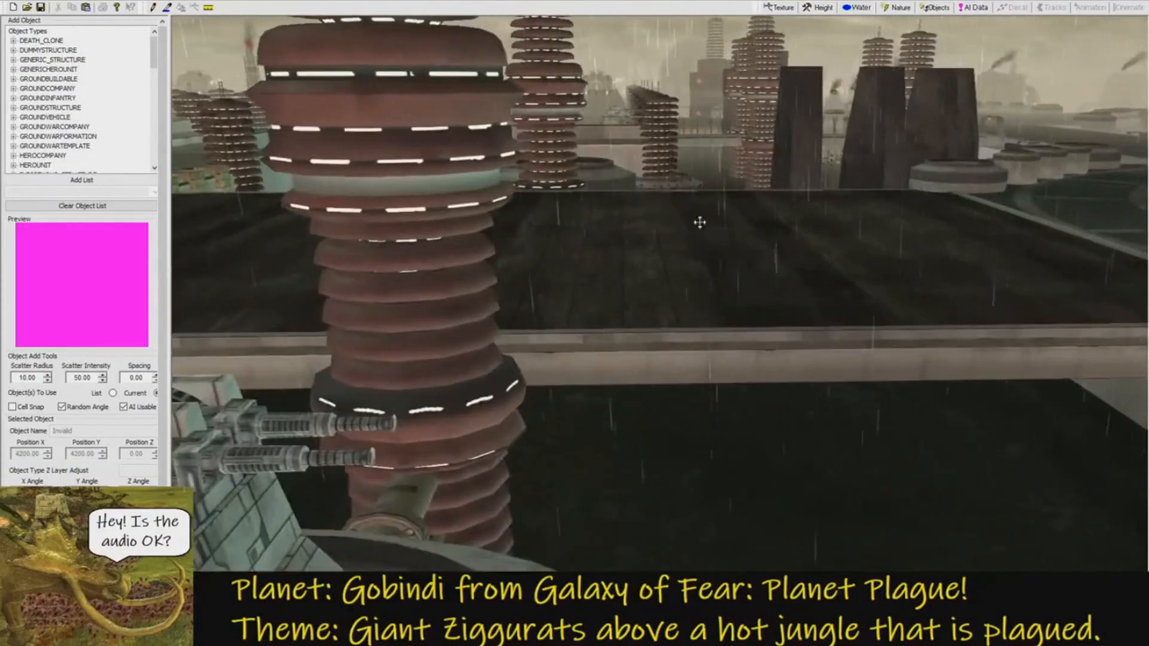
pyautogui.moveTo(700, 224); pyautogui.dragTo(735, 262, button='middle')
pyautogui.moveTo(736, 261); pyautogui.dragTo(690, 211, button='right')
pyautogui.moveTo(690, 212); pyautogui.dragTo(705, 262, button='middle')
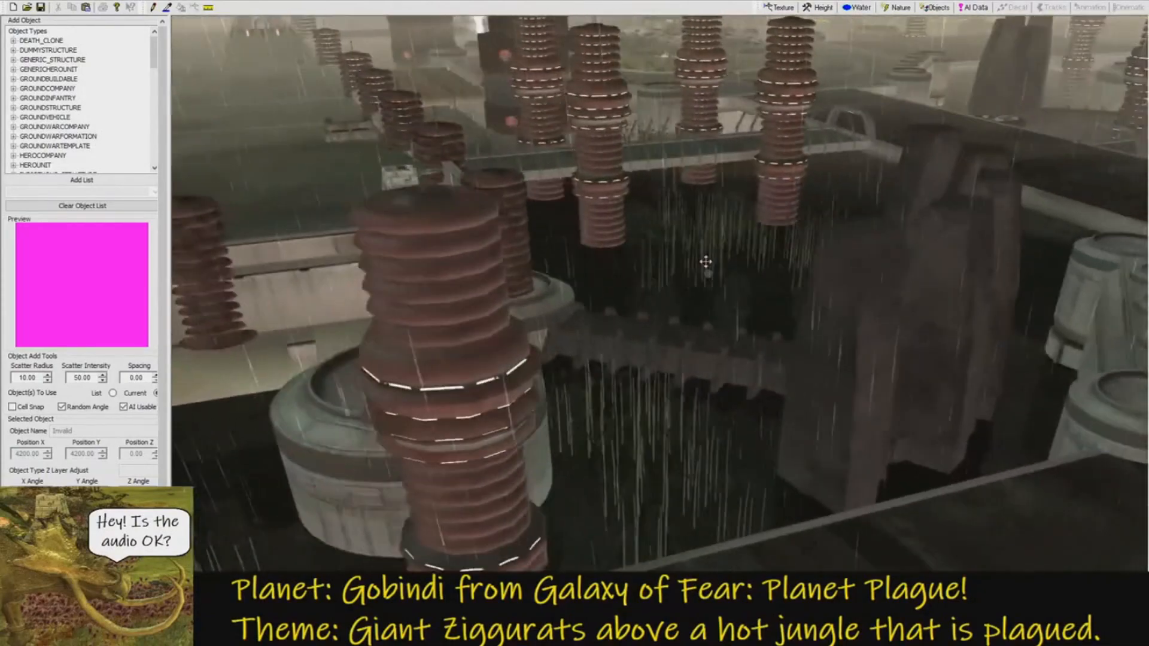
pyautogui.moveTo(705, 261); pyautogui.dragTo(712, 217, button='right')
pyautogui.moveTo(712, 216); pyautogui.dragTo(677, 198, button='middle')
pyautogui.moveTo(677, 198); pyautogui.dragTo(676, 283, button='right')
pyautogui.moveTo(676, 283); pyautogui.dragTo(667, 282, button='middle')
pyautogui.moveTo(667, 282); pyautogui.dragTo(658, 282, button='right')
pyautogui.moveTo(658, 282); pyautogui.dragTo(742, 332, button='middle')
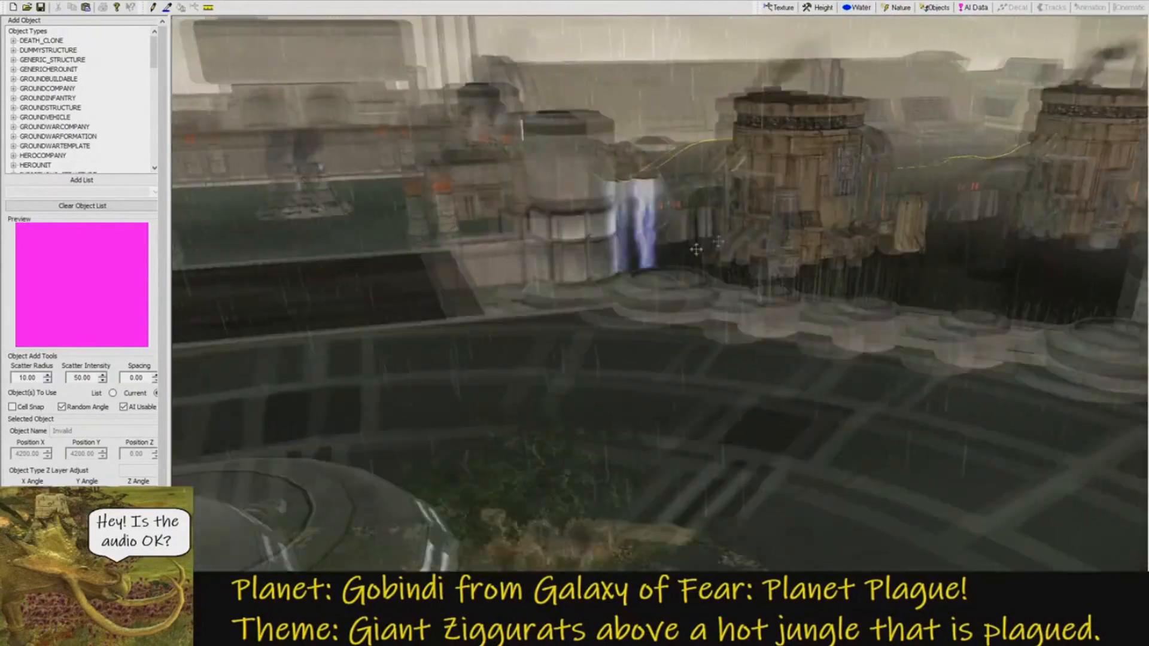
pyautogui.moveTo(695, 249); pyautogui.dragTo(717, 360, button='middle')
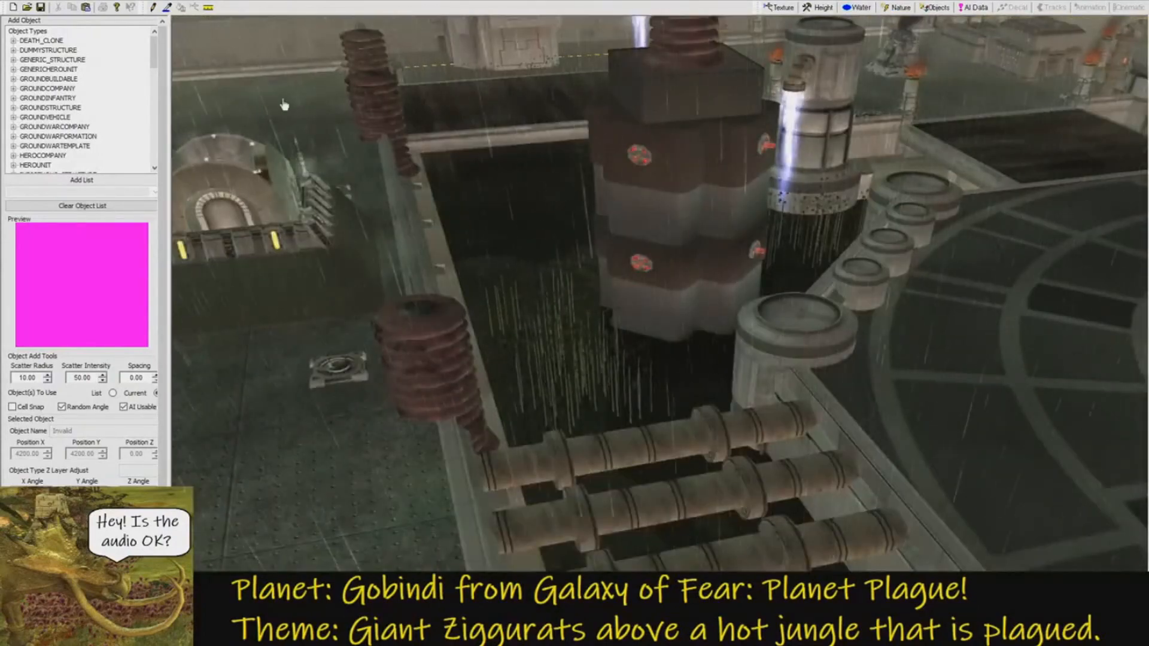
pyautogui.moveTo(231, 107); pyautogui.dragTo(274, 131, button='middle')
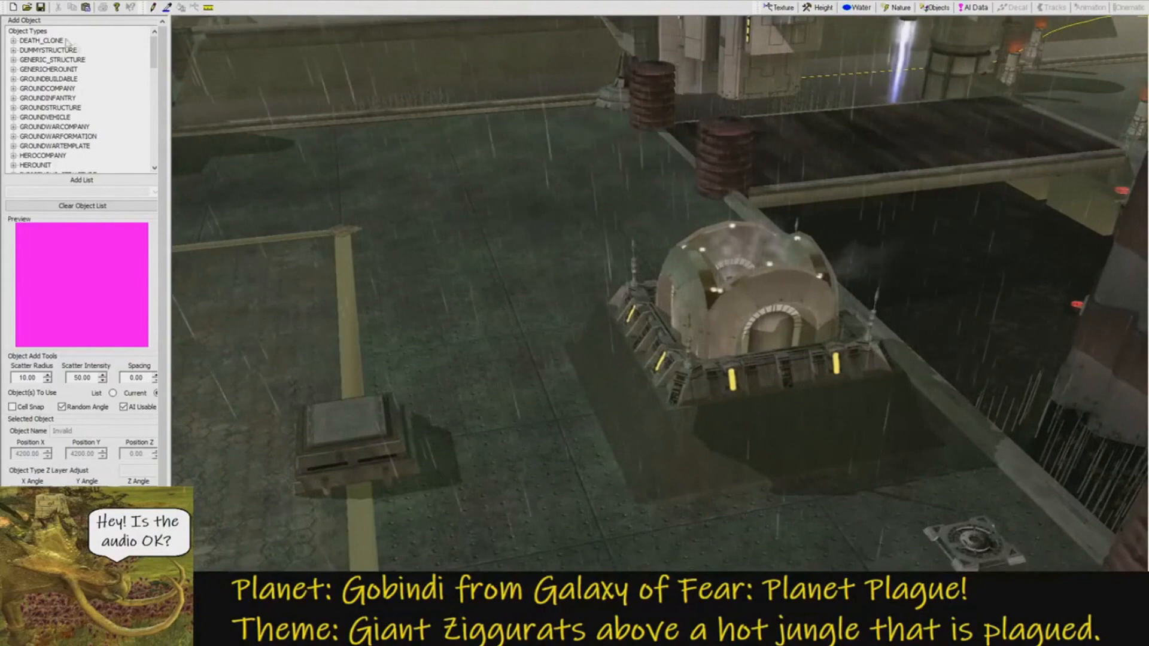
# Open the _MOD_LAND_MirrorLake_XTR map from the Finished folder and examine its reflective lake and island mounds.
pyautogui.hotkey('ctrl', 'o')
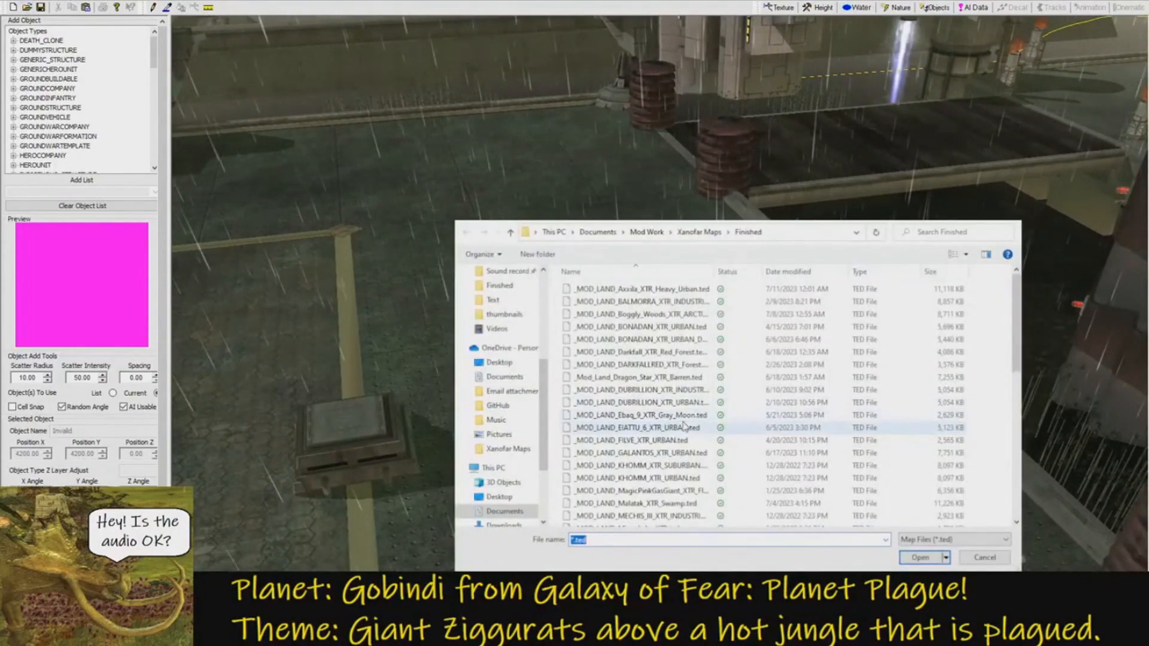
pyautogui.scroll(-3, 656, 402)
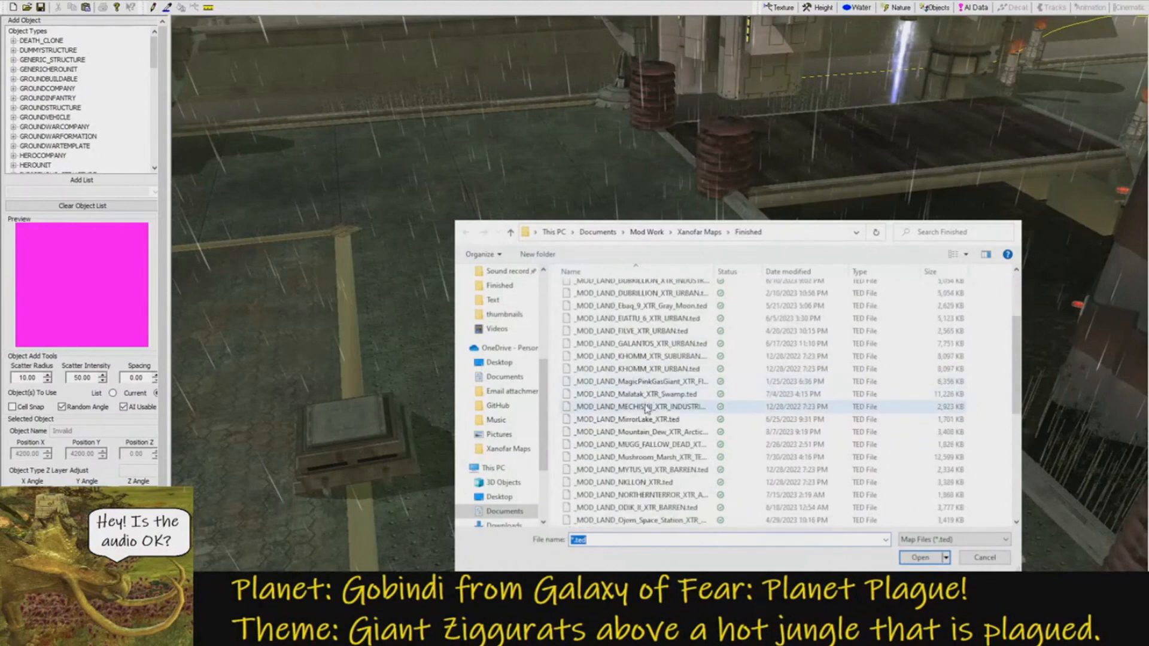
pyautogui.doubleClick(651, 419)
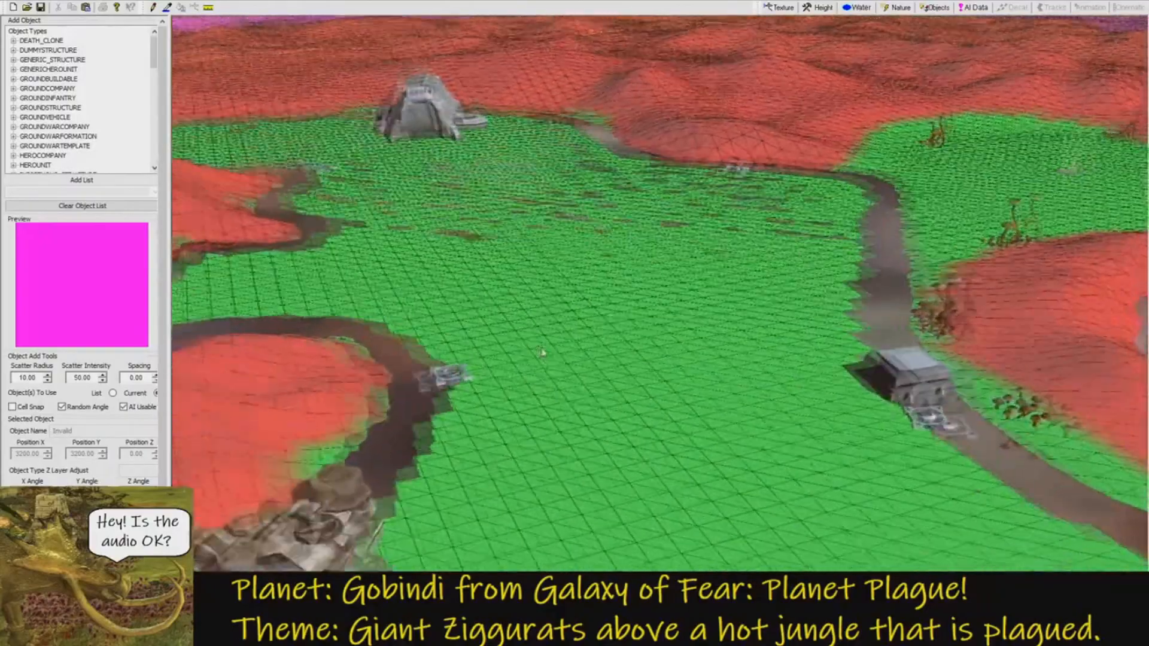
pyautogui.scroll(5, 541, 352)
pyautogui.moveTo(541, 352); pyautogui.dragTo(572, 286, button='middle')
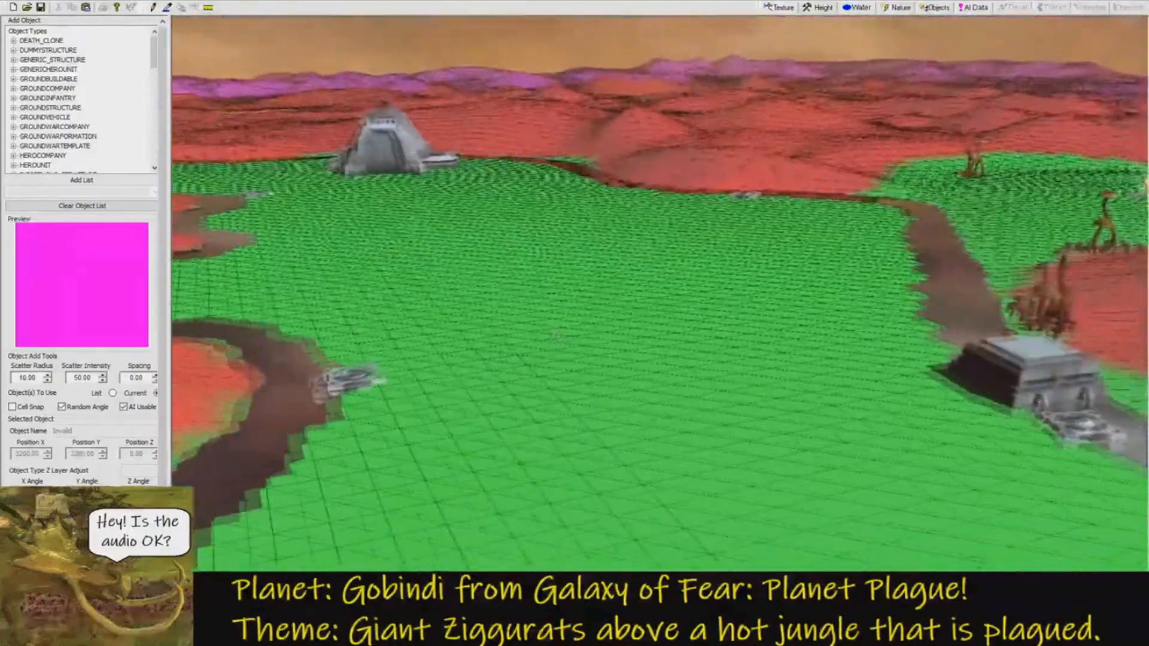
pyautogui.moveTo(555, 335); pyautogui.dragTo(565, 332, button='right')
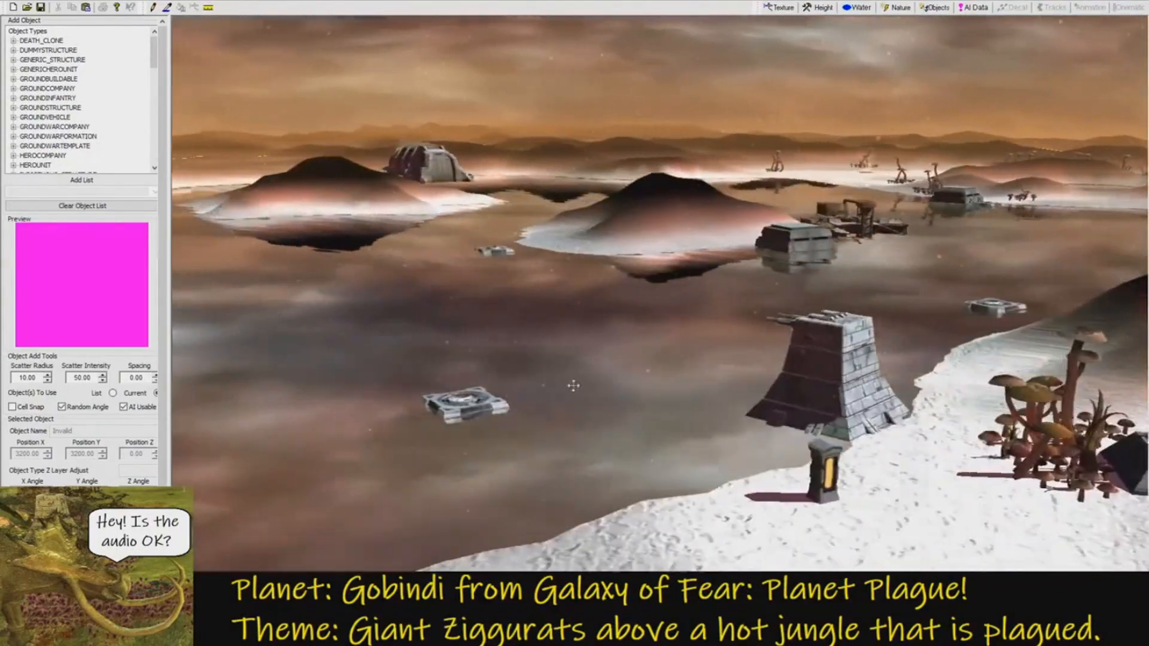
pyautogui.moveTo(573, 386); pyautogui.dragTo(432, 297, button='right')
pyautogui.moveTo(432, 296); pyautogui.dragTo(458, 349, button='middle')
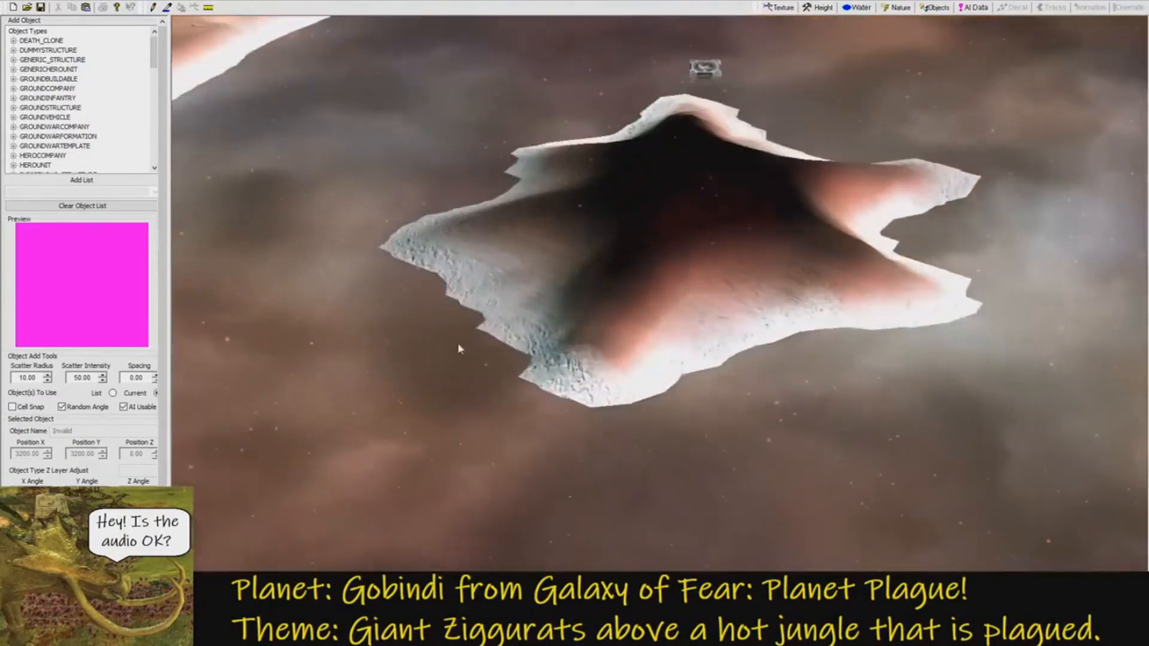
# Turn on the passability overlay and inspect the lake bed along an island's shoreline up close.
pyautogui.press('p')
pyautogui.moveTo(642, 370); pyautogui.dragTo(494, 286, button='middle')
pyautogui.scroll(4, 529, 278)
pyautogui.moveTo(493, 286); pyautogui.dragTo(787, 487, button='right')
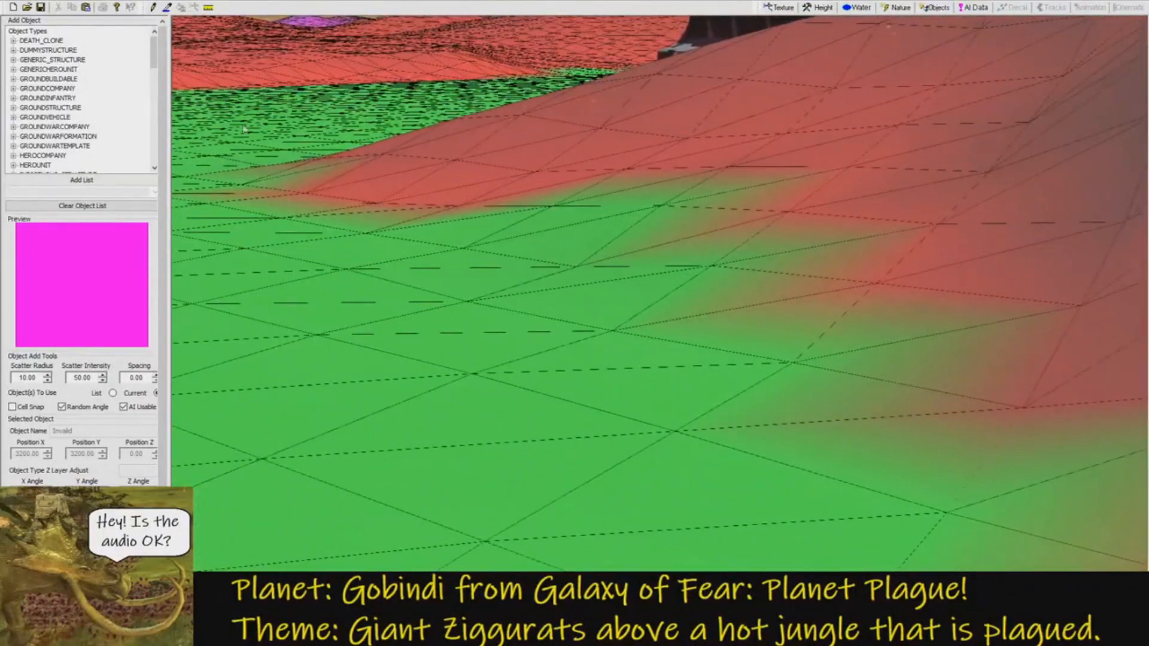
# Open the _MOD_LAND_Boggly_Woods_XTR_ARCTI map from the Finished folder and view its purple ground, statues and forested hills.
pyautogui.click(26, 7)
pyautogui.scroll(-7, 708, 372)
pyautogui.scroll(7, 708, 369)
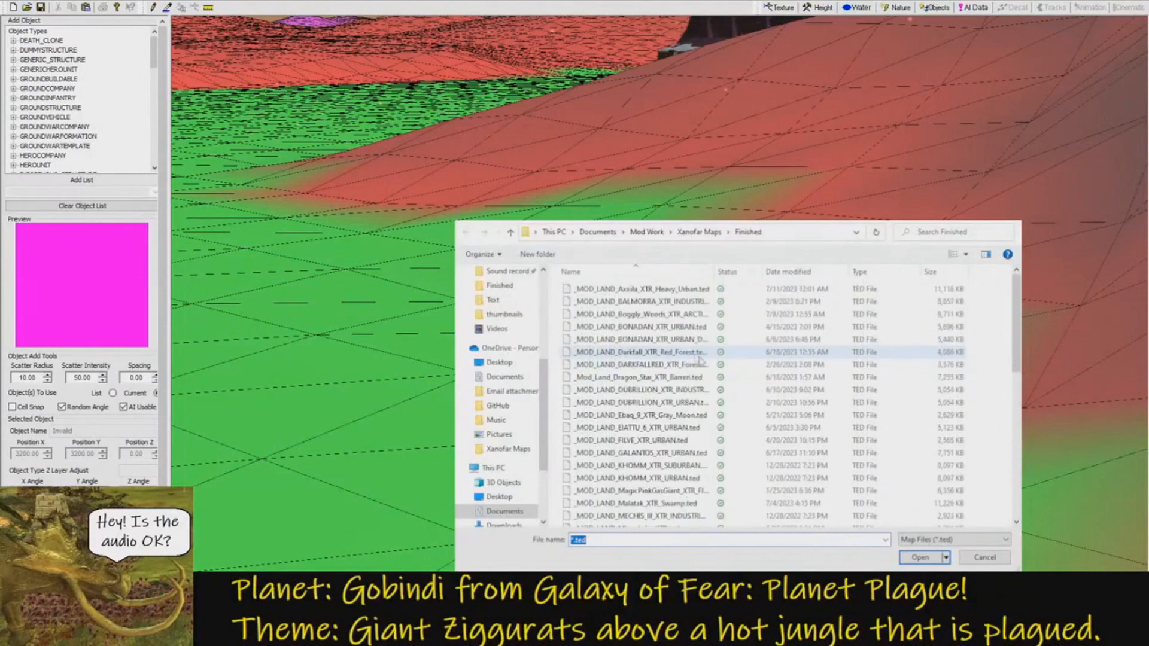
pyautogui.doubleClick(659, 312)
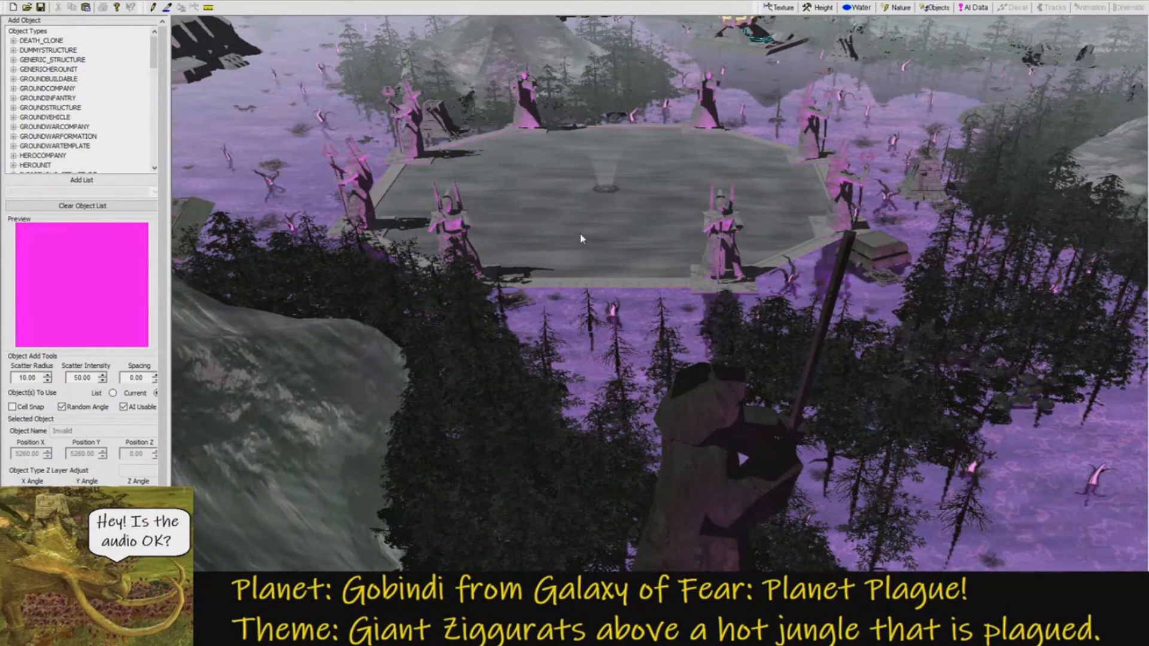
pyautogui.moveTo(963, 179); pyautogui.dragTo(733, 200, button='middle')
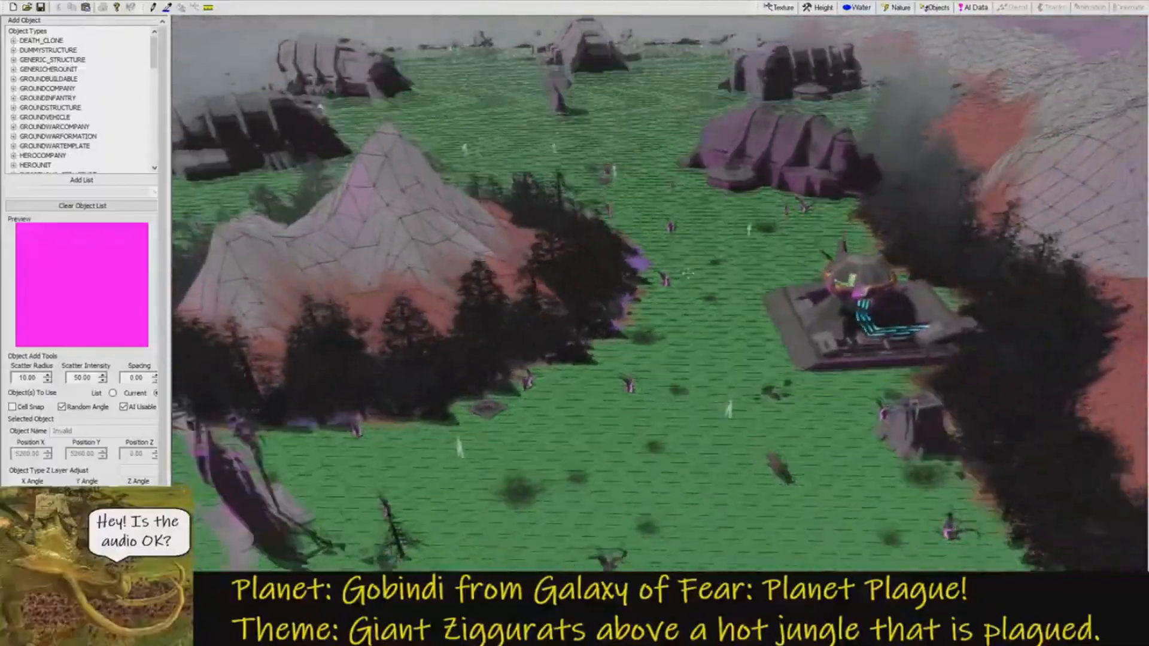
# Open the _MOD_LAND_Mushroom_March_XTR map from the Finished folder.
pyautogui.moveTo(688, 273); pyautogui.dragTo(610, 486, button='middle')
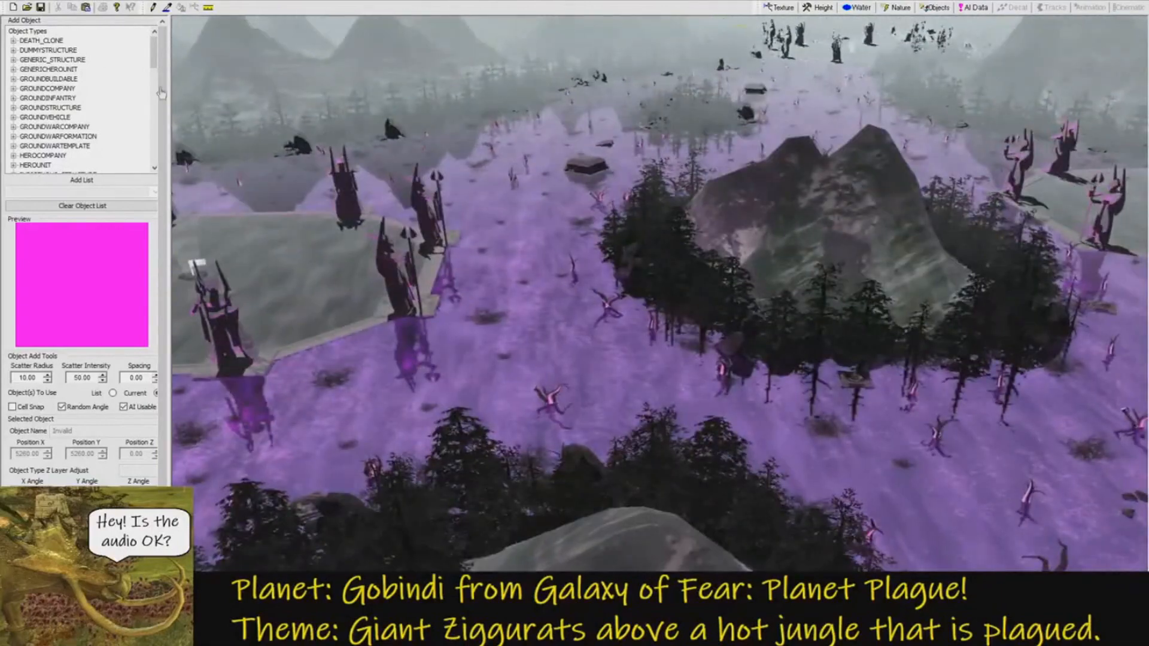
pyautogui.click(26, 7)
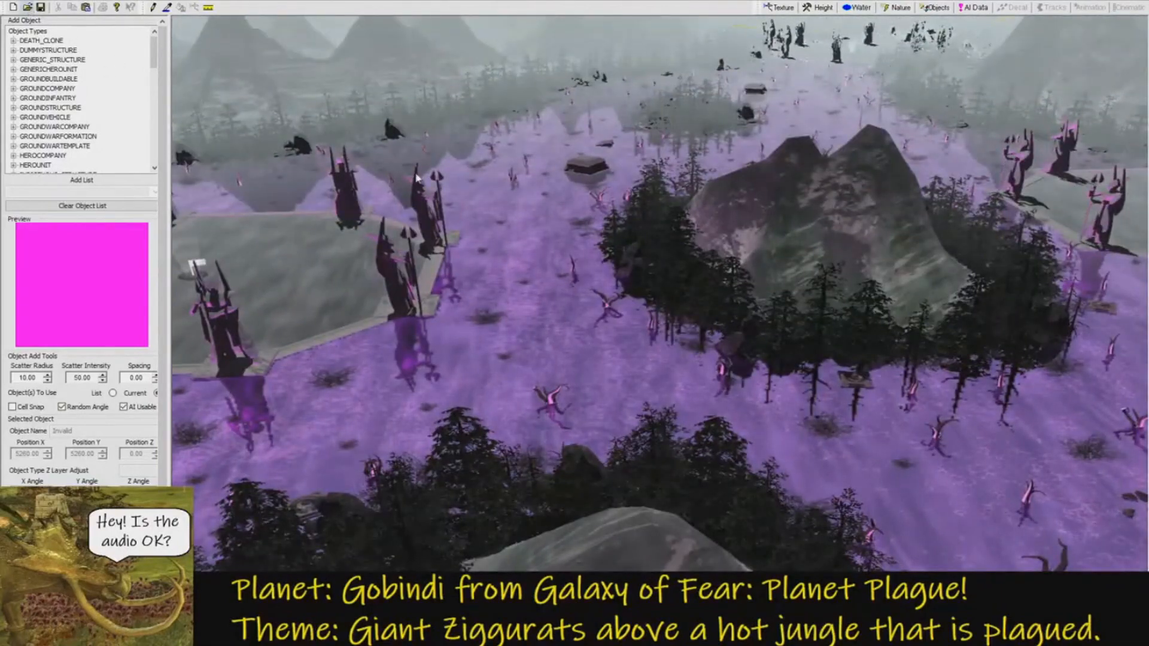
pyautogui.scroll(-10, 729, 365)
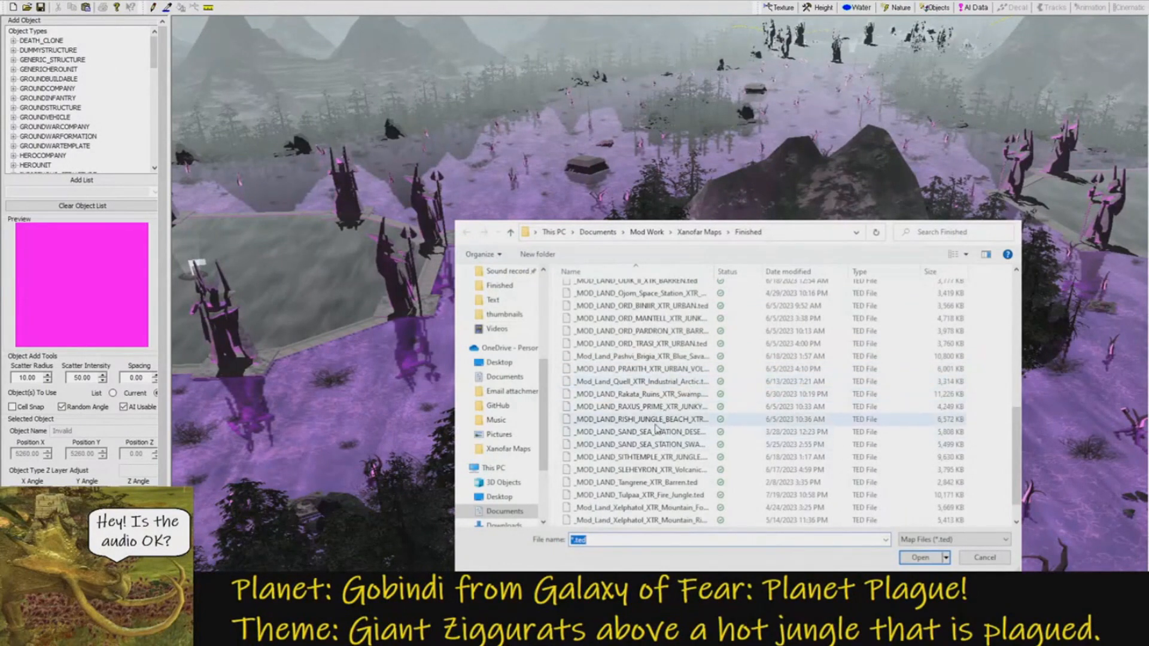
pyautogui.scroll(3, 658, 422)
pyautogui.scroll(1, 663, 365)
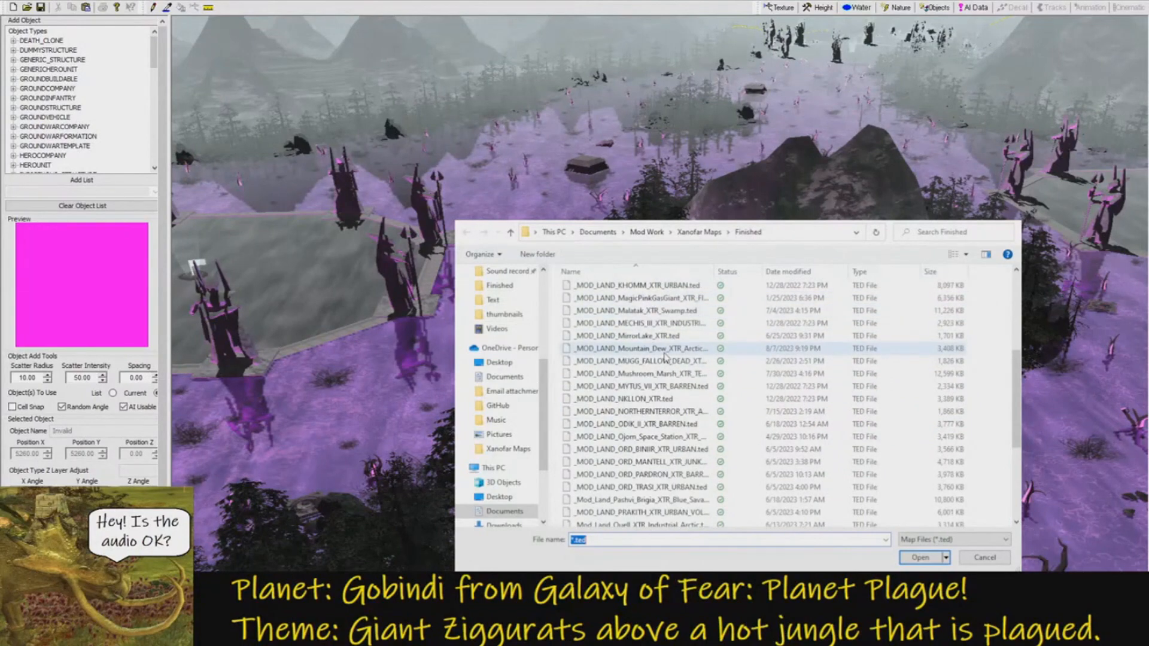
pyautogui.doubleClick(657, 373)
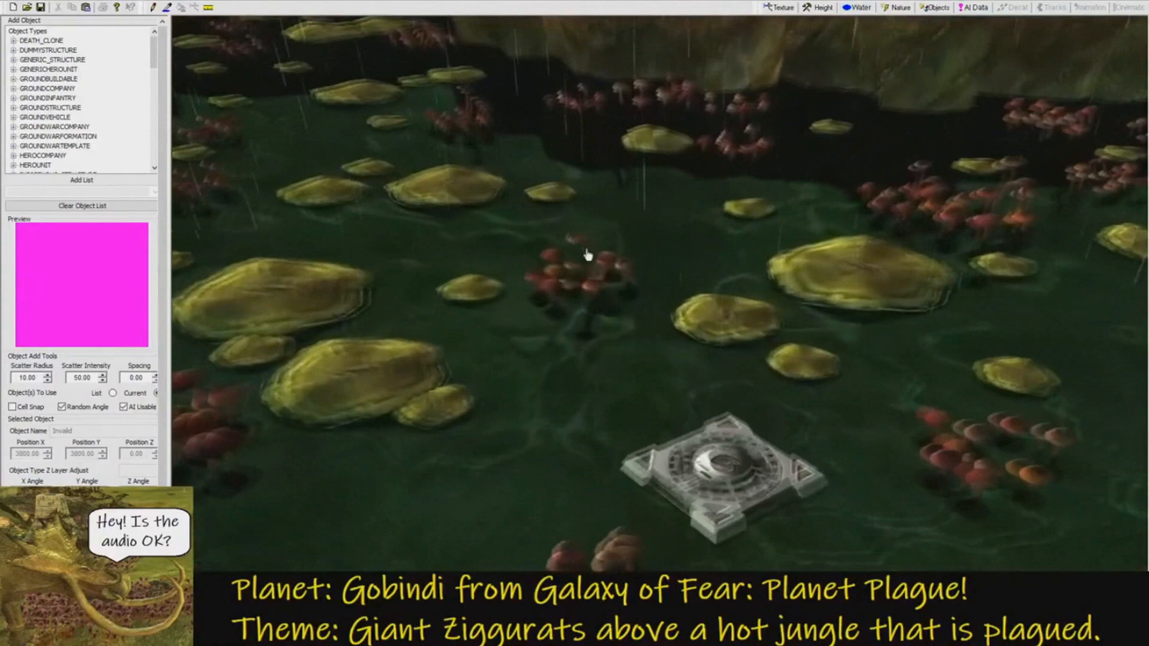
# Examine the mushroom marsh's lily-pad lake, stone bridge and block pillar on the raised bank.
pyautogui.moveTo(587, 255); pyautogui.dragTo(676, 254, button='middle')
pyautogui.scroll(-5, 702, 257)
pyautogui.moveTo(676, 254); pyautogui.dragTo(678, 233, button='right')
pyautogui.moveTo(678, 234); pyautogui.dragTo(770, 326, button='middle')
pyautogui.moveTo(769, 325); pyautogui.dragTo(736, 185, button='right')
pyautogui.moveTo(736, 185); pyautogui.dragTo(765, 211, button='middle')
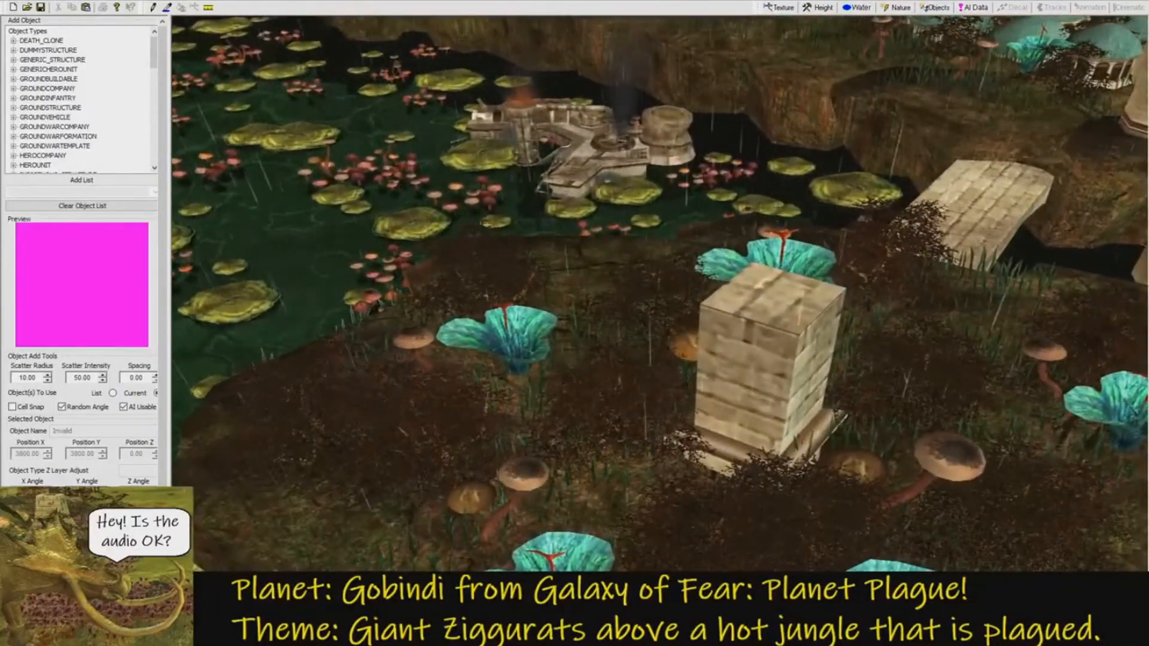
# Open the _Mod_Land_Dragon_Star_XTR_Barren map from the Finished folder.
pyautogui.click(26, 7)
pyautogui.click(701, 232)
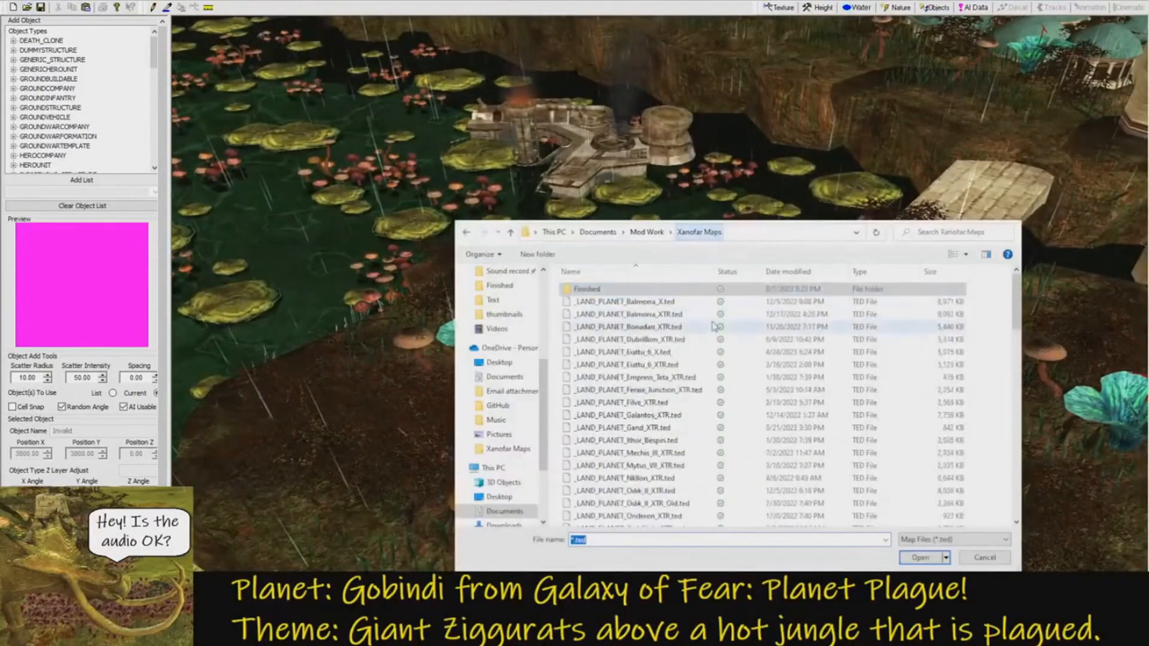
pyautogui.scroll(-5, 712, 330)
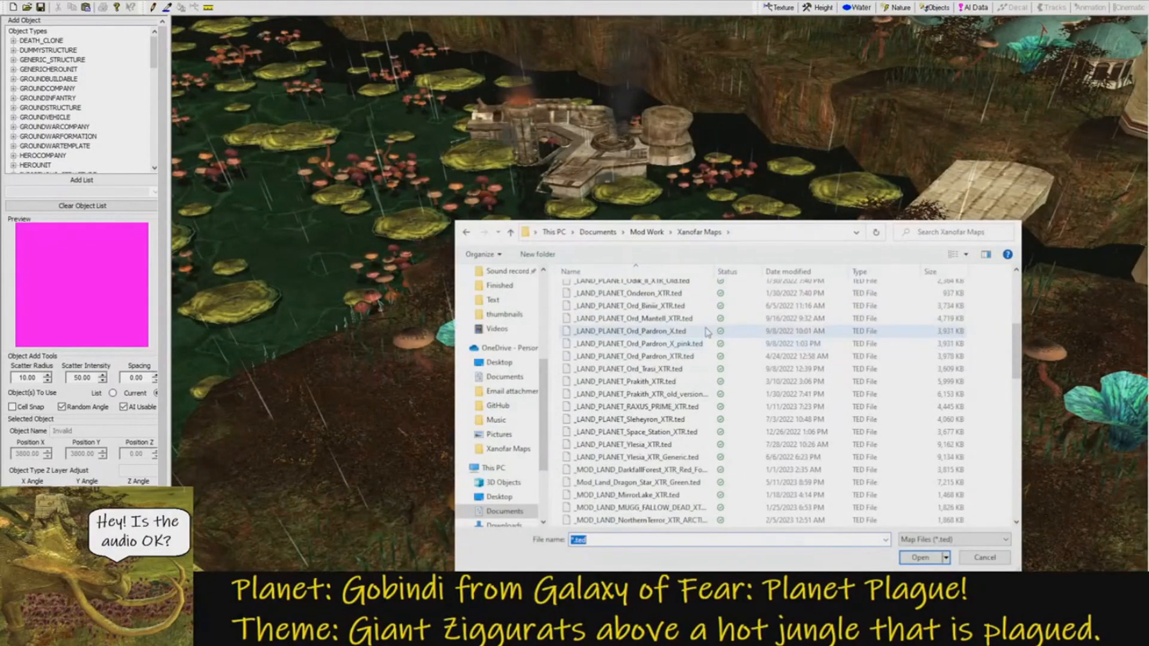
pyautogui.scroll(6, 653, 299)
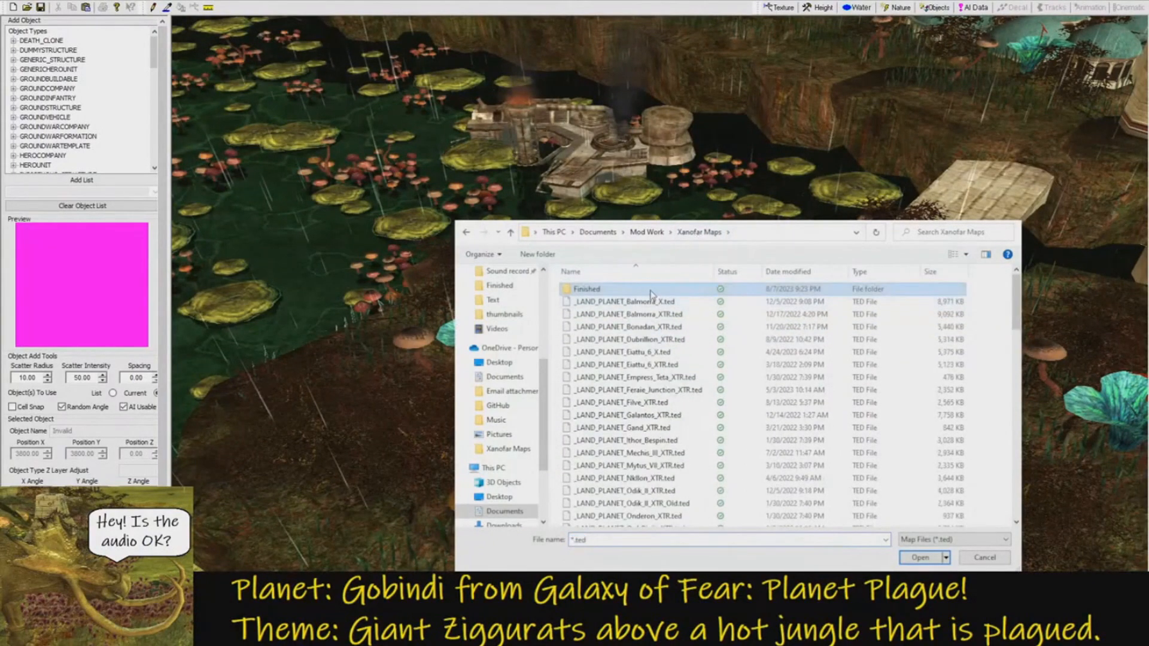
pyautogui.doubleClick(640, 292)
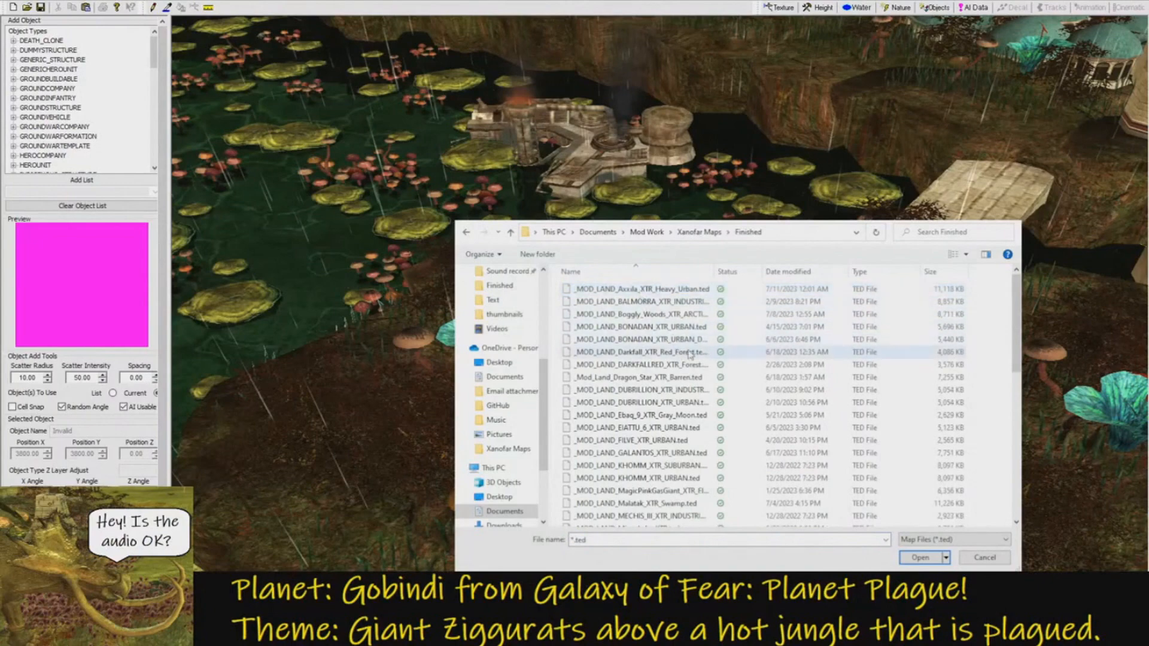
pyautogui.doubleClick(587, 378)
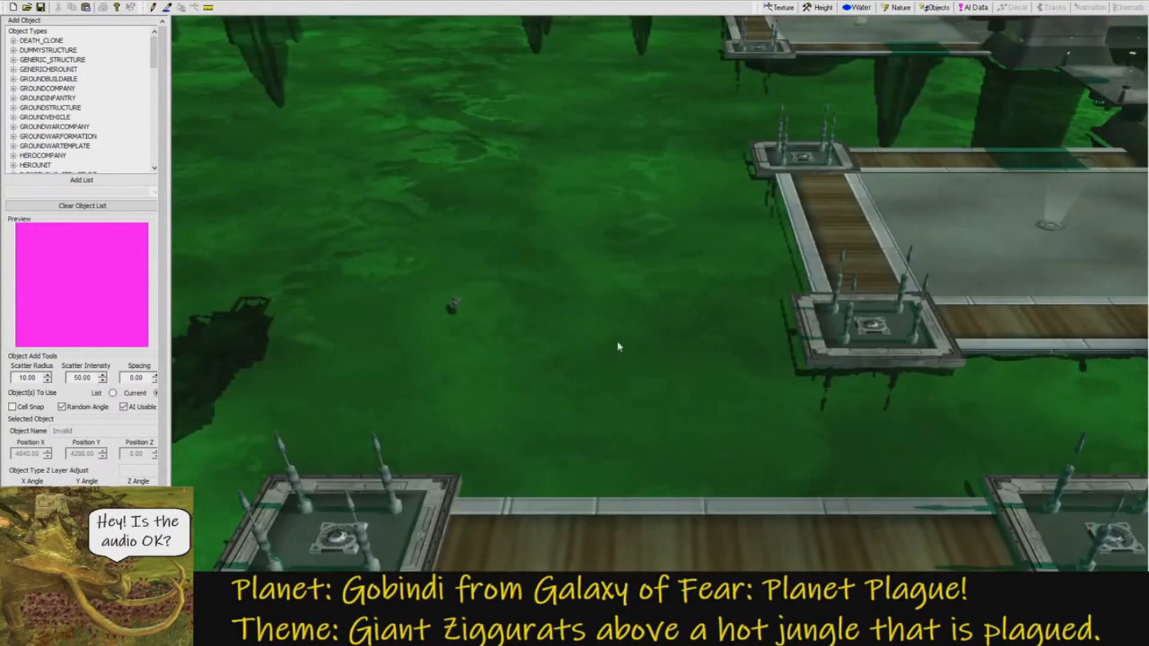
# Inspect the raised walkways over the green water from above and beneath at water level.
pyautogui.moveTo(531, 255); pyautogui.dragTo(777, 208, button='right')
pyautogui.moveTo(550, 299); pyautogui.dragTo(856, 203, button='right')
pyautogui.moveTo(567, 311); pyautogui.dragTo(585, 300, button='right')
pyautogui.moveTo(585, 301); pyautogui.dragTo(578, 249, button='middle')
pyautogui.scroll(7, 574, 216)
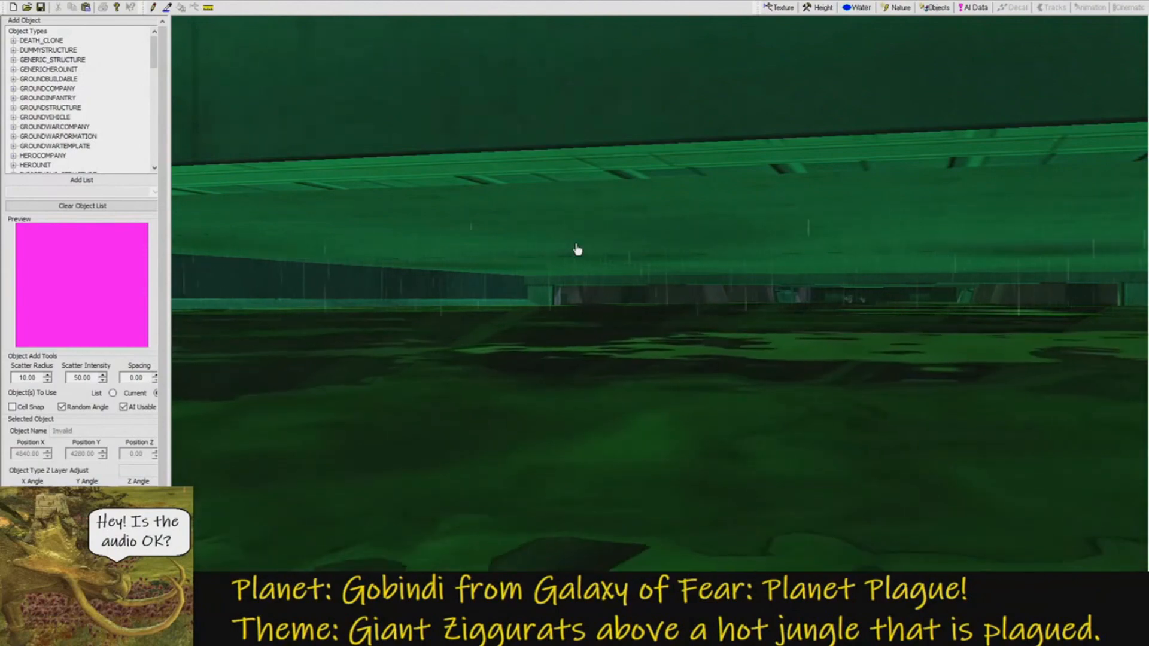
# Select the building facade, huge half wall and x200 slab to identify the props forming the statue platform's base, and inspect its edge.
pyautogui.click(622, 218)
pyautogui.scroll(-3, 646, 245)
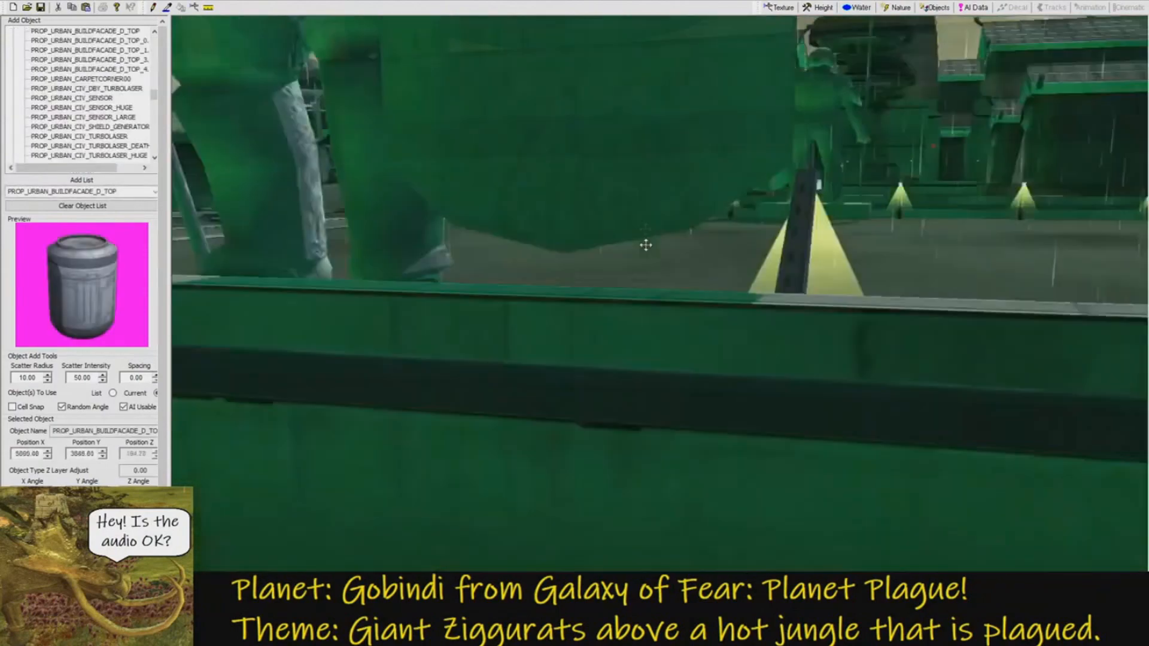
pyautogui.moveTo(646, 246); pyautogui.dragTo(654, 333, button='middle')
pyautogui.scroll(-4, 692, 294)
pyautogui.click(457, 278)
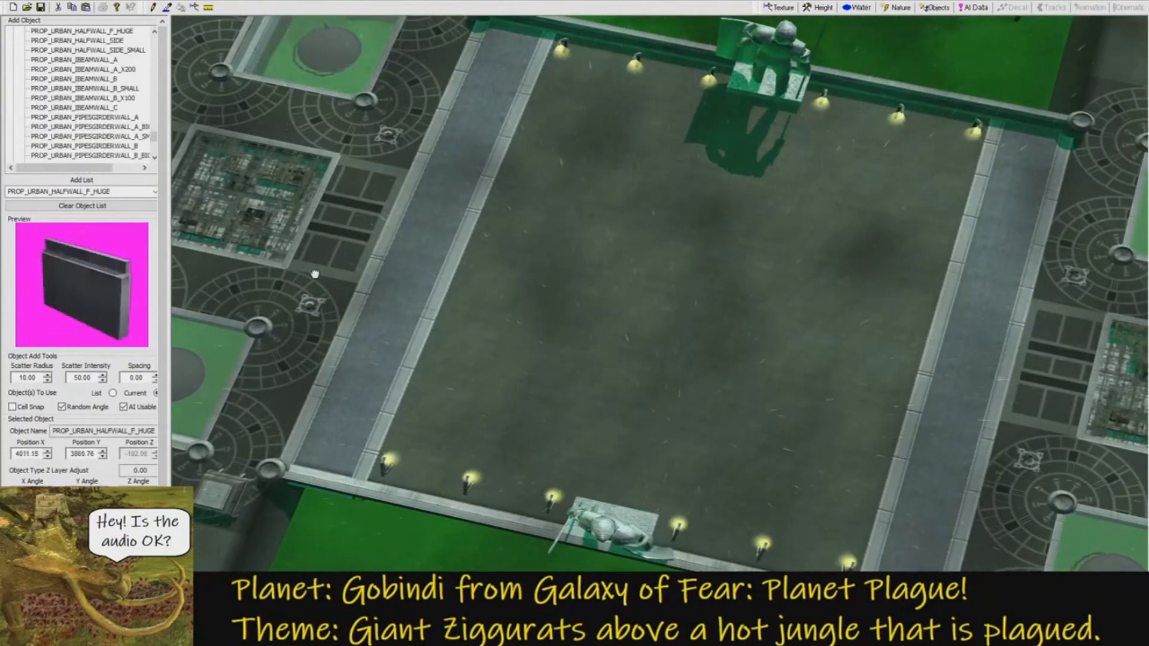
pyautogui.click(610, 254)
pyautogui.moveTo(508, 289); pyautogui.dragTo(557, 176, button='middle')
pyautogui.moveTo(607, 239); pyautogui.dragTo(632, 315, button='right')
pyautogui.scroll(5, 556, 207)
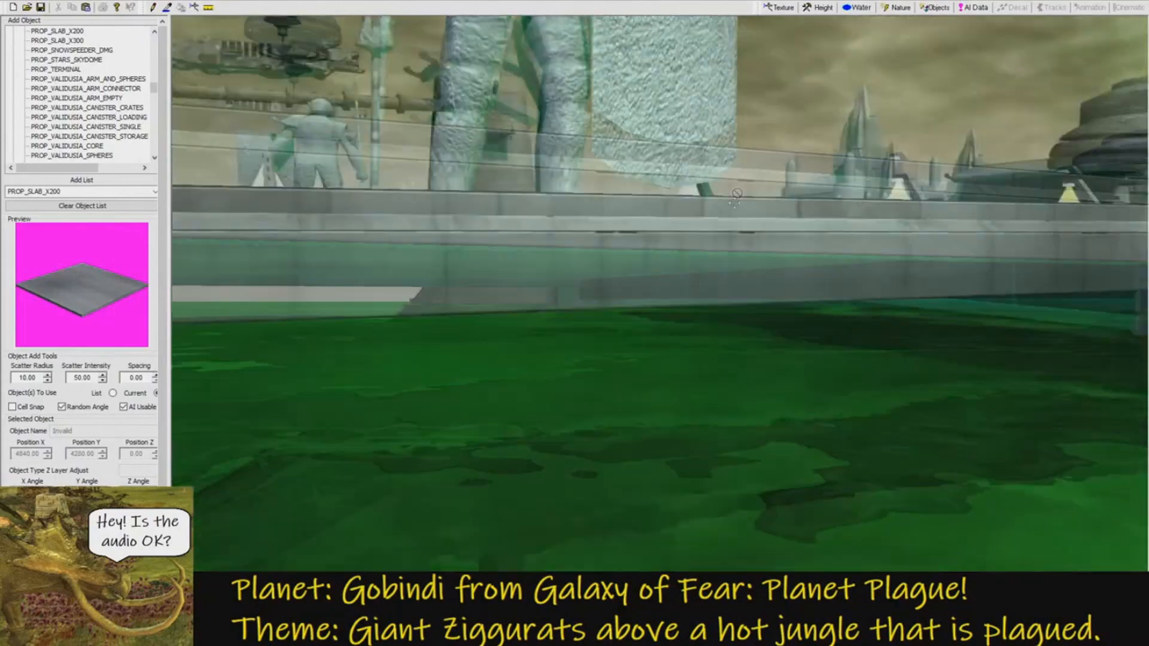
# Try shifting the PROP_URBAN_HALFWALL_B_X200 segment away from the platform edge beside the statue.
pyautogui.moveTo(737, 193); pyautogui.dragTo(764, 359, button='middle')
pyautogui.click(764, 359)
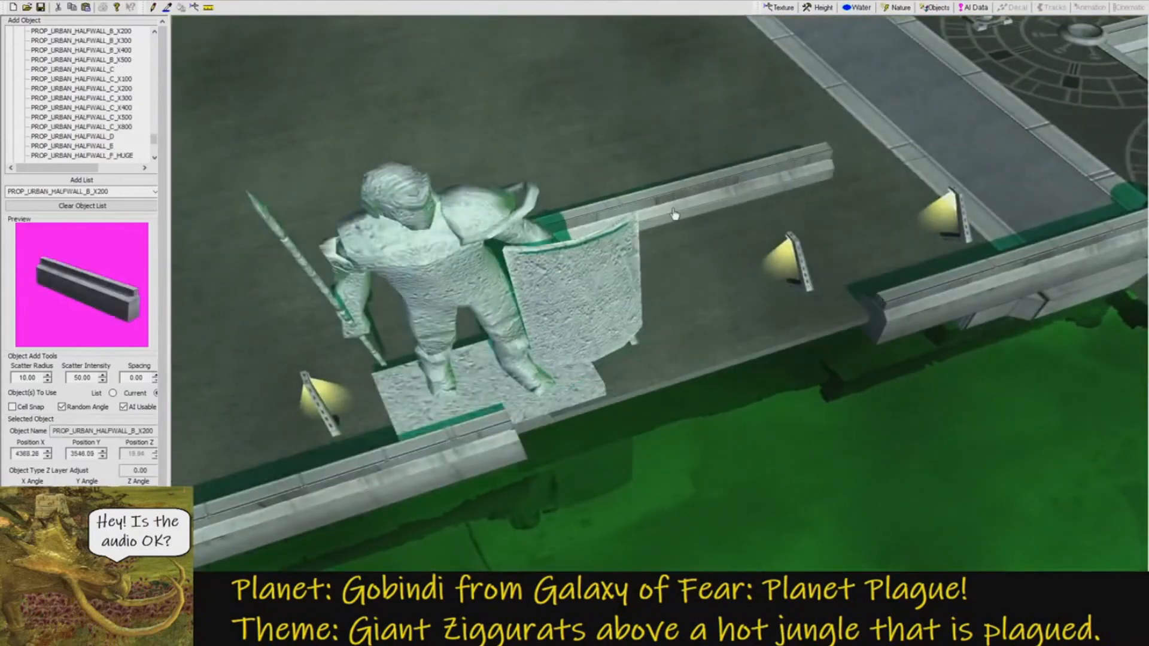
pyautogui.moveTo(717, 286); pyautogui.dragTo(645, 147, button='middle')
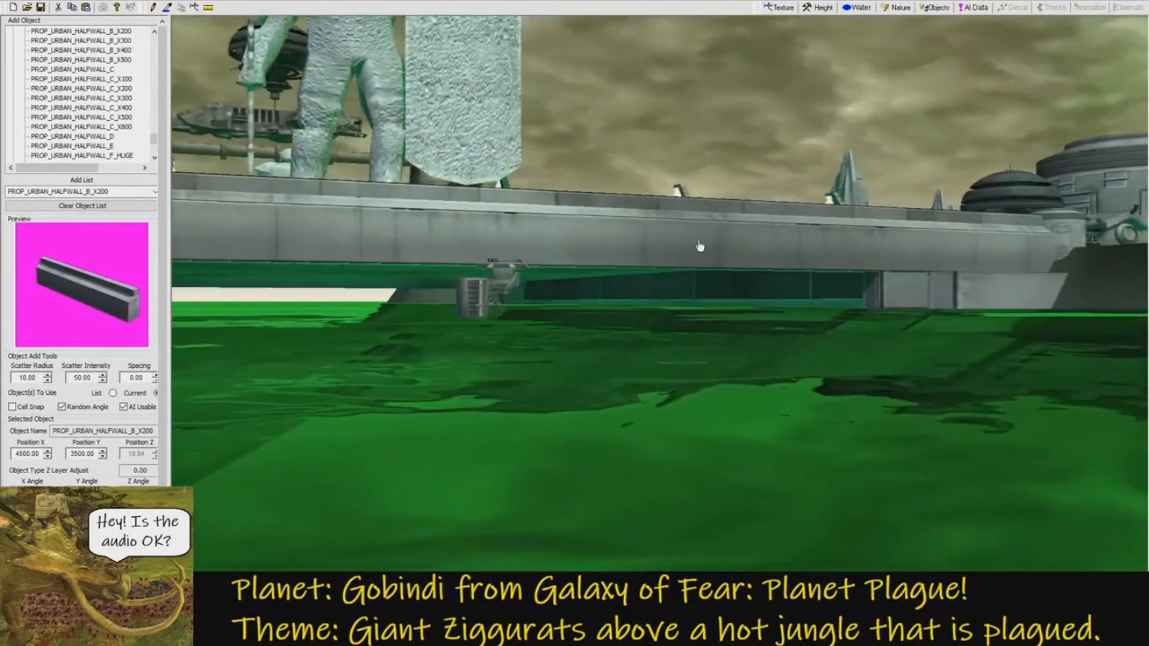
# Toggle the water display off and on to examine the basin floor beneath the statue platform's wall.
pyautogui.moveTo(677, 235); pyautogui.dragTo(755, 393, button='right')
pyautogui.press('w')
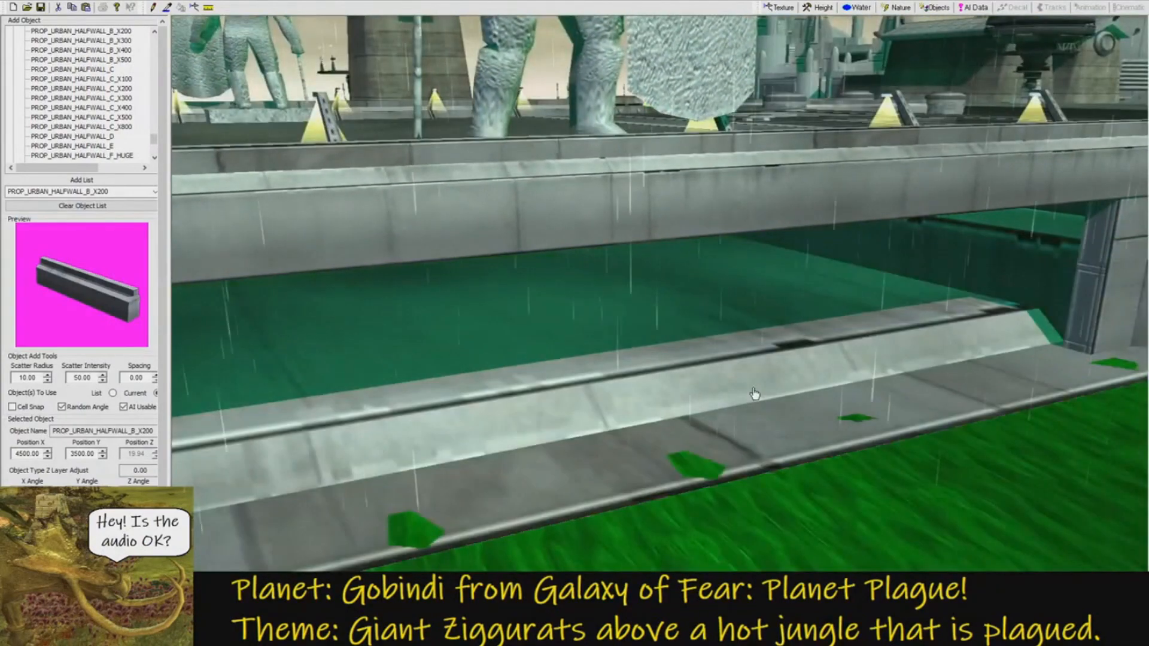
pyautogui.press('w')
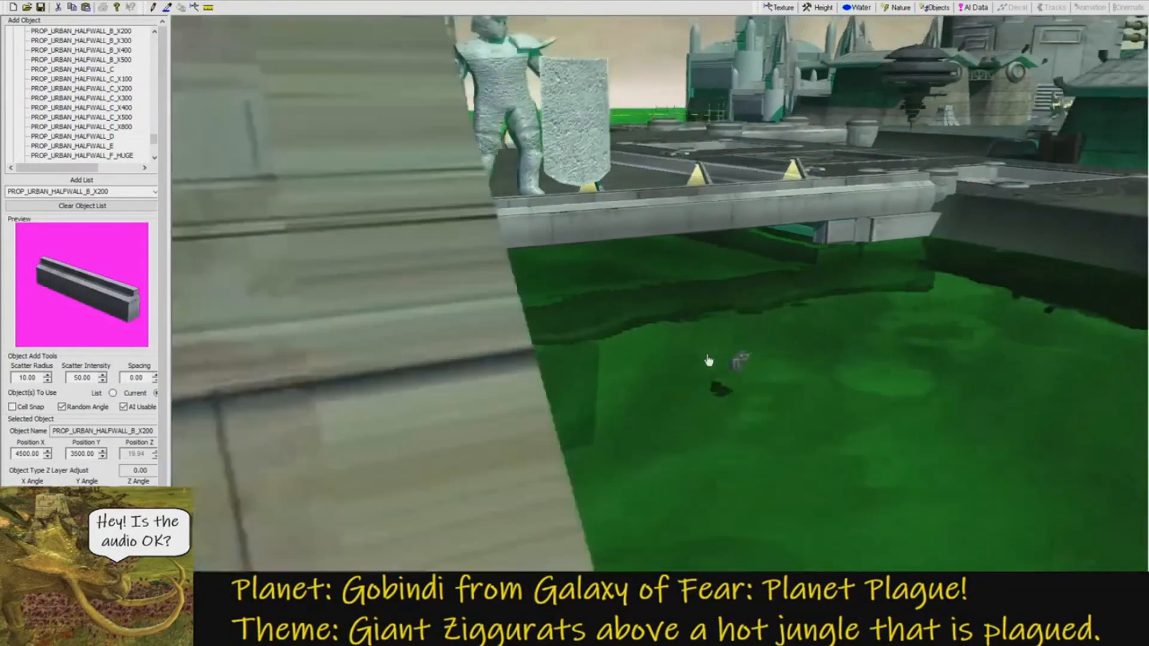
pyautogui.moveTo(708, 359); pyautogui.dragTo(657, 347, button='right')
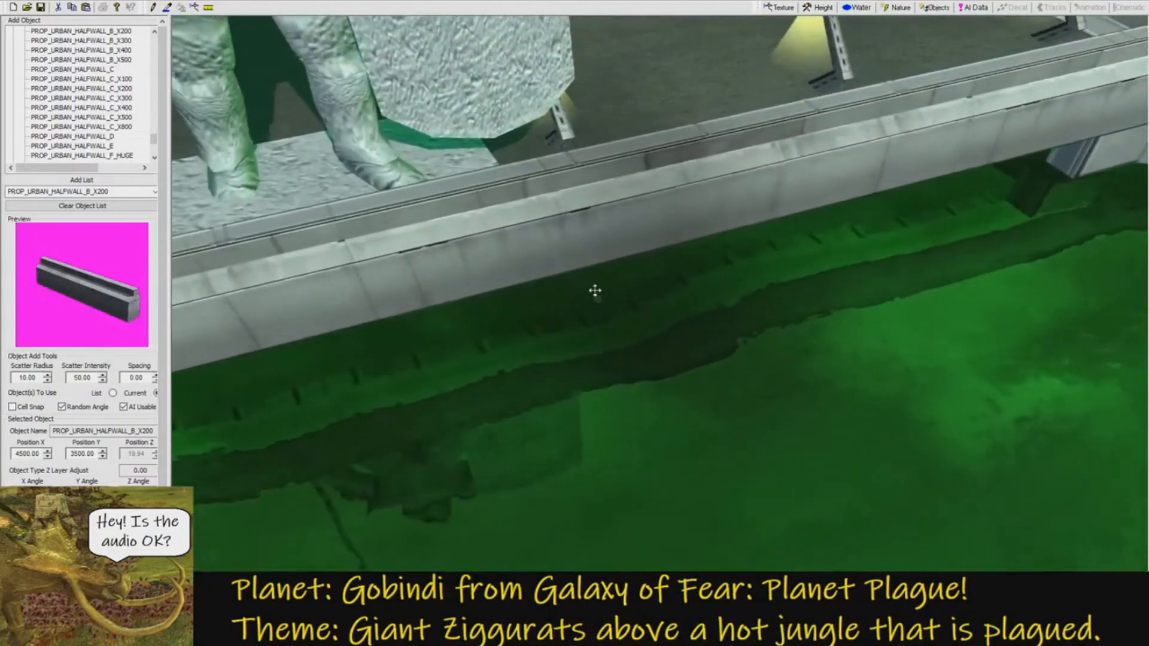
pyautogui.moveTo(595, 290); pyautogui.dragTo(541, 254, button='middle')
pyautogui.moveTo(541, 253); pyautogui.dragTo(648, 233, button='right')
# Compare the gap under the platform wall with and without water, and view the statue's reflection.
pyautogui.moveTo(649, 233); pyautogui.dragTo(759, 300, button='middle')
pyautogui.scroll(-3, 759, 299)
pyautogui.moveTo(759, 300); pyautogui.dragTo(580, 323, button='right')
pyautogui.moveTo(579, 323); pyautogui.dragTo(614, 293, button='middle')
pyautogui.scroll(3, 612, 318)
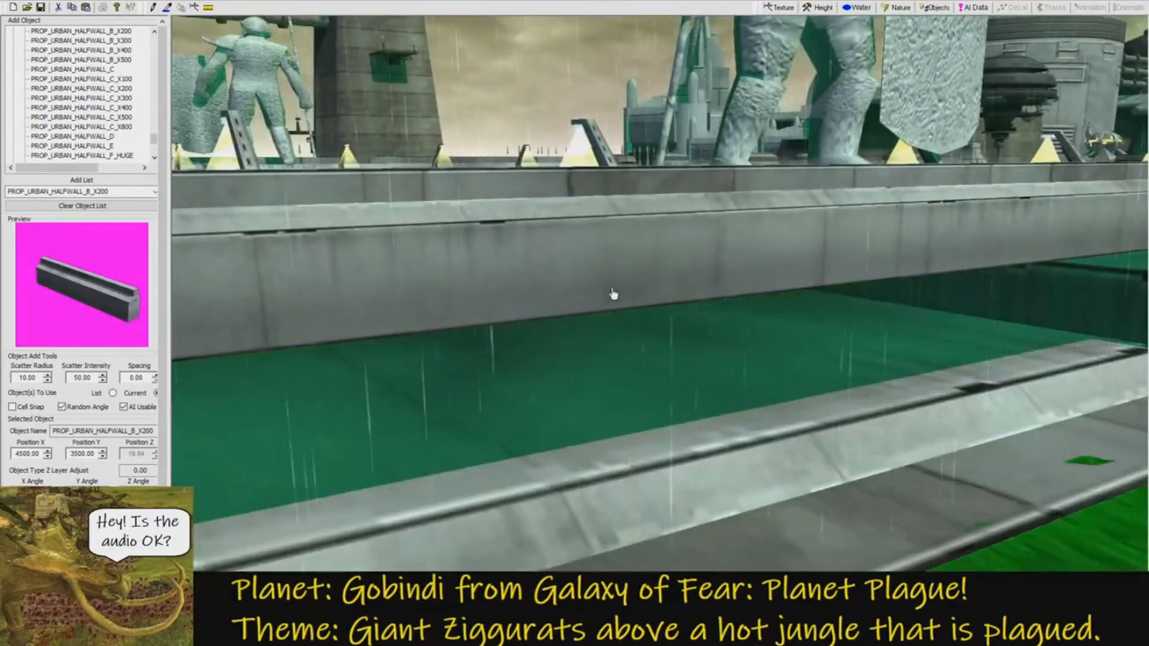
pyautogui.moveTo(508, 365); pyautogui.dragTo(532, 373, button='right')
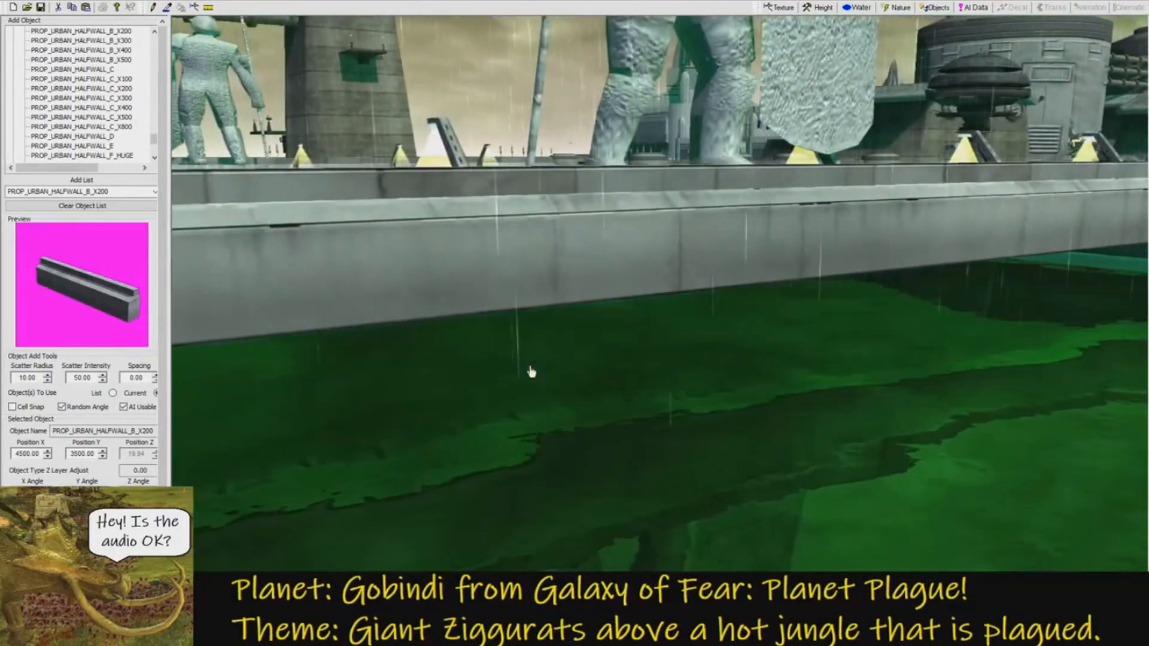
pyautogui.moveTo(573, 350); pyautogui.dragTo(412, 396, button='middle')
pyautogui.moveTo(502, 371); pyautogui.dragTo(540, 351, button='middle')
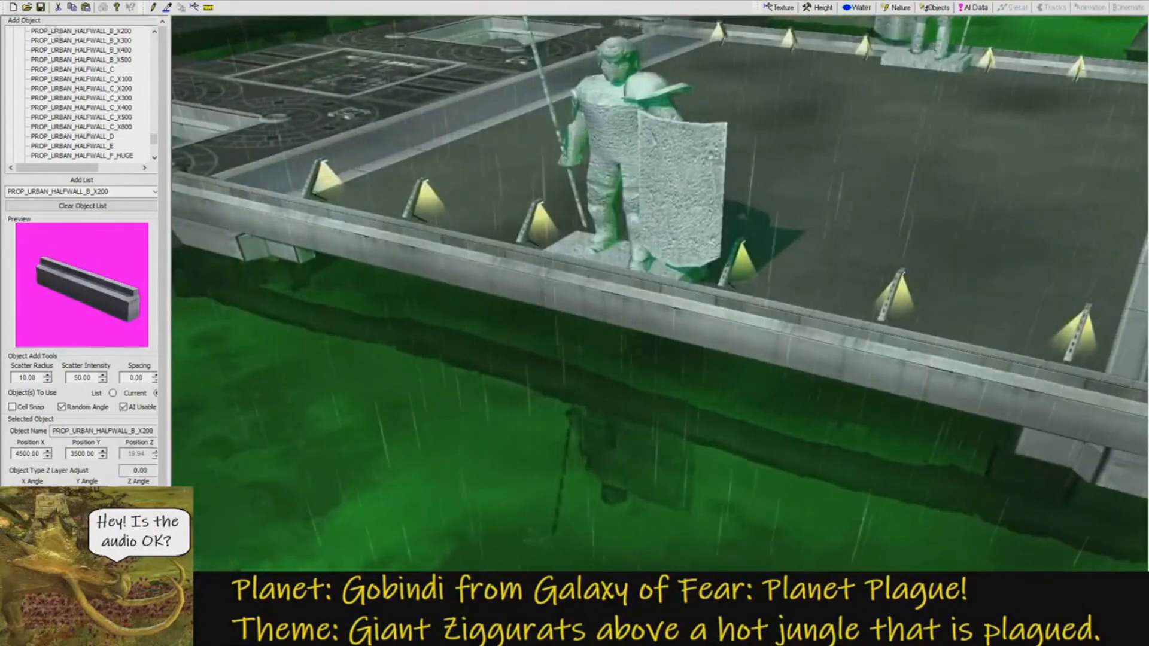
# Open the map shree - oil ocean.ted from the Xanofar Maps folder.
pyautogui.click(693, 235)
pyautogui.scroll(-10, 675, 350)
pyautogui.scroll(-7, 657, 368)
pyautogui.scroll(-2, 656, 368)
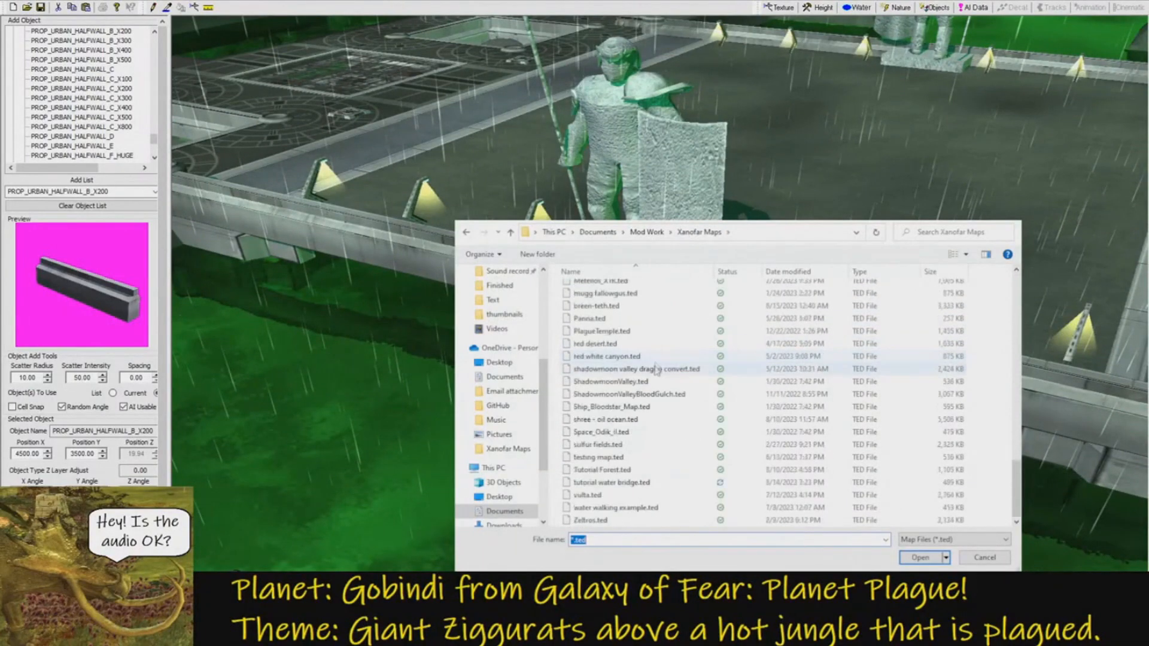
pyautogui.doubleClick(604, 420)
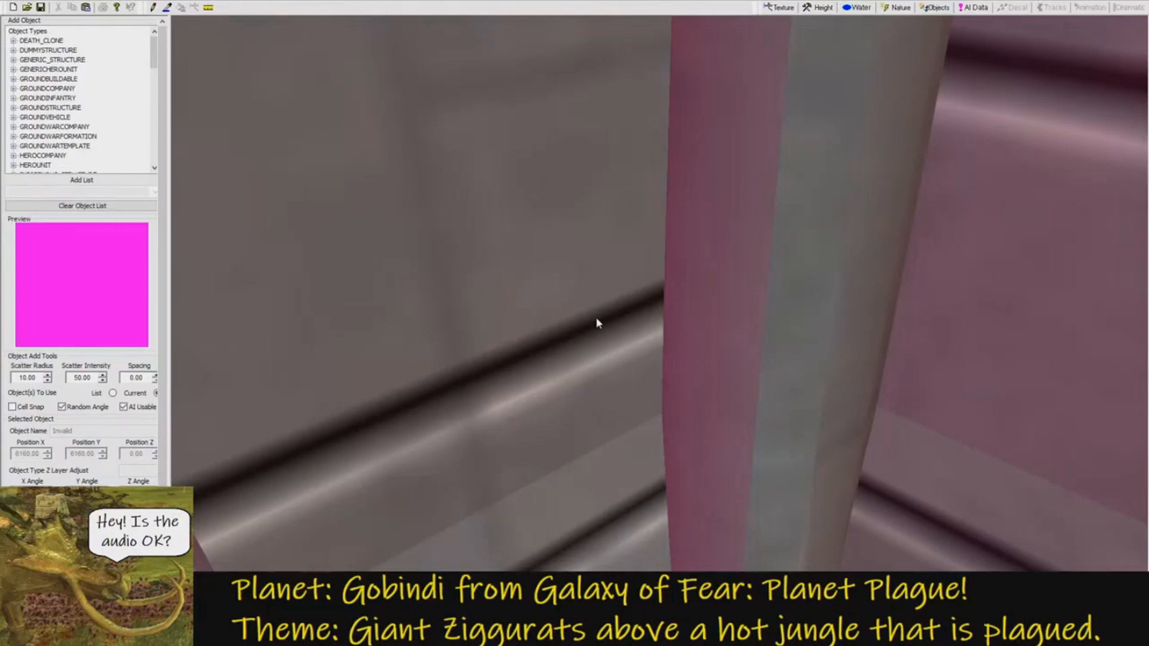
# Survey the oil ocean map's spired buildings, railed round openings and metal platform above the orange surface.
pyautogui.scroll(-10, 613, 303)
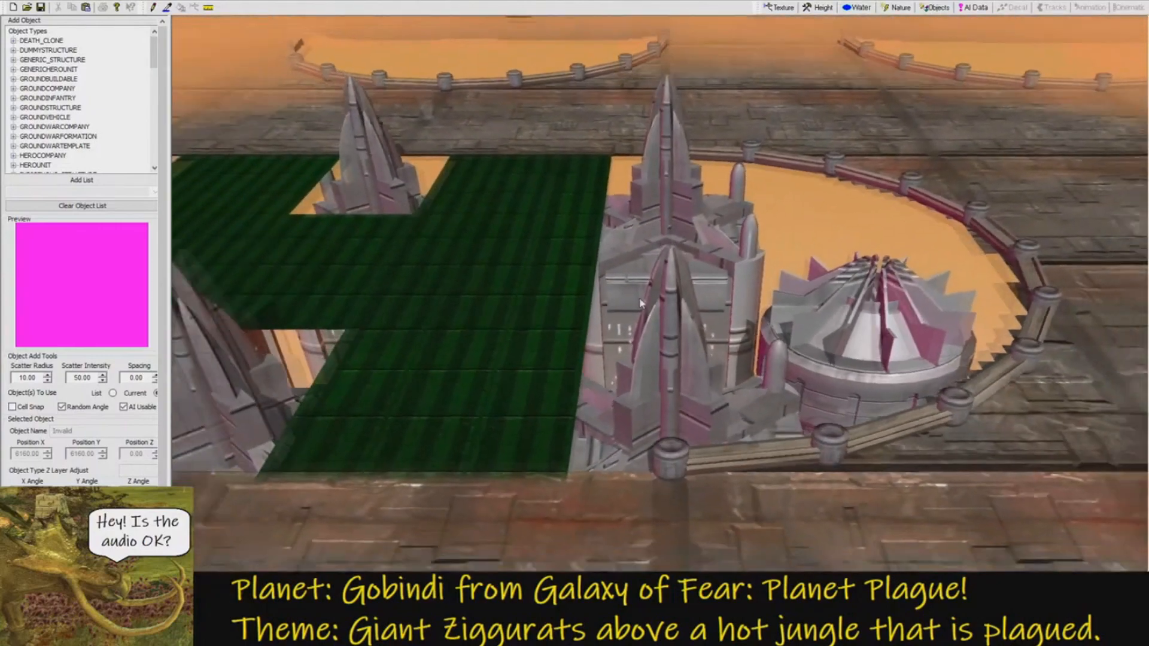
pyautogui.scroll(-4, 640, 303)
pyautogui.moveTo(640, 303); pyautogui.dragTo(692, 331, button='right')
pyautogui.scroll(8, 692, 331)
pyautogui.scroll(-4, 681, 302)
pyautogui.moveTo(682, 301); pyautogui.dragTo(662, 317, button='middle')
pyautogui.moveTo(661, 317); pyautogui.dragTo(612, 222, button='right')
pyautogui.moveTo(611, 222); pyautogui.dragTo(612, 166, button='middle')
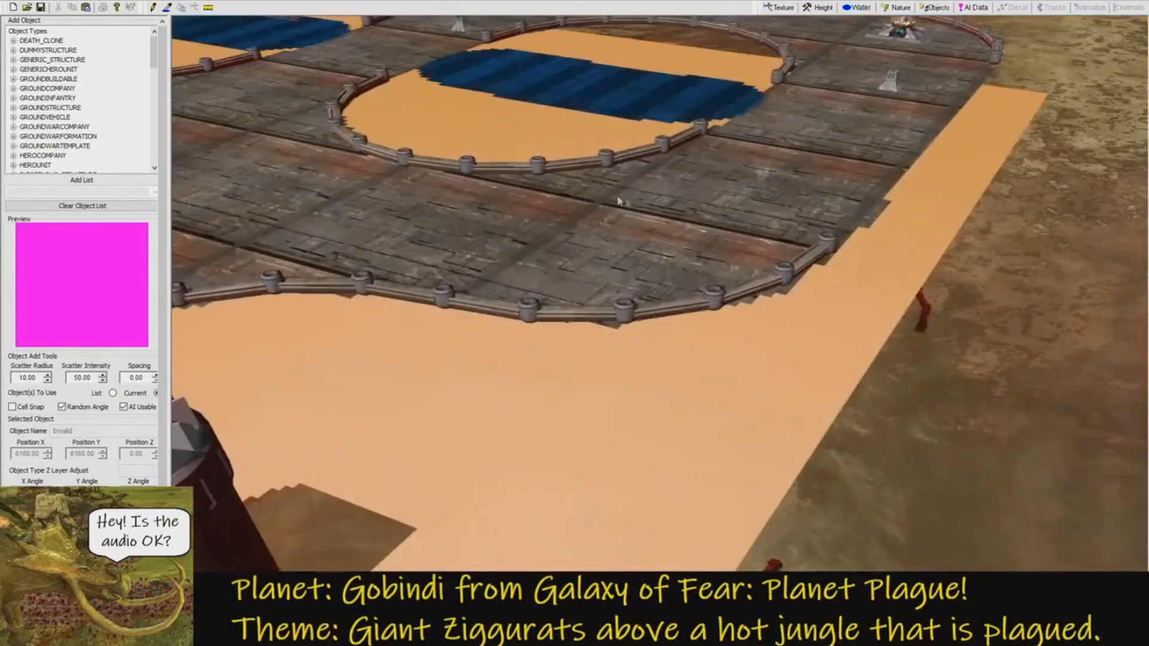
# Examine the railed platform border and where the orange surface ends against the bare terrain.
pyautogui.moveTo(618, 201); pyautogui.dragTo(619, 266, button='right')
pyautogui.moveTo(619, 266); pyautogui.dragTo(616, 305, button='middle')
pyautogui.moveTo(615, 305); pyautogui.dragTo(621, 350, button='right')
pyautogui.moveTo(621, 350); pyautogui.dragTo(624, 186, button='middle')
pyautogui.scroll(4, 623, 191)
pyautogui.moveTo(624, 197)
pyautogui.mouseDown(button='right')
pyautogui.moveTo(580, 215)
pyautogui.moveTo(518, 193)
pyautogui.moveTo(574, 175)
pyautogui.moveTo(643, 216)
pyautogui.moveTo(630, 219)
pyautogui.mouseUp(button='right')
pyautogui.moveTo(629, 219); pyautogui.dragTo(564, 216, button='middle')
pyautogui.moveTo(625, 526); pyautogui.dragTo(575, 450, button='middle')
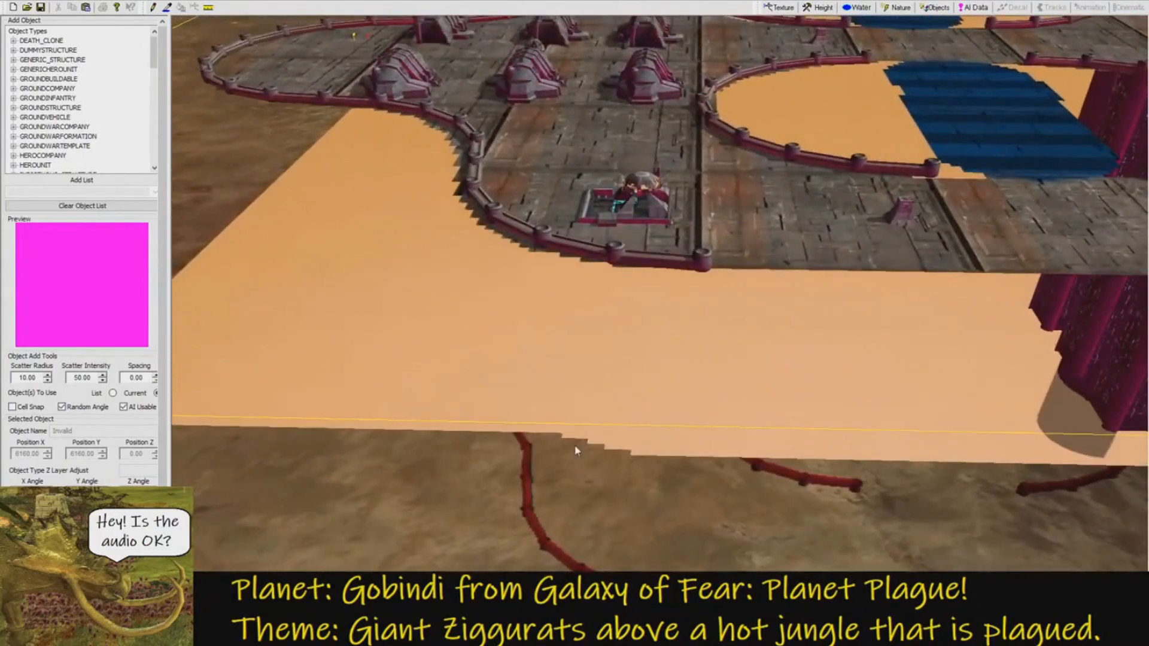